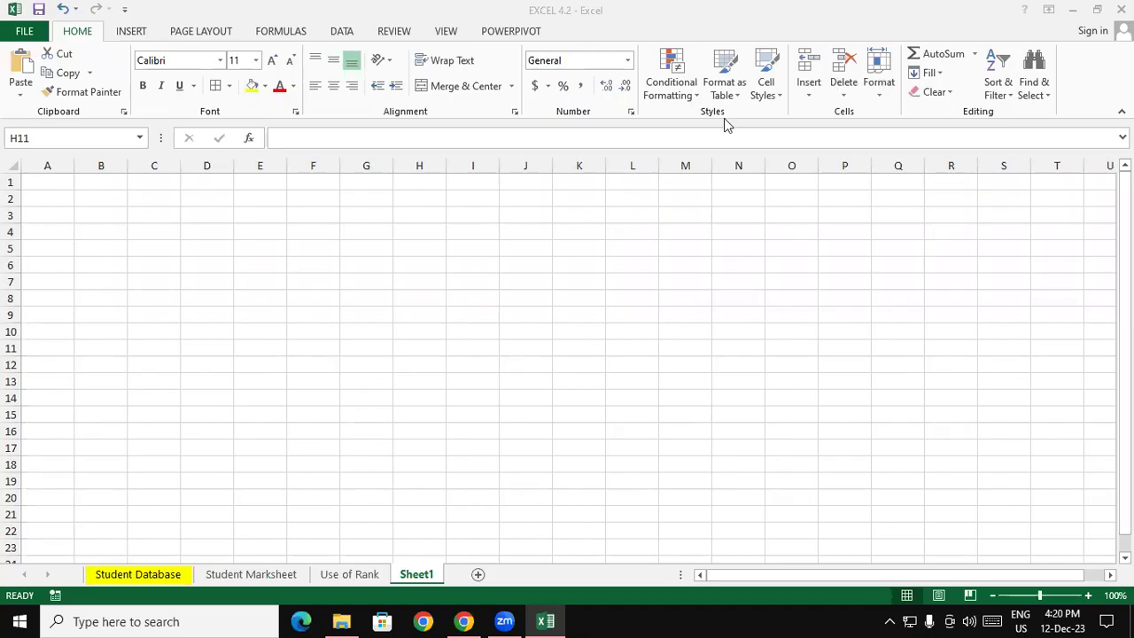
# - Merge E1:M5 into one centred cell holding the title 'Dated Function'
pyautogui.click(402, 207)
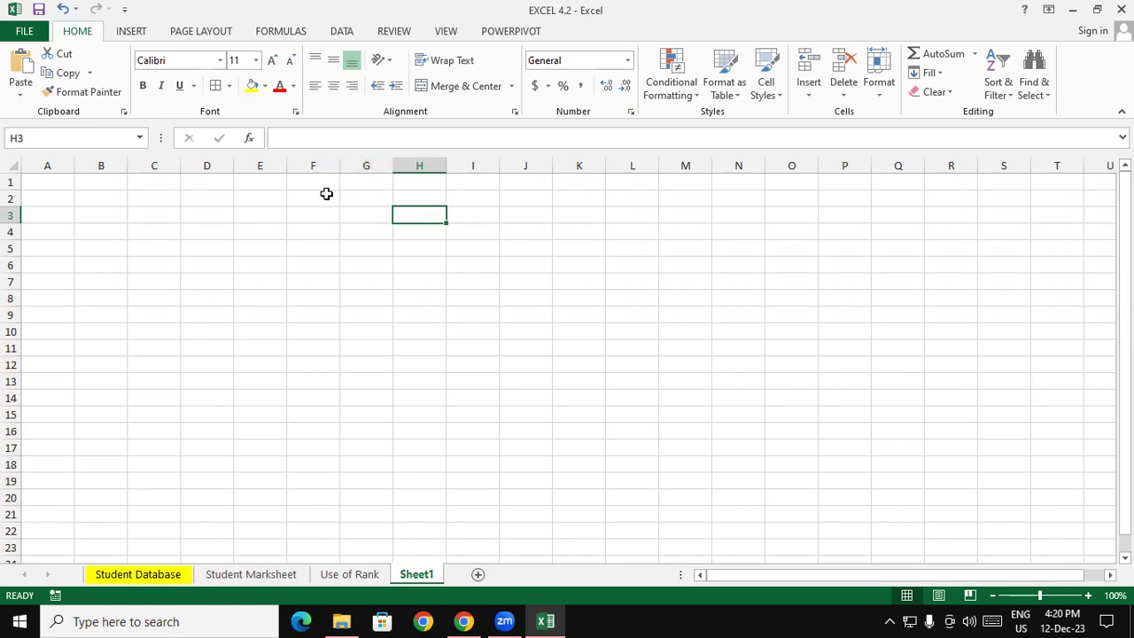
pyautogui.moveTo(261, 182); pyautogui.dragTo(711, 242)
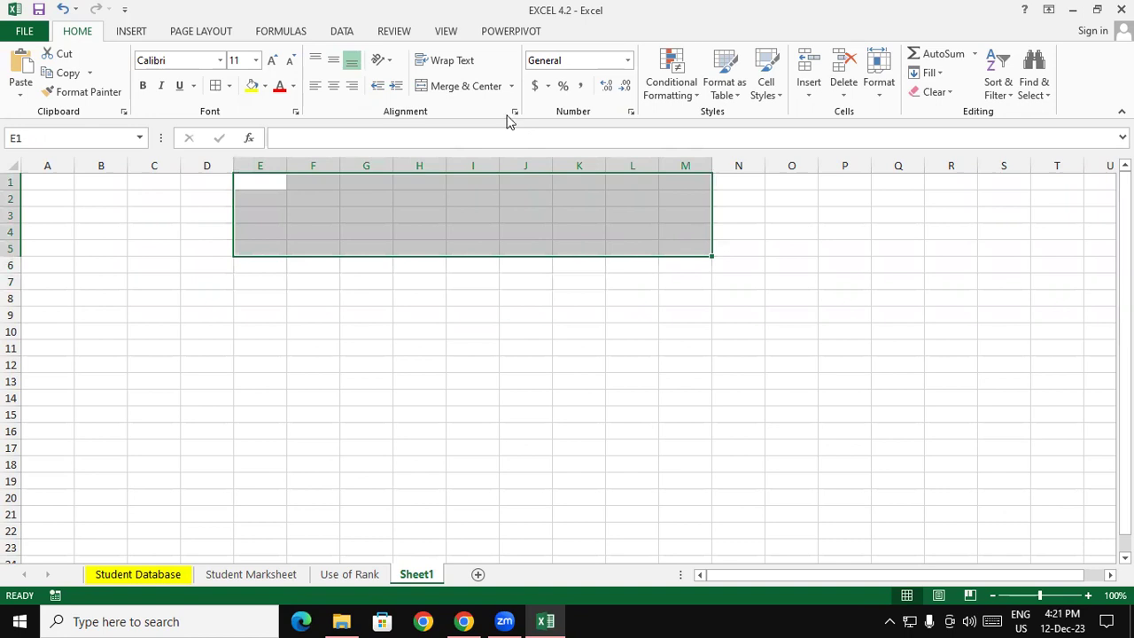
pyautogui.click(465, 86)
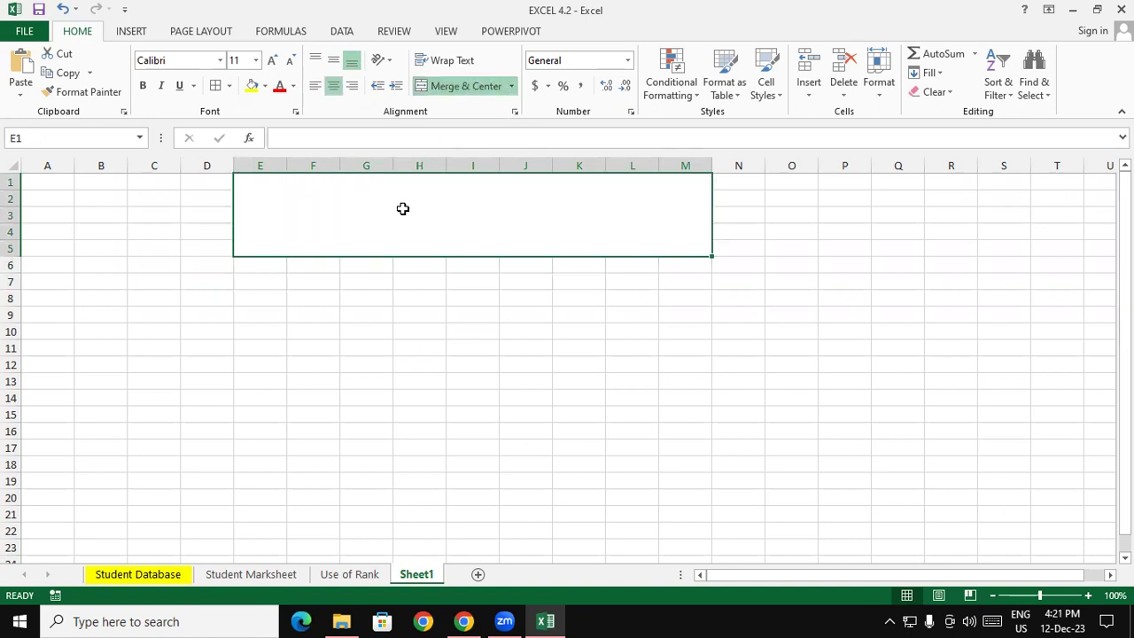
pyautogui.write('Dated')
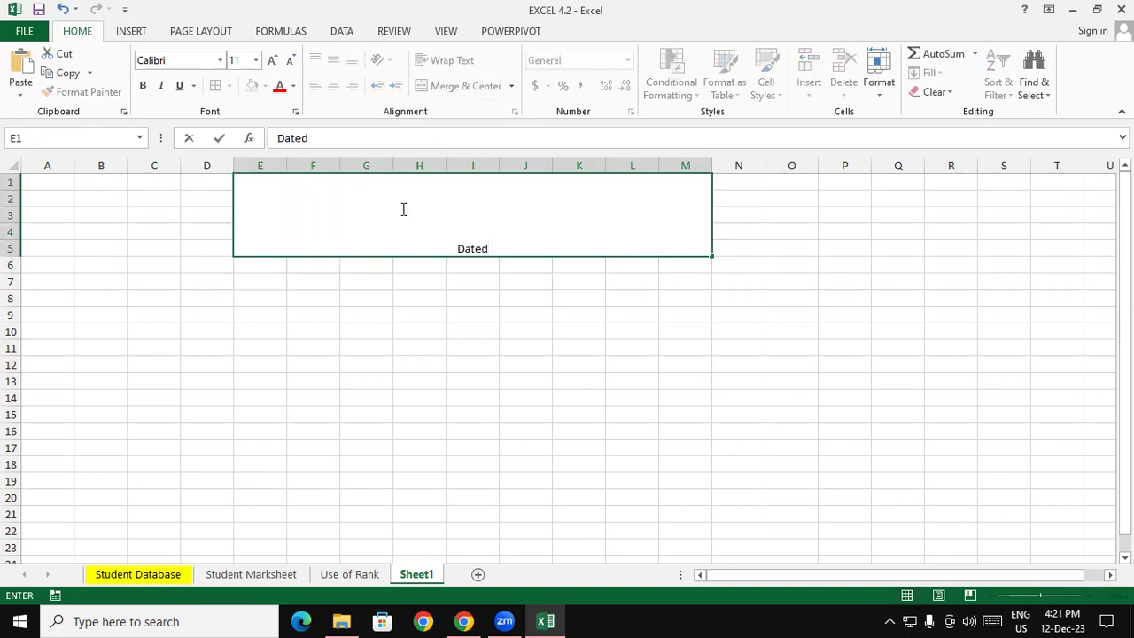
pyautogui.write(' Function')
pyautogui.press('Return')
# - Format the title at size 48, middle-aligned, in bold red text on a yellow fill
pyautogui.click(407, 209)
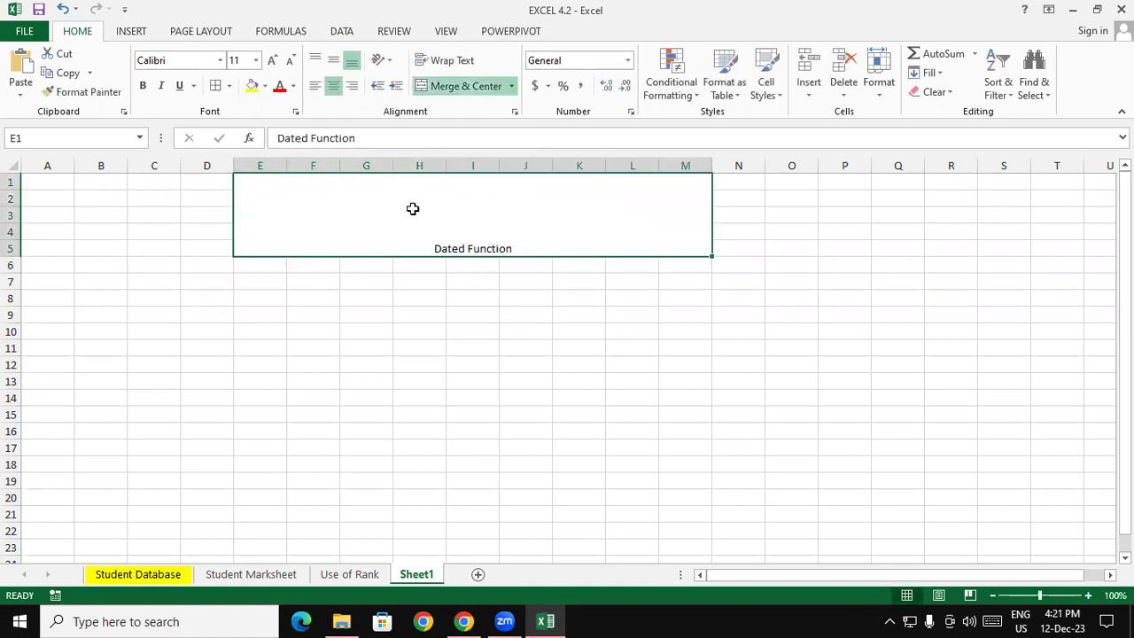
pyautogui.click(272, 61)
pyautogui.click(272, 60)
pyautogui.click(272, 61)
pyautogui.click(272, 60)
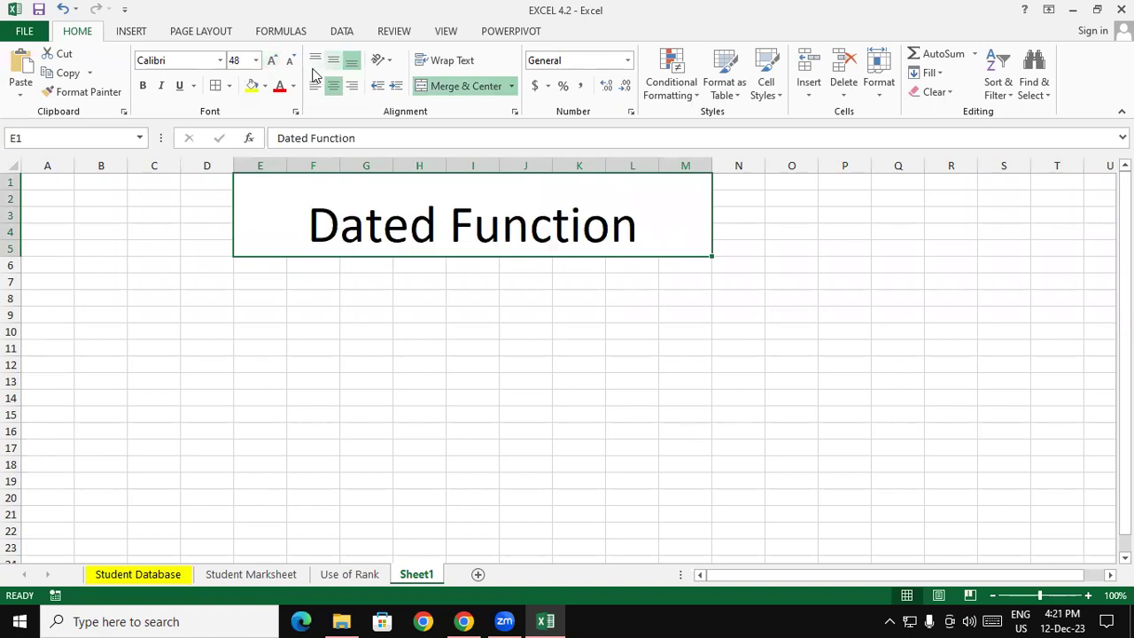
pyautogui.click(333, 60)
pyautogui.click(279, 86)
pyautogui.click(251, 84)
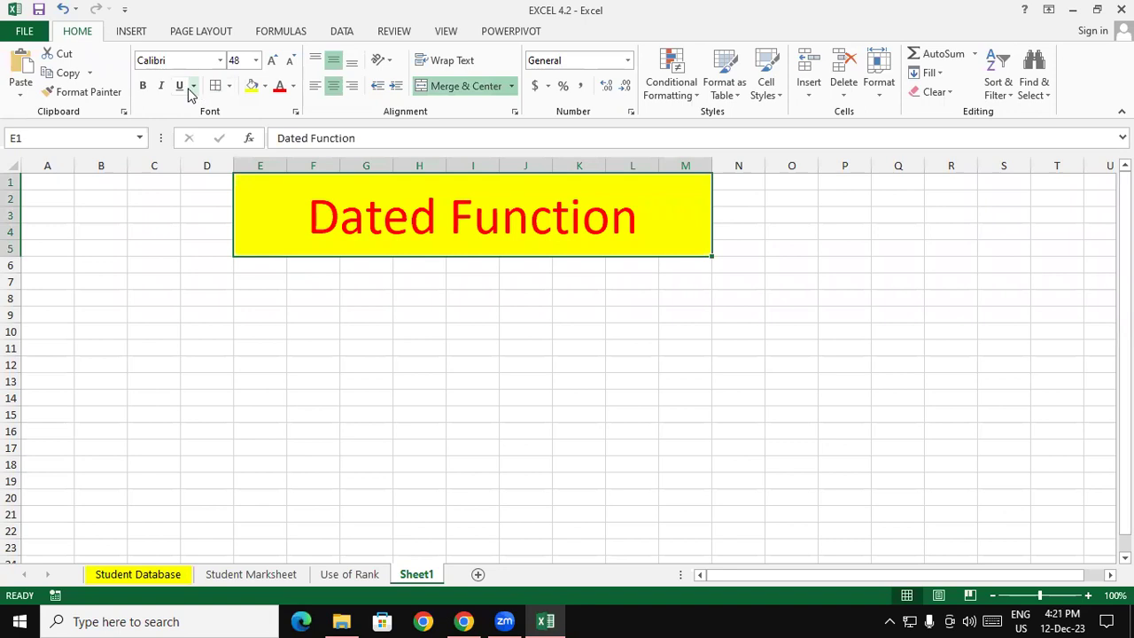
pyautogui.click(142, 86)
pyautogui.click(292, 364)
pyautogui.click(271, 296)
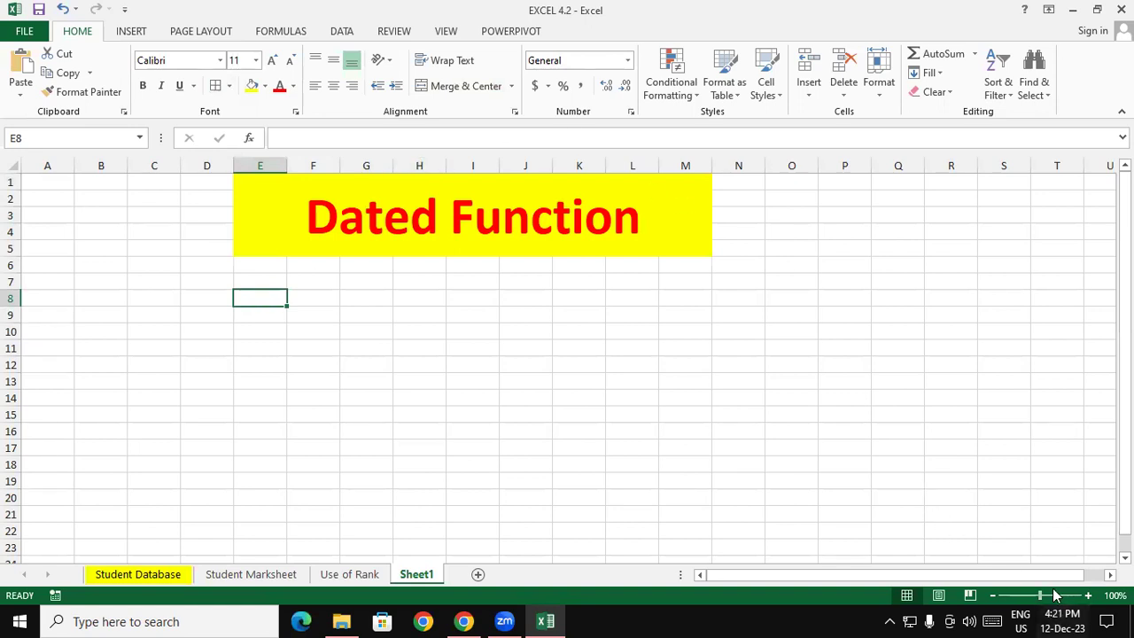
# - Enter =TODAY() in E8 so it shows the current date 12-12-23
pyautogui.click(366, 331)
pyautogui.click(266, 296)
pyautogui.moveTo(266, 295); pyautogui.dragTo(355, 297)
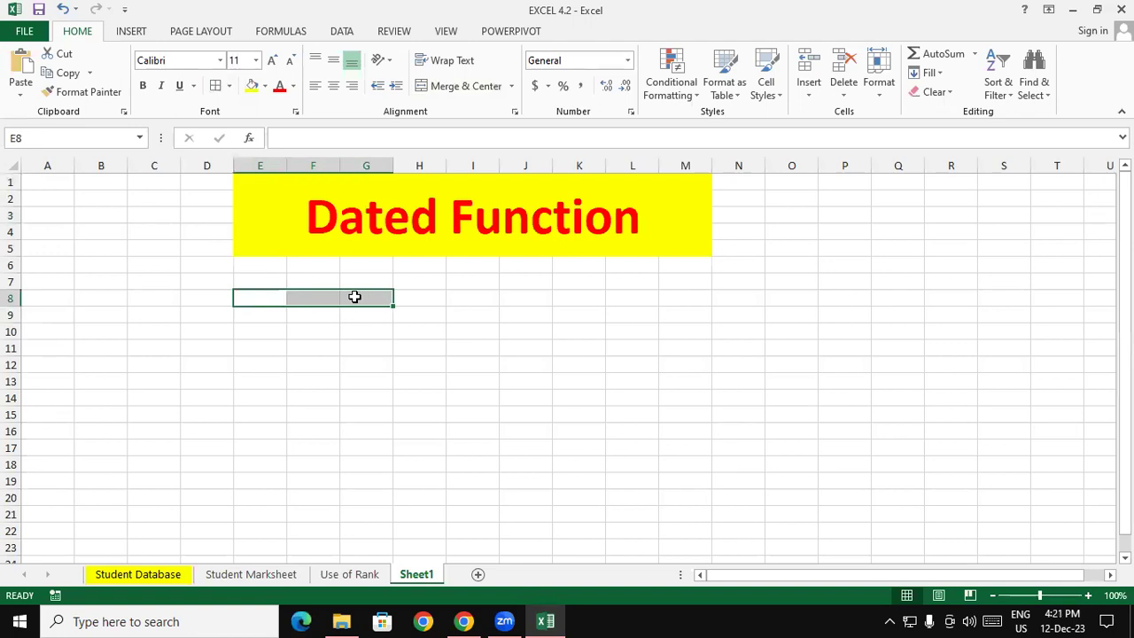
pyautogui.click(351, 328)
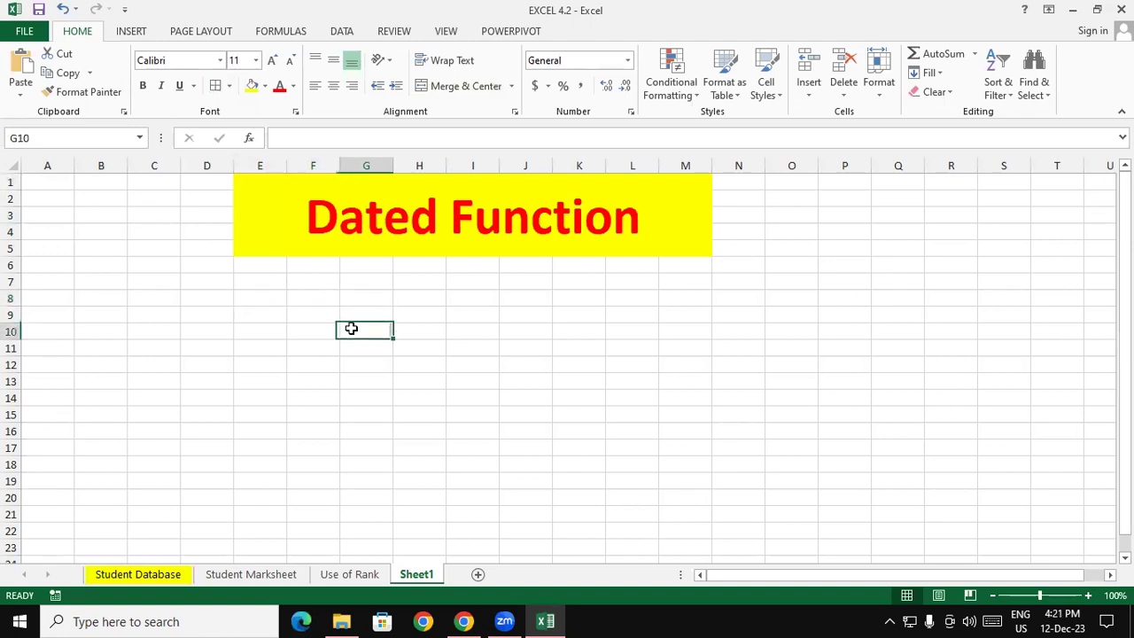
pyautogui.click(265, 298)
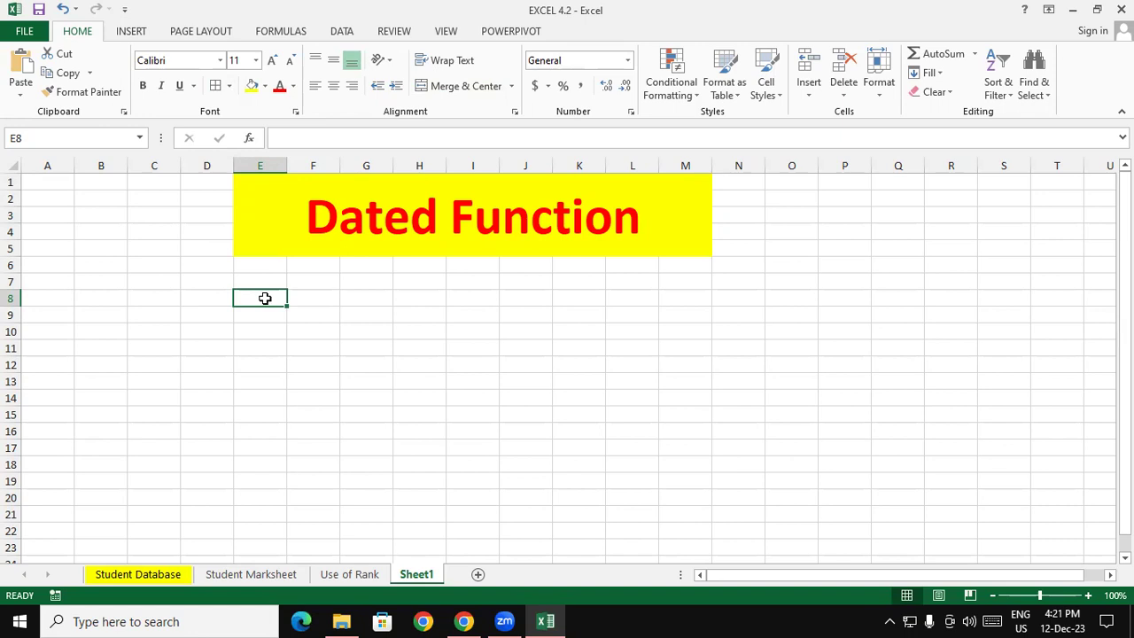
pyautogui.write('=to')
pyautogui.press('Tab')
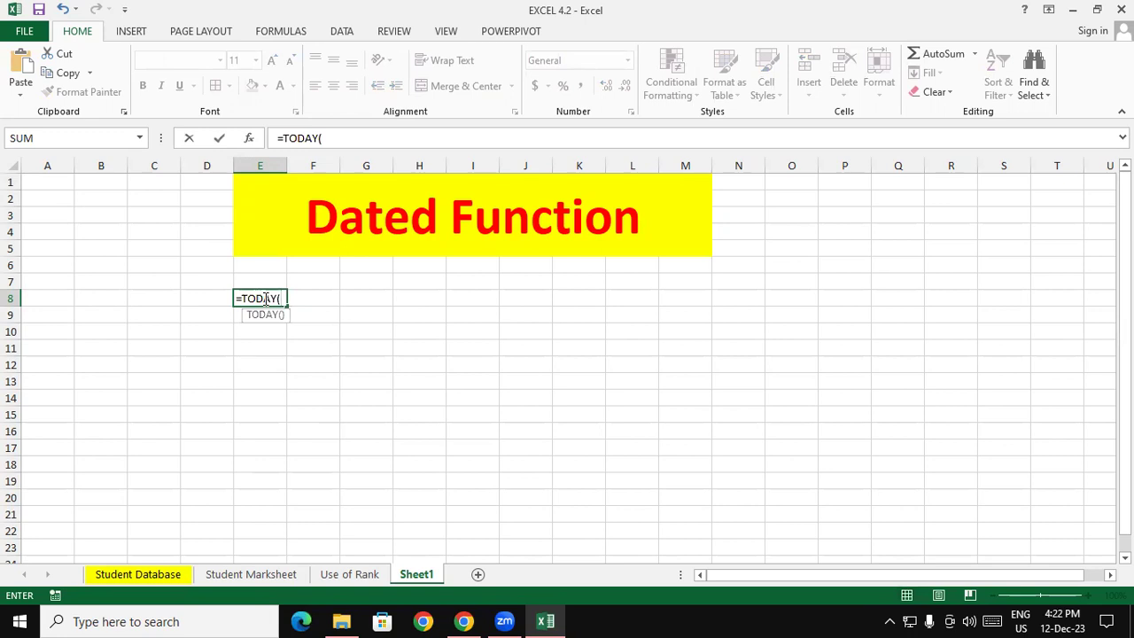
pyautogui.write(')')
pyautogui.press('Return')
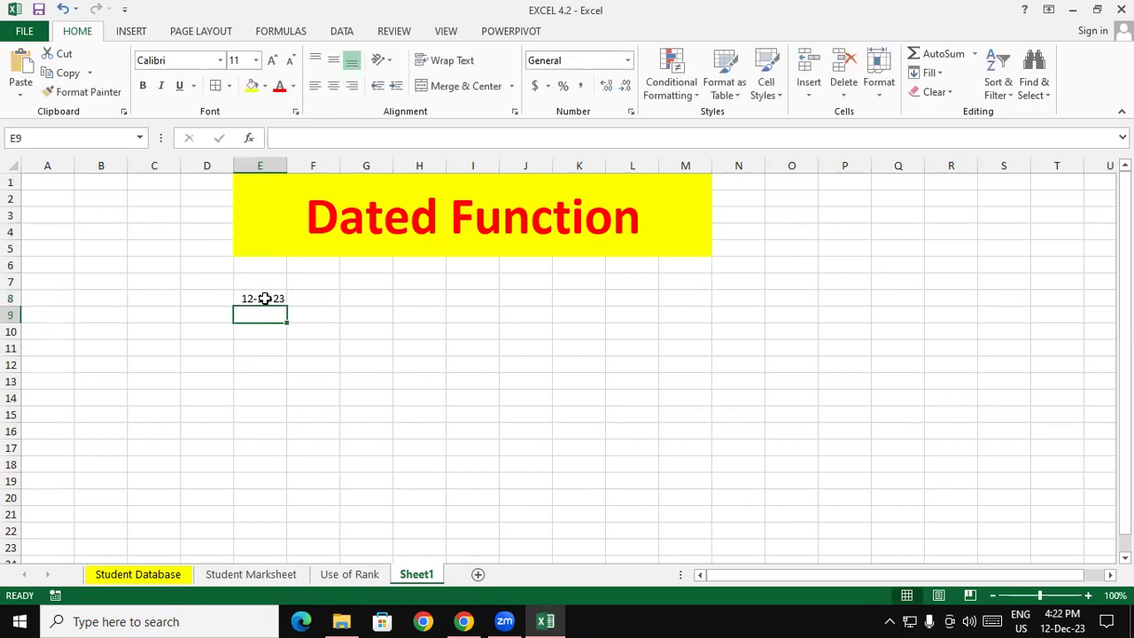
pyautogui.click(271, 352)
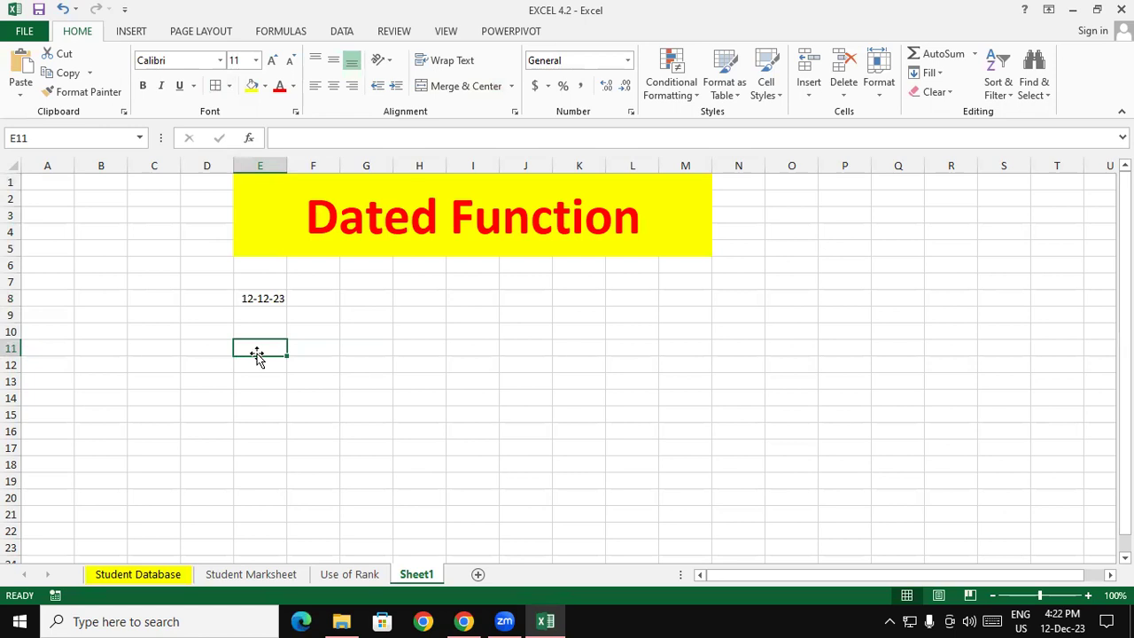
# - Type 12-13-2023 into E11 and confirm it stays General text
pyautogui.write('1')
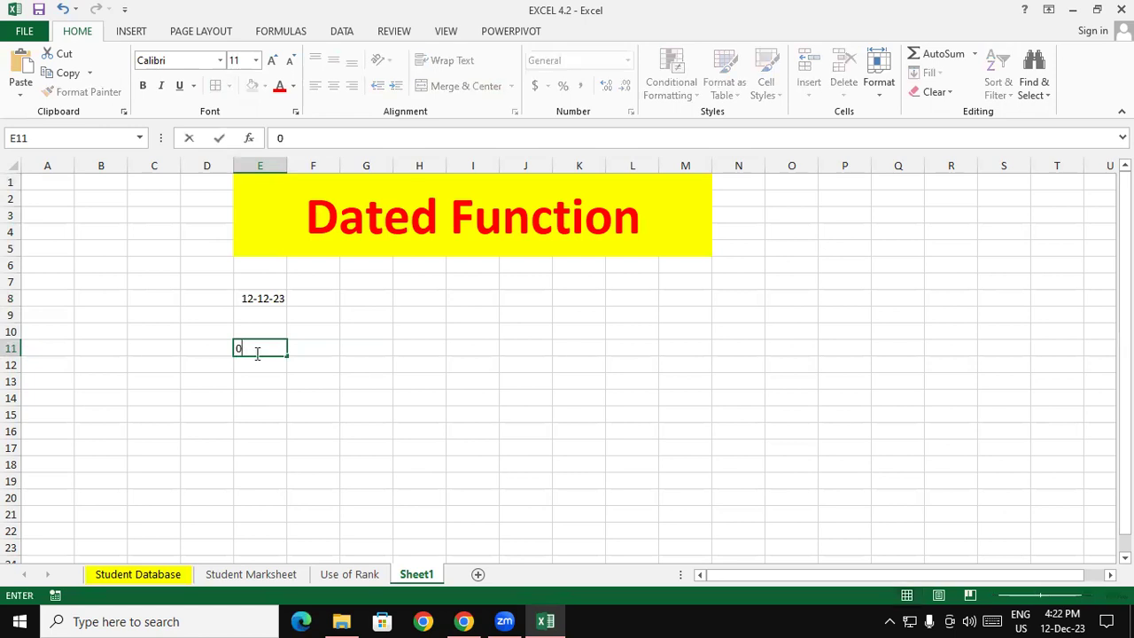
pyautogui.write('2-')
pyautogui.write('13-202')
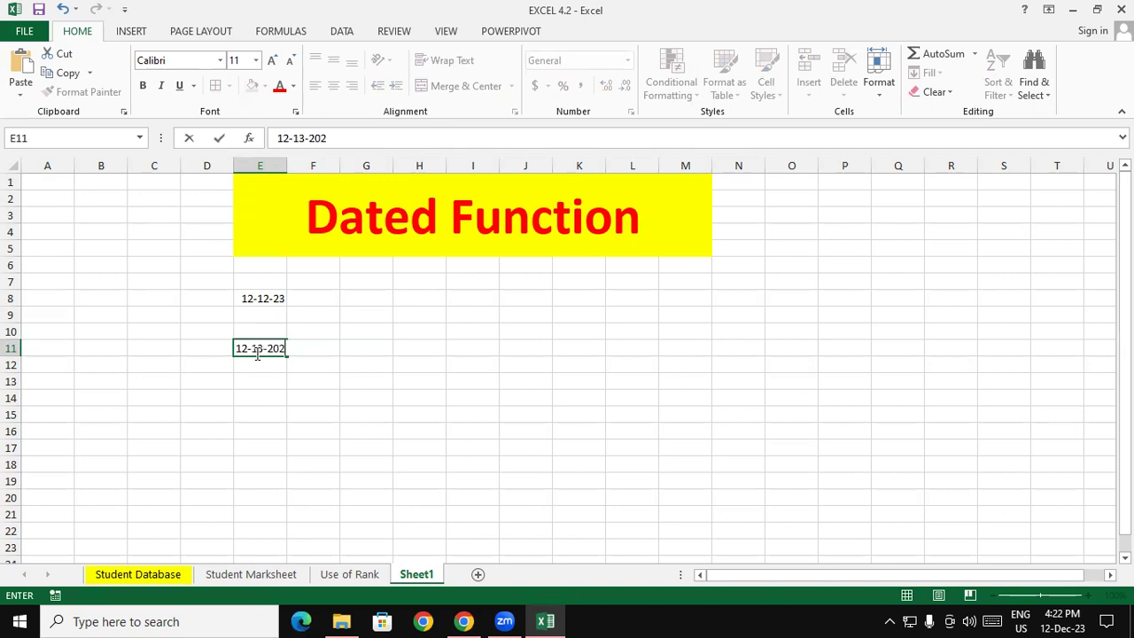
pyautogui.write('3')
pyautogui.press('Return')
pyautogui.click(258, 350)
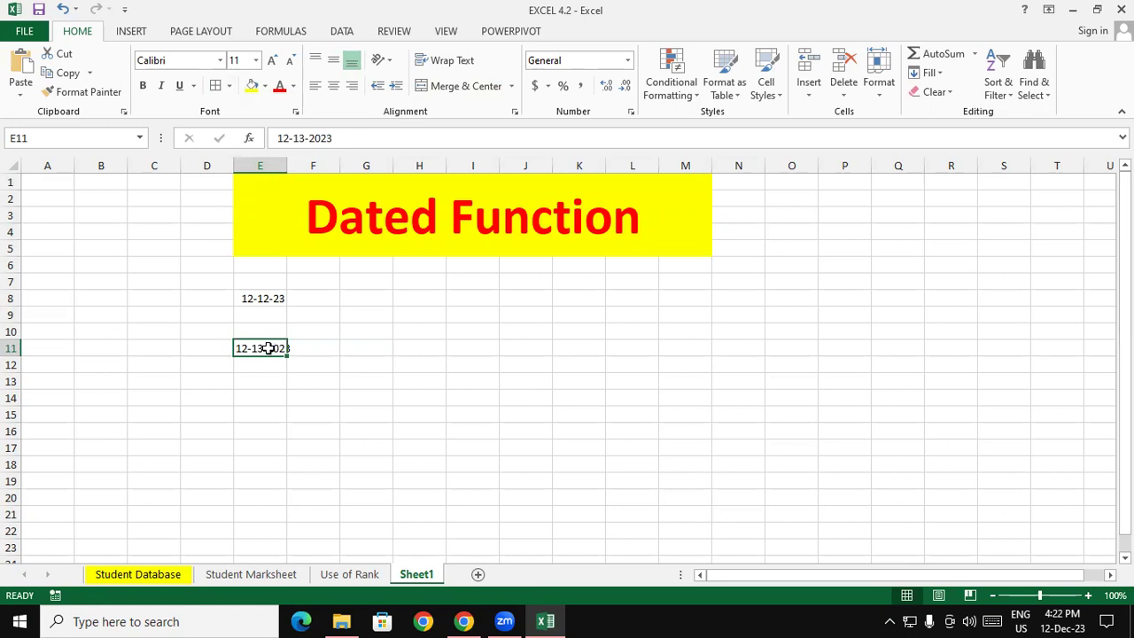
pyautogui.click(268, 367)
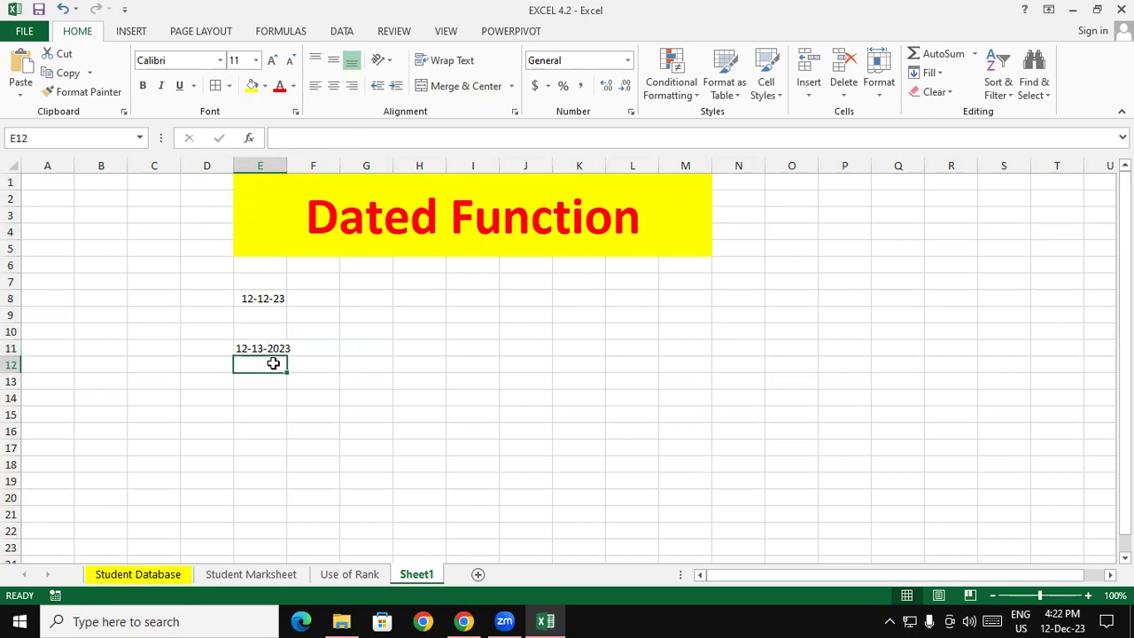
# - Enter 13-12-2023 in F9 and compare its Date format against E11's General format
pyautogui.click(327, 319)
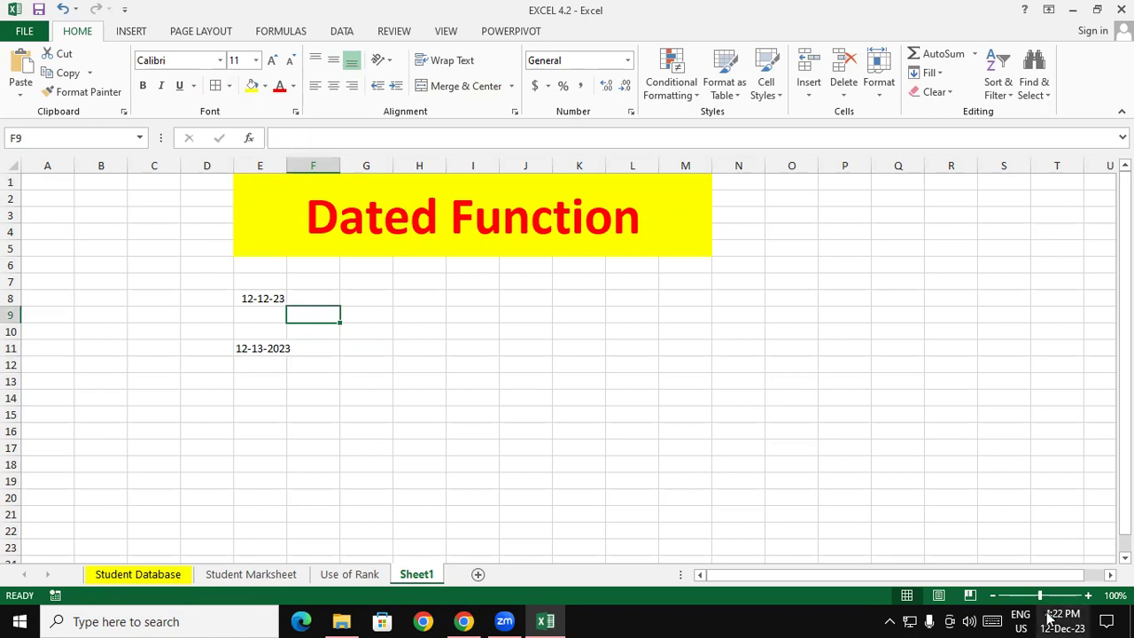
pyautogui.moveTo(1062, 621)
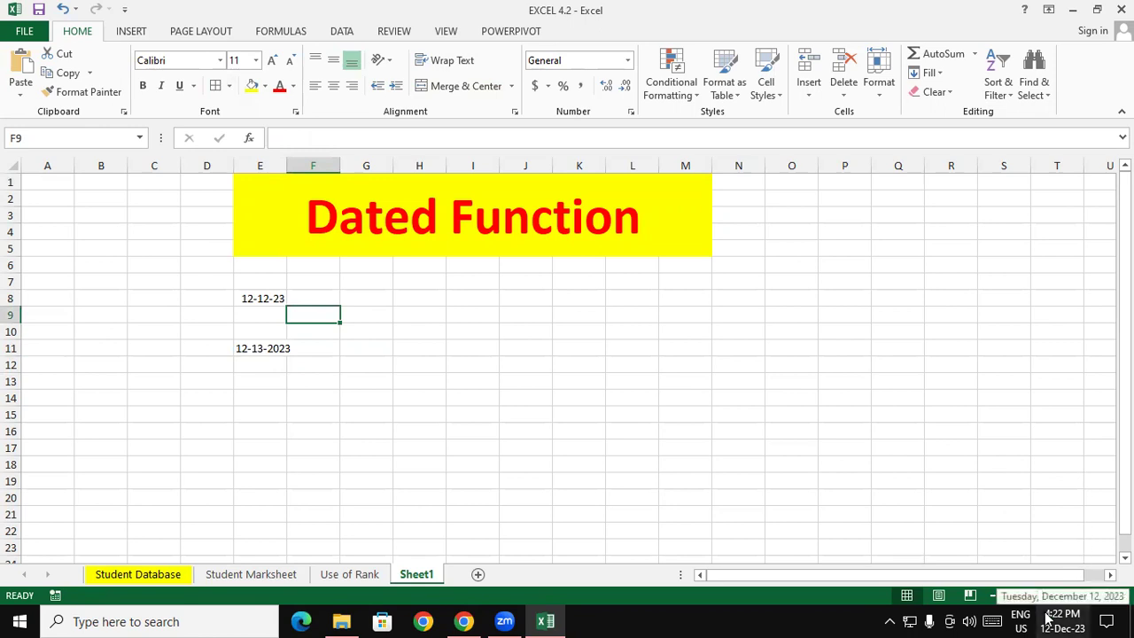
pyautogui.write('1')
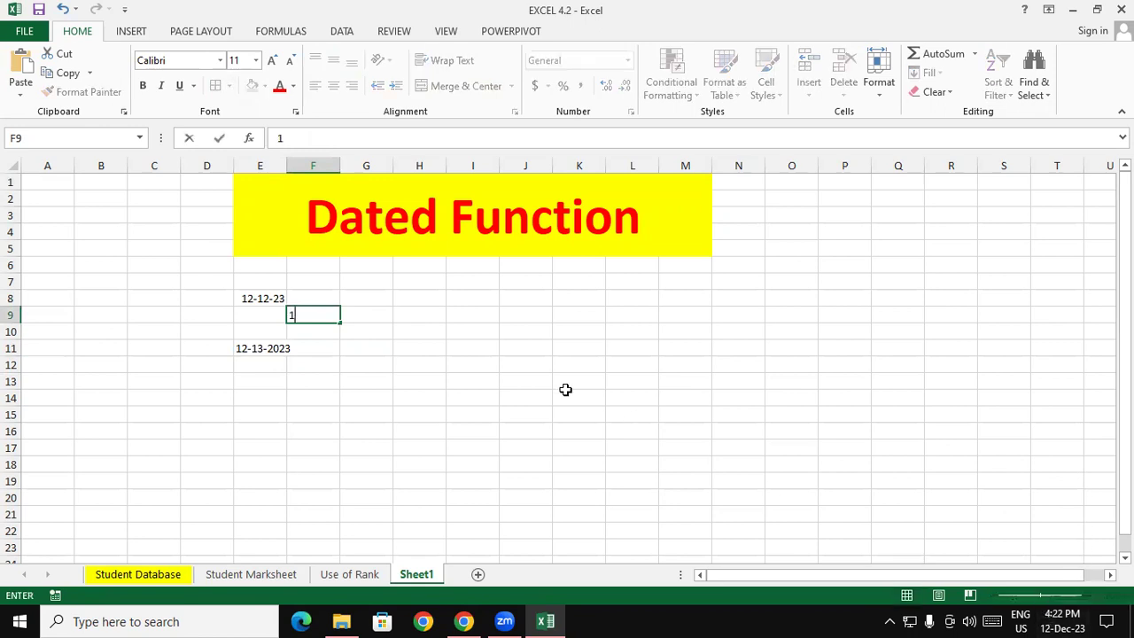
pyautogui.write('3-')
pyautogui.write('12-2023')
pyautogui.press('Return')
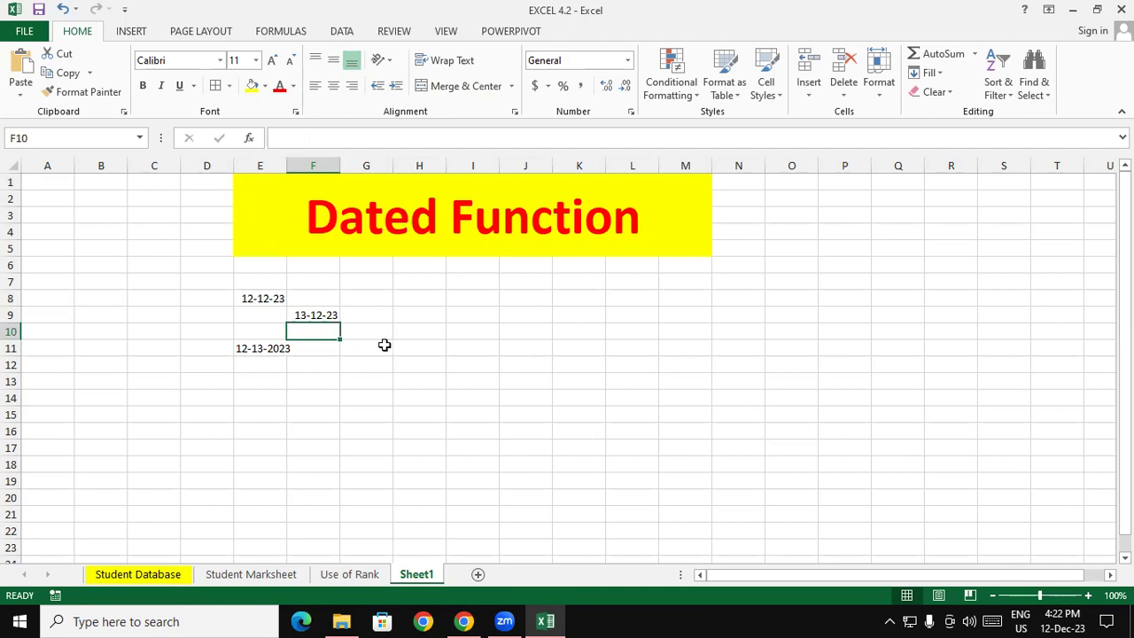
pyautogui.click(317, 315)
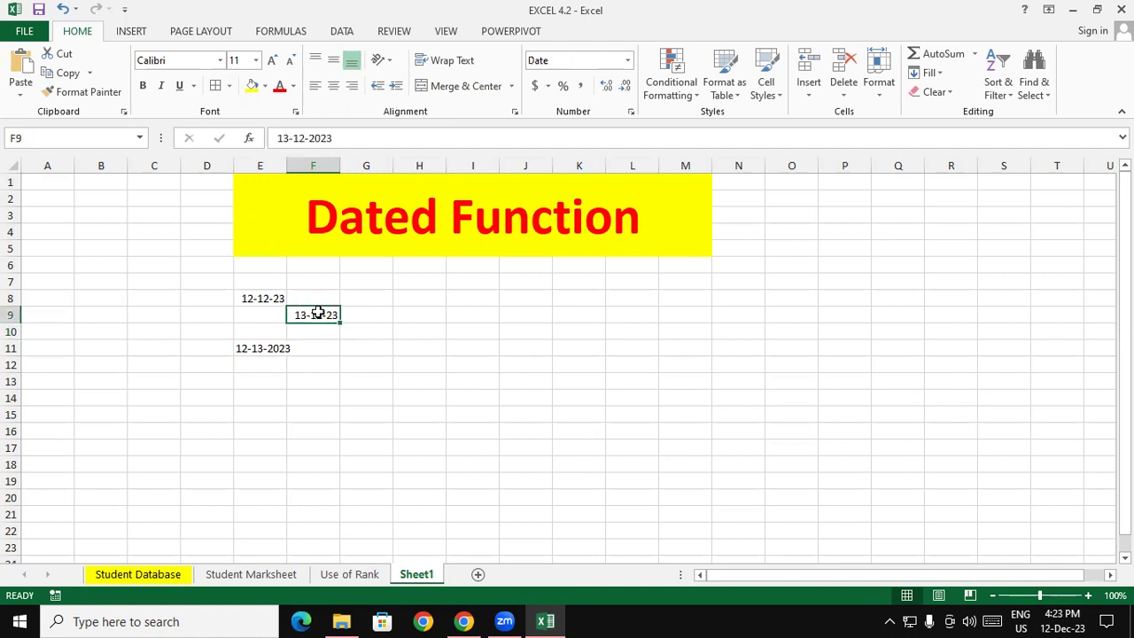
pyautogui.click(276, 348)
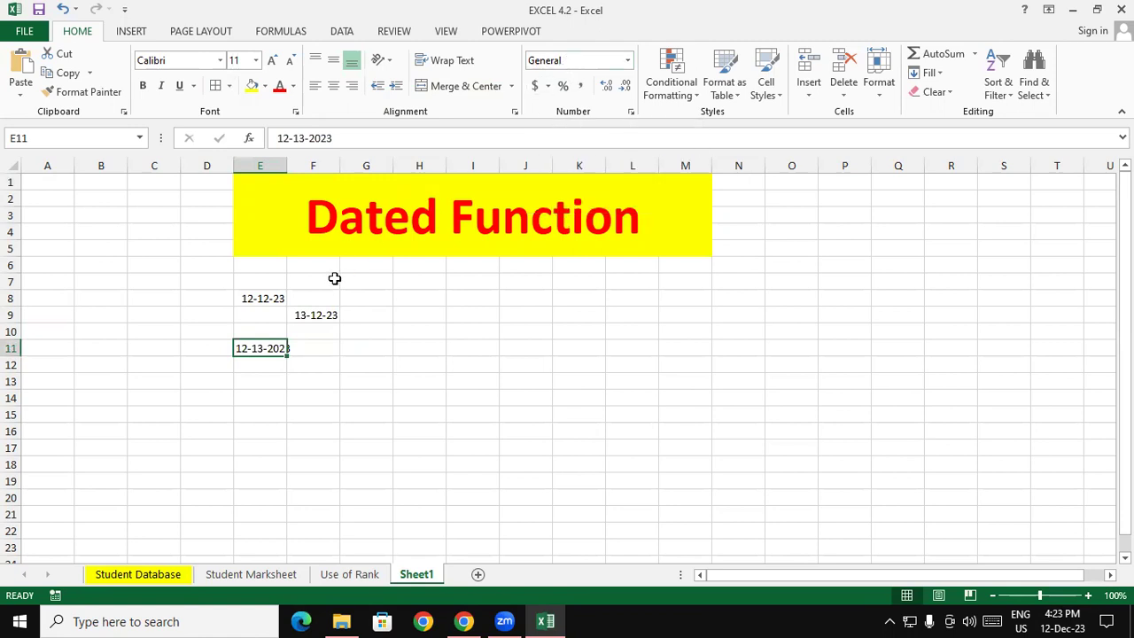
pyautogui.click(322, 314)
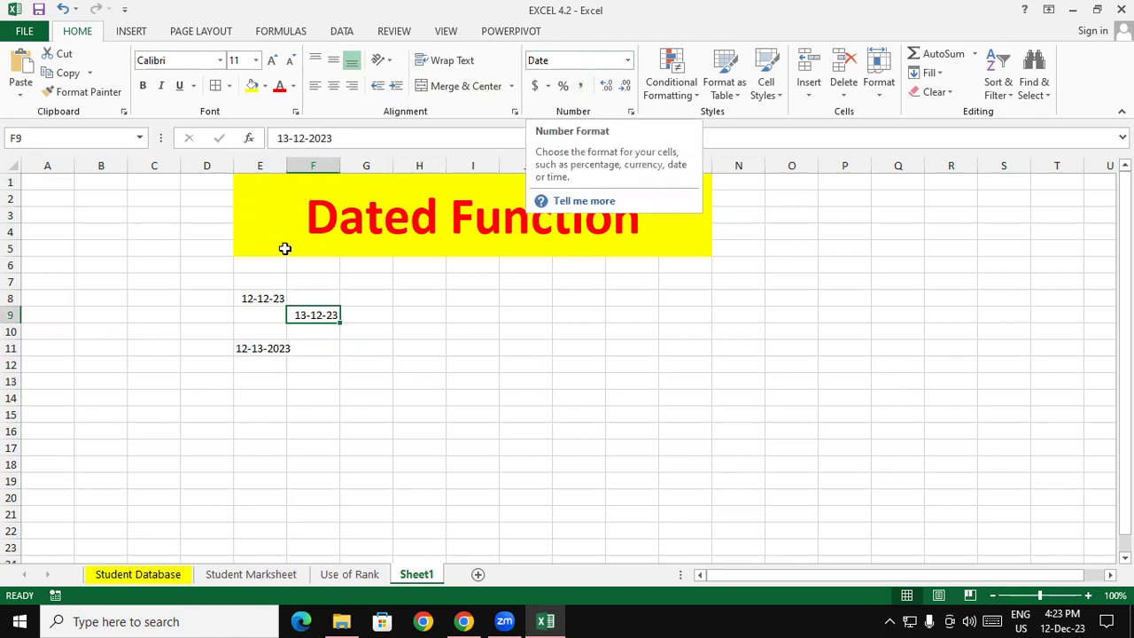
pyautogui.click(319, 346)
pyautogui.click(317, 316)
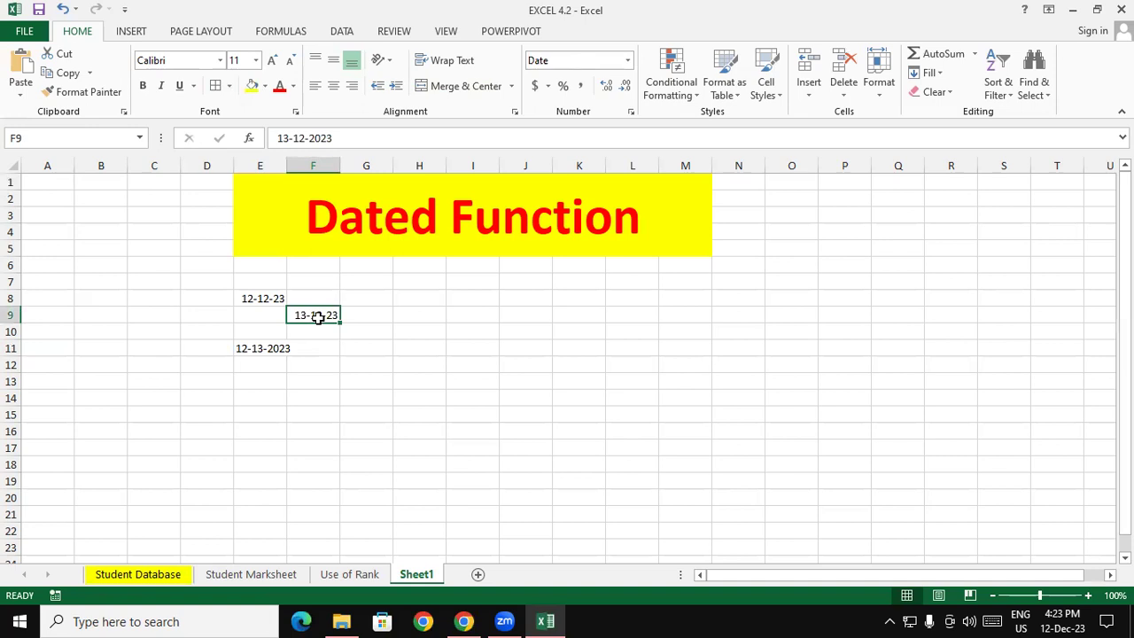
# - Clear the test dates in E8:F12, label E8 'Current Date' and autofit column E
pyautogui.moveTo(239, 295); pyautogui.dragTo(313, 367)
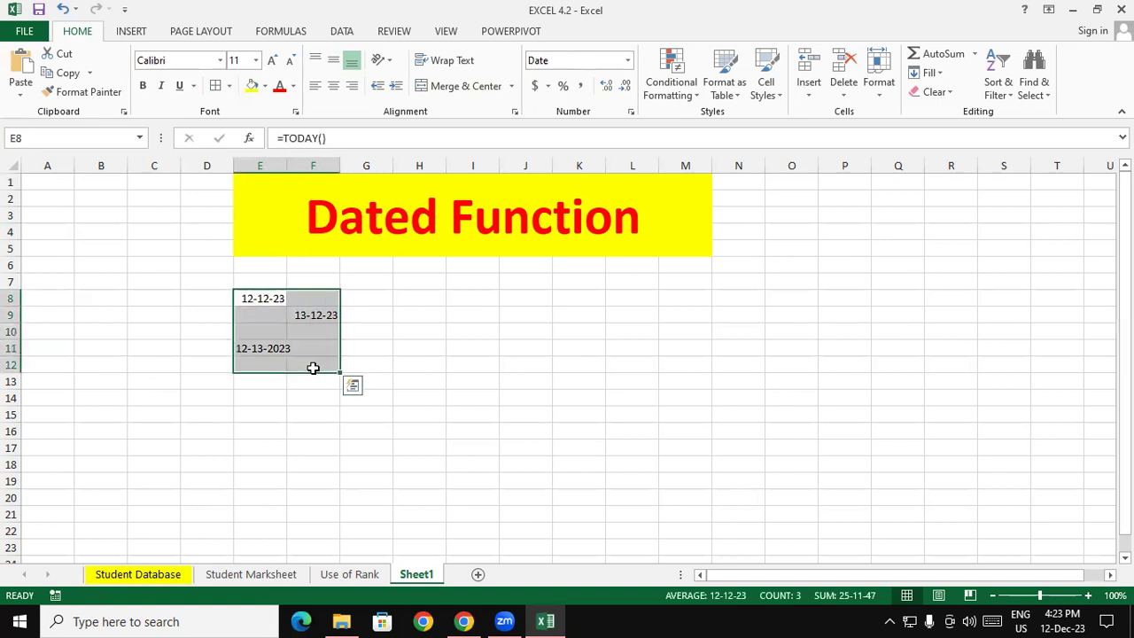
pyautogui.press('Delete')
pyautogui.click(268, 282)
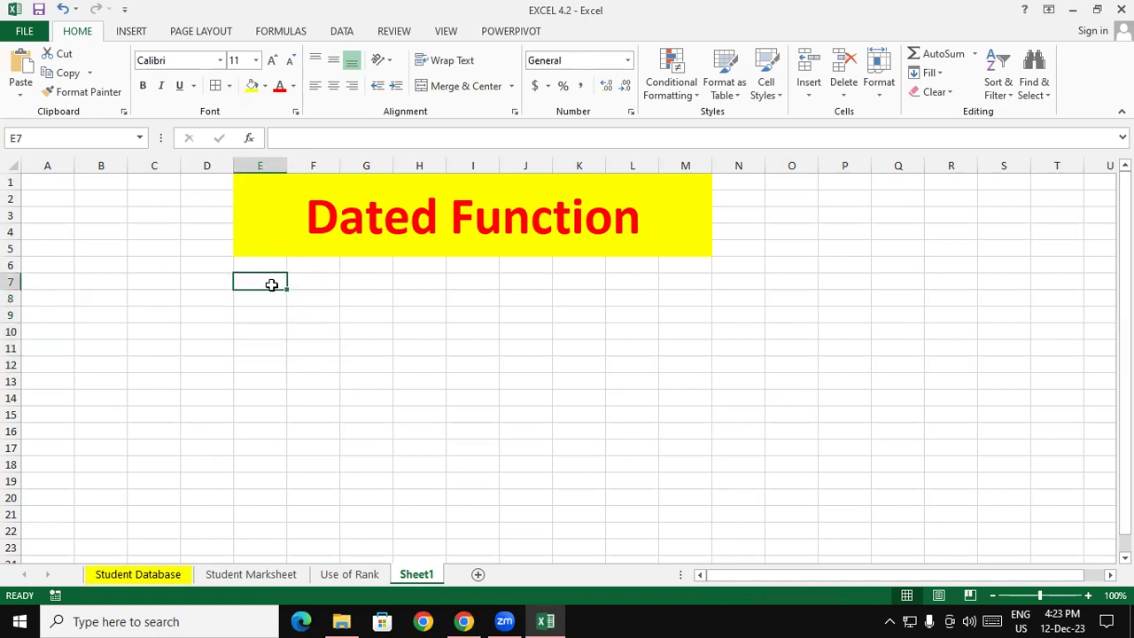
pyautogui.click(264, 302)
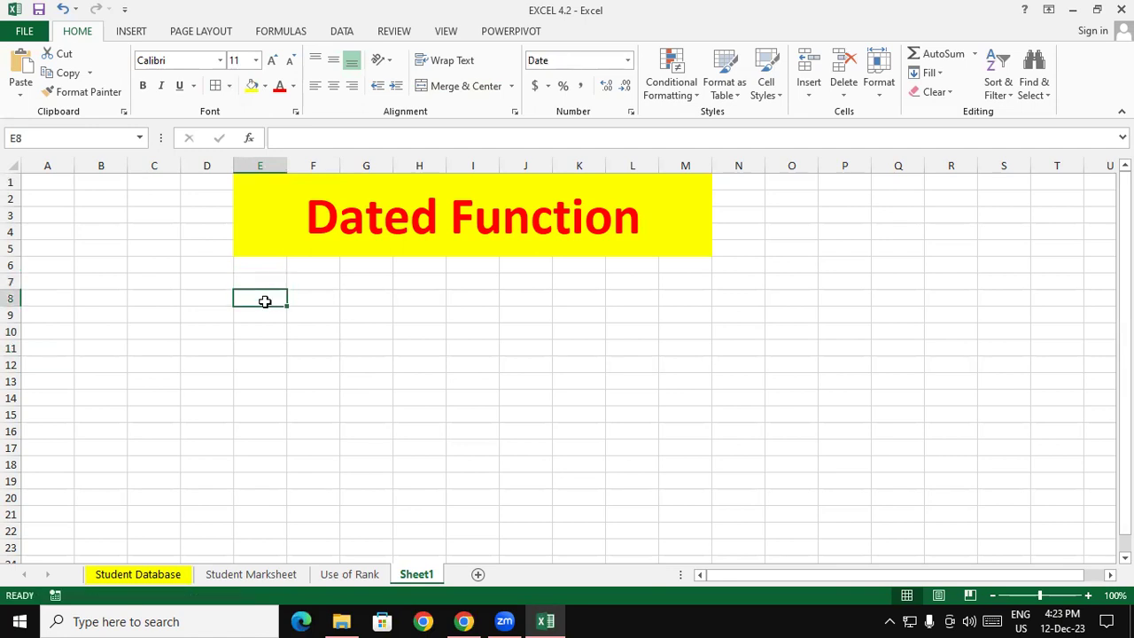
pyautogui.write('Current Date')
pyautogui.press('Return')
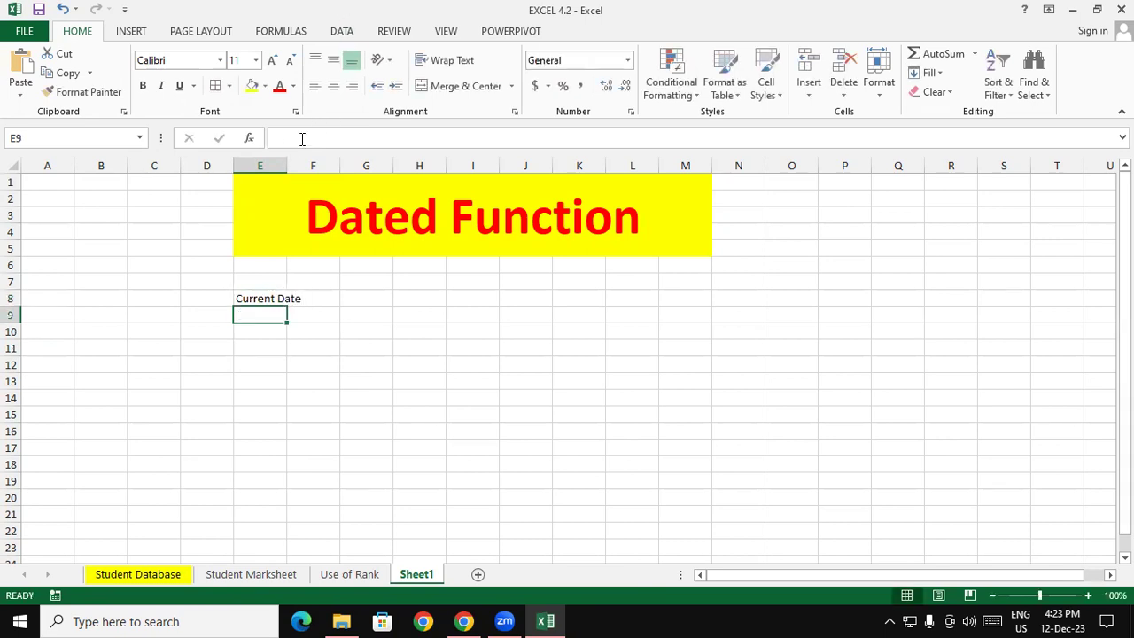
pyautogui.doubleClick(287, 166)
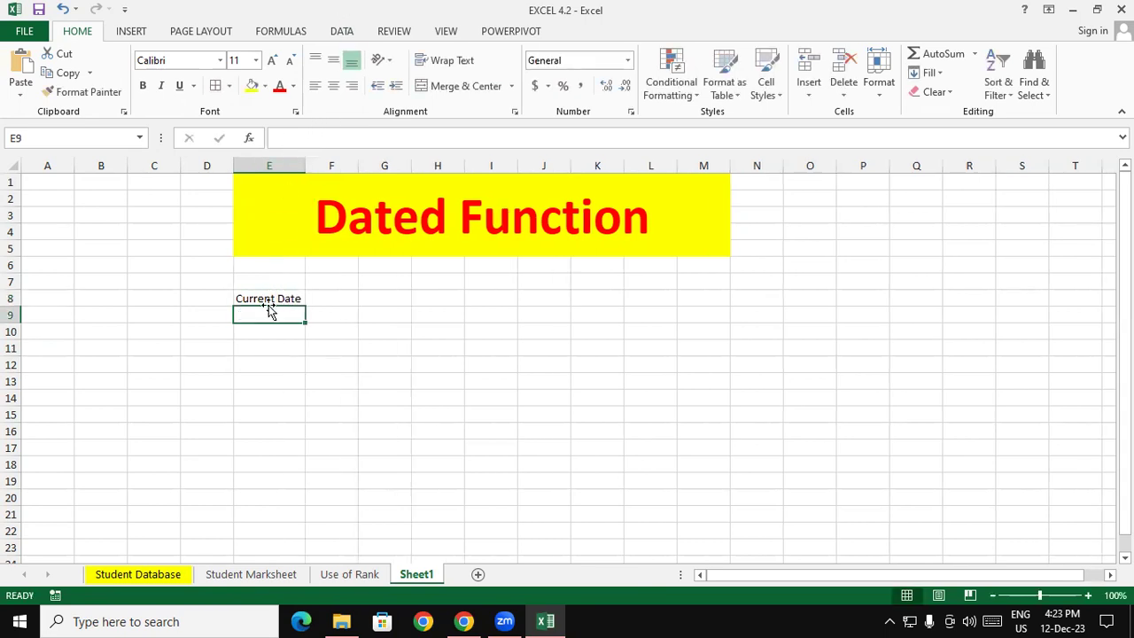
# - Enter =TODAY() in E9 to show today's date 12-12-23
pyautogui.write('=tod')
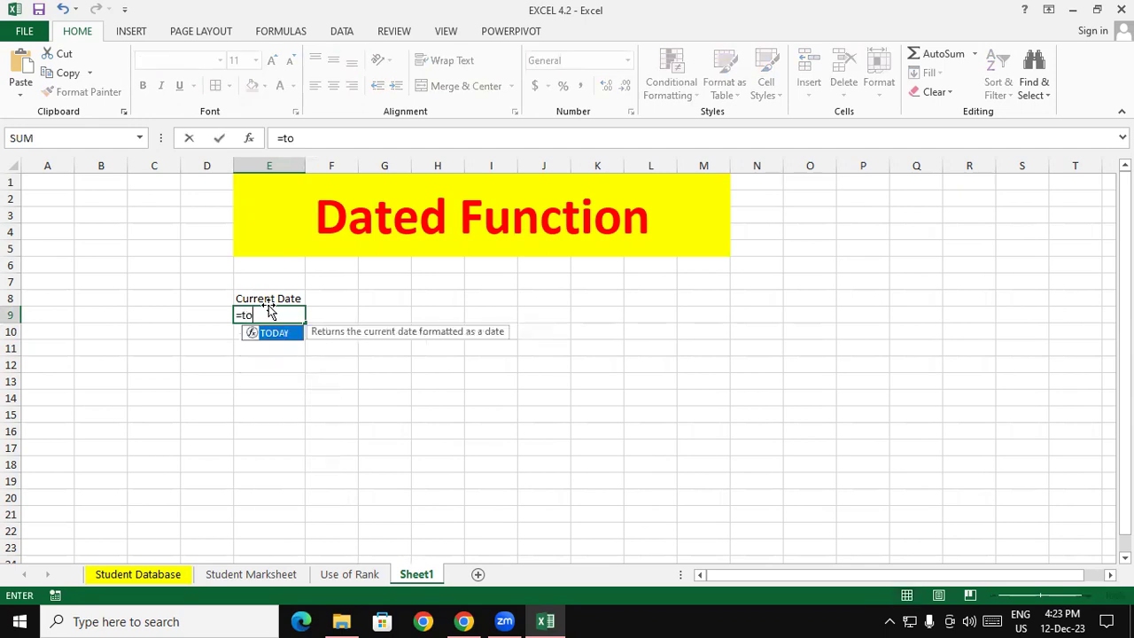
pyautogui.press('Tab')
pyautogui.write(')')
pyautogui.press('Return')
pyautogui.click(288, 398)
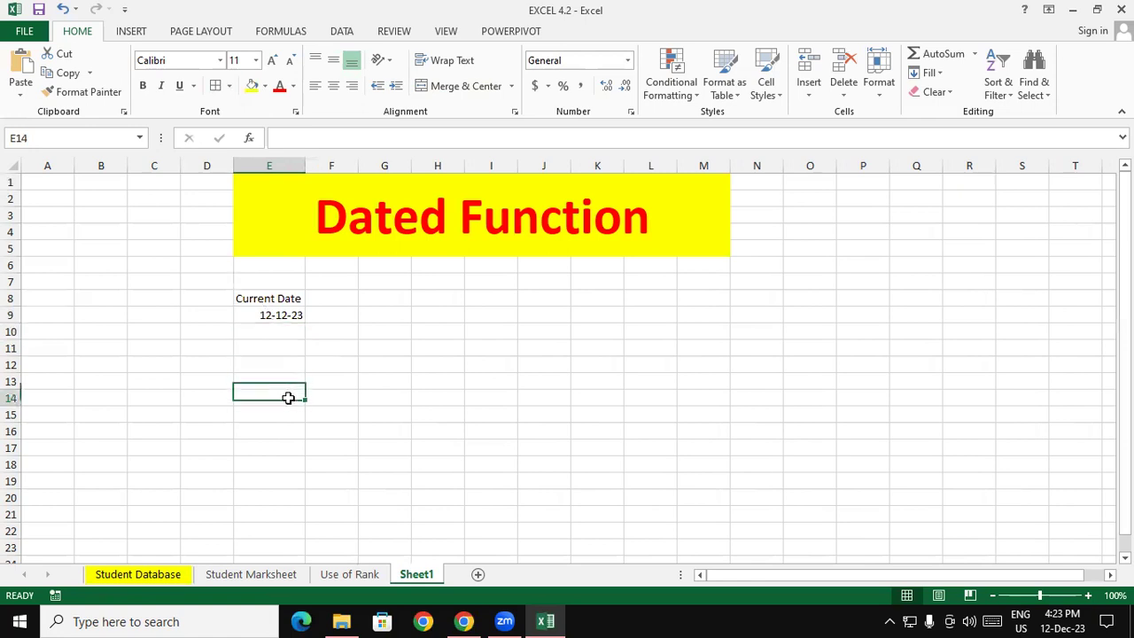
# - Add the heading 'Date & Time' in F8
pyautogui.click(345, 296)
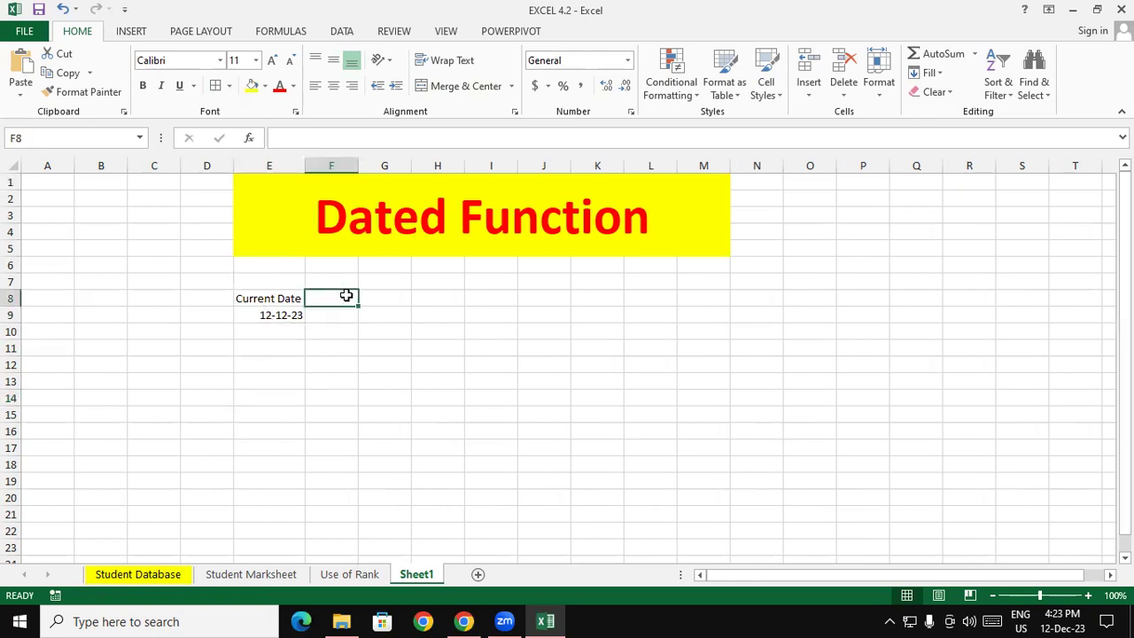
pyautogui.write('Dat')
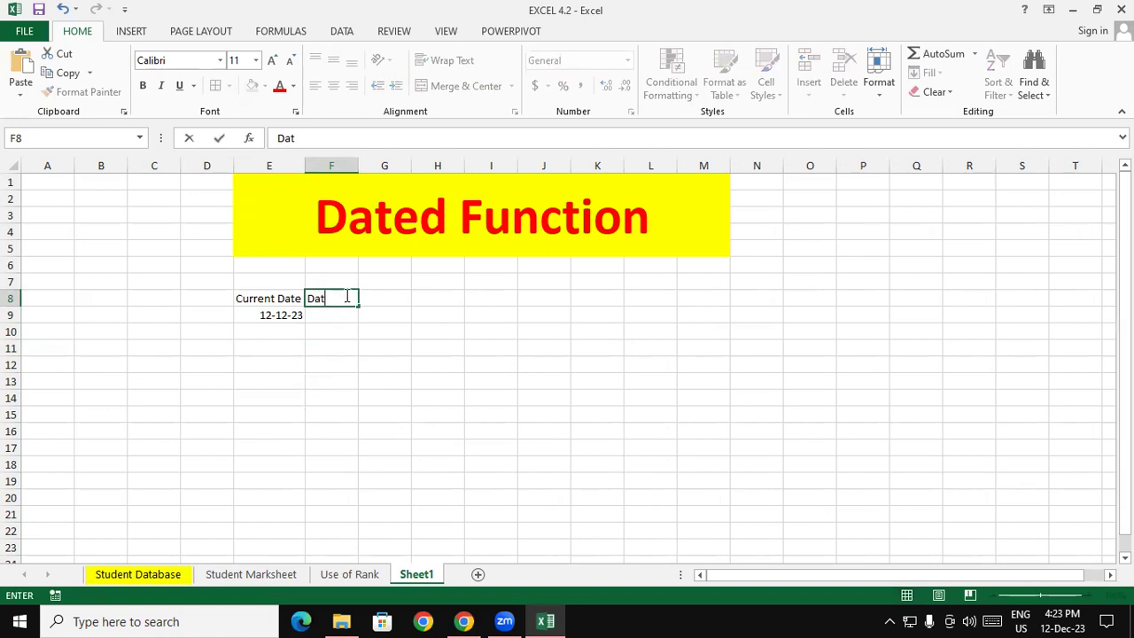
pyautogui.write('e')
pyautogui.write(' & t')
pyautogui.write('Time')
pyautogui.press('Return')
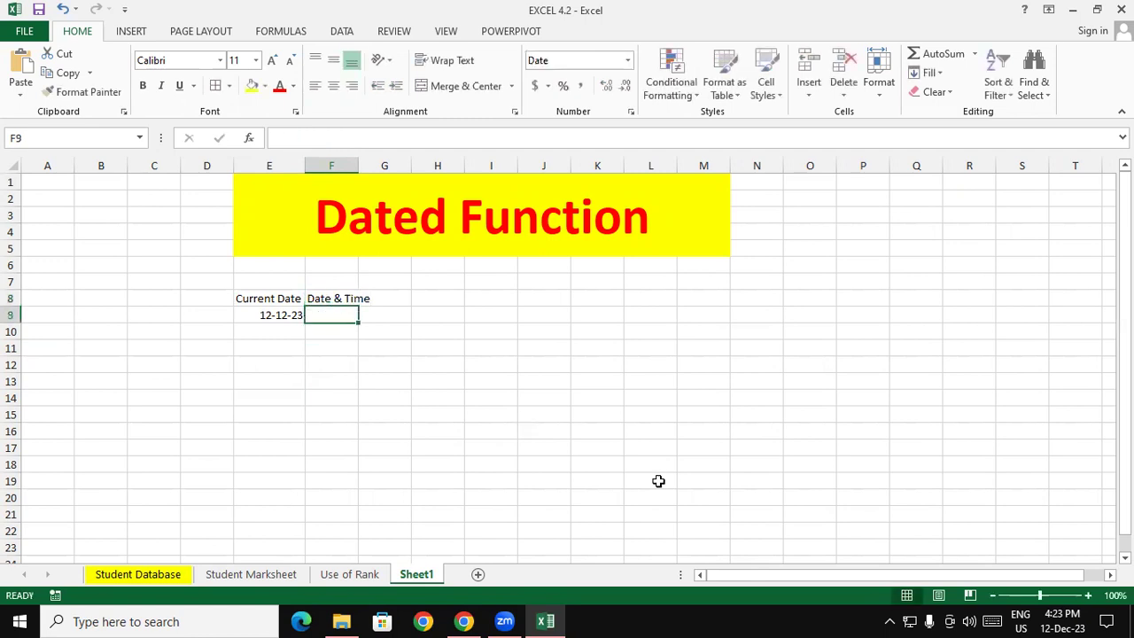
# - Enter =NOW() in F9 showing 12-12-23 and widen column F to fit
pyautogui.click(928, 621)
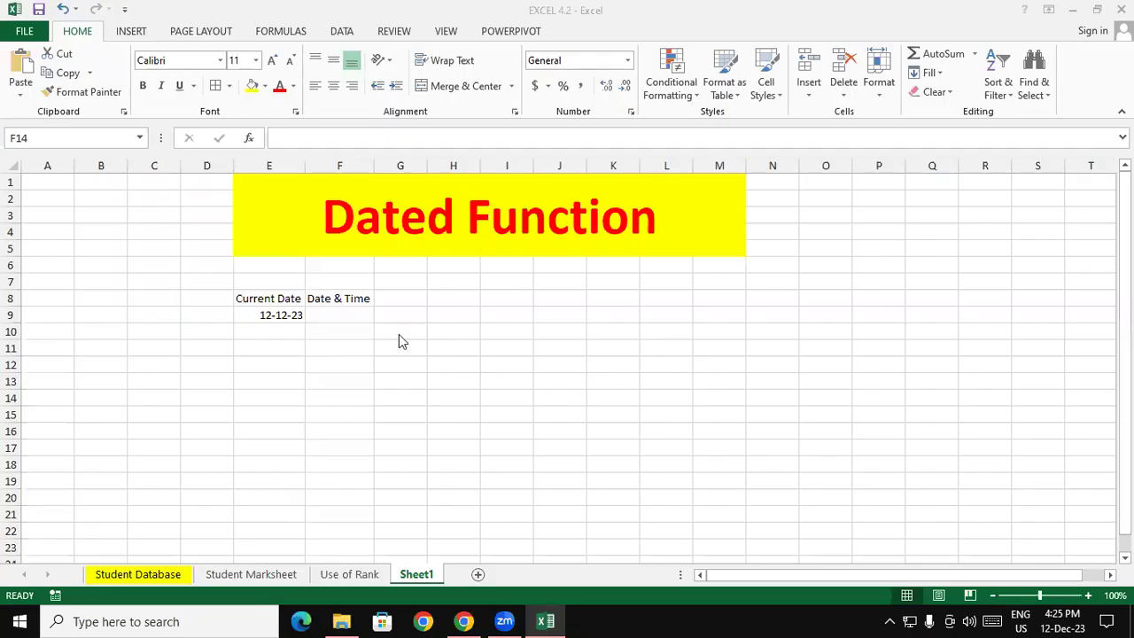
pyautogui.click(354, 312)
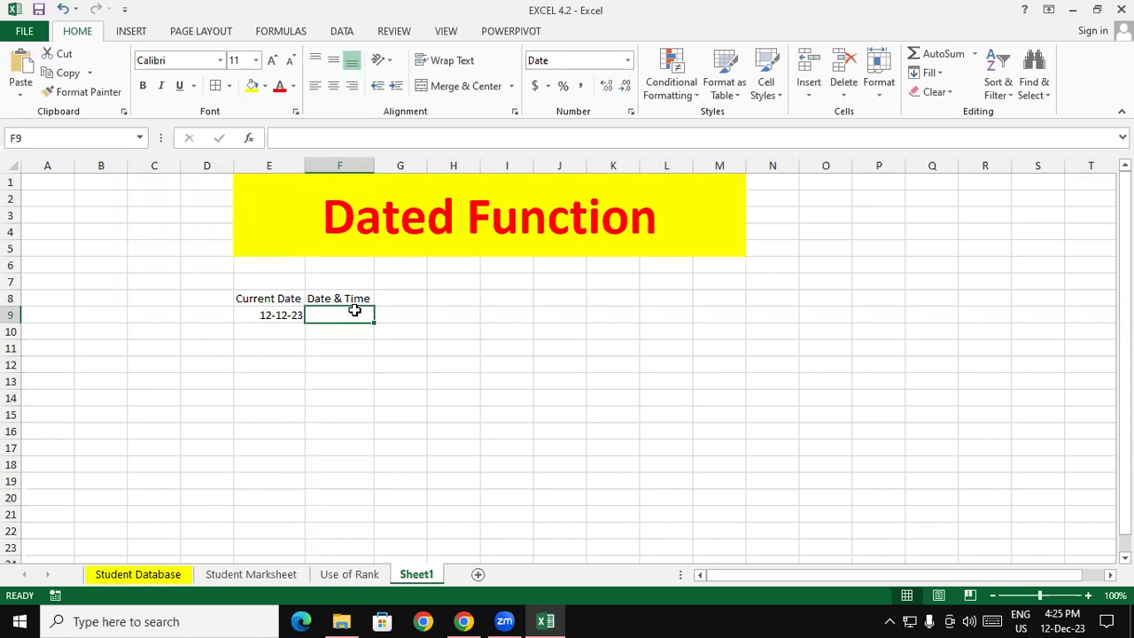
pyautogui.write('=')
pyautogui.write('now')
pyautogui.press('Tab')
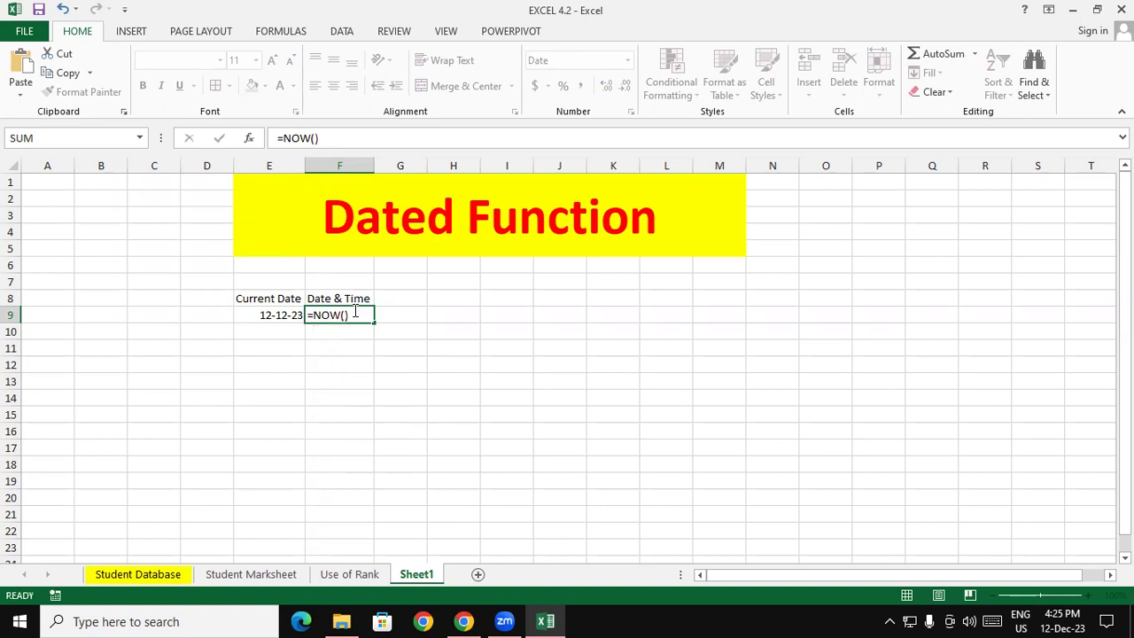
pyautogui.press('Return')
pyautogui.click(323, 315)
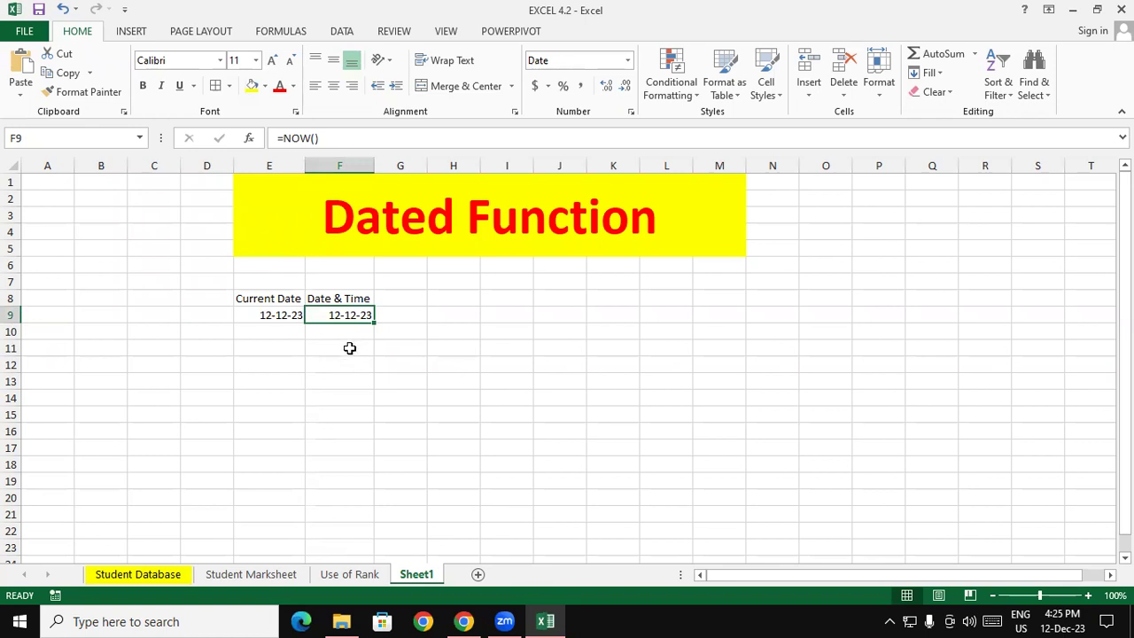
pyautogui.moveTo(390, 166); pyautogui.dragTo(406, 165)
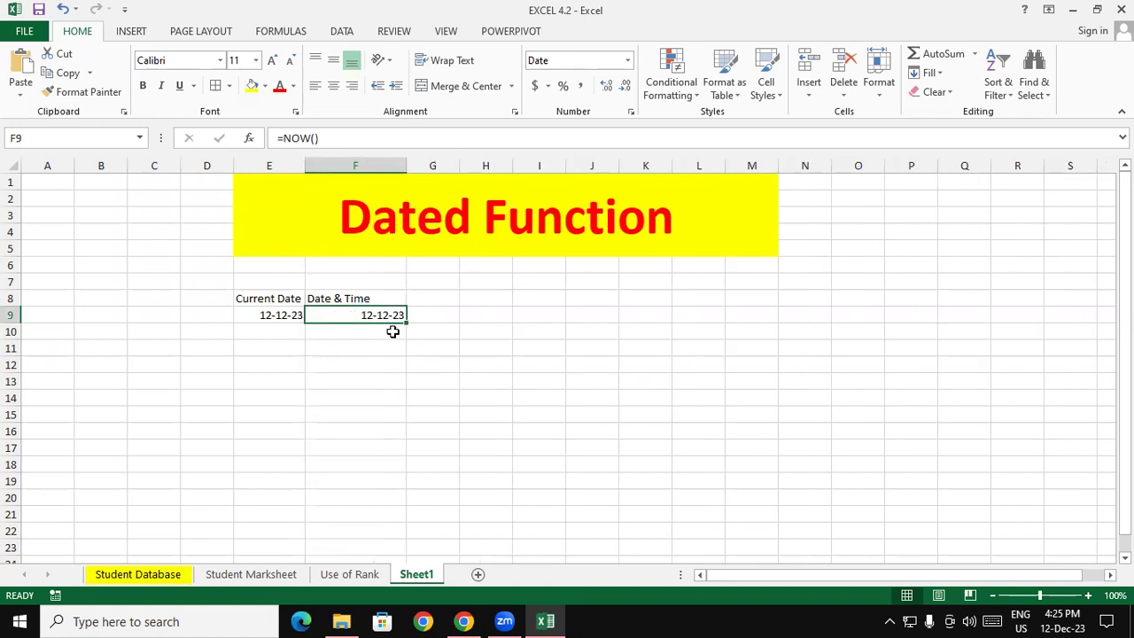
pyautogui.click(417, 313)
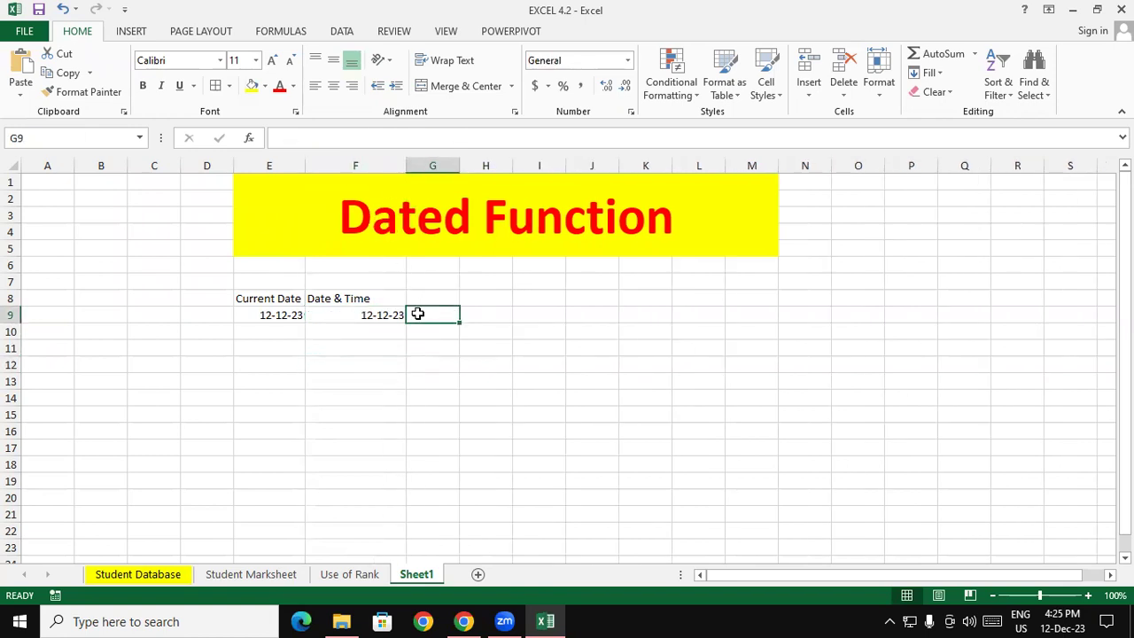
pyautogui.click(363, 300)
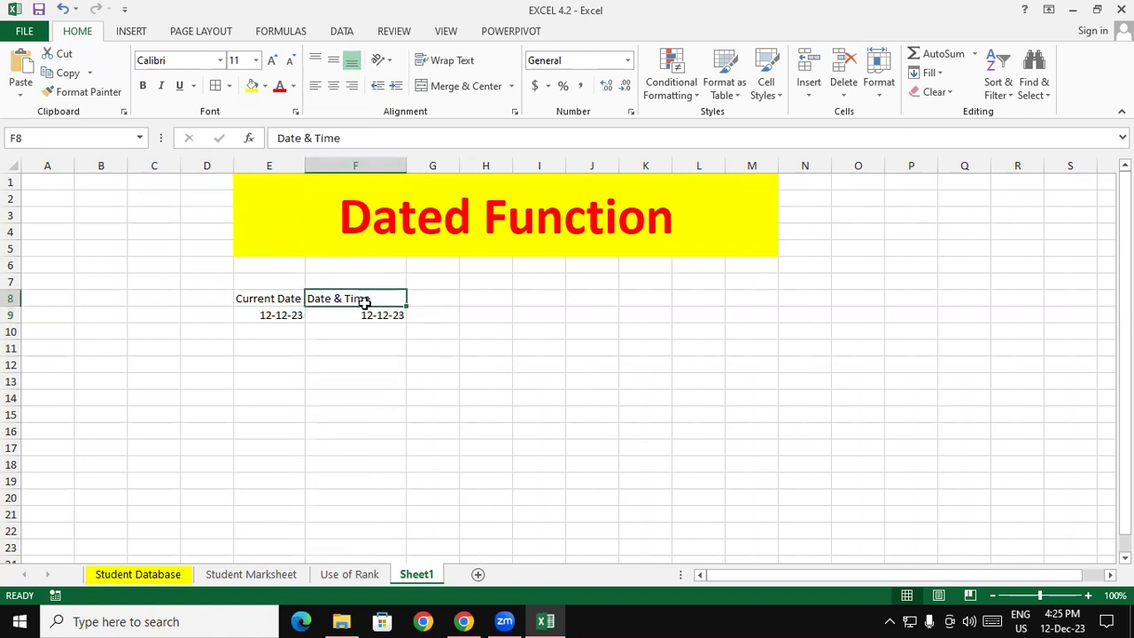
# - Clear everything from F9 and re-enter =NOW() there
pyautogui.moveTo(401, 302); pyautogui.dragTo(418, 299)
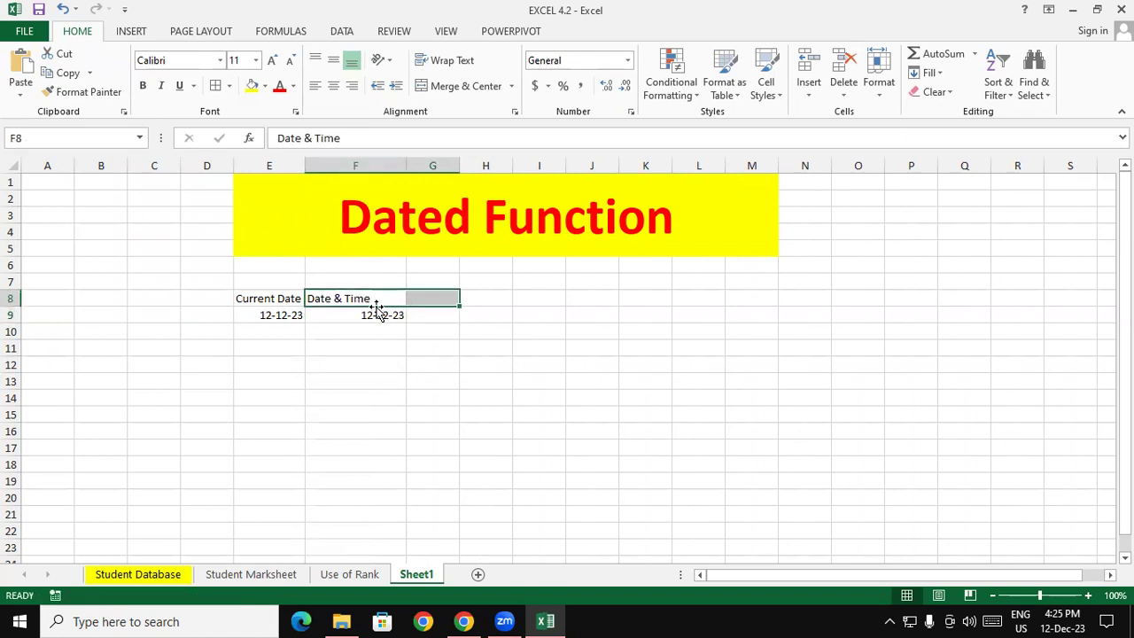
pyautogui.click(383, 298)
pyautogui.click(421, 293)
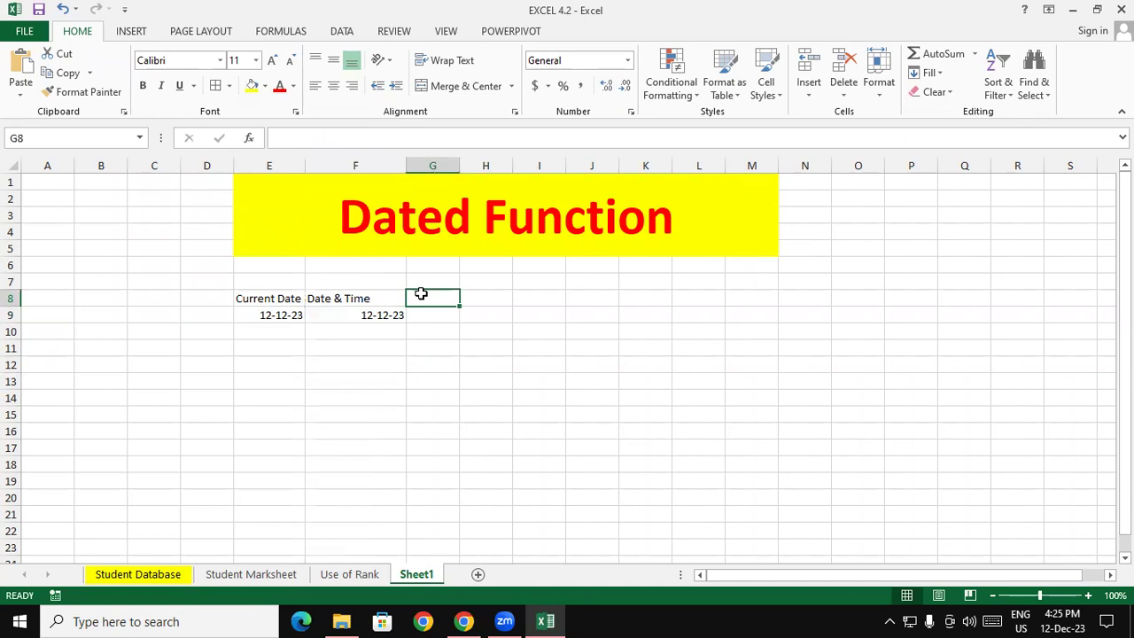
pyautogui.click(376, 315)
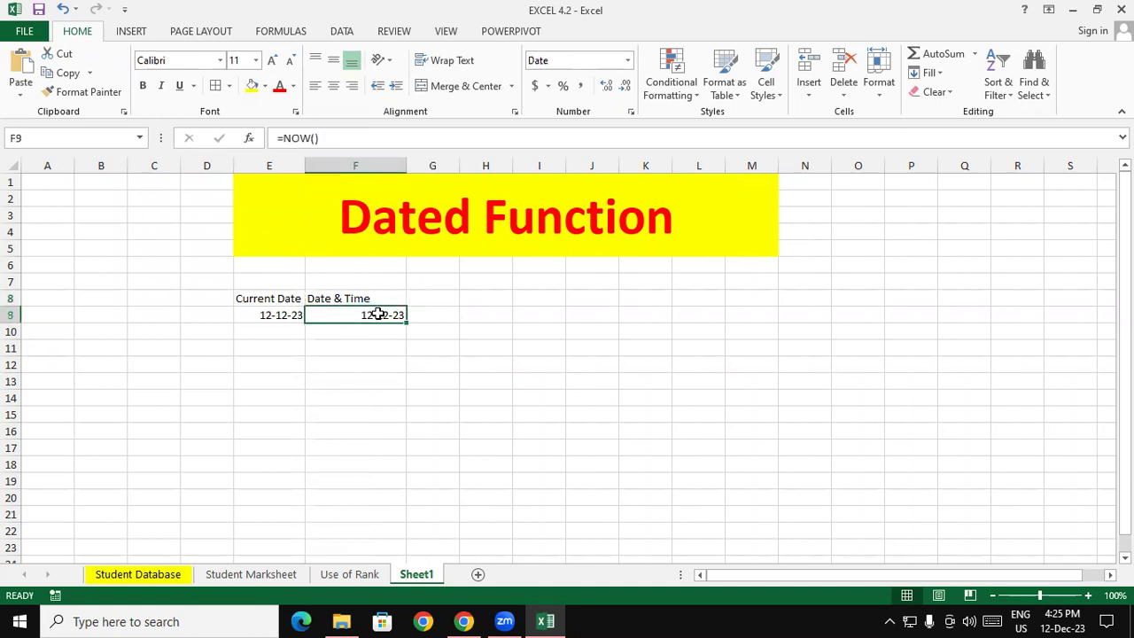
pyautogui.click(947, 93)
pyautogui.click(949, 110)
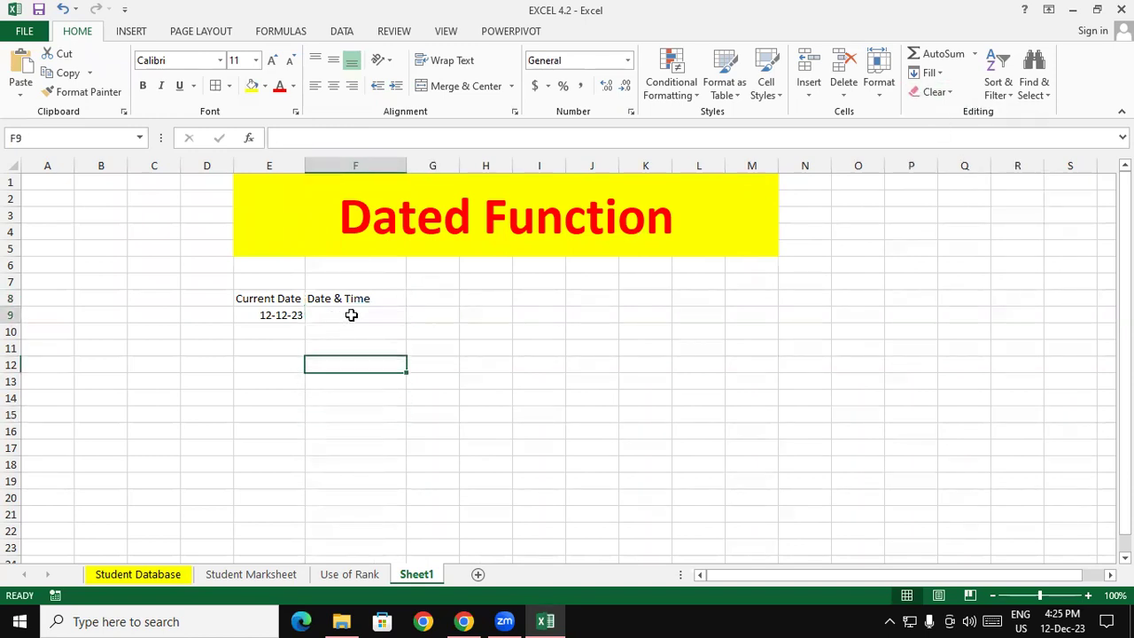
pyautogui.write('=')
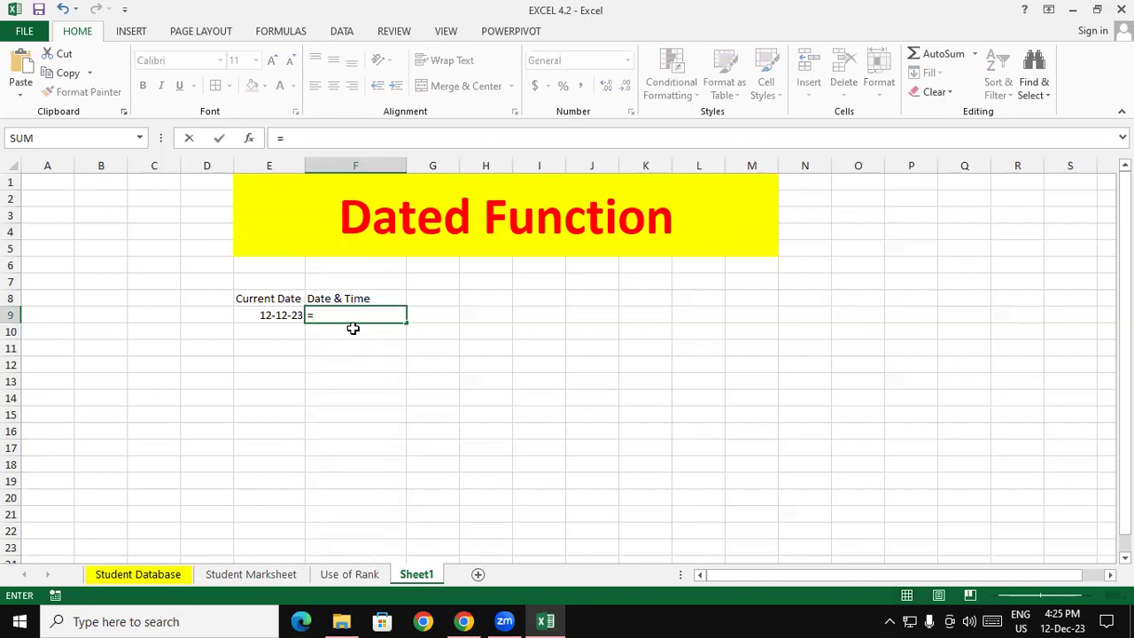
pyautogui.write('n')
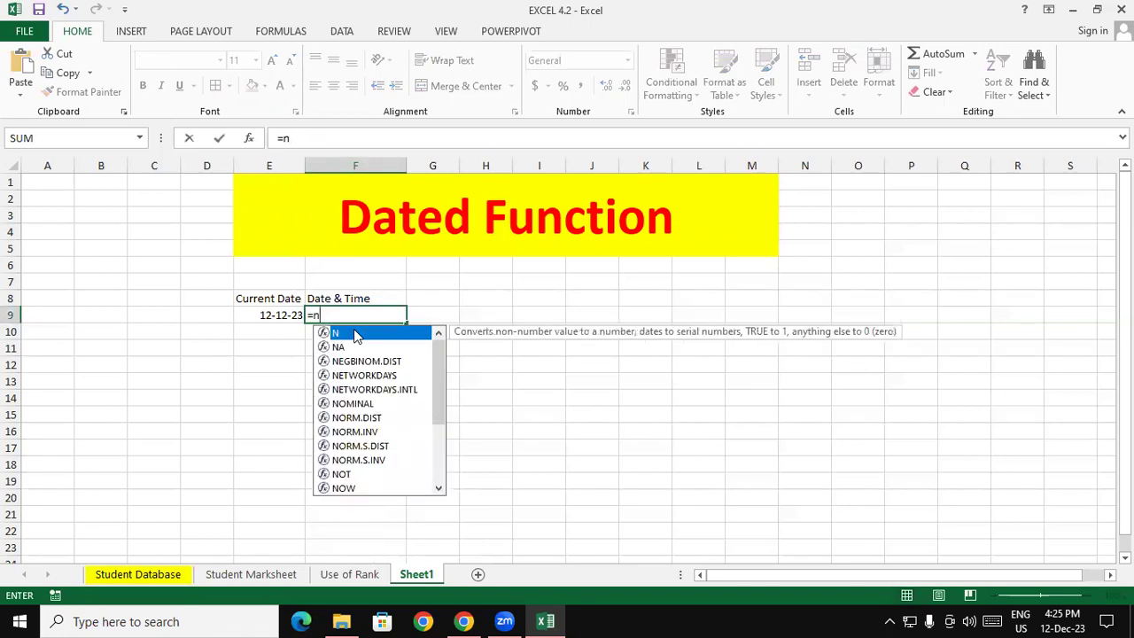
pyautogui.write('ow')
pyautogui.press('Tab')
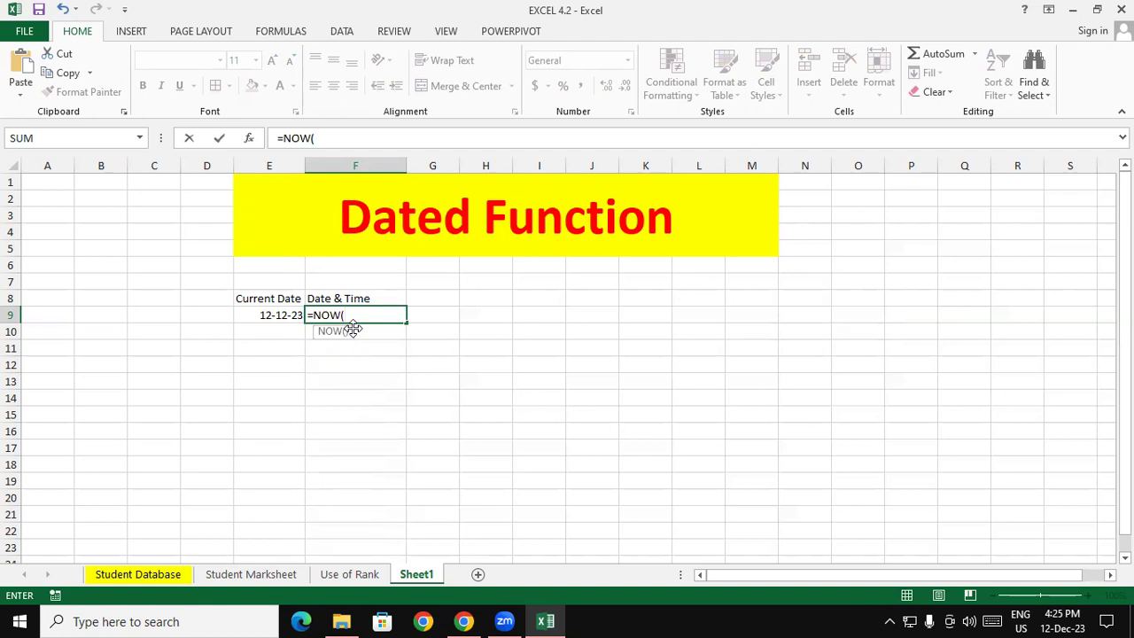
pyautogui.press('Return')
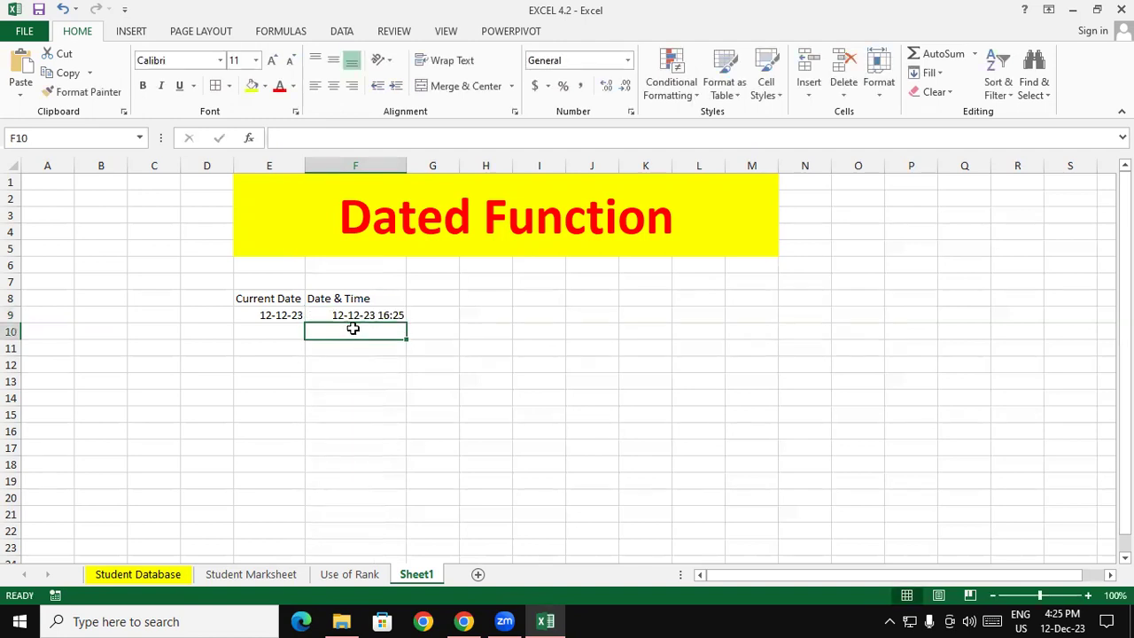
# - Inspect F9's format, then clear it again and re-enter =NOW() showing 12-12-23 16:26
pyautogui.click(372, 312)
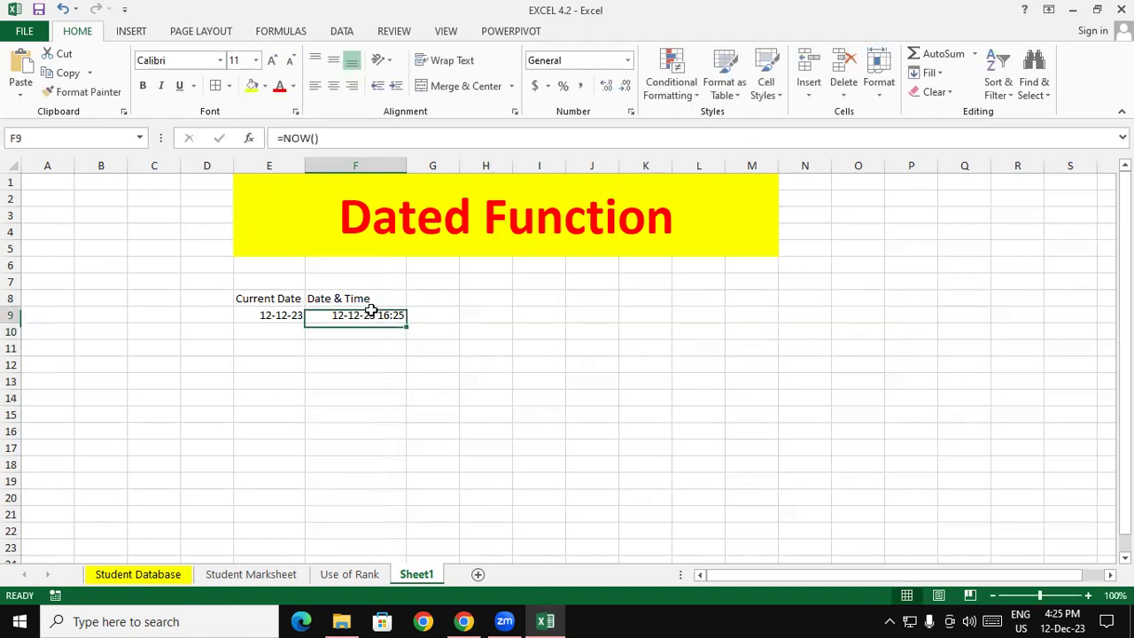
pyautogui.click(365, 331)
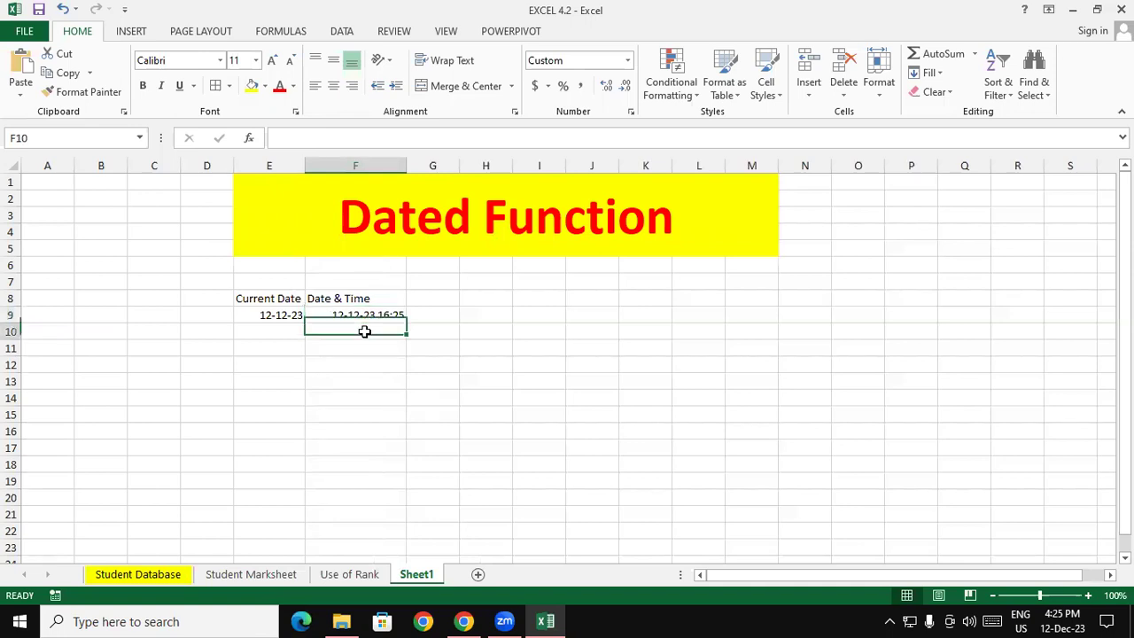
pyautogui.click(372, 314)
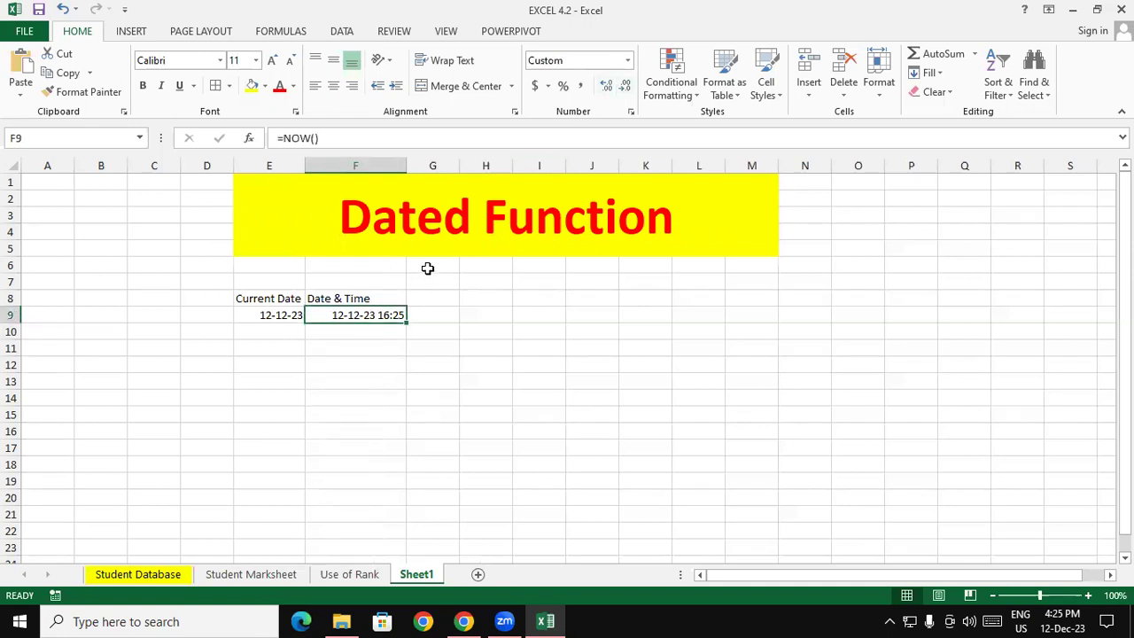
pyautogui.click(388, 331)
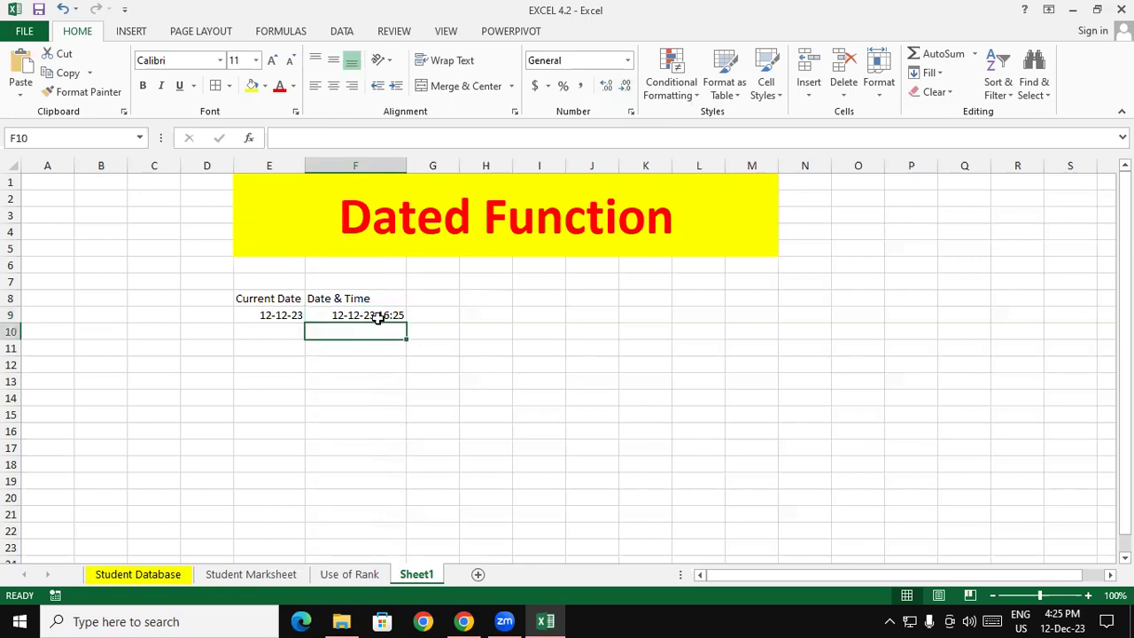
pyautogui.click(377, 315)
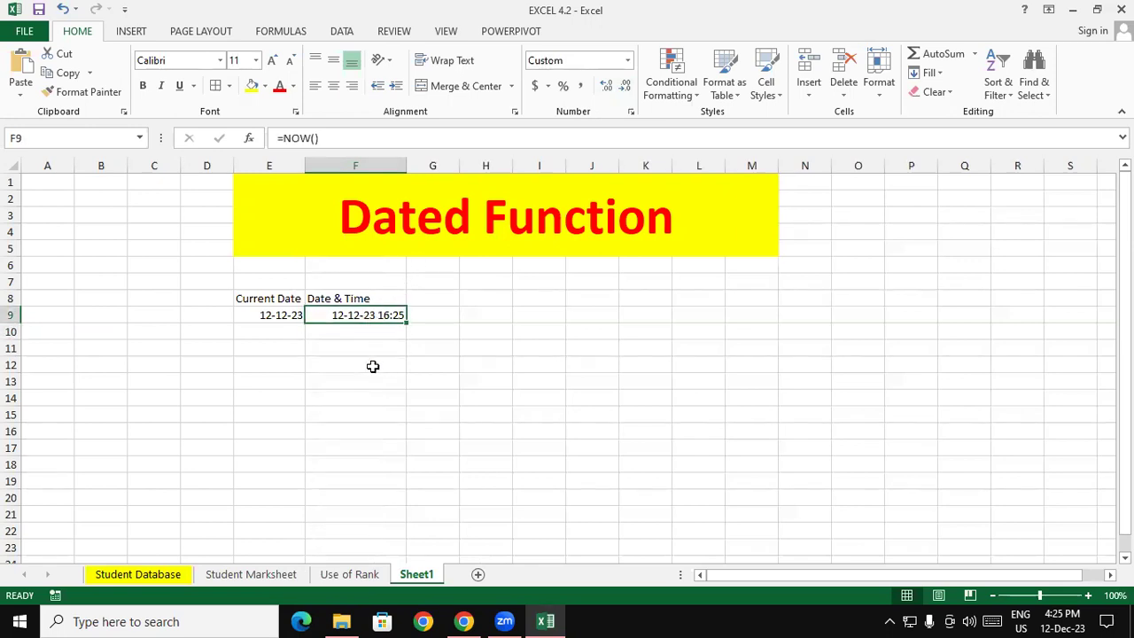
pyautogui.click(934, 91)
pyautogui.click(944, 112)
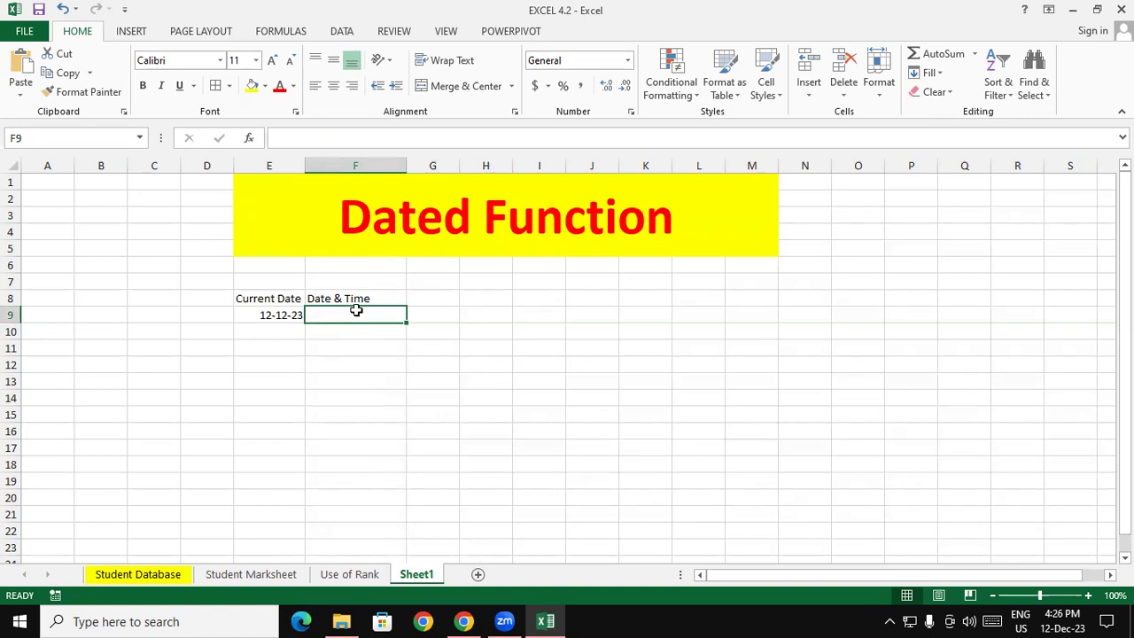
pyautogui.write('=no')
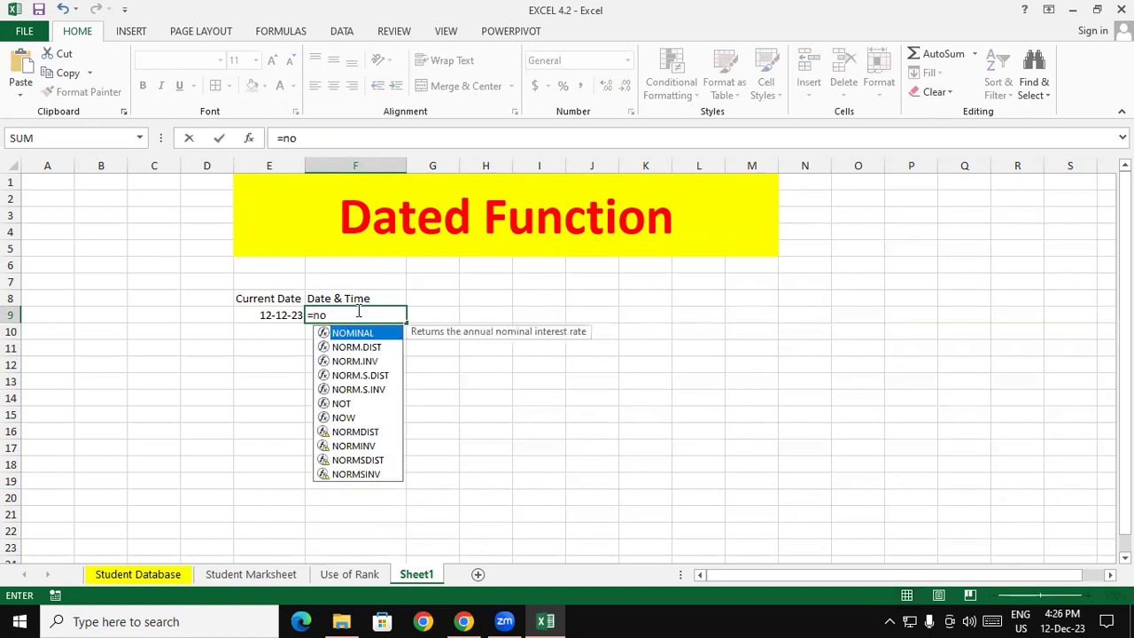
pyautogui.write('w')
pyautogui.press('Tab')
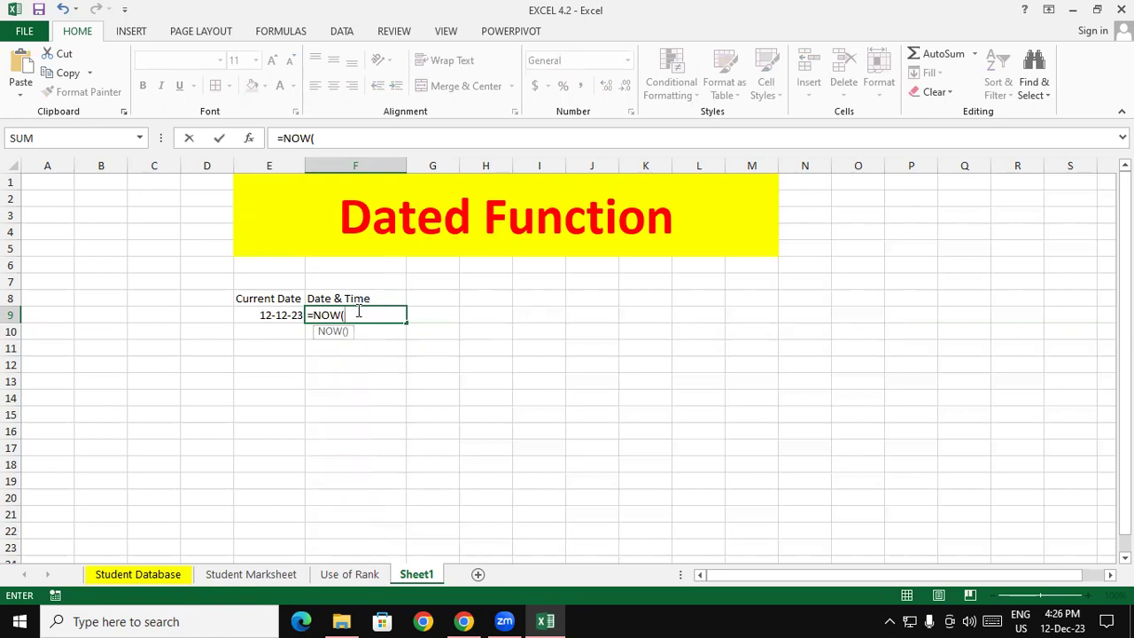
pyautogui.press('Return')
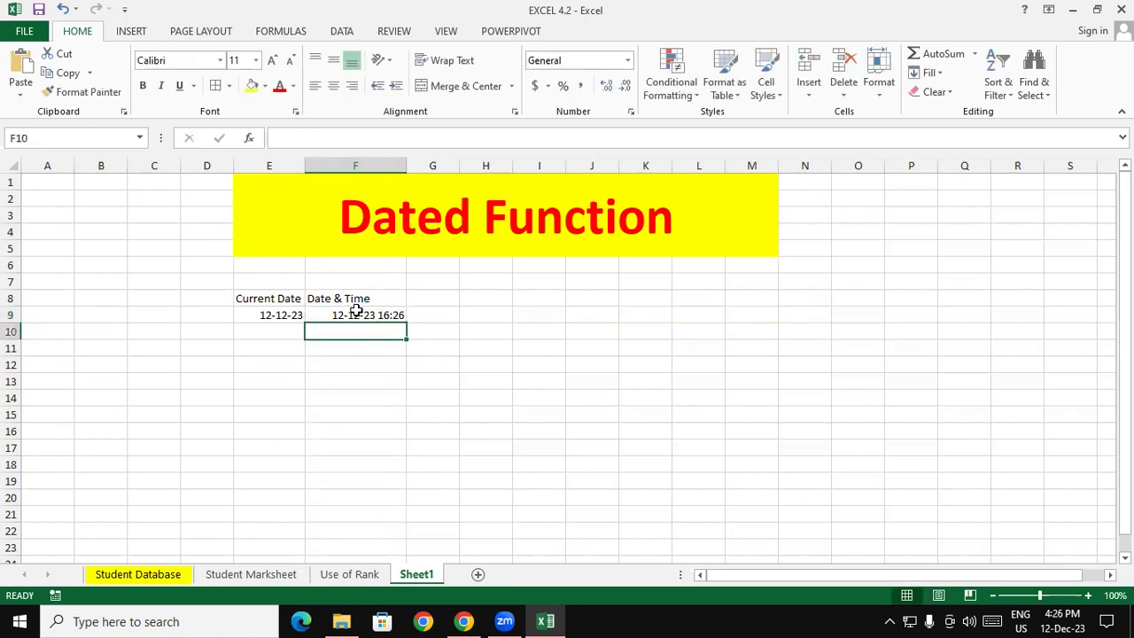
pyautogui.click(328, 315)
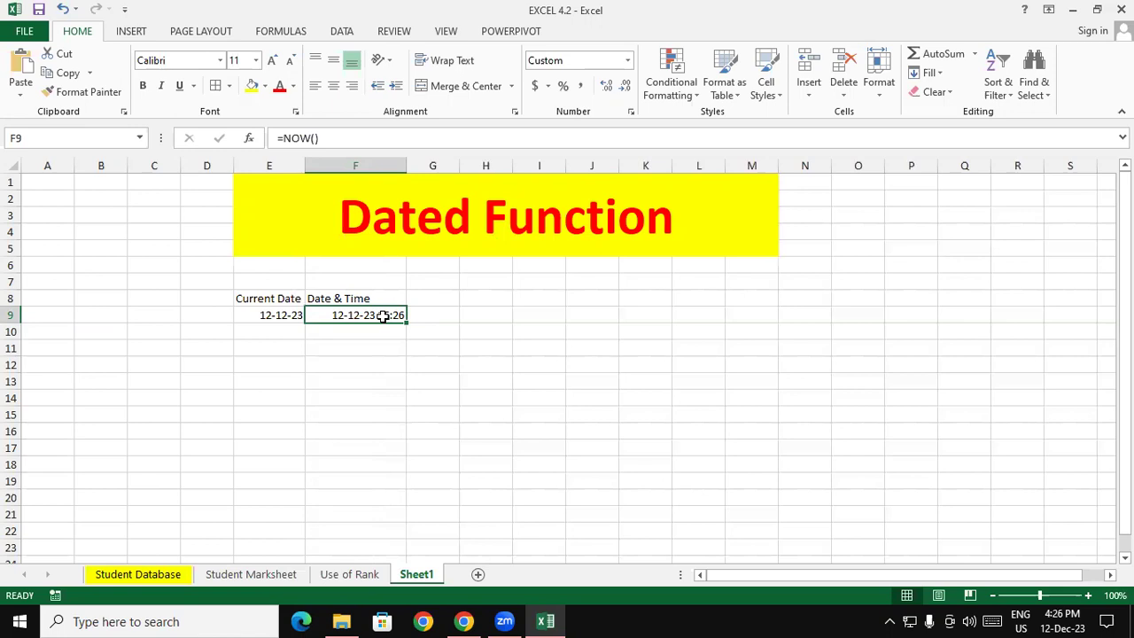
# - Insert a fixed date, 12-12-23, in E10 using Ctrl+;
pyautogui.click(388, 366)
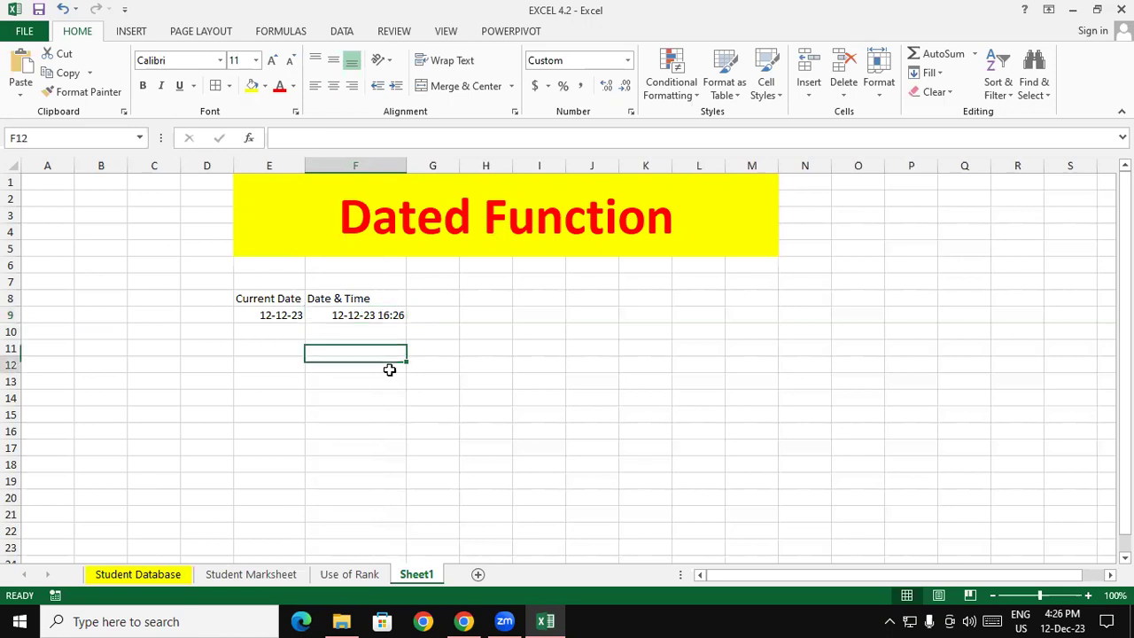
pyautogui.click(424, 302)
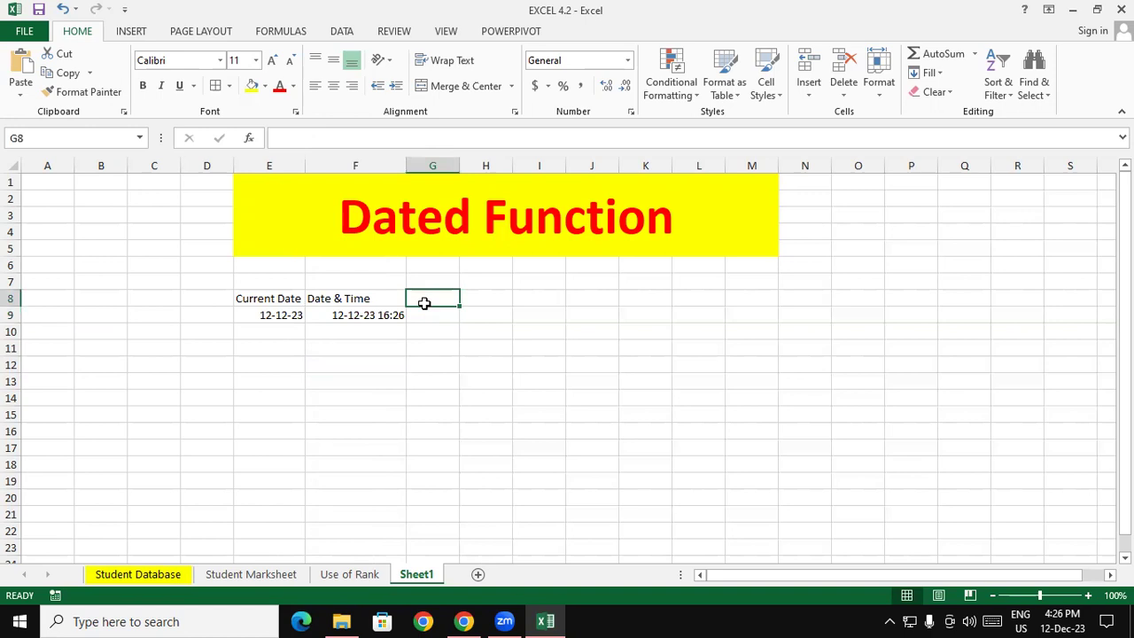
pyautogui.click(276, 334)
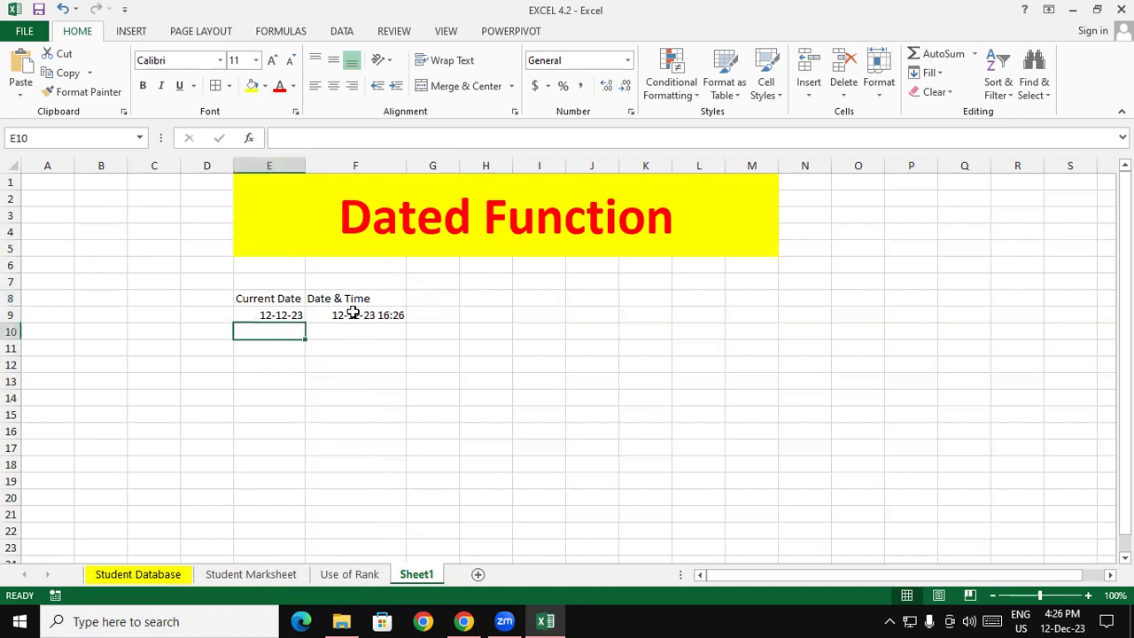
pyautogui.hotkey('ctrl', ';')
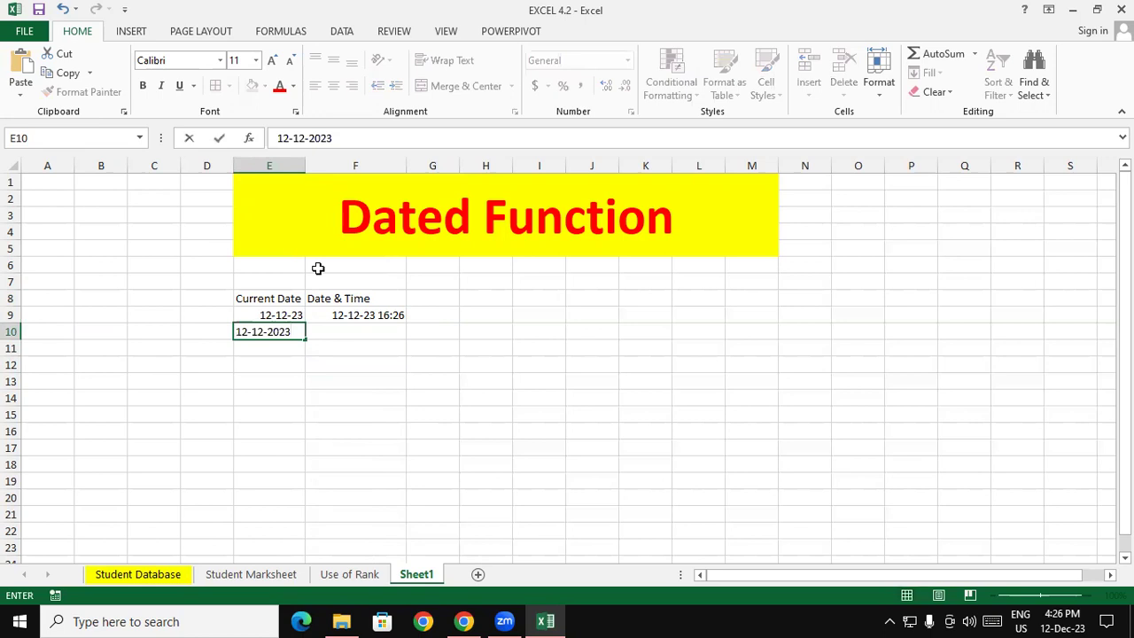
pyautogui.click(244, 360)
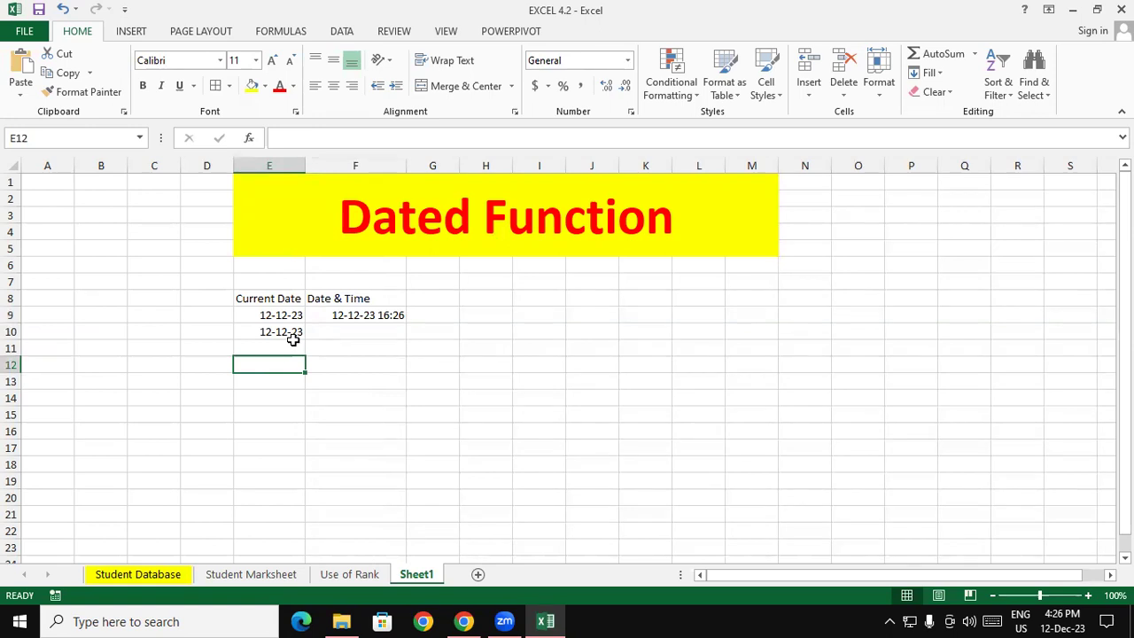
# - Insert a fixed time, 4:26 PM, in F10 using Ctrl+Shift+;
pyautogui.click(364, 327)
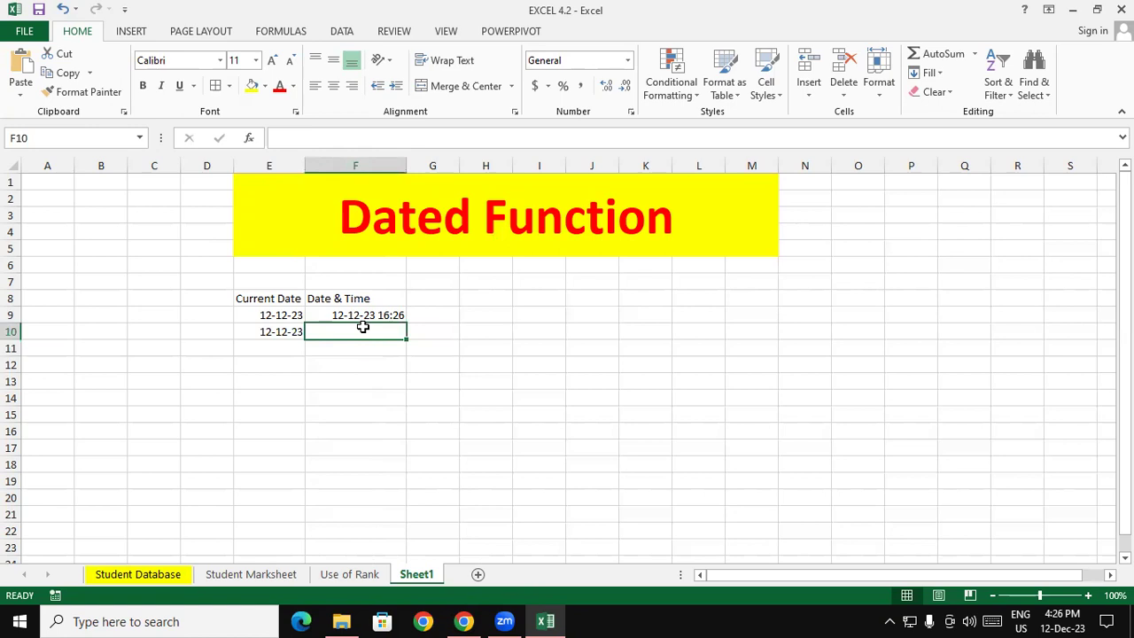
pyautogui.hotkey('ctrl', 'shift', ';')
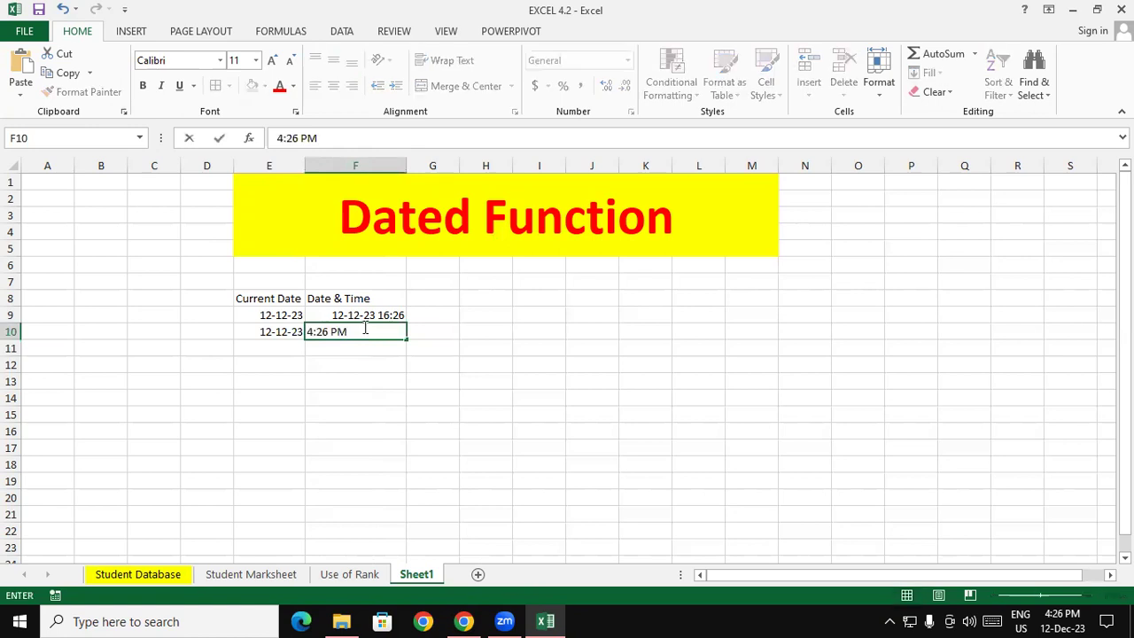
pyautogui.click(352, 382)
pyautogui.click(352, 325)
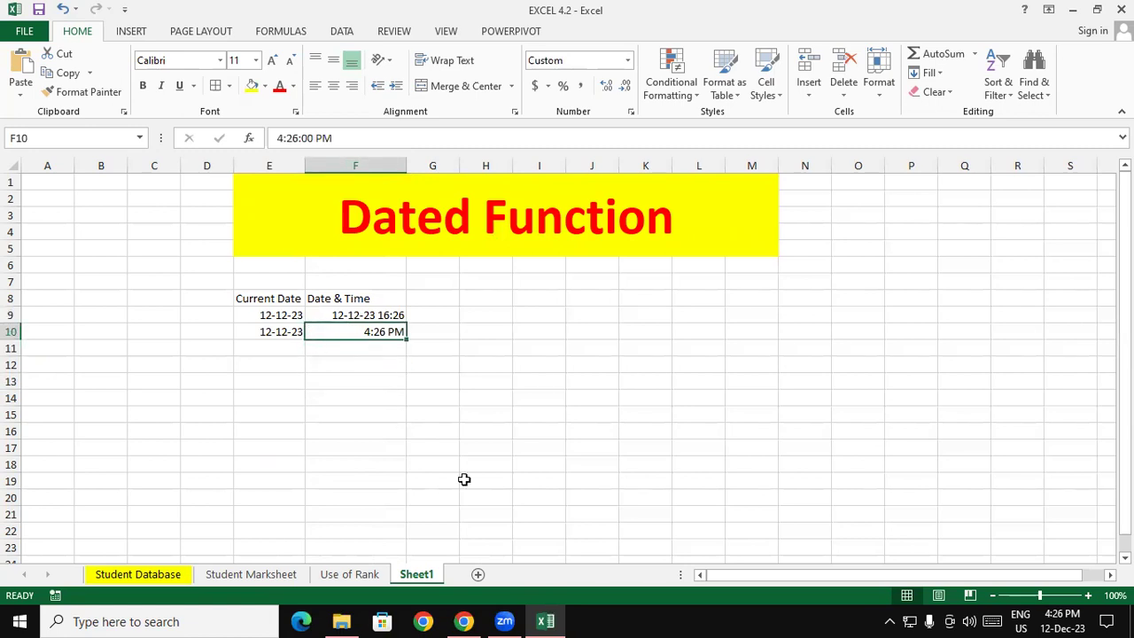
pyautogui.moveTo(521, 274); pyautogui.dragTo(524, 319)
pyautogui.moveTo(531, 264)
pyautogui.mouseDown()
pyautogui.moveTo(548, 308)
pyautogui.moveTo(533, 312)
pyautogui.moveTo(556, 301)
pyautogui.moveTo(594, 246)
pyautogui.moveTo(602, 285)
pyautogui.mouseUp()
pyautogui.moveTo(653, 212); pyautogui.dragTo(659, 267)
pyautogui.moveTo(639, 252)
pyautogui.mouseDown()
pyautogui.moveTo(682, 223)
pyautogui.moveTo(730, 236)
pyautogui.mouseUp()
pyautogui.click(723, 206)
pyautogui.moveTo(770, 201)
pyautogui.mouseDown()
pyautogui.moveTo(793, 183)
pyautogui.moveTo(821, 189)
pyautogui.mouseUp()
pyautogui.moveTo(815, 140); pyautogui.dragTo(822, 186)
pyautogui.moveTo(854, 149); pyautogui.dragTo(867, 172)
pyautogui.moveTo(871, 90)
pyautogui.mouseDown()
pyautogui.moveTo(856, 164)
pyautogui.moveTo(881, 112)
pyautogui.moveTo(902, 114)
pyautogui.mouseUp()
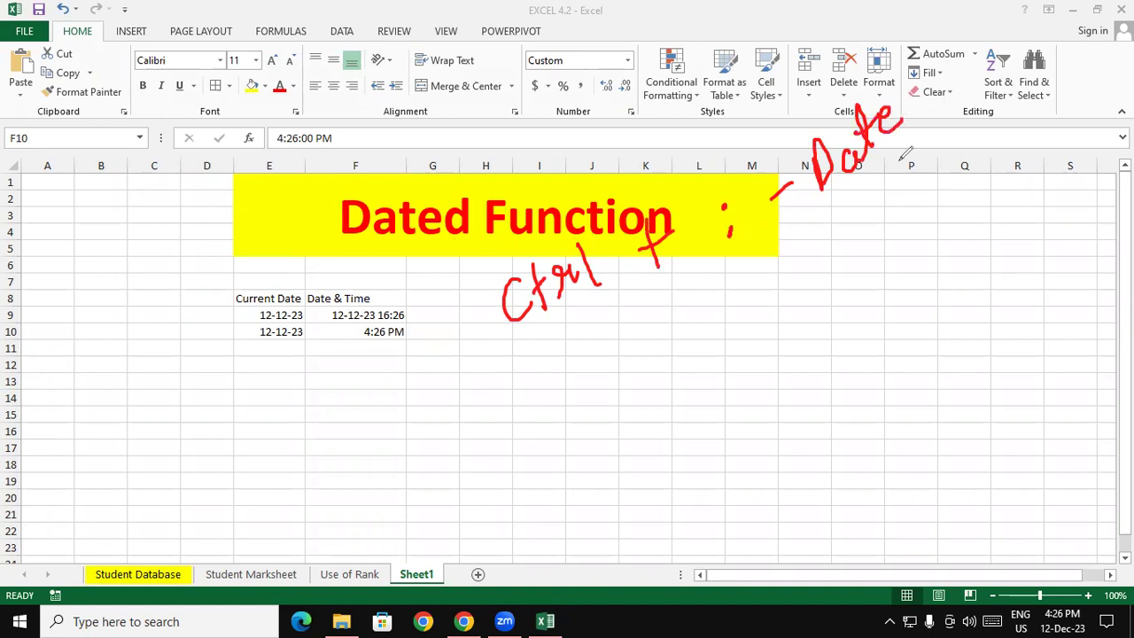
pyautogui.moveTo(538, 436)
pyautogui.mouseDown()
pyautogui.moveTo(536, 479)
pyautogui.moveTo(612, 399)
pyautogui.moveTo(608, 422)
pyautogui.moveTo(621, 387)
pyautogui.mouseUp()
pyautogui.moveTo(677, 347); pyautogui.dragTo(683, 397)
pyautogui.moveTo(673, 347)
pyautogui.mouseDown()
pyautogui.moveTo(654, 390)
pyautogui.moveTo(681, 413)
pyautogui.moveTo(652, 394)
pyautogui.moveTo(673, 413)
pyautogui.moveTo(700, 379)
pyautogui.mouseUp()
pyautogui.moveTo(702, 363)
pyautogui.mouseDown()
pyautogui.moveTo(735, 316)
pyautogui.moveTo(732, 358)
pyautogui.moveTo(758, 319)
pyautogui.mouseUp()
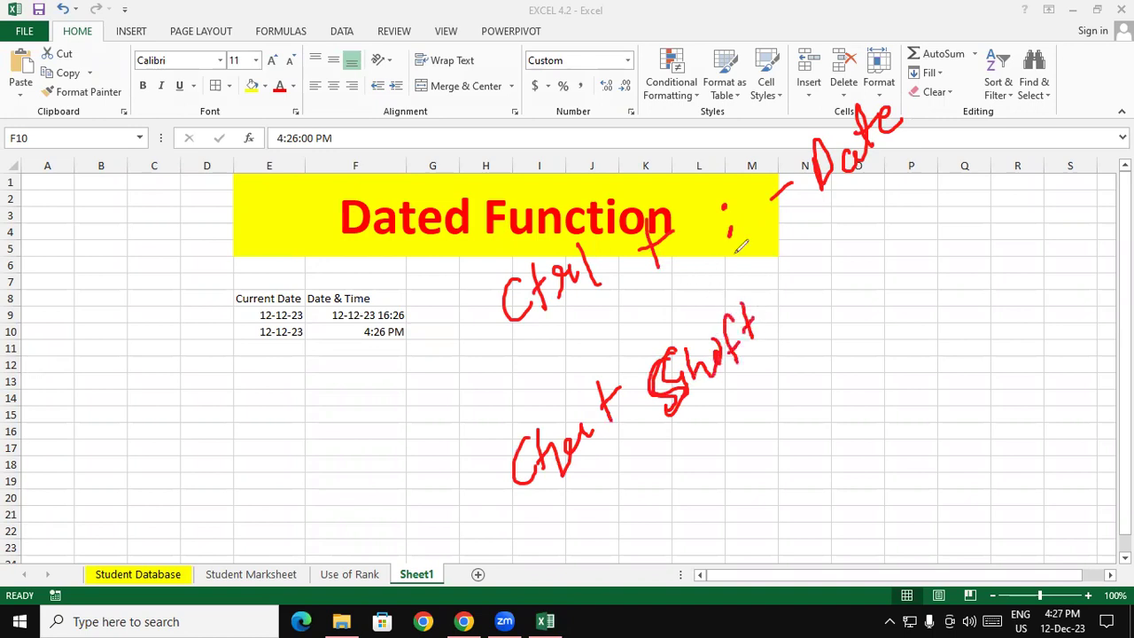
pyautogui.moveTo(731, 223); pyautogui.dragTo(728, 236)
pyautogui.moveTo(791, 298); pyautogui.dragTo(793, 344)
pyautogui.moveTo(778, 287)
pyautogui.mouseDown()
pyautogui.moveTo(779, 307)
pyautogui.moveTo(839, 285)
pyautogui.mouseUp()
pyautogui.click(831, 249)
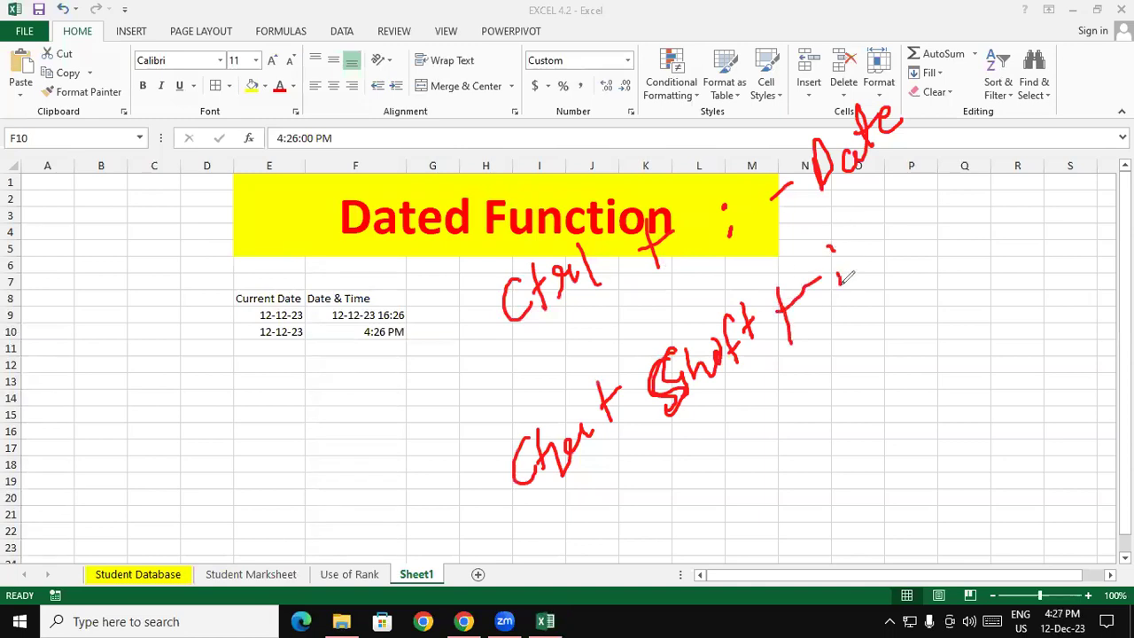
pyautogui.moveTo(868, 213); pyautogui.dragTo(904, 188)
pyautogui.moveTo(897, 200)
pyautogui.mouseDown()
pyautogui.moveTo(903, 248)
pyautogui.moveTo(987, 174)
pyautogui.mouseUp()
pyautogui.click(912, 206)
pyautogui.moveTo(938, 240); pyautogui.dragTo(983, 206)
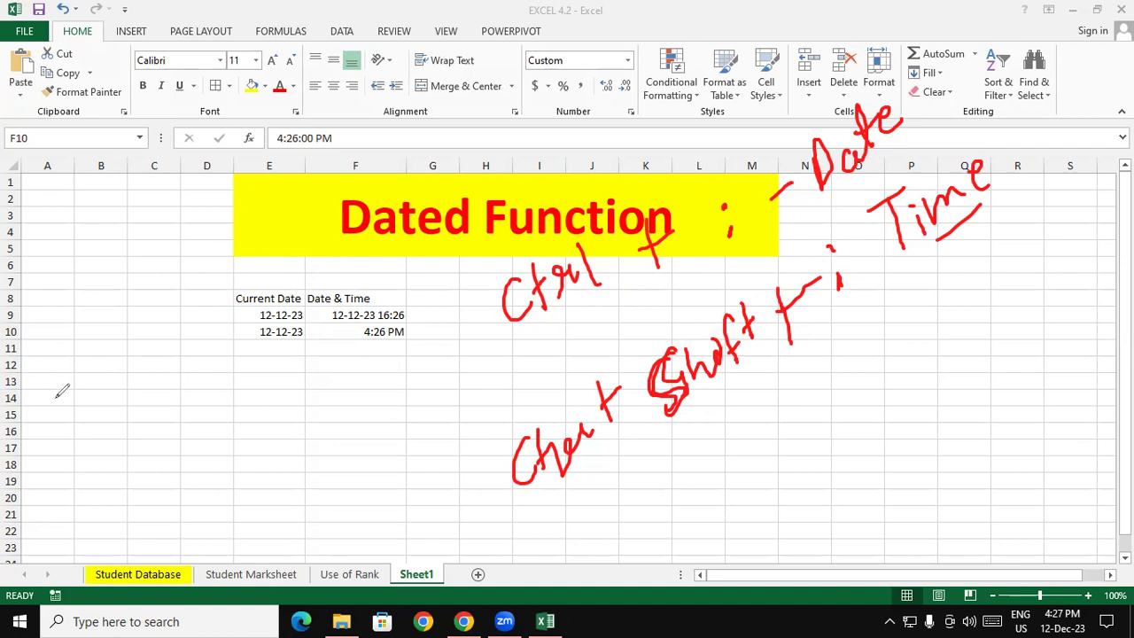
pyautogui.press('e')
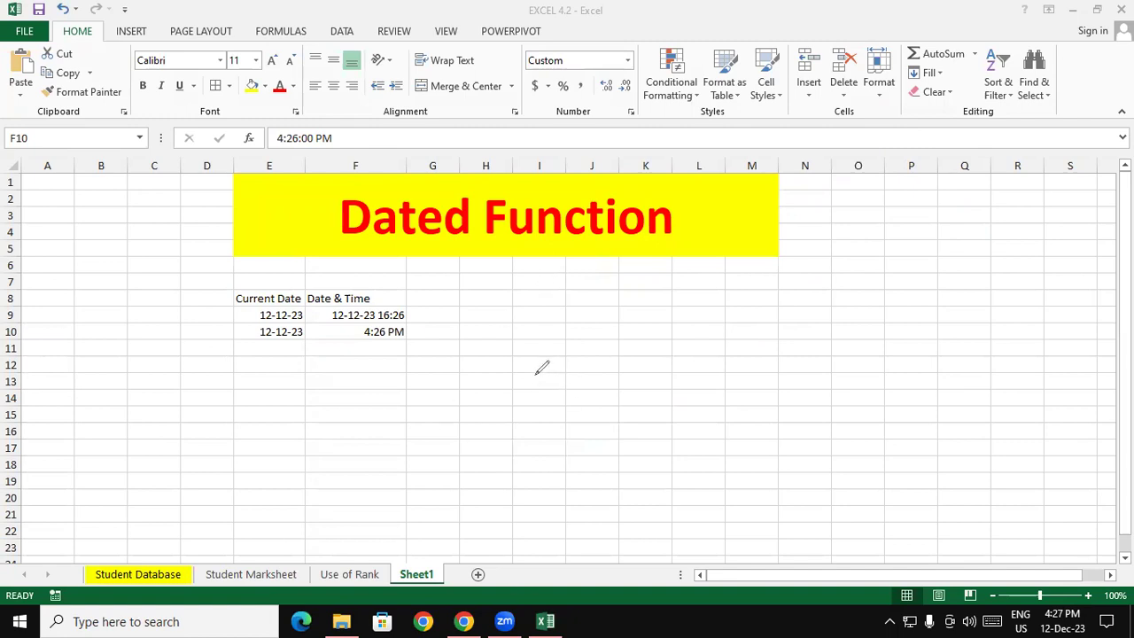
pyautogui.moveTo(620, 329); pyautogui.dragTo(631, 388)
pyautogui.moveTo(646, 291)
pyautogui.mouseDown()
pyautogui.moveTo(663, 376)
pyautogui.moveTo(687, 309)
pyautogui.mouseUp()
pyautogui.moveTo(720, 264)
pyautogui.mouseDown()
pyautogui.moveTo(714, 324)
pyautogui.moveTo(732, 278)
pyautogui.mouseUp()
pyautogui.moveTo(626, 402); pyautogui.dragTo(760, 312)
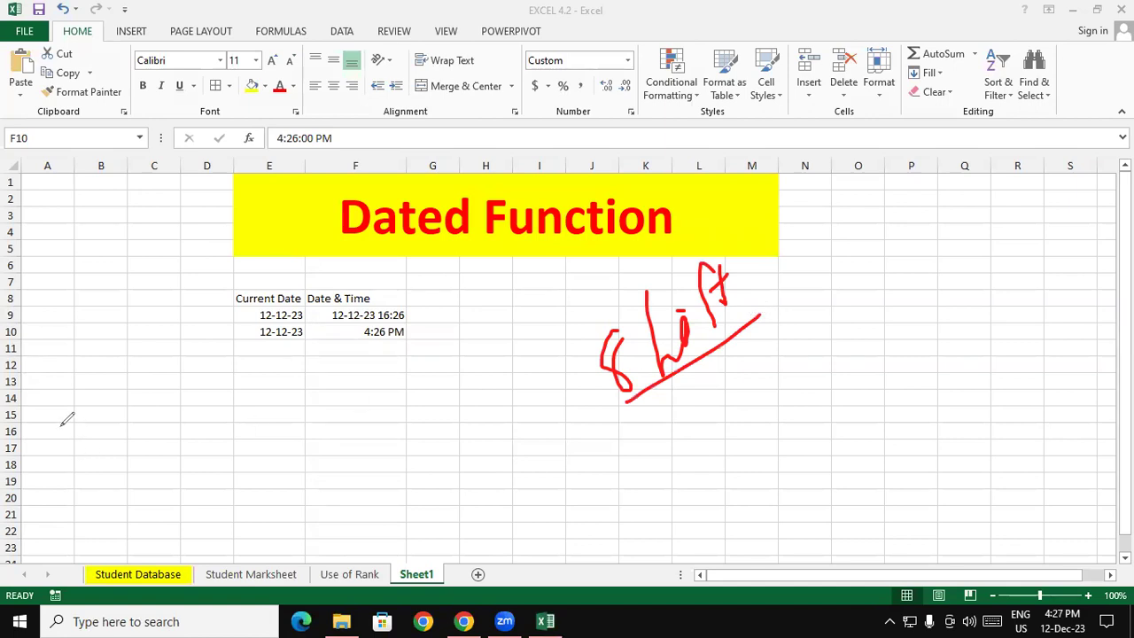
pyautogui.press('e')
# - Put a fixed date 12-12-23 in E11 and fixed time 4:27 PM in F11
pyautogui.click(282, 333)
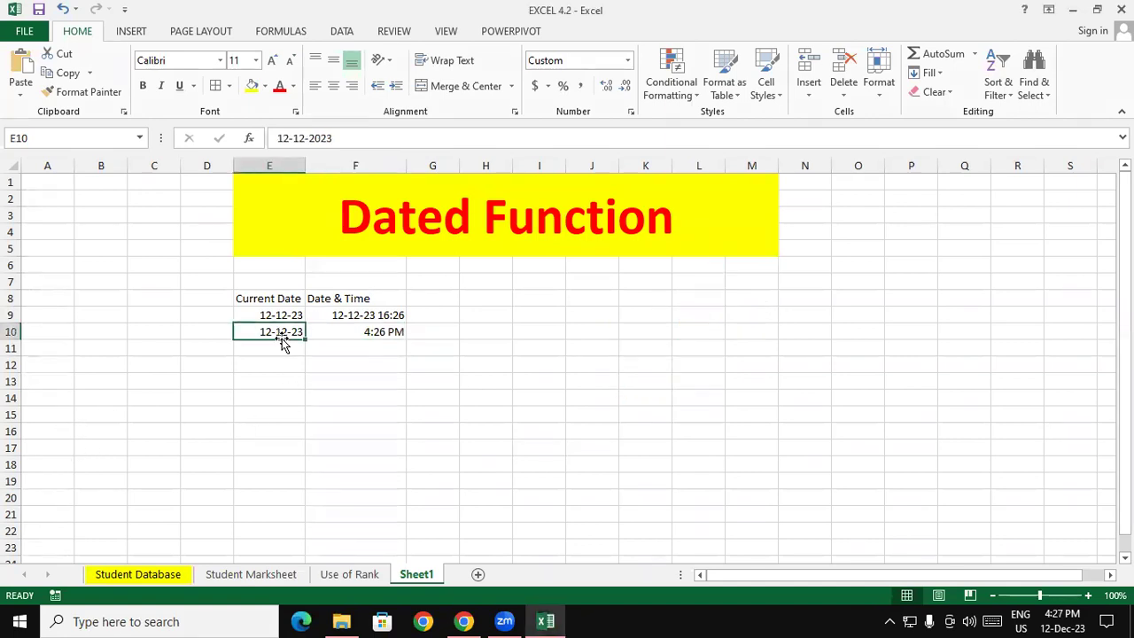
pyautogui.click(272, 346)
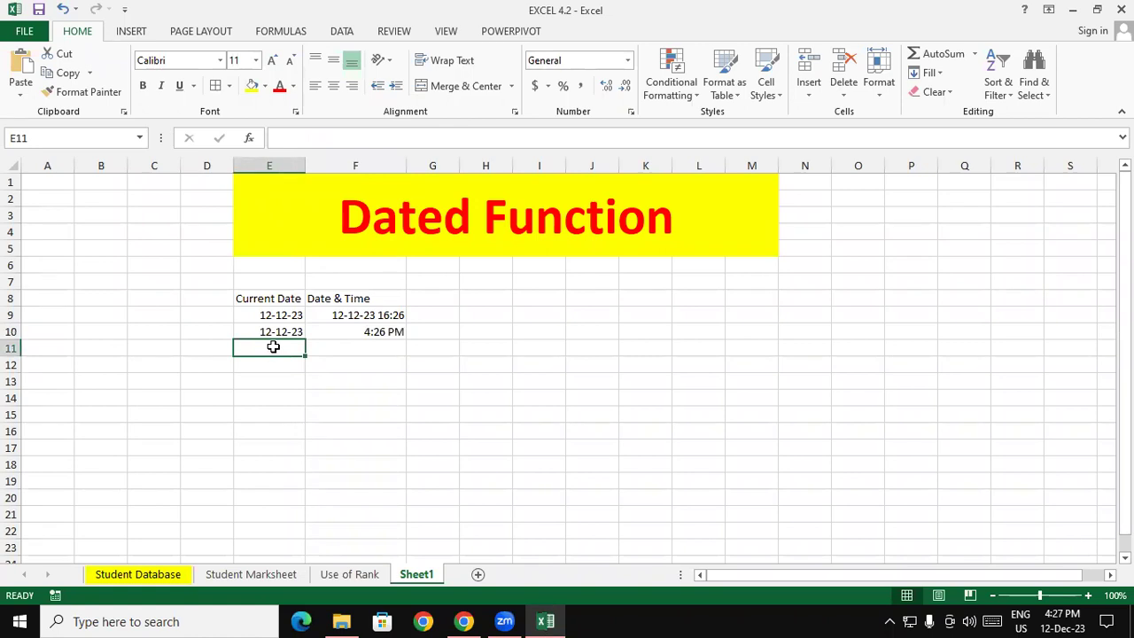
pyautogui.hotkey('ctrl', ';')
pyautogui.press('Tab')
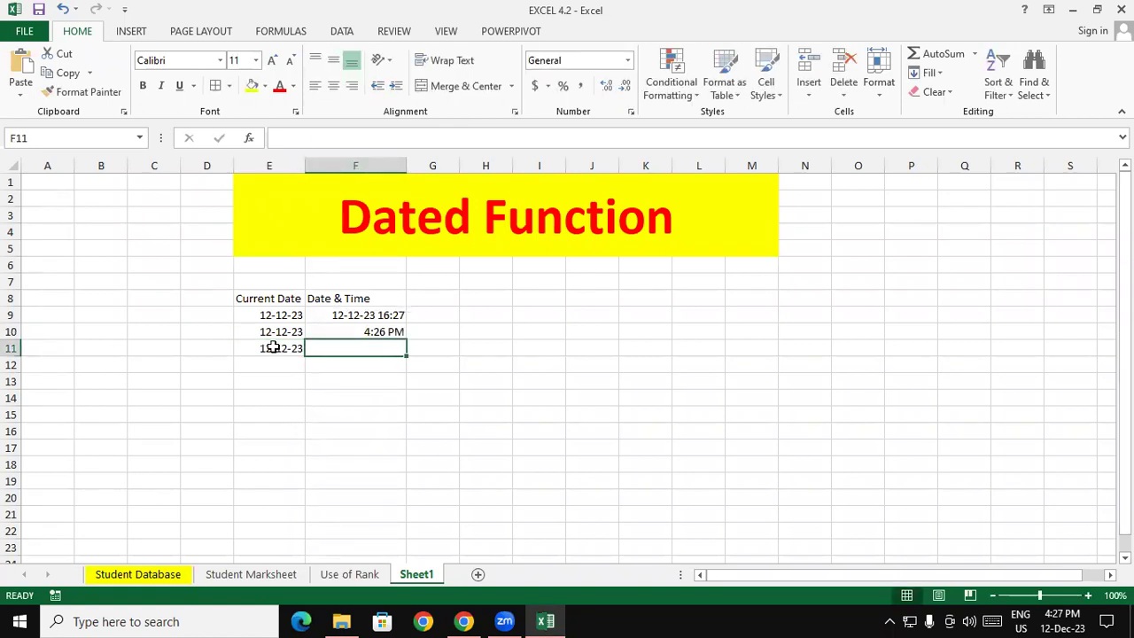
pyautogui.hotkey('ctrl', 'shift', ';')
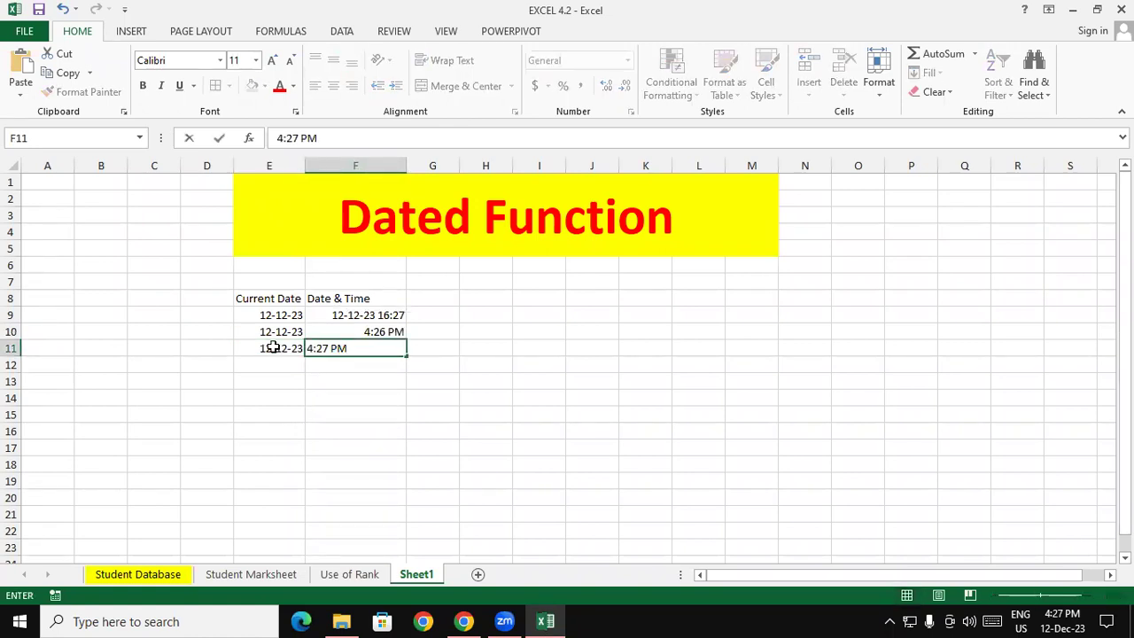
pyautogui.press('Return')
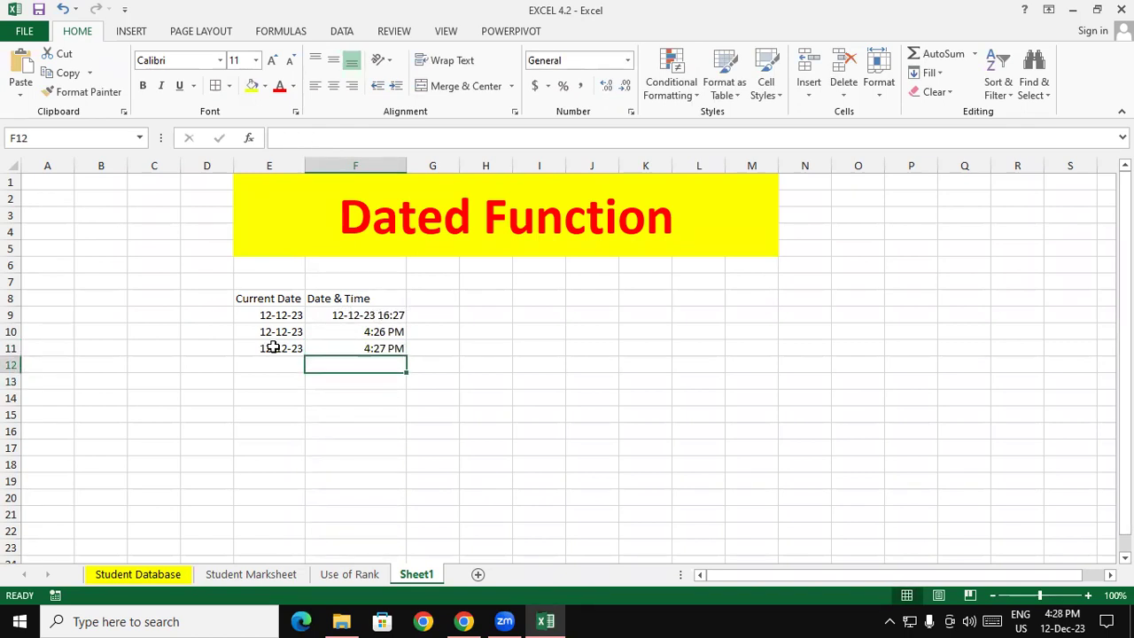
# - Move the selection to cell E13 for a new formula
pyautogui.press('Right')
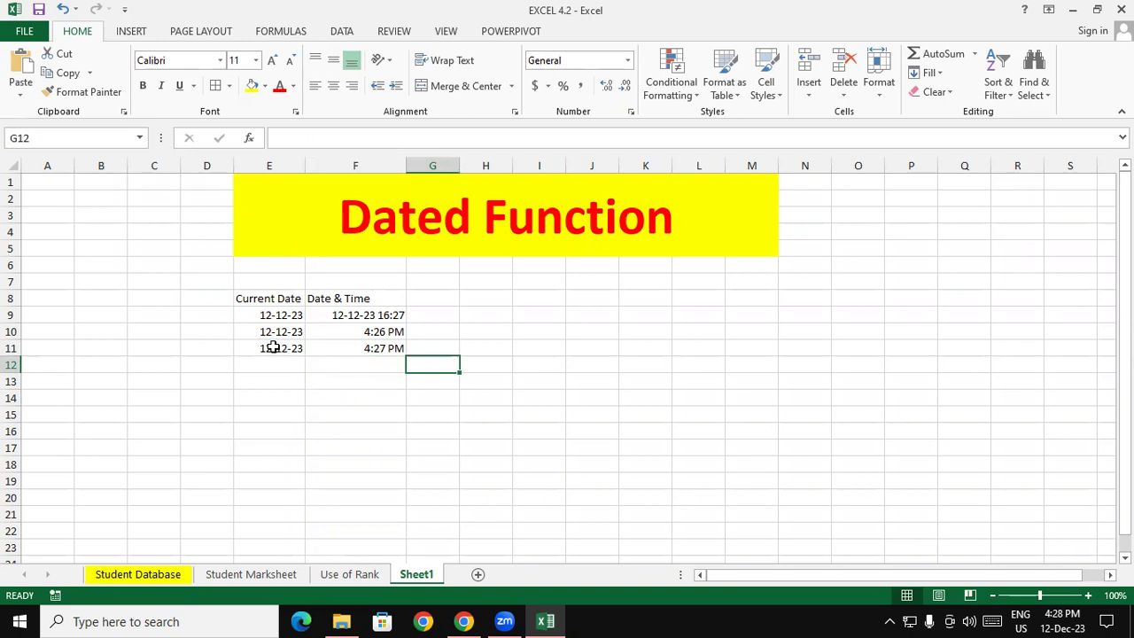
pyautogui.press('Right')
pyautogui.press('Up')
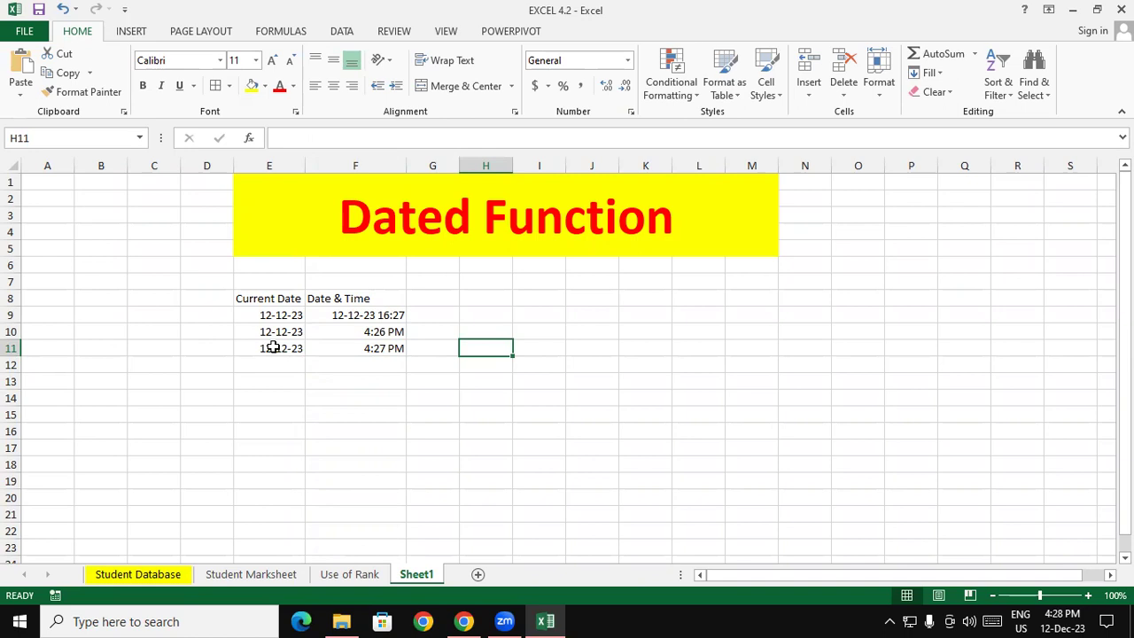
pyautogui.press('Left')
pyautogui.press('Left')
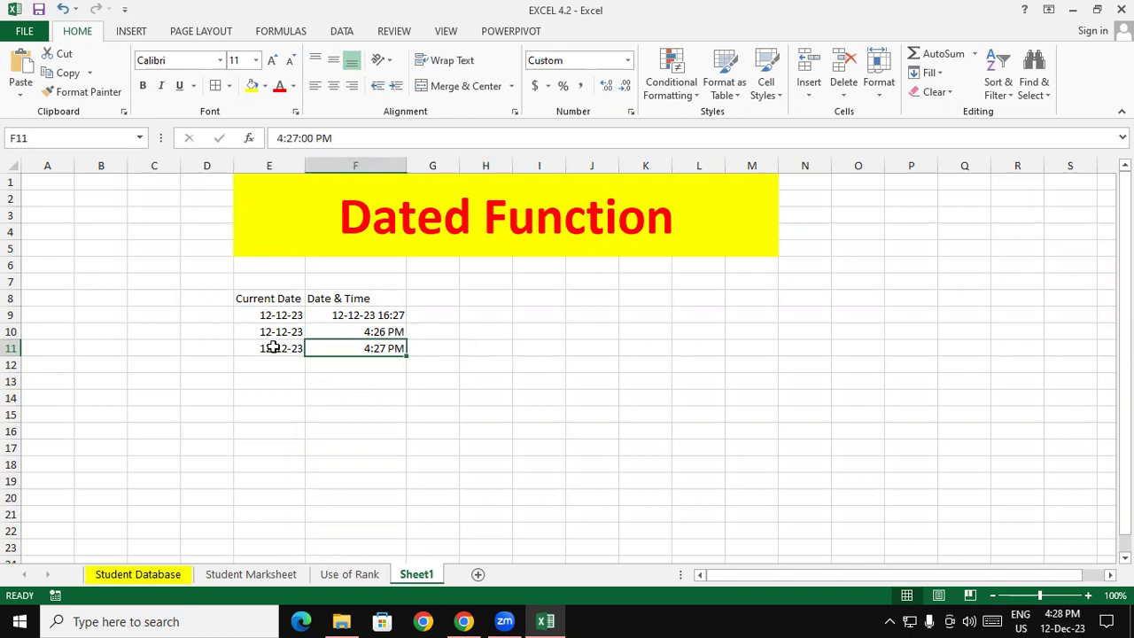
pyautogui.press('Down')
pyautogui.press('Down')
pyautogui.press('Left')
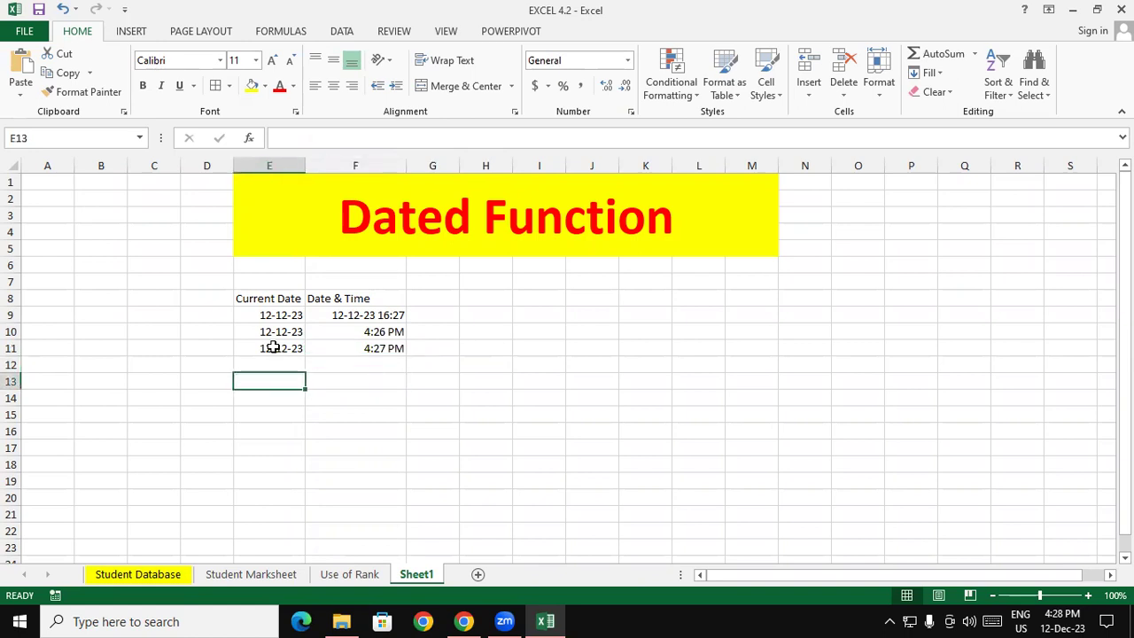
# - Start =TEXT(E9," in E13, then cancel it with Esc, leaving E13 empty
pyautogui.write('=text')
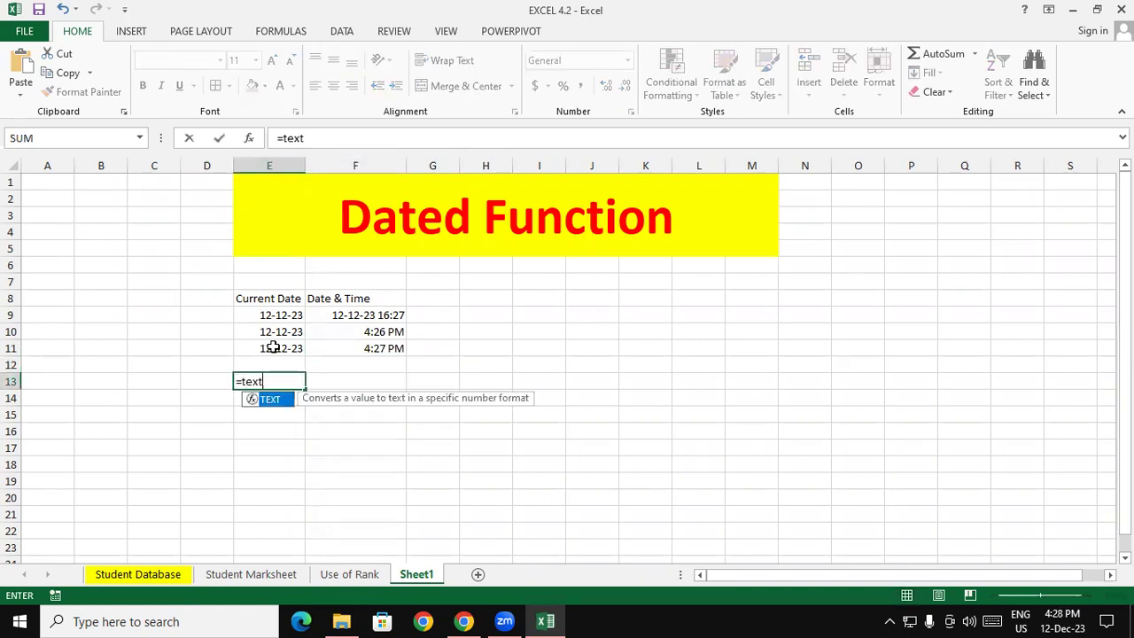
pyautogui.press('Tab')
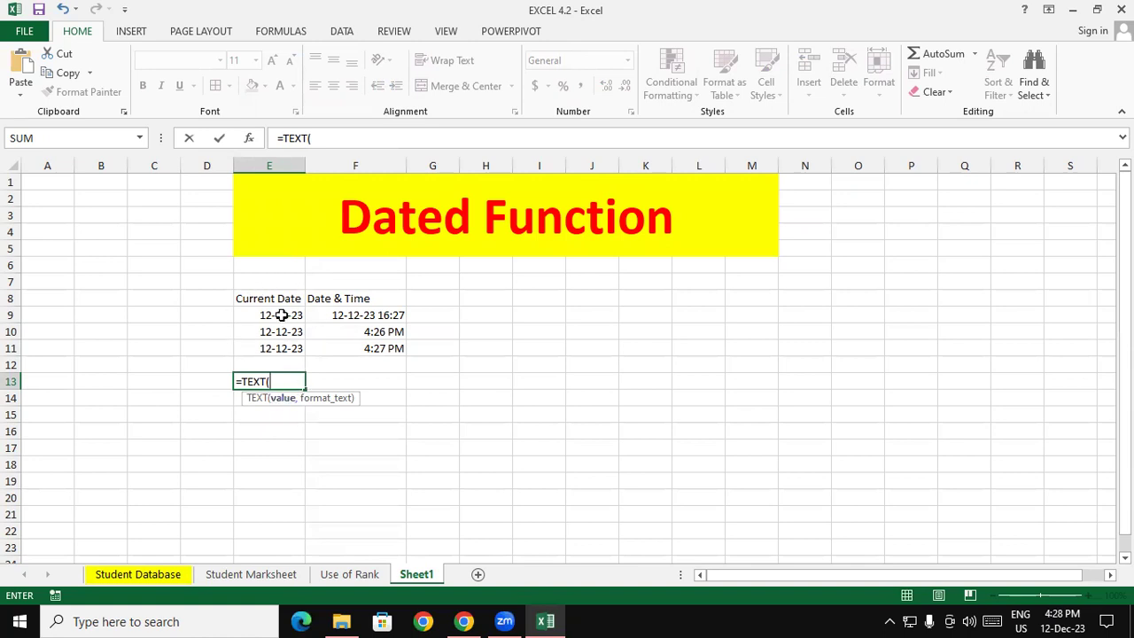
pyautogui.click(281, 315)
pyautogui.write(',')
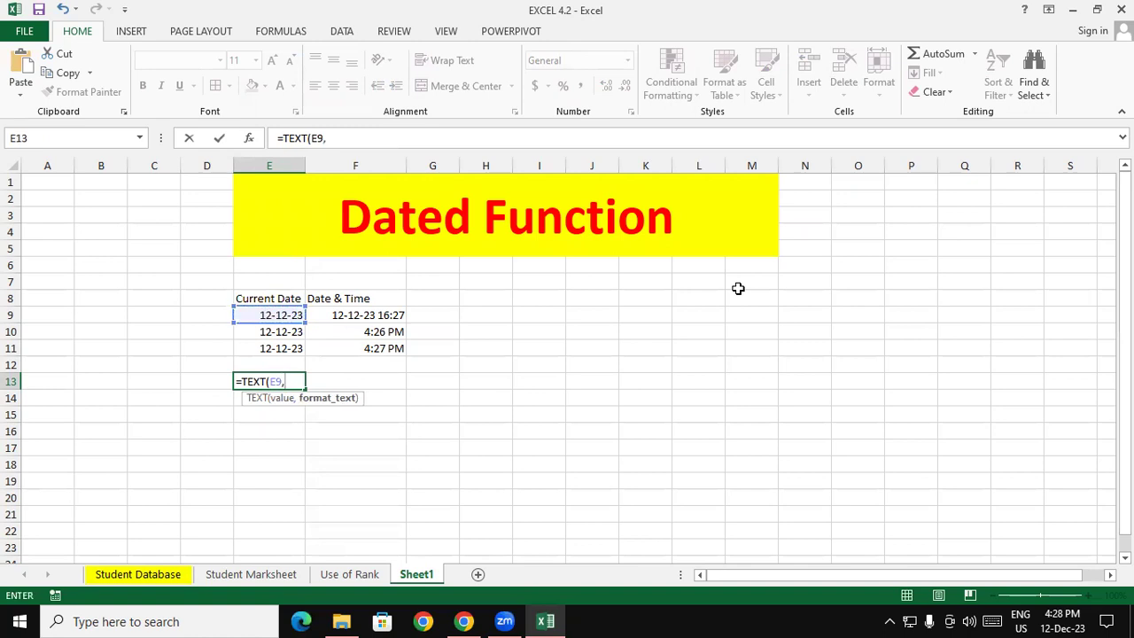
pyautogui.write('"')
pyautogui.press('Escape')
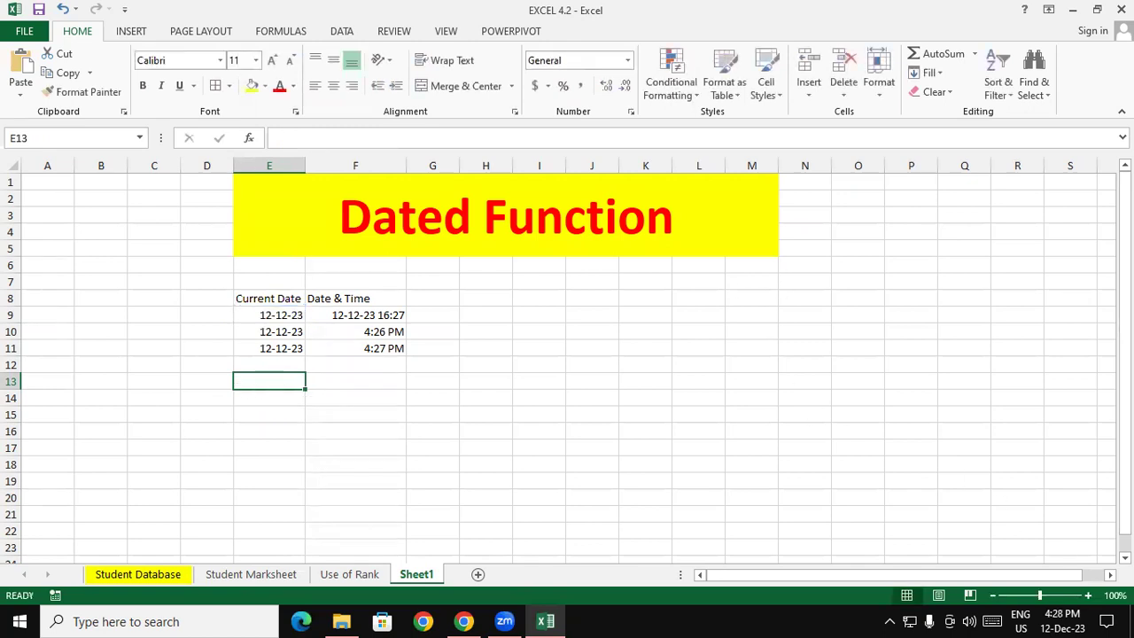
# - Zoom the sheet to 150% and enter =TEXT(E9,"dddd") in E13 to show Tuesday
pyautogui.click(1088, 596)
pyautogui.click(1089, 596)
pyautogui.click(1089, 595)
pyautogui.click(1089, 596)
pyautogui.click(1089, 595)
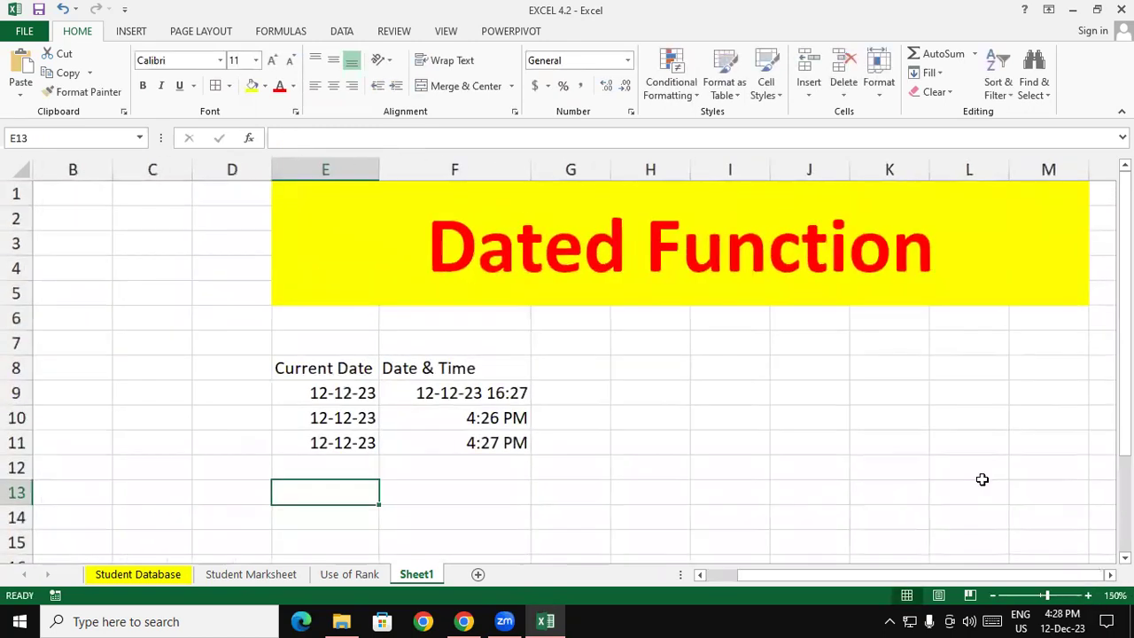
pyautogui.moveTo(1125, 292); pyautogui.dragTo(1125, 327)
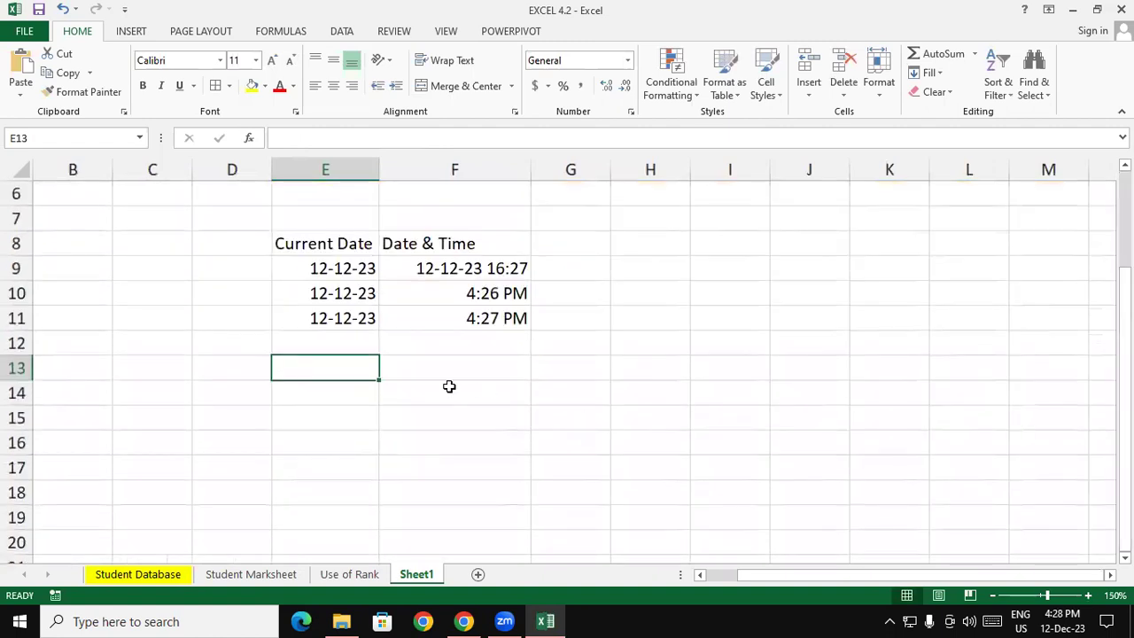
pyautogui.doubleClick(338, 376)
pyautogui.write('=text')
pyautogui.press('Tab')
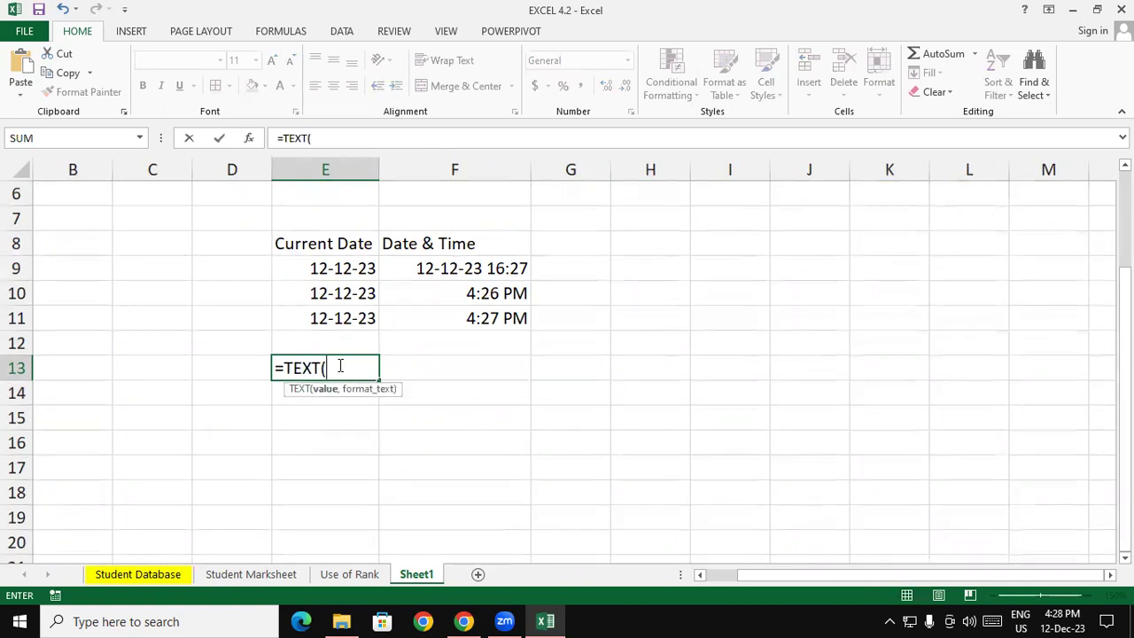
pyautogui.click(340, 269)
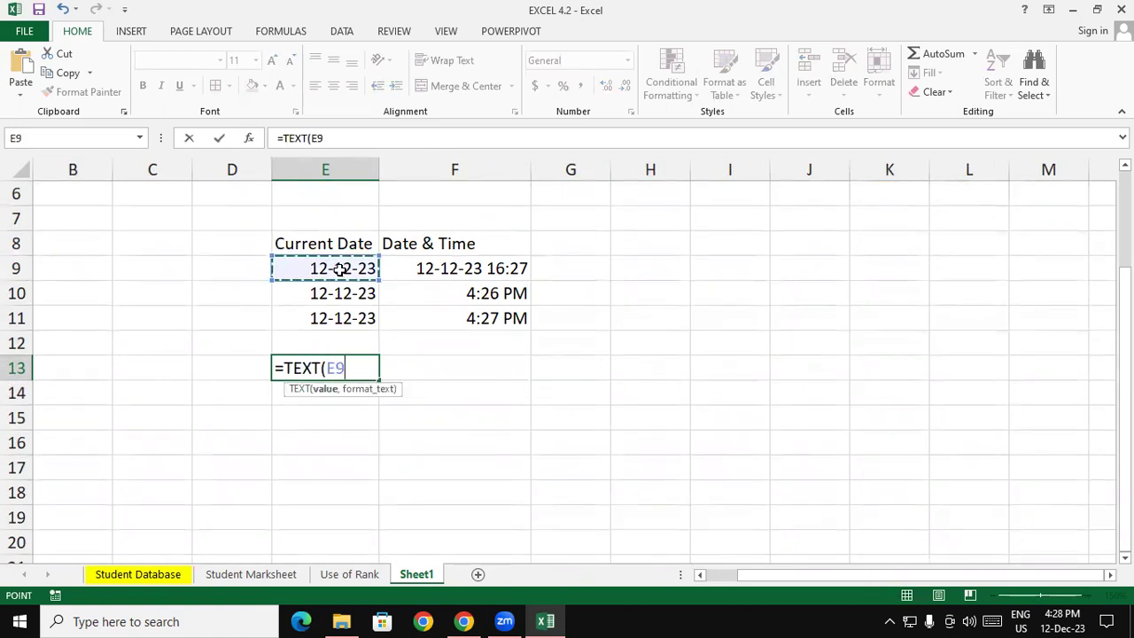
pyautogui.write(',')
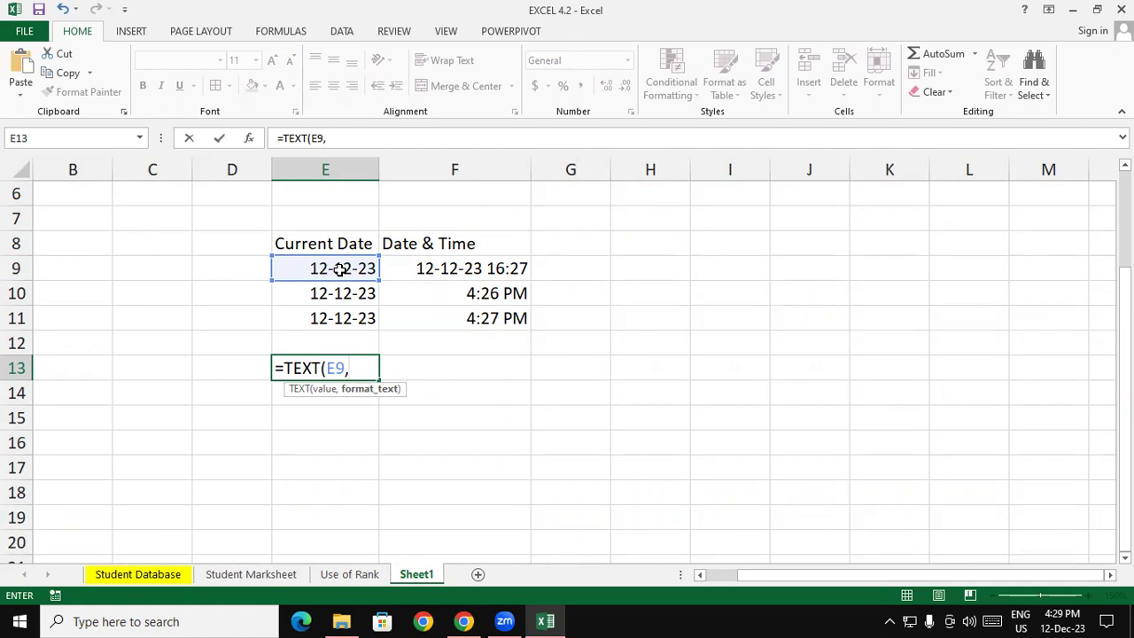
pyautogui.write('ddd')
pyautogui.press('BackSpace')
pyautogui.press('BackSpace')
pyautogui.press('BackSpace')
pyautogui.write('"')
pyautogui.write('dddd')
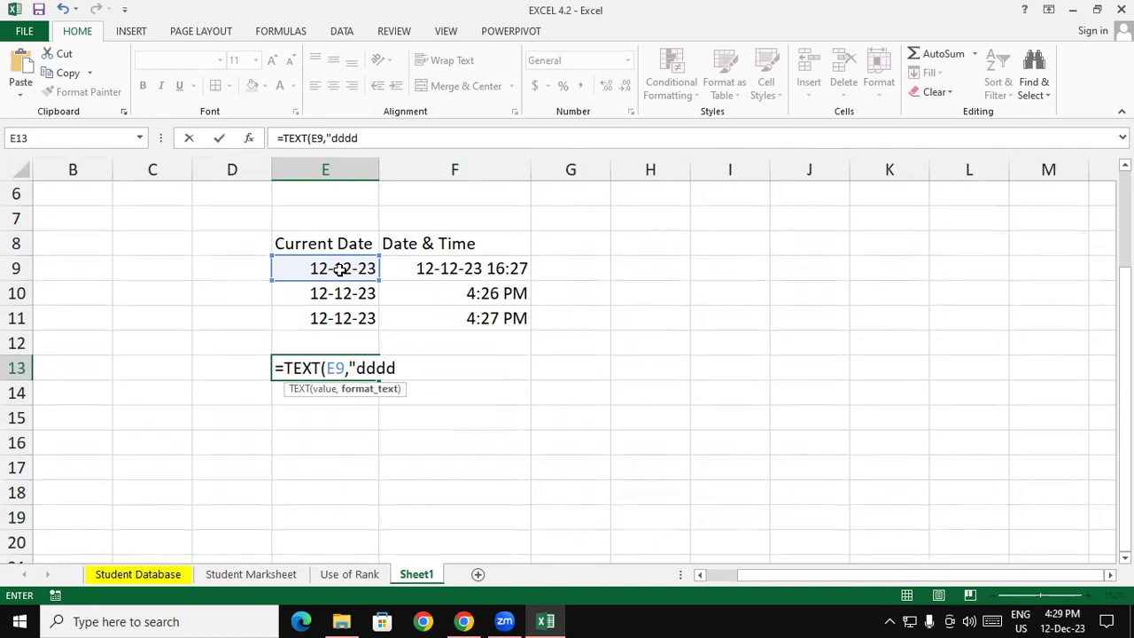
pyautogui.write('"')
pyautogui.write(')')
pyautogui.press('Return')
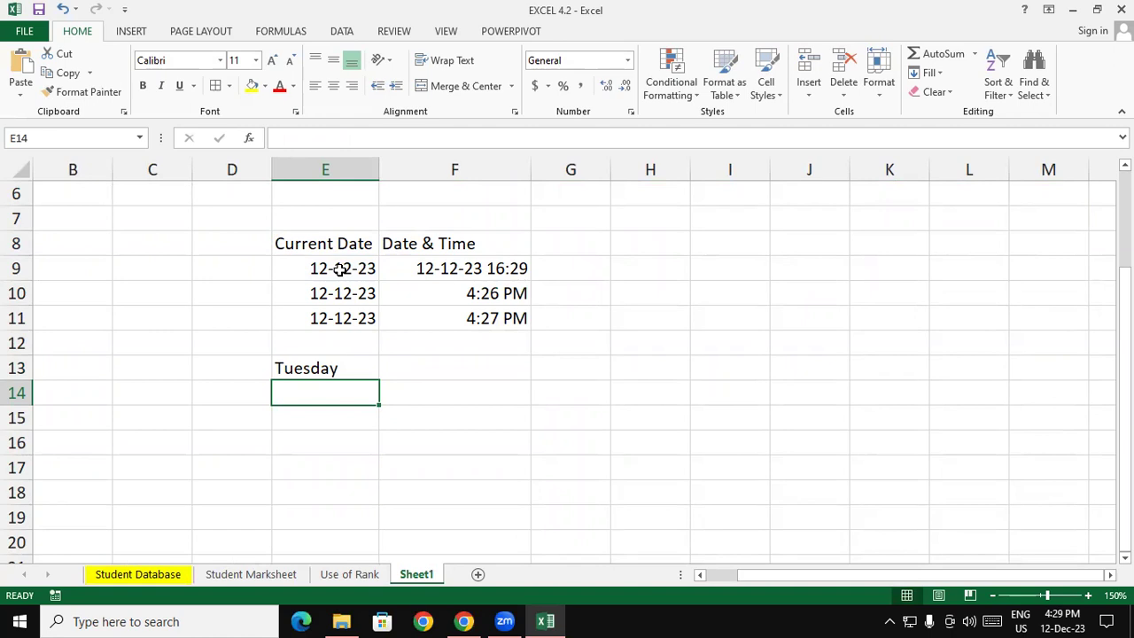
# - Enter the date 15-08-1947 in F13 and =TEXT(F13,"dddd") in F14 to show Friday
pyautogui.click(459, 363)
pyautogui.write('15-')
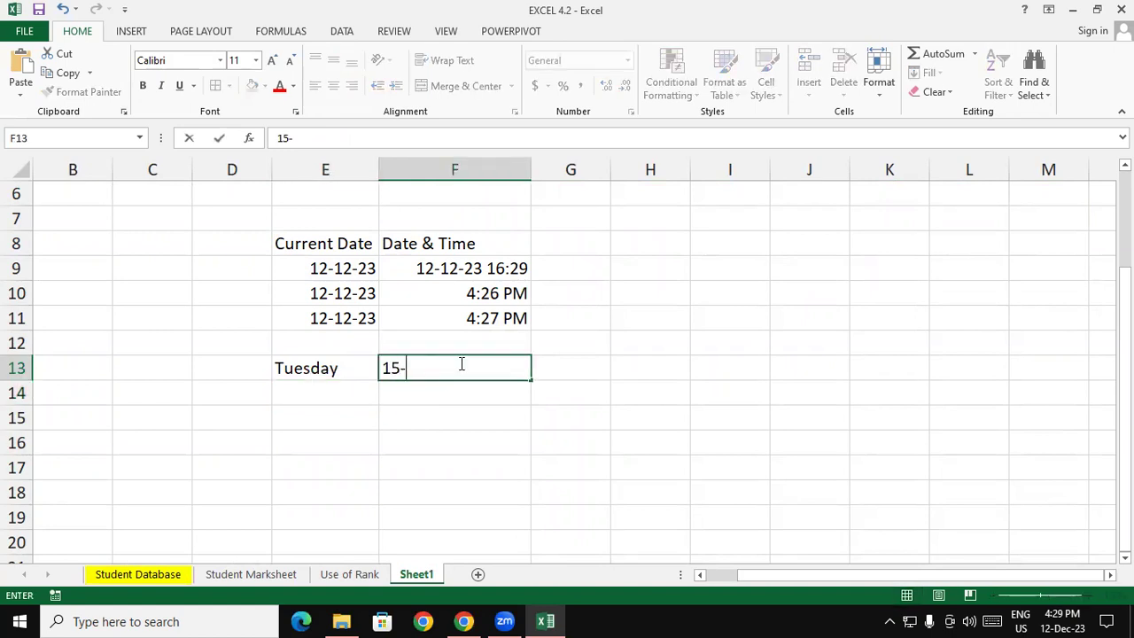
pyautogui.write('08-1947')
pyautogui.press('Return')
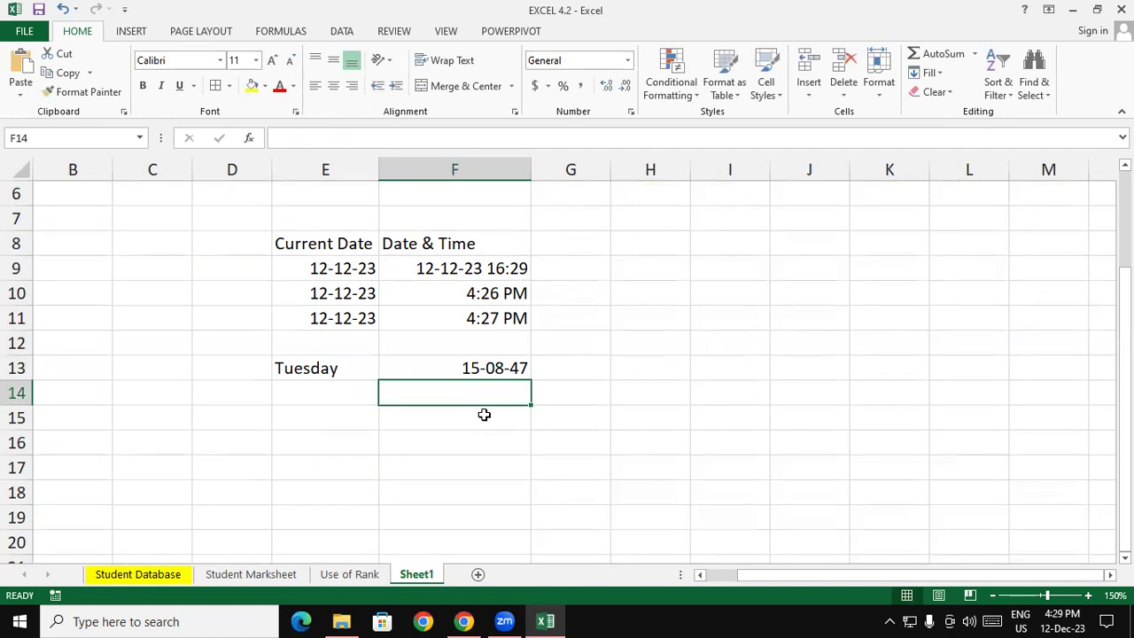
pyautogui.write('=text')
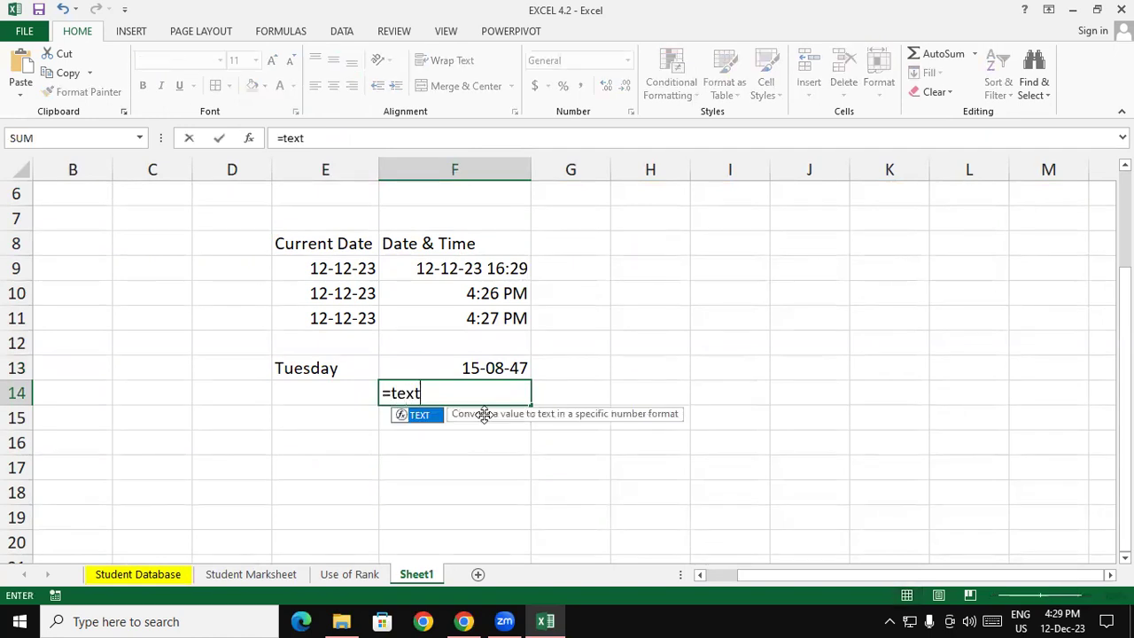
pyautogui.press('Tab')
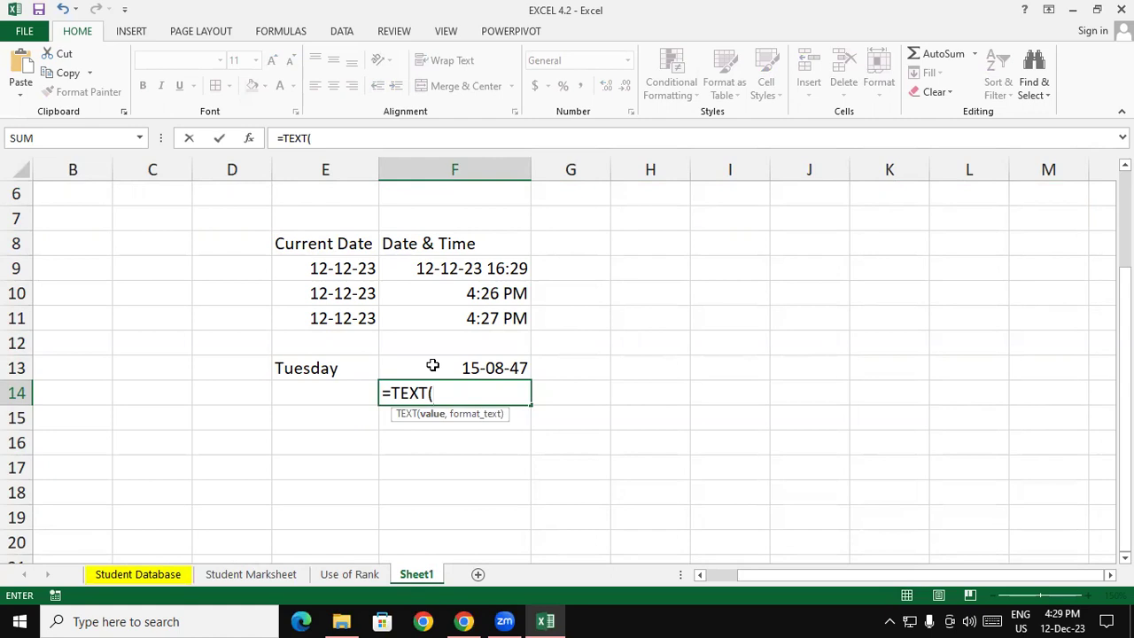
pyautogui.click(432, 366)
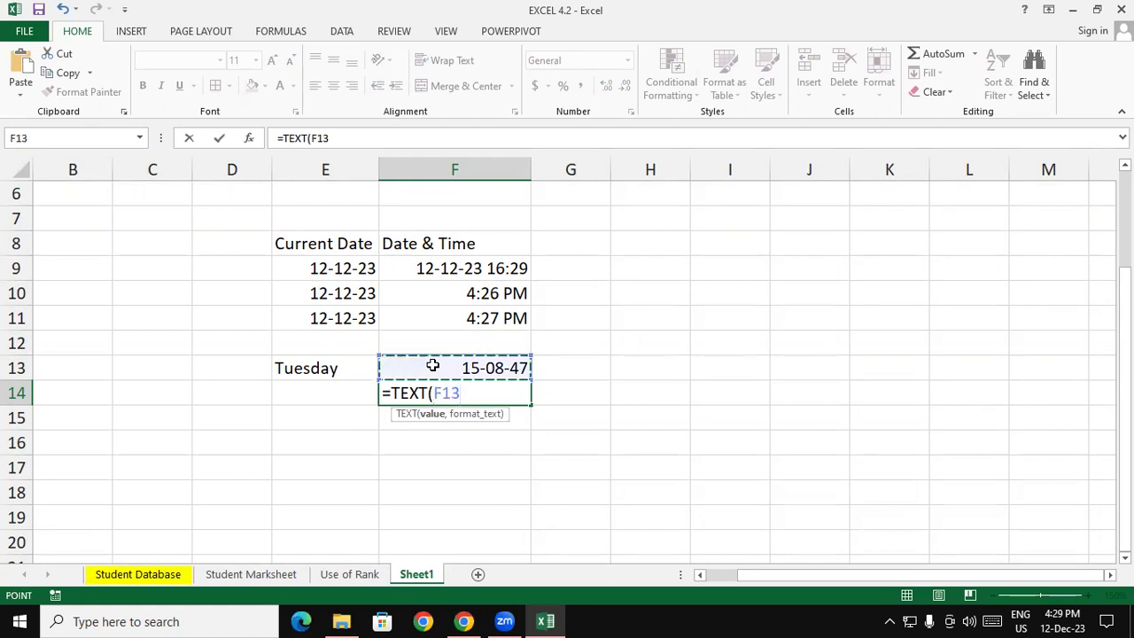
pyautogui.write(',"dddd')
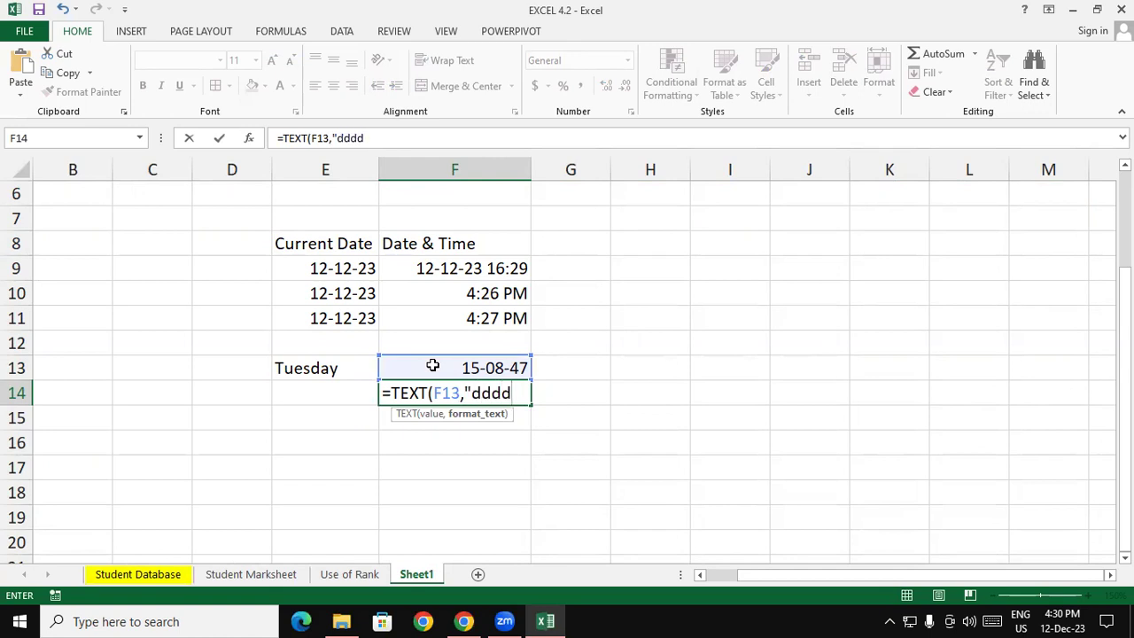
pyautogui.write('")')
pyautogui.press('Return')
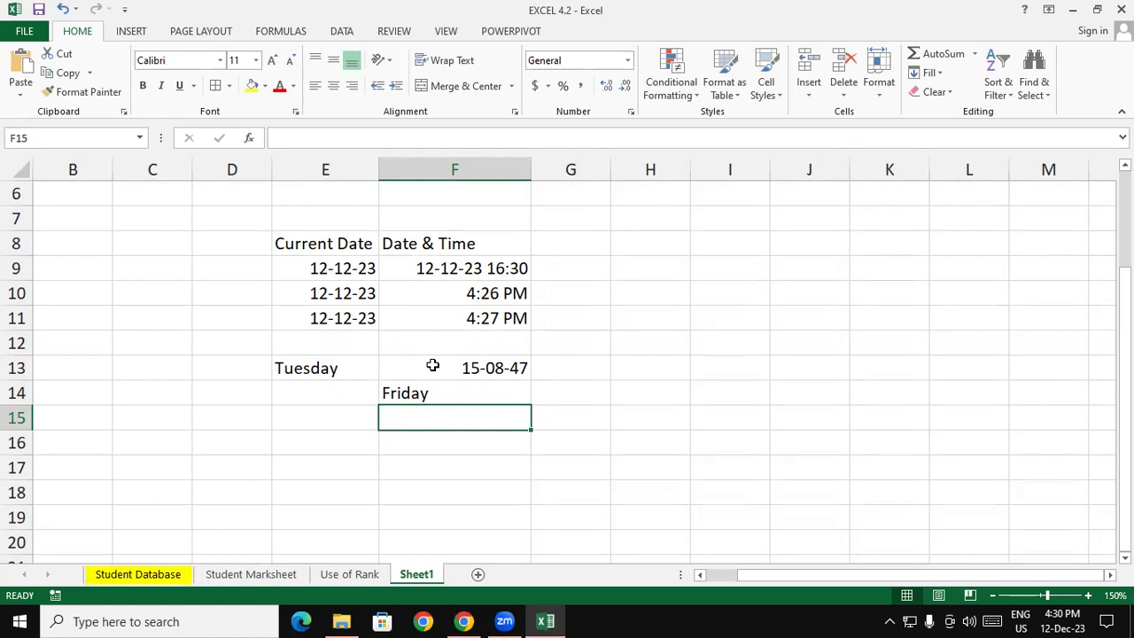
# - Try the "d" format code in F14's formula, then undo it so F14 shows Friday again
pyautogui.click(430, 392)
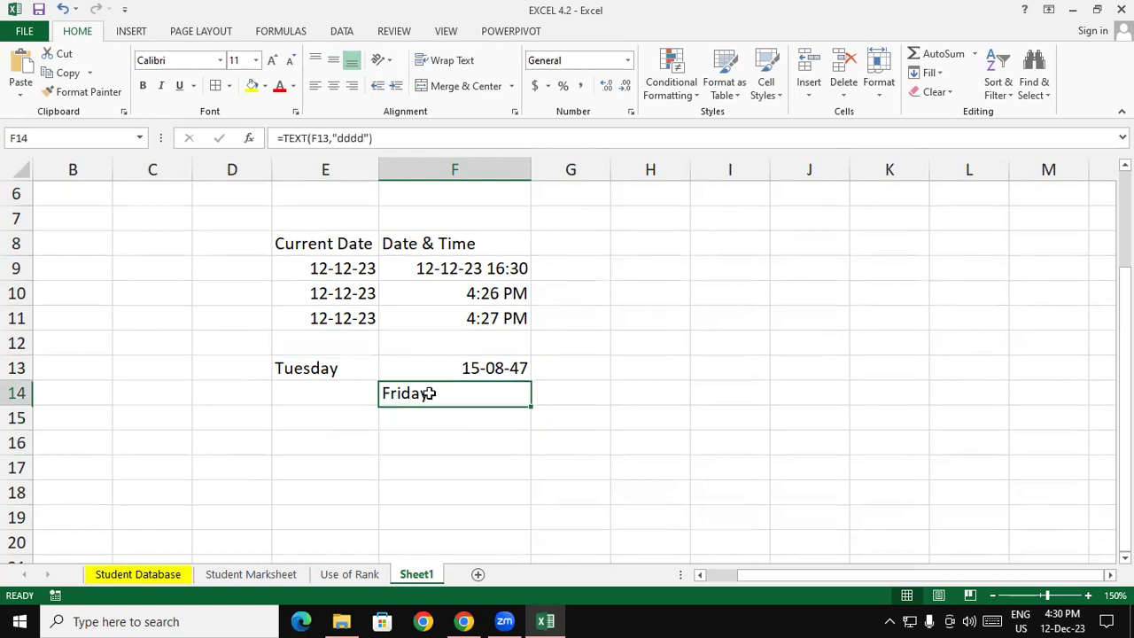
pyautogui.doubleClick(431, 392)
pyautogui.doubleClick(497, 391)
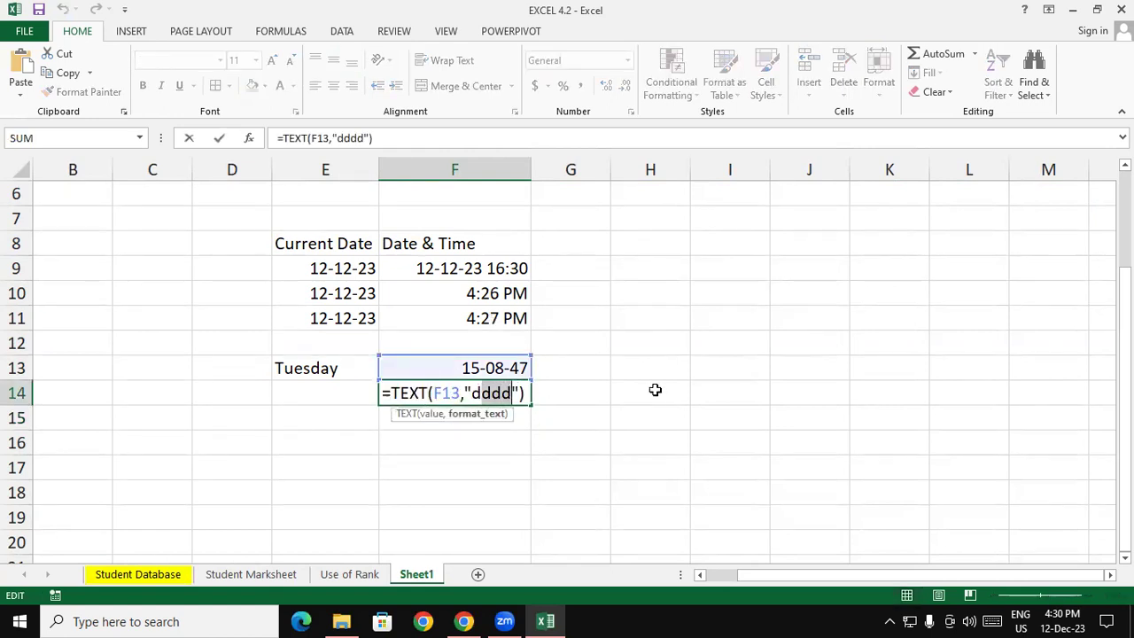
pyautogui.write('d')
pyautogui.press('Return')
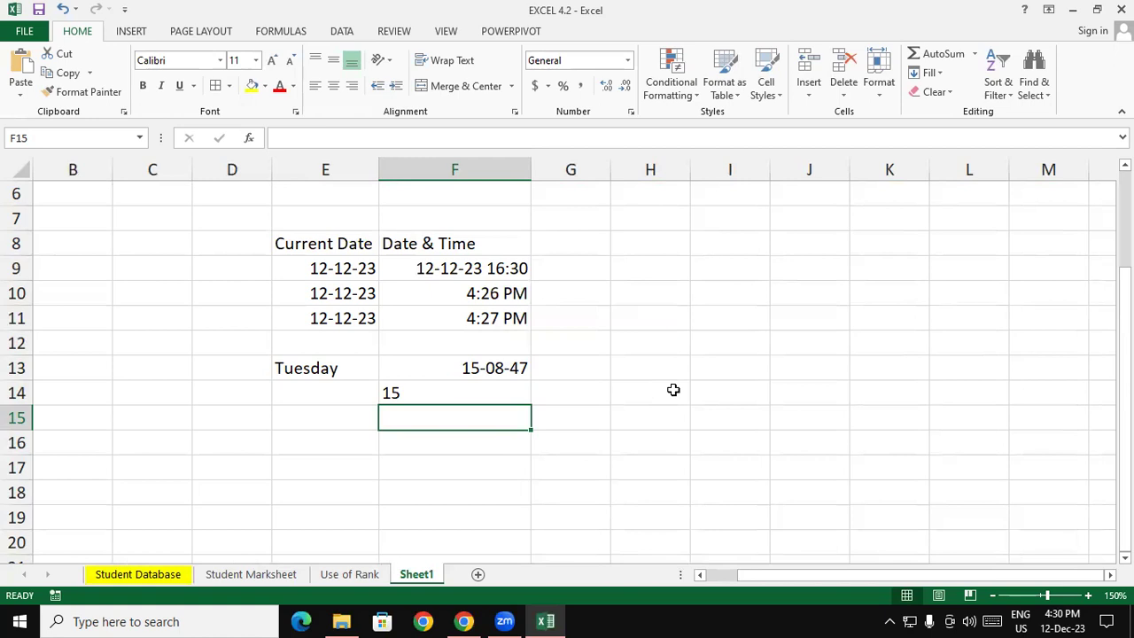
pyautogui.hotkey('ctrl', 'z')
pyautogui.click(613, 408)
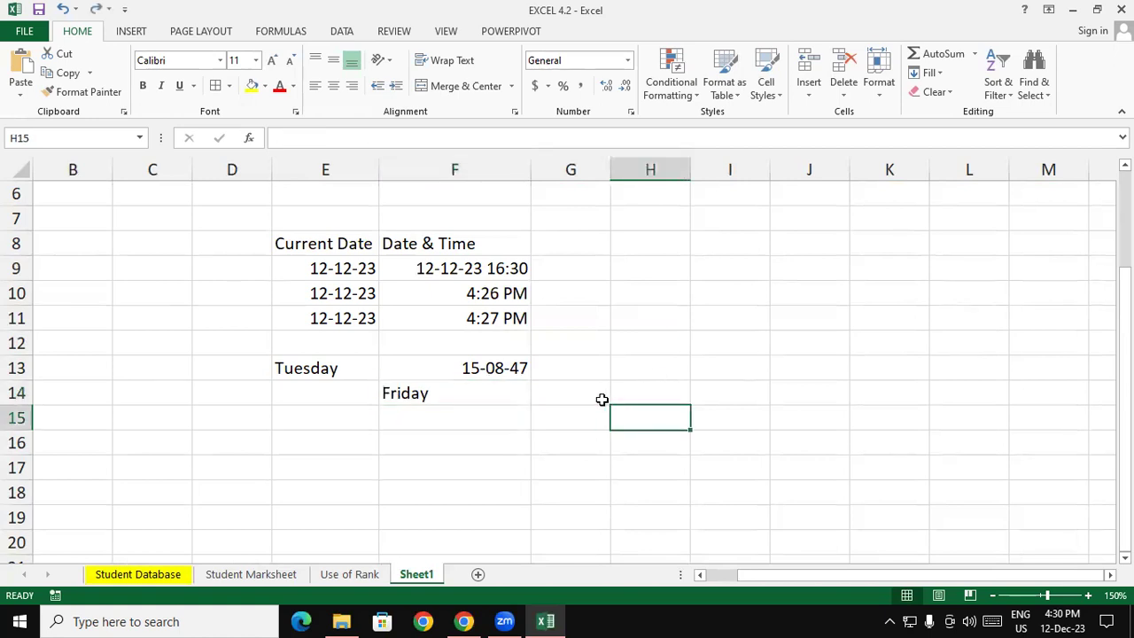
pyautogui.click(591, 393)
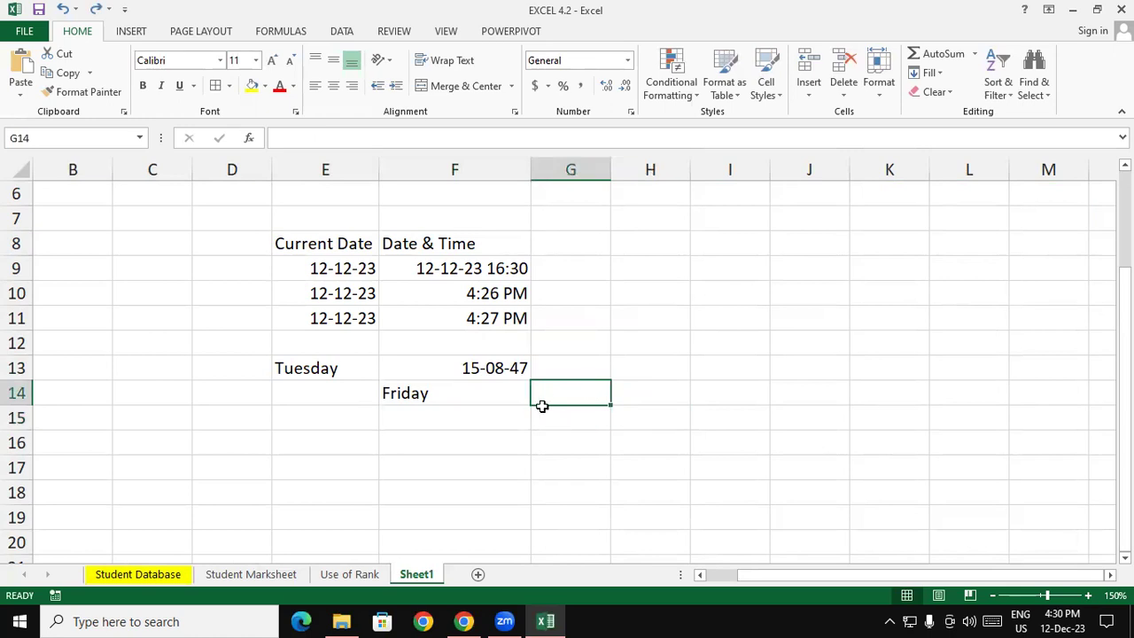
pyautogui.click(457, 399)
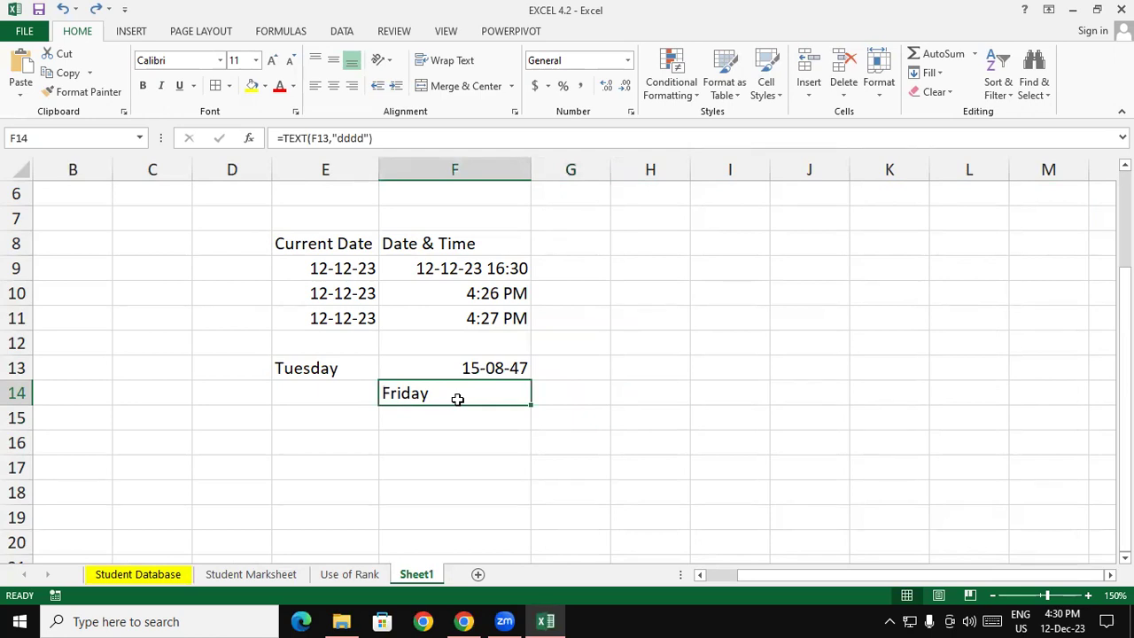
# - Enter 26-01-1950 in H13 and =TEXT(H13,"dddd") in H14, showing Thursday
pyautogui.click(660, 365)
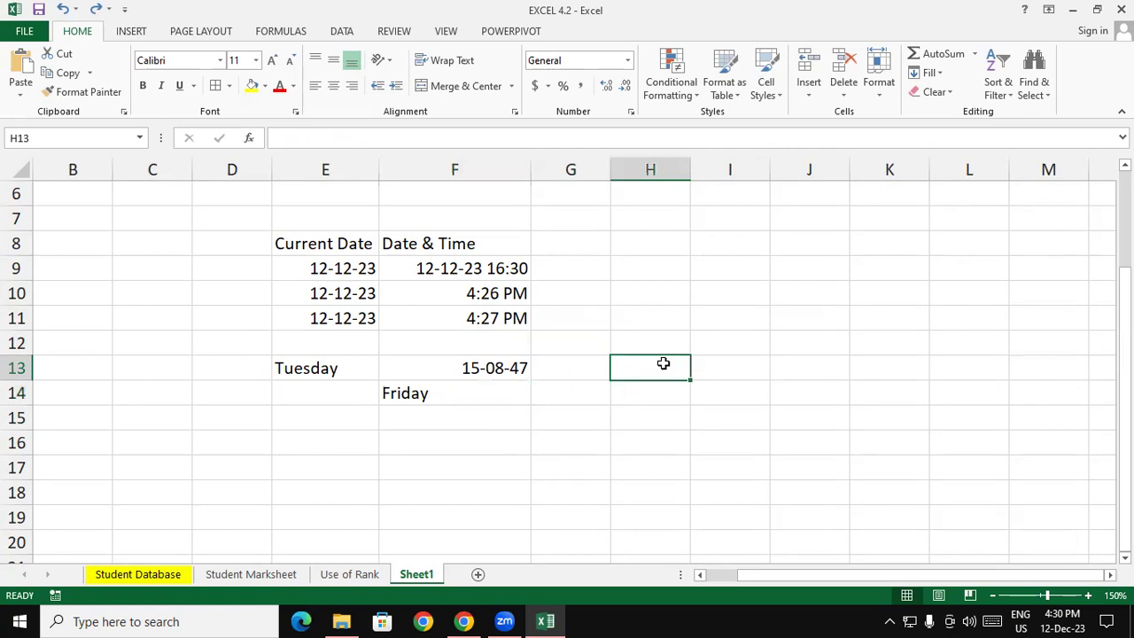
pyautogui.write('26-01-1950')
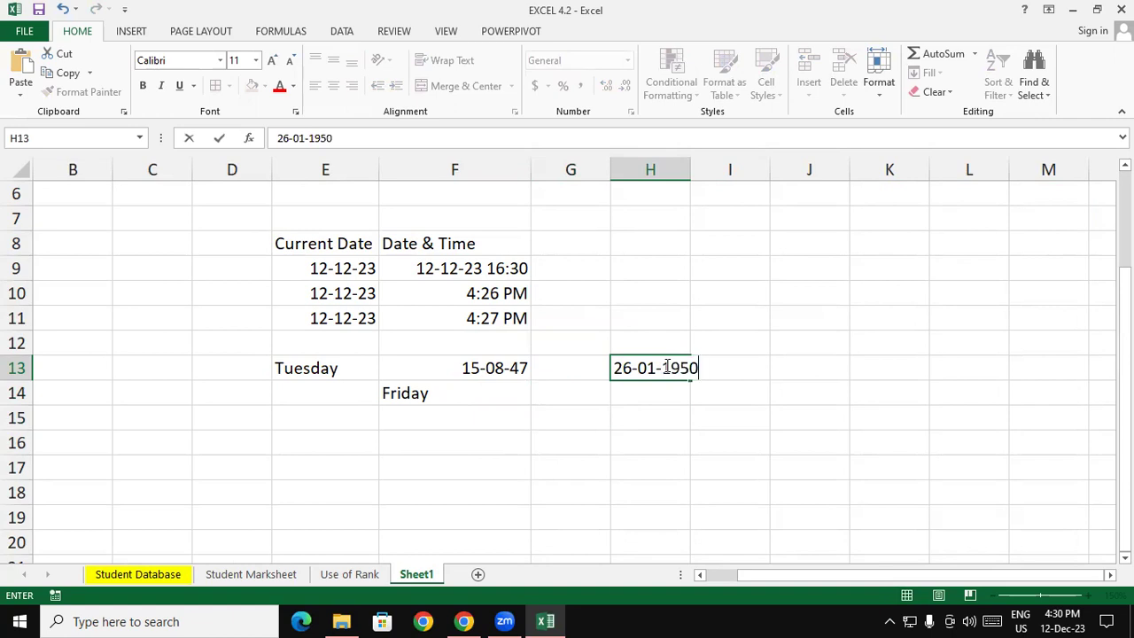
pyautogui.press('Return')
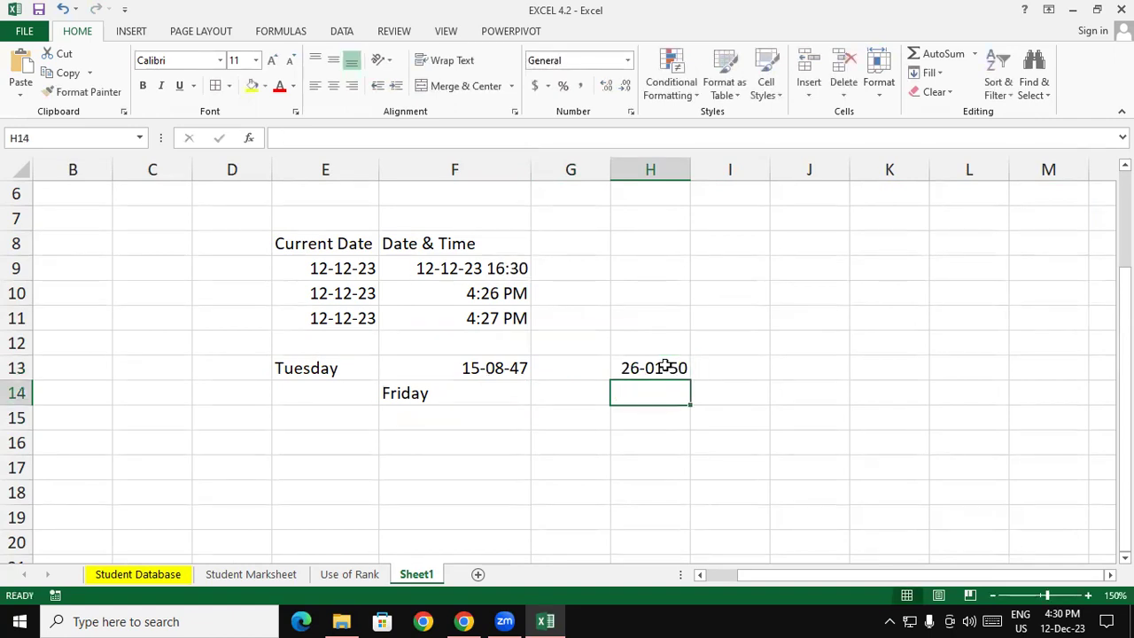
pyautogui.write('=text')
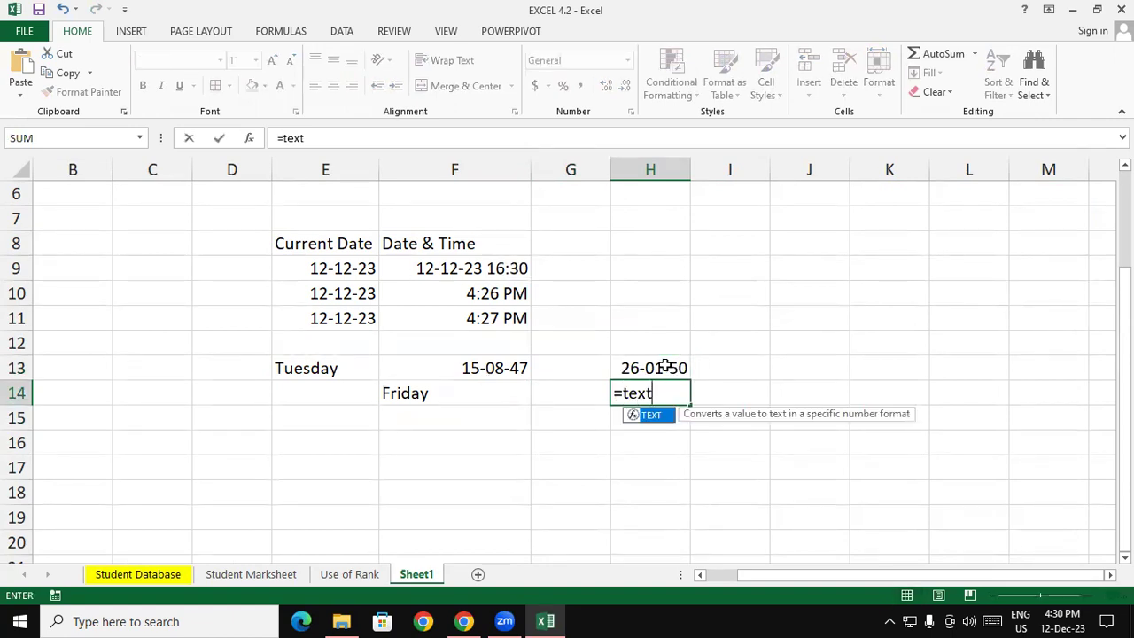
pyautogui.press('Tab')
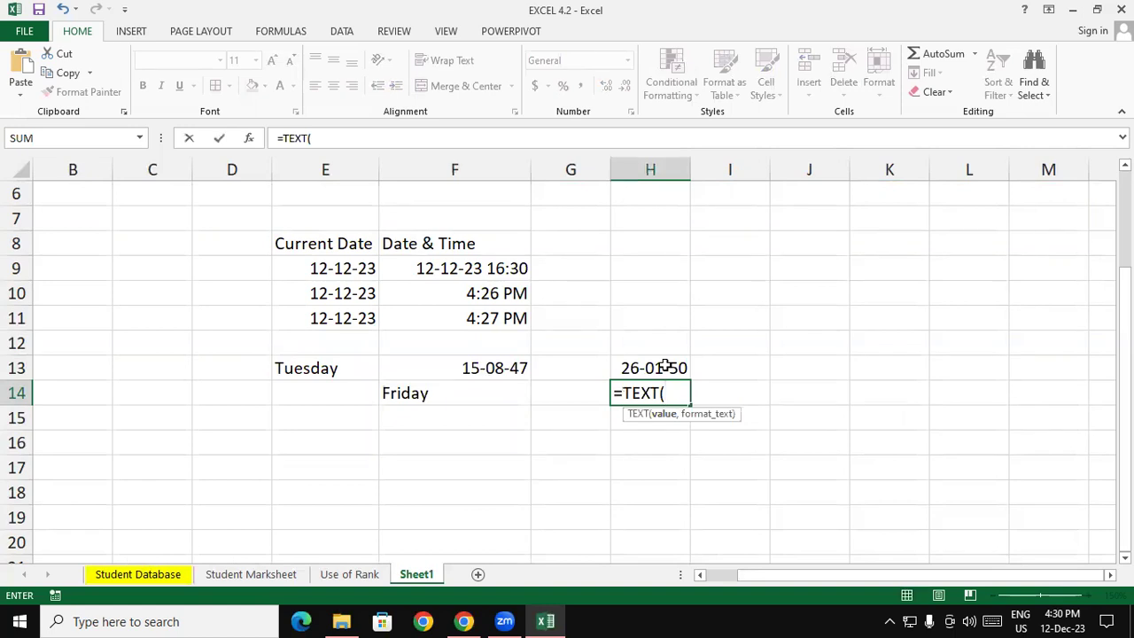
pyautogui.click(666, 366)
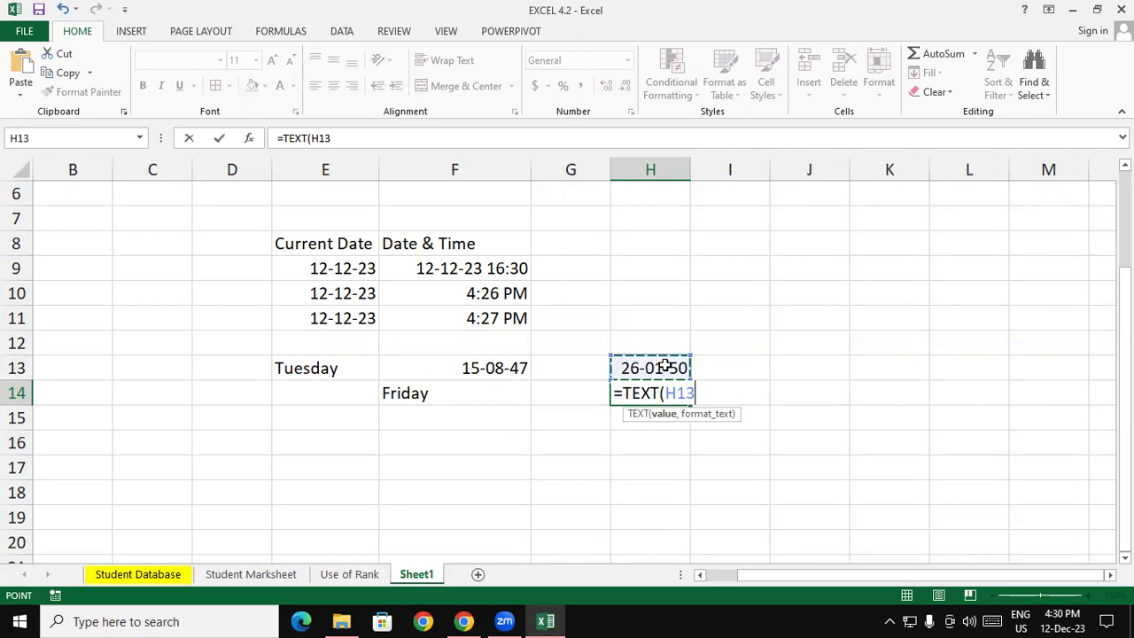
pyautogui.write(',"')
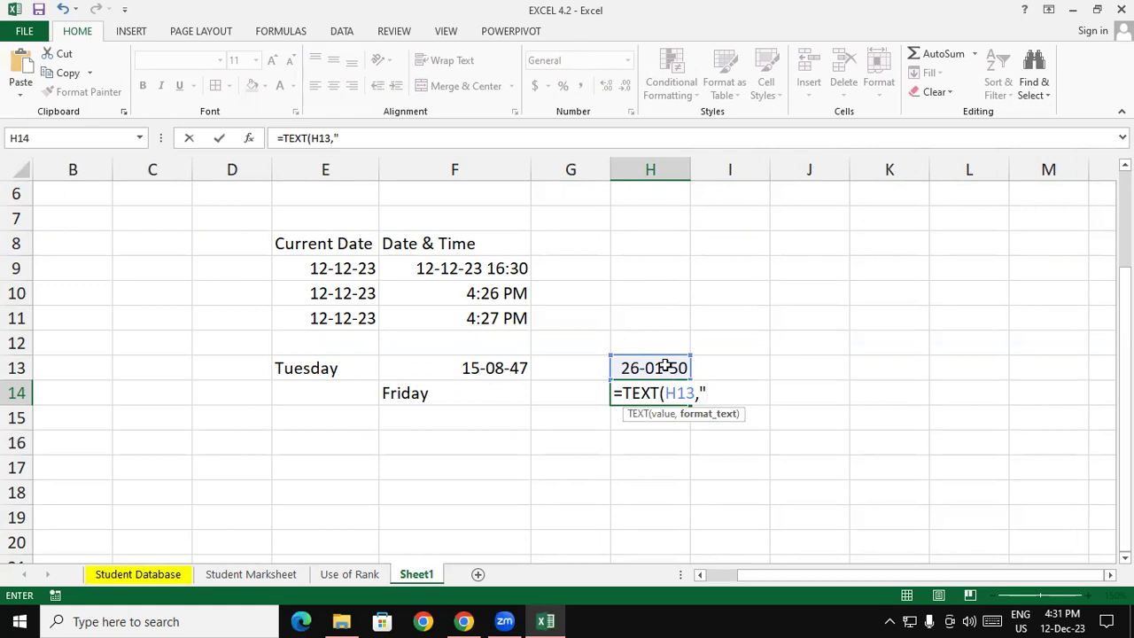
pyautogui.write('dddd')
pyautogui.write('")')
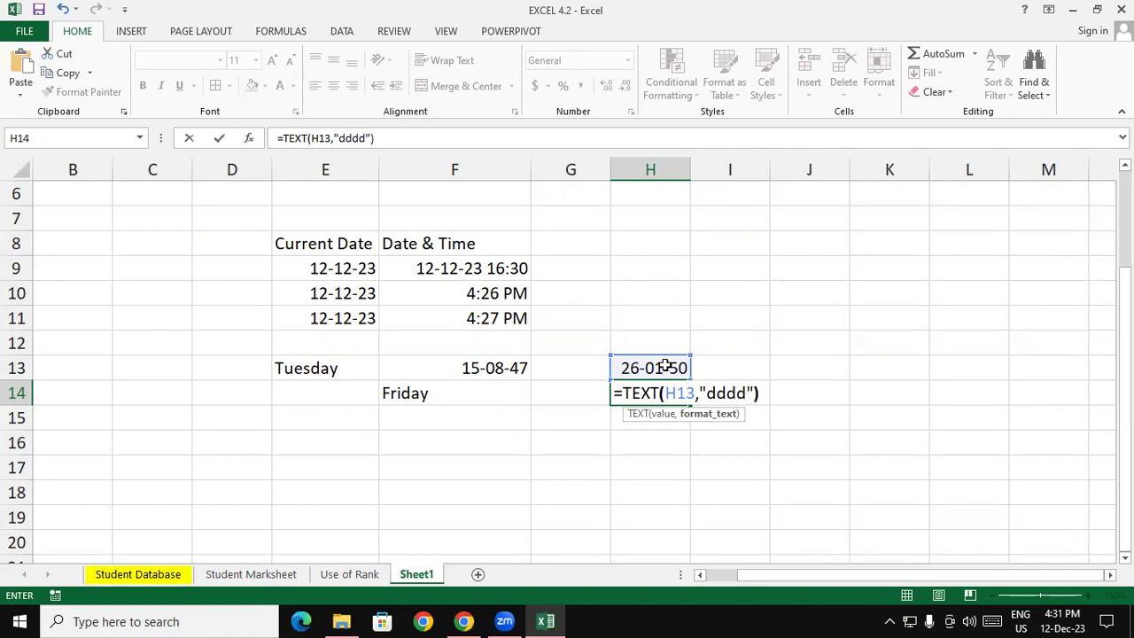
pyautogui.press('Return')
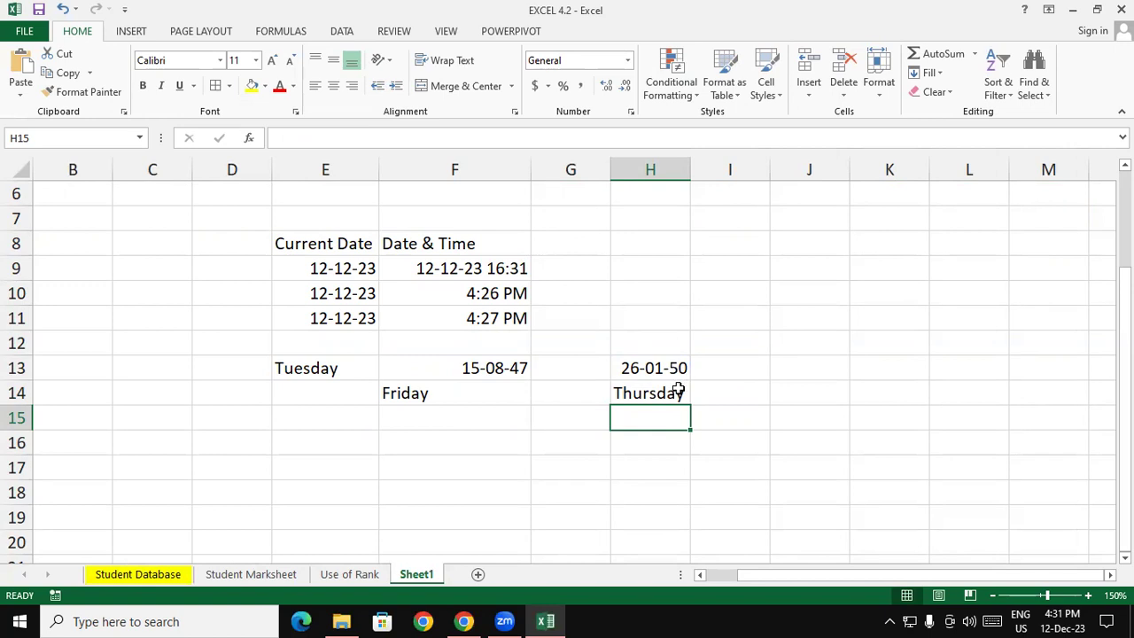
# - In I14 enter =TEXT(H13,"mmmm") to show the month name January
pyautogui.click(742, 393)
pyautogui.write('=')
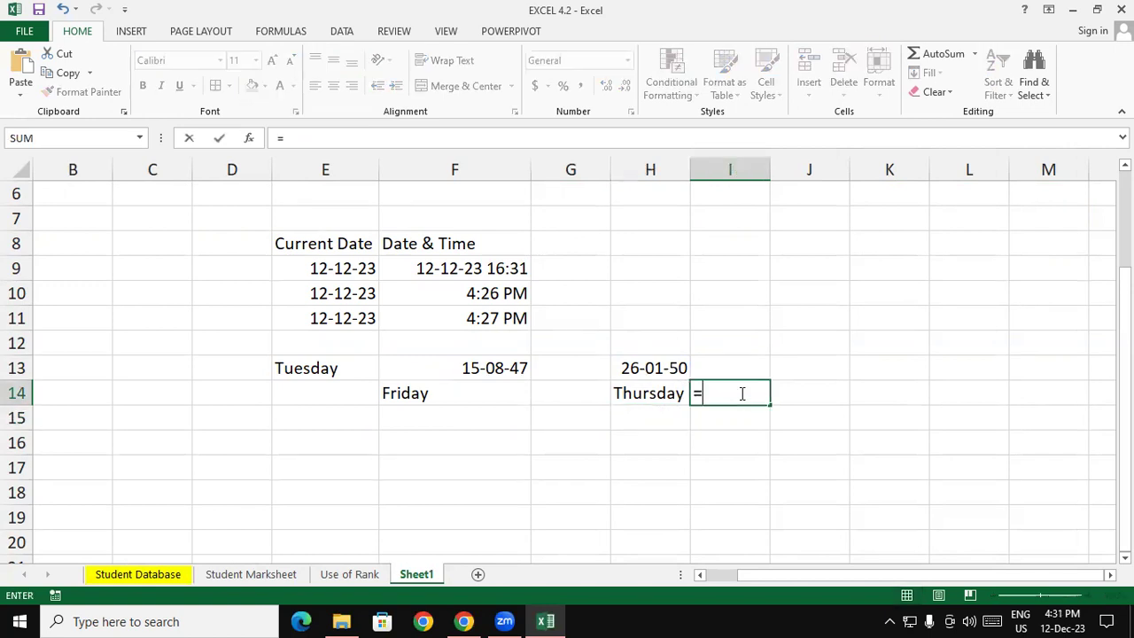
pyautogui.write('text')
pyautogui.press('Tab')
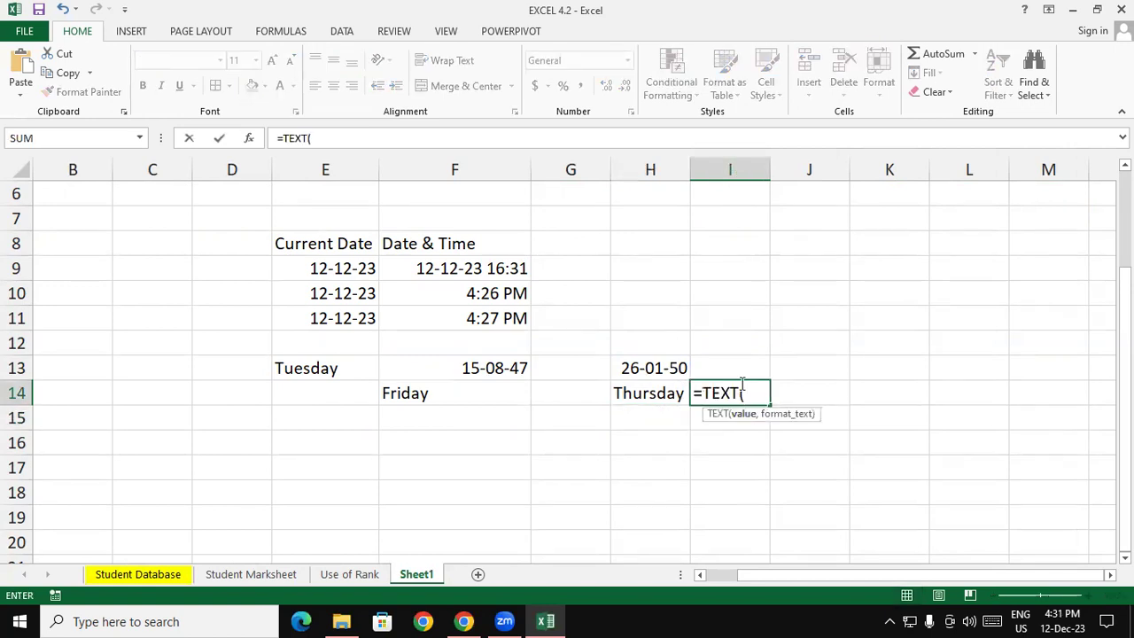
pyautogui.click(640, 364)
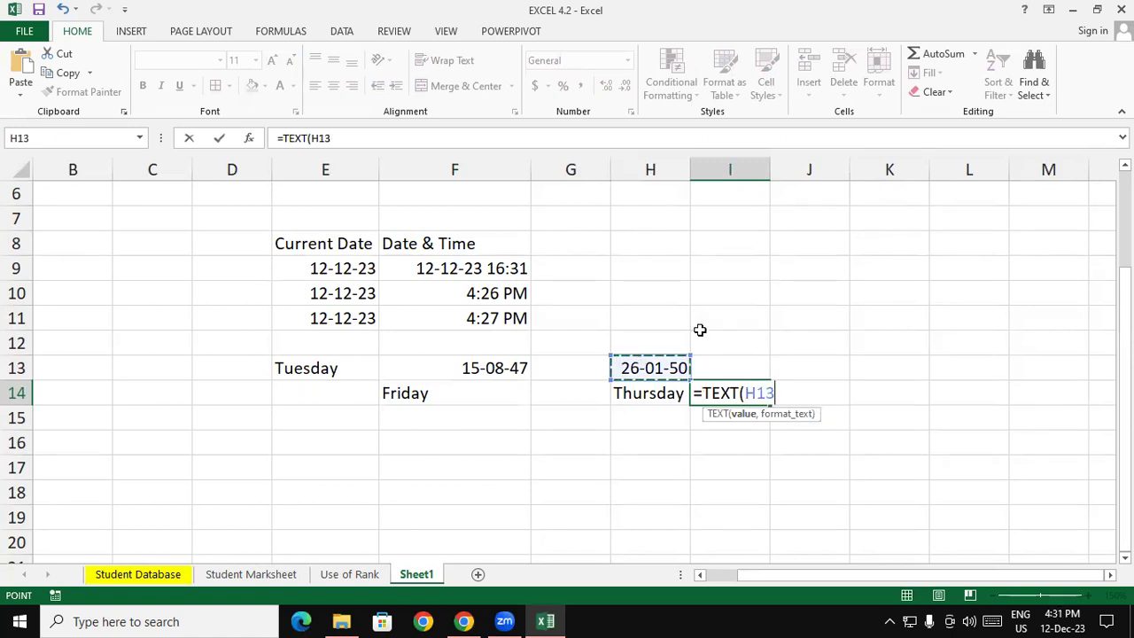
pyautogui.write(',"')
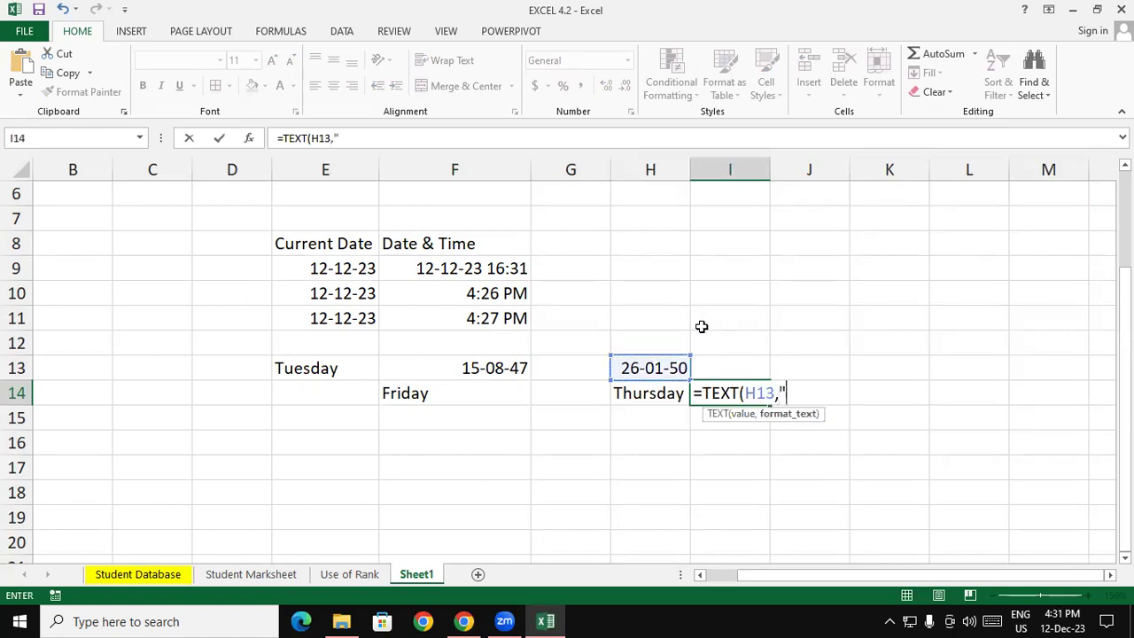
pyautogui.write('mmmm')
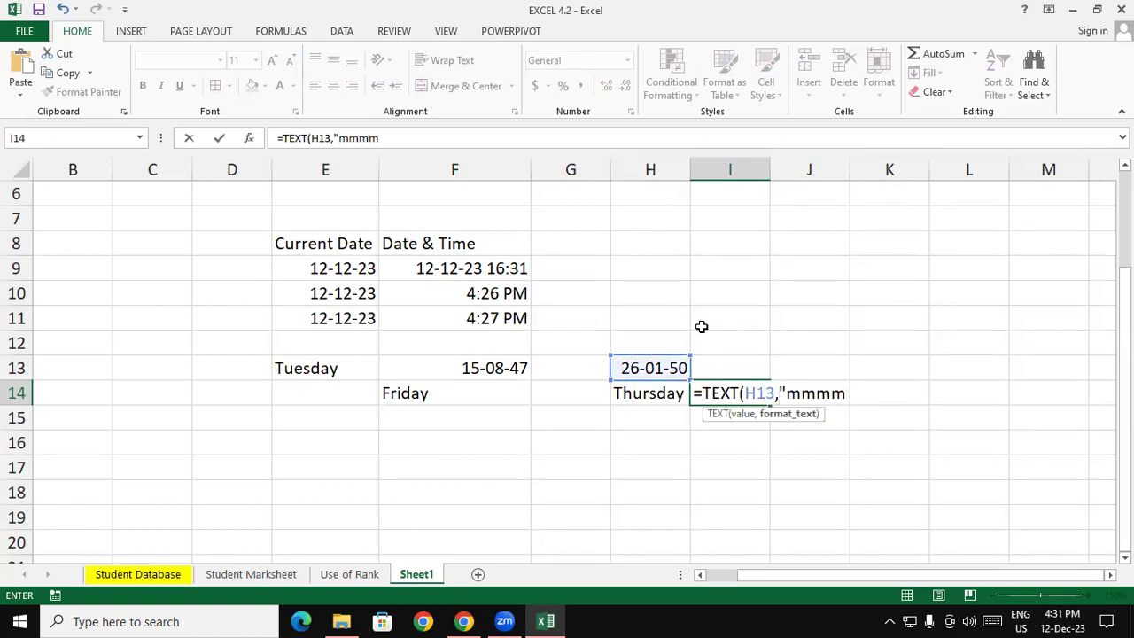
pyautogui.write('")')
pyautogui.press('Return')
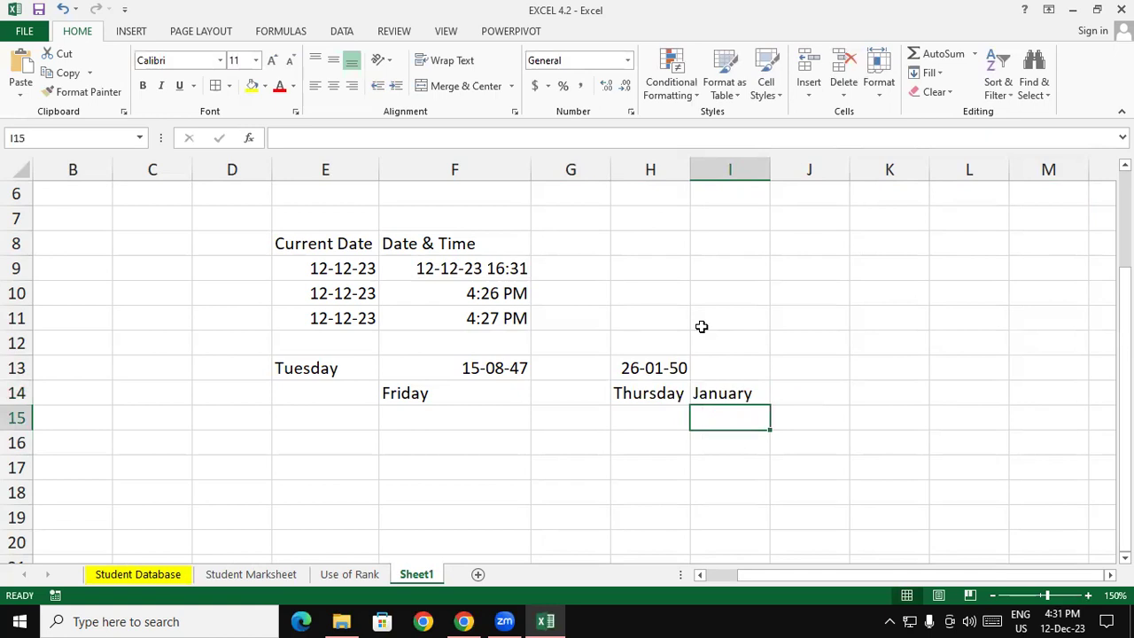
# - In J14 enter =TEXT(H13,"yyyy") to show the year 1950
pyautogui.press('Right')
pyautogui.press('Up')
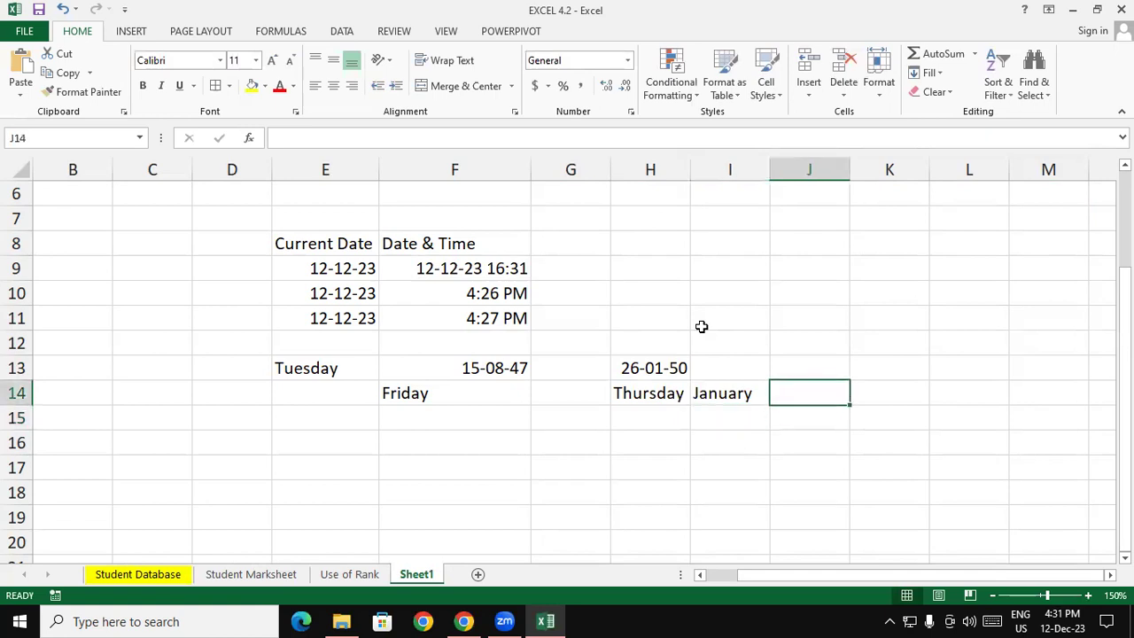
pyautogui.write('=')
pyautogui.write('text')
pyautogui.press('Tab')
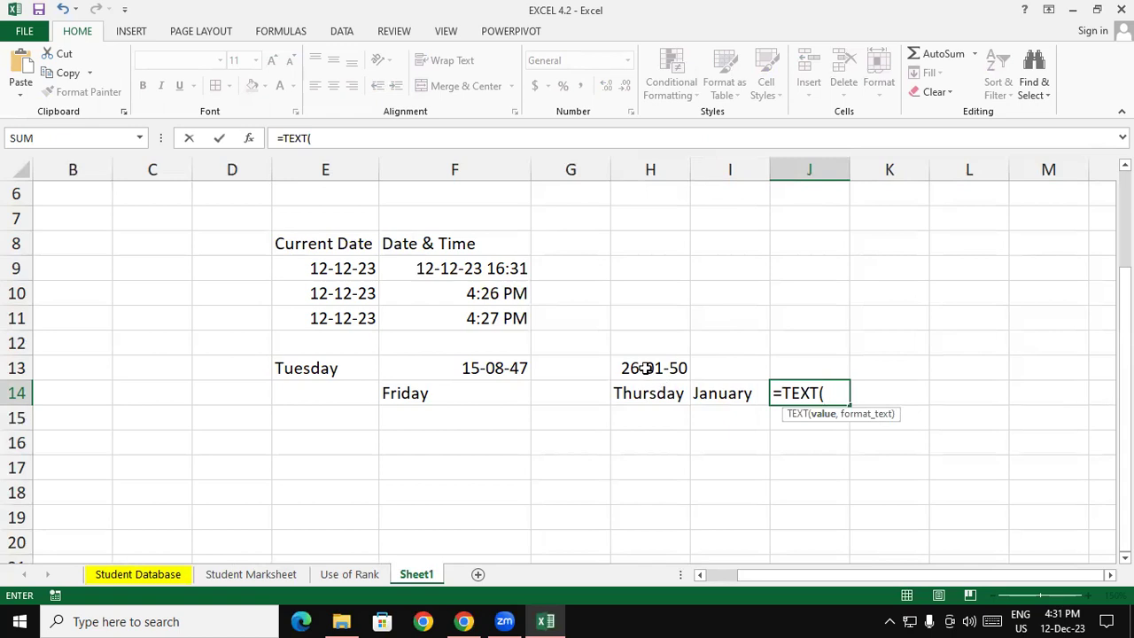
pyautogui.click(646, 365)
pyautogui.write(',"yyyy')
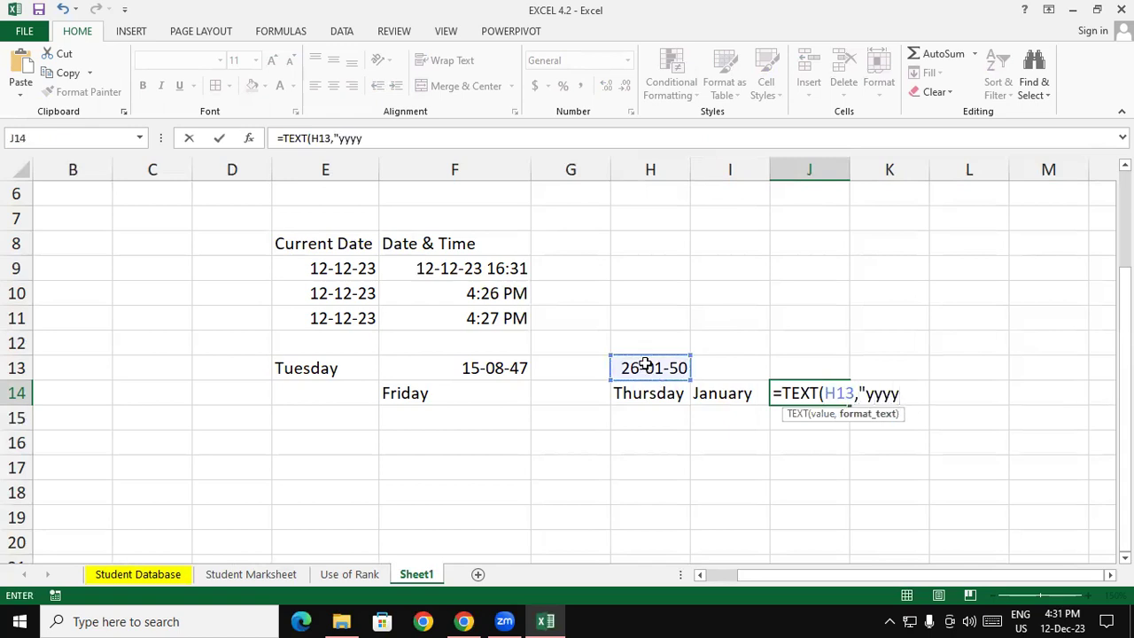
pyautogui.write('"')
pyautogui.press('Return')
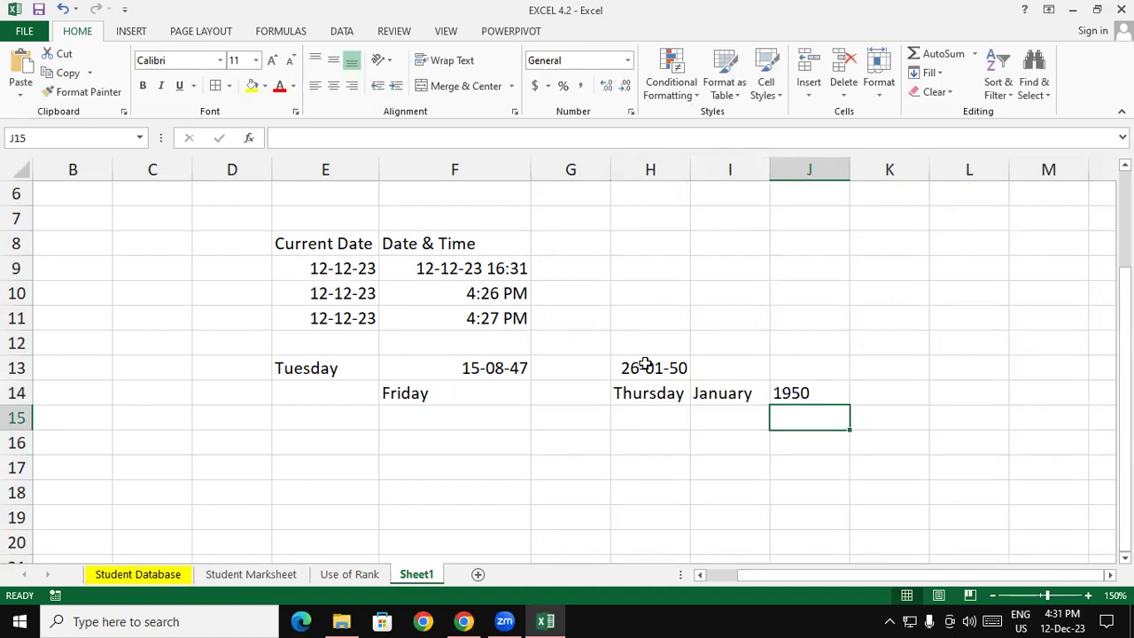
# - Move to cell E16 to start a birth-date row
pyautogui.scroll(1, 349, 506)
pyautogui.scroll(-1, 366, 494)
pyautogui.click(363, 426)
pyautogui.click(361, 462)
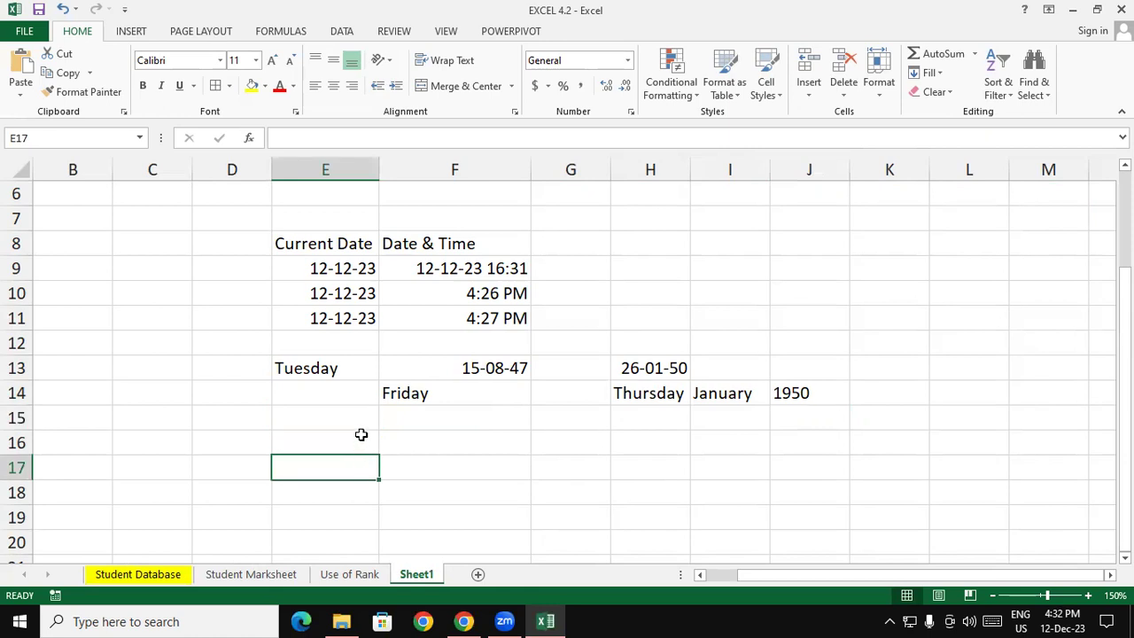
pyautogui.click(361, 435)
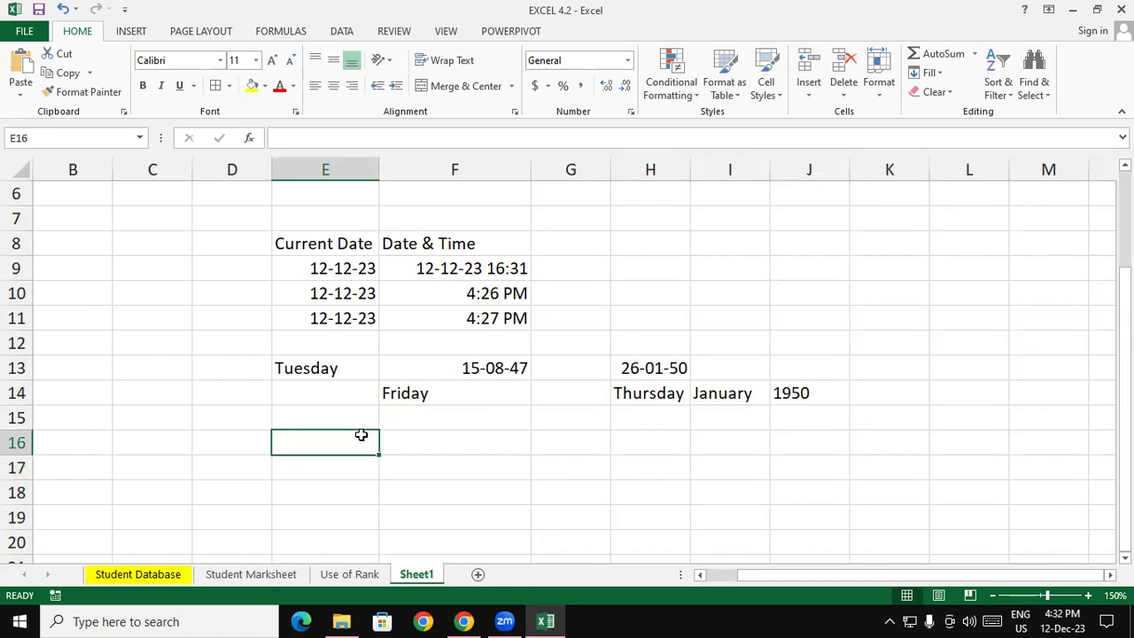
# - Enter the birth date 13-12-2004 in E16 and =TEXT(E16,"dddd") in F16, showing Monday
pyautogui.write('13-12-2004')
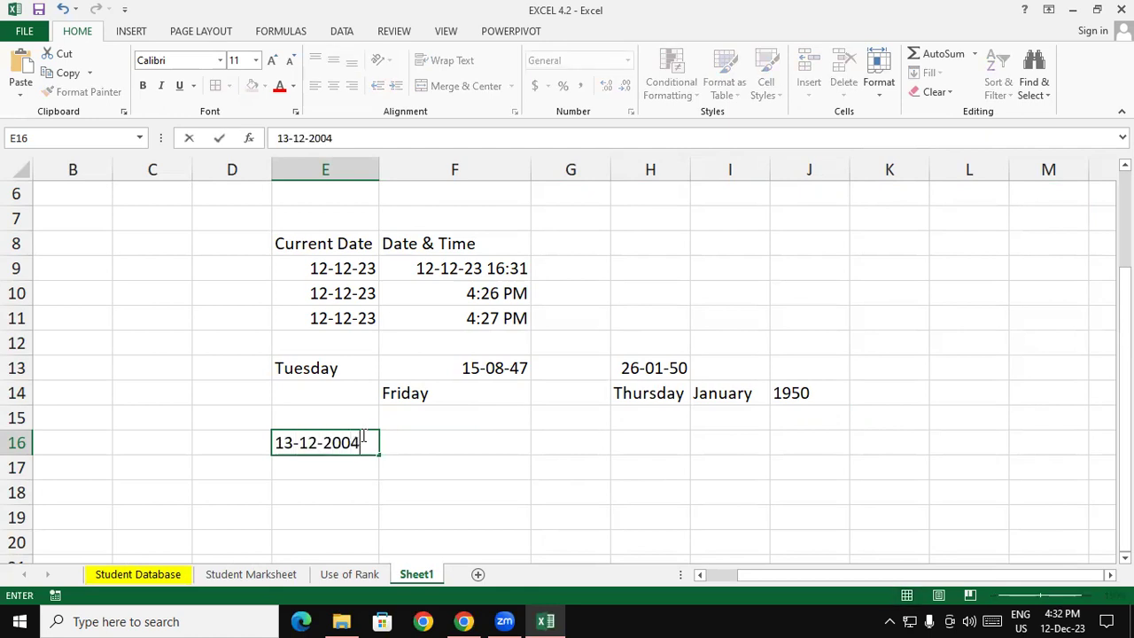
pyautogui.press('Return')
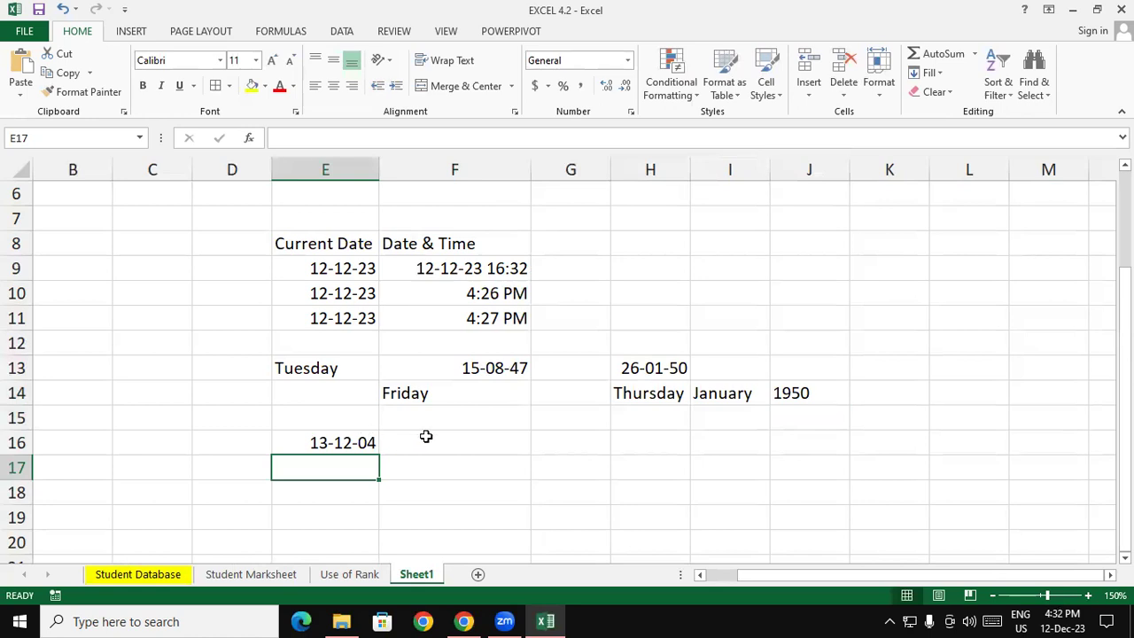
pyautogui.click(437, 436)
pyautogui.write('=text')
pyautogui.press('Tab')
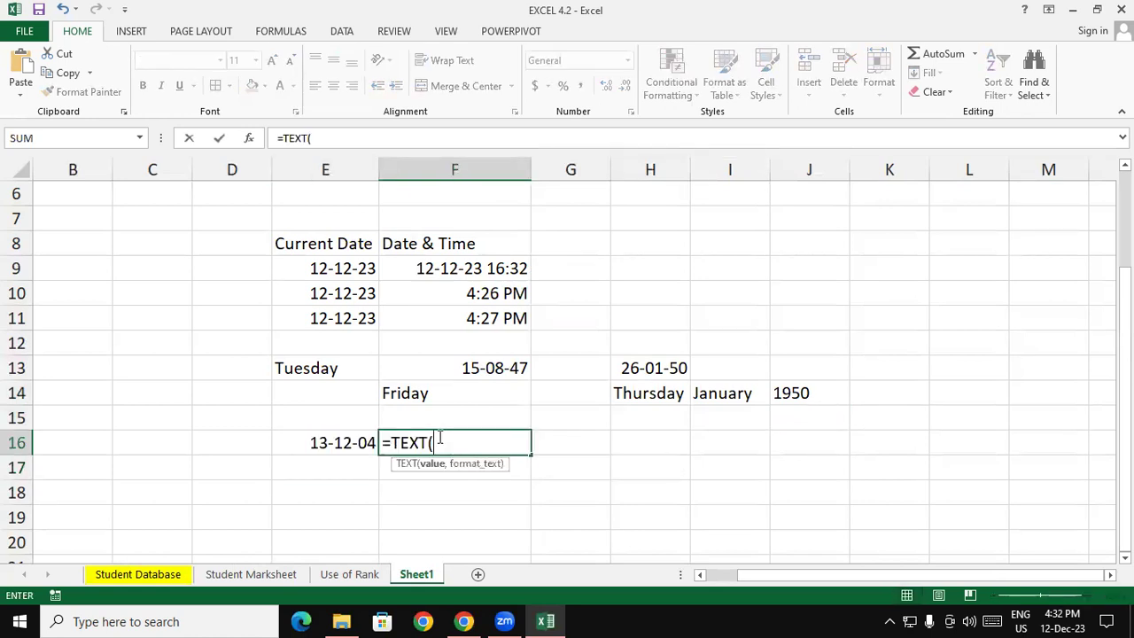
pyautogui.click(338, 443)
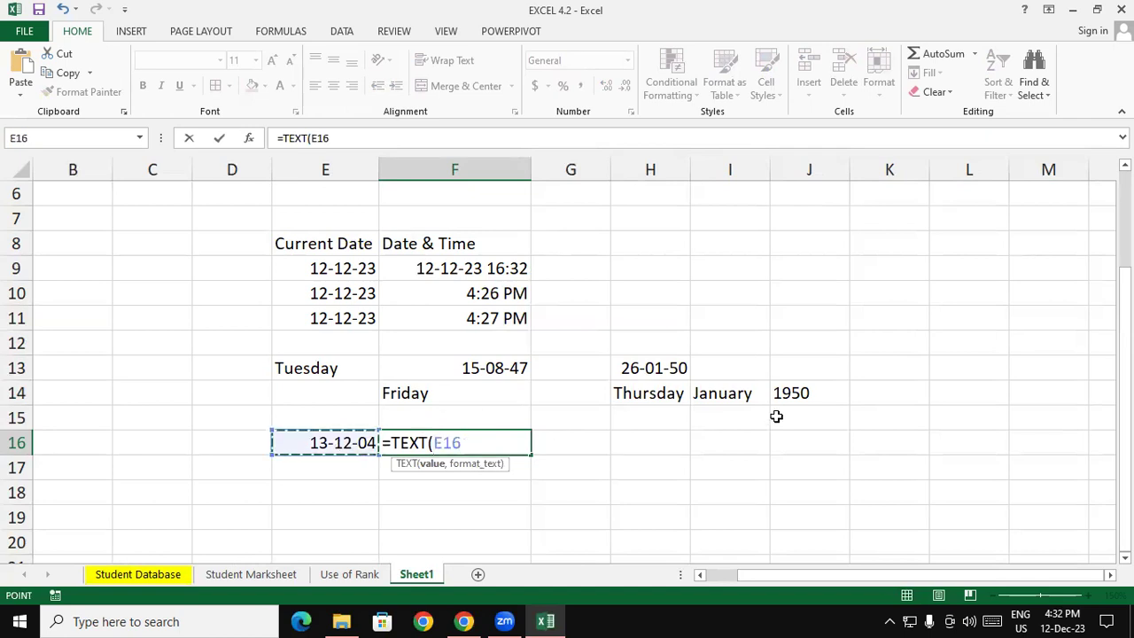
pyautogui.write(',"dddd')
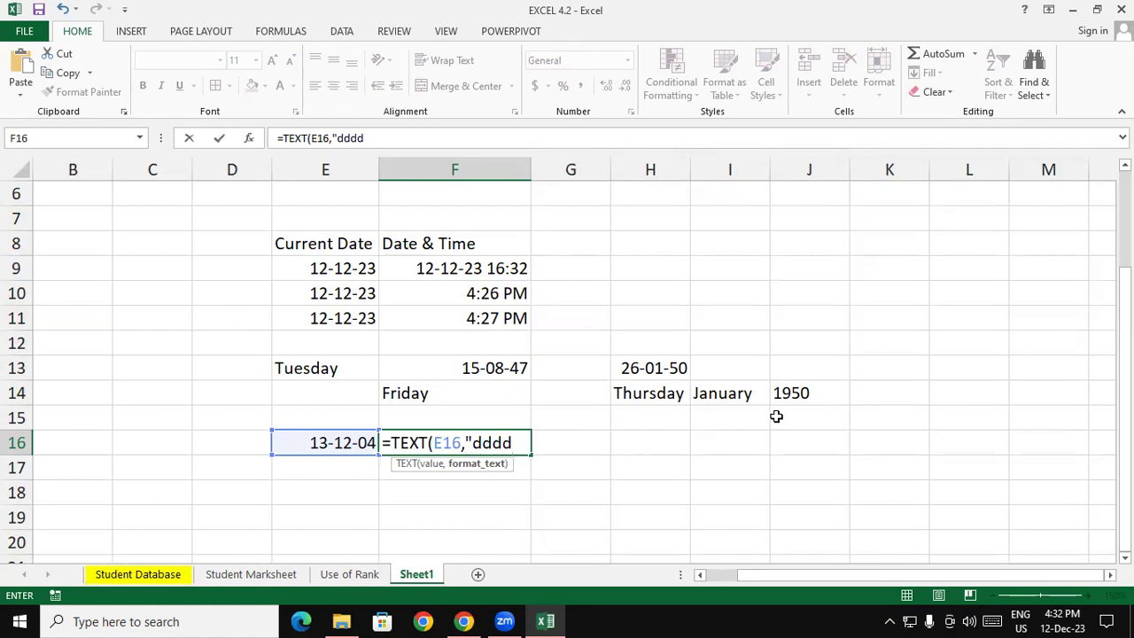
pyautogui.write('")')
pyautogui.press('Return')
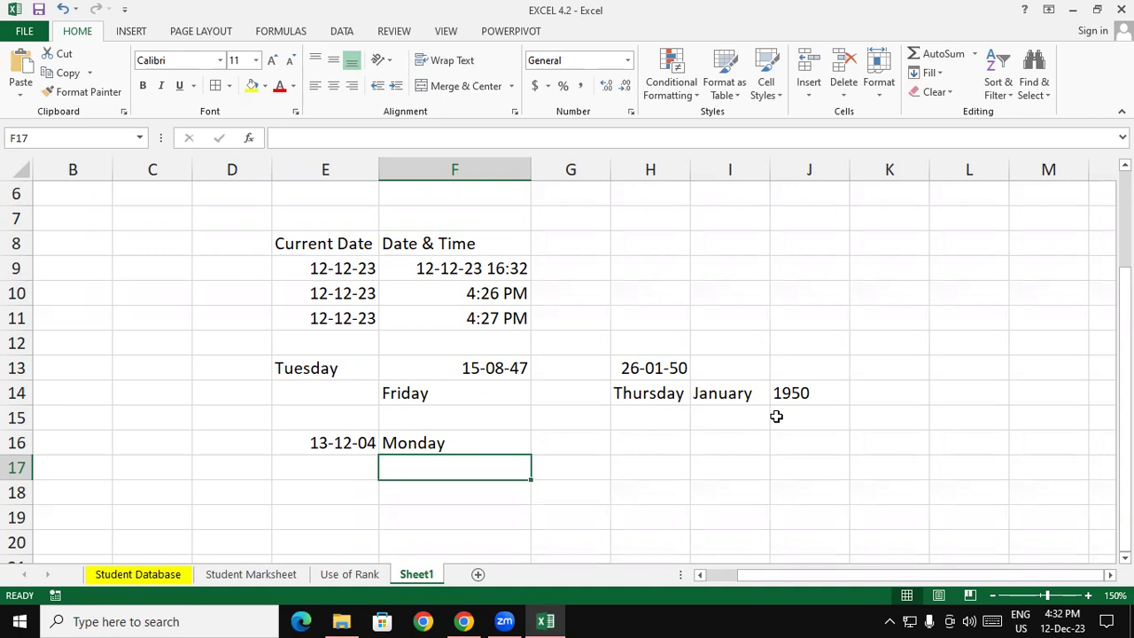
# - In G16 enter =DATEDIF(E16,TODAY(),"d") to get 6938 days since 13-12-04
pyautogui.click(557, 442)
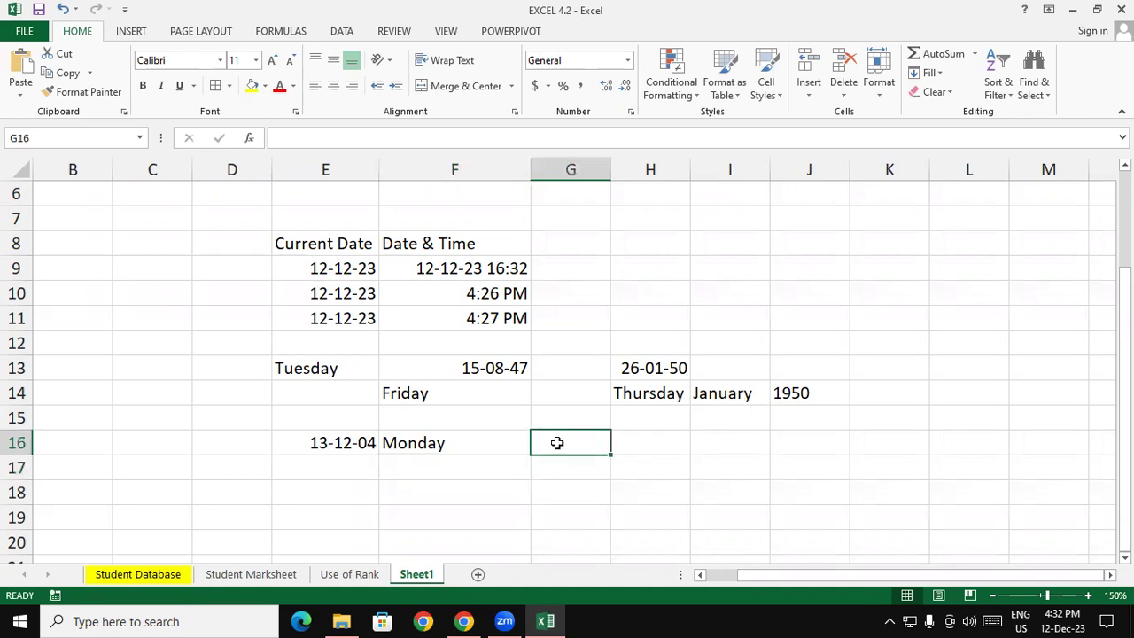
pyautogui.write('=')
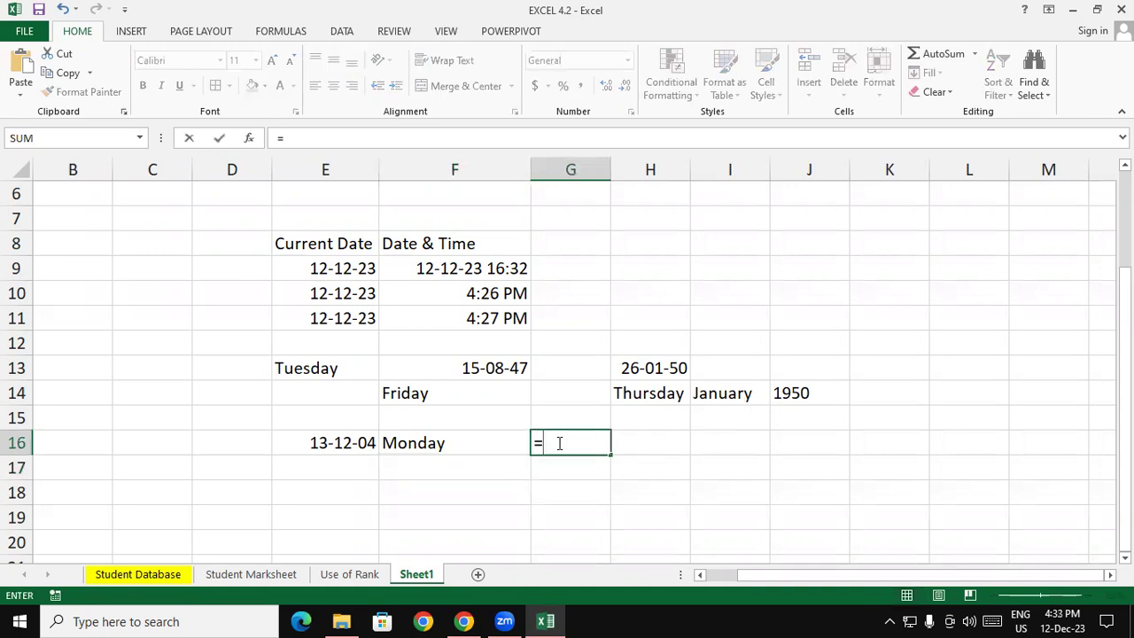
pyautogui.write('dat')
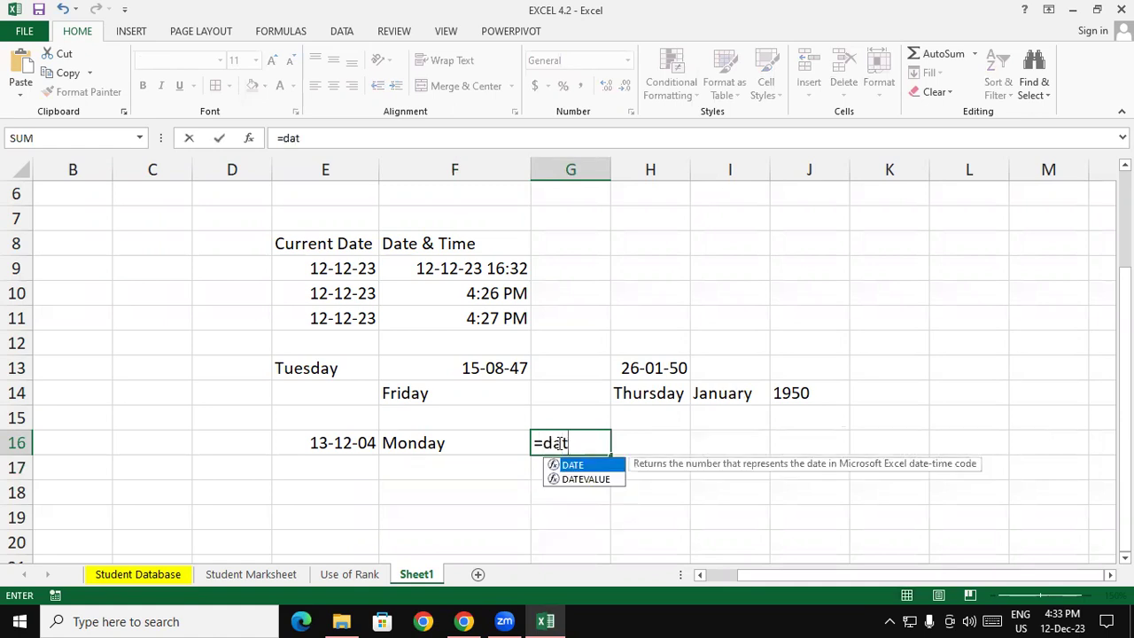
pyautogui.write('ed')
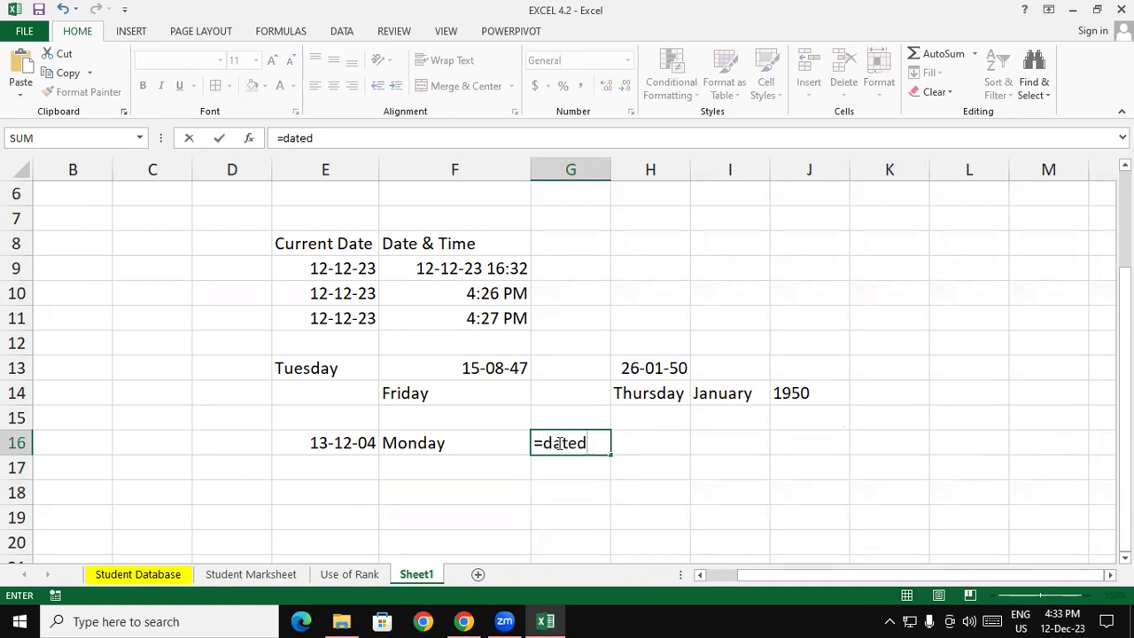
pyautogui.write('if')
pyautogui.write('(')
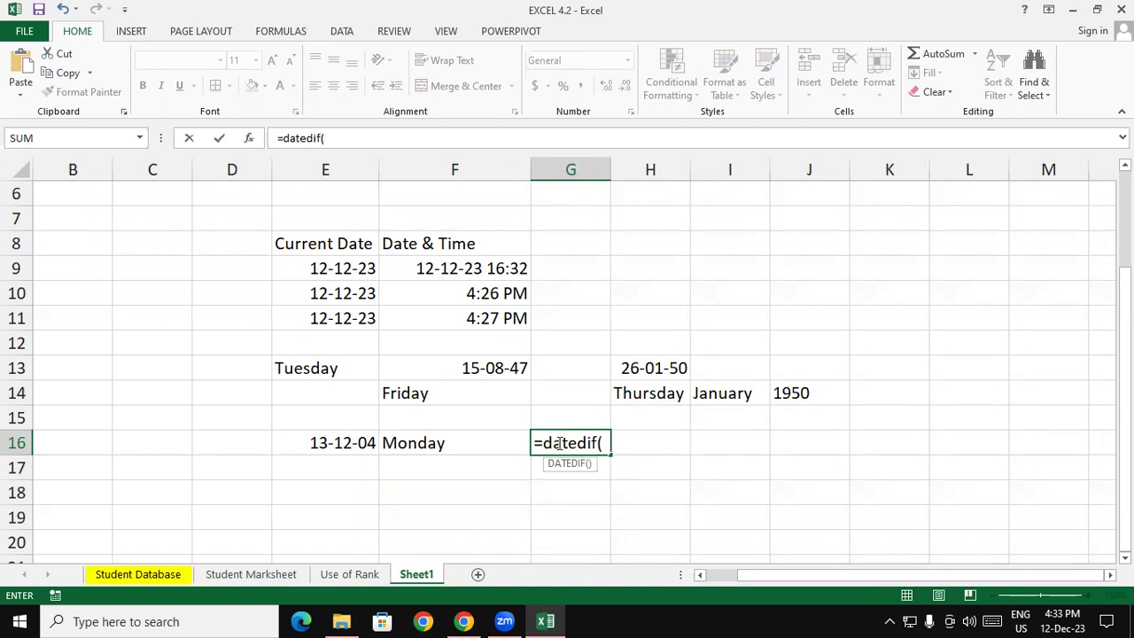
pyautogui.click(324, 443)
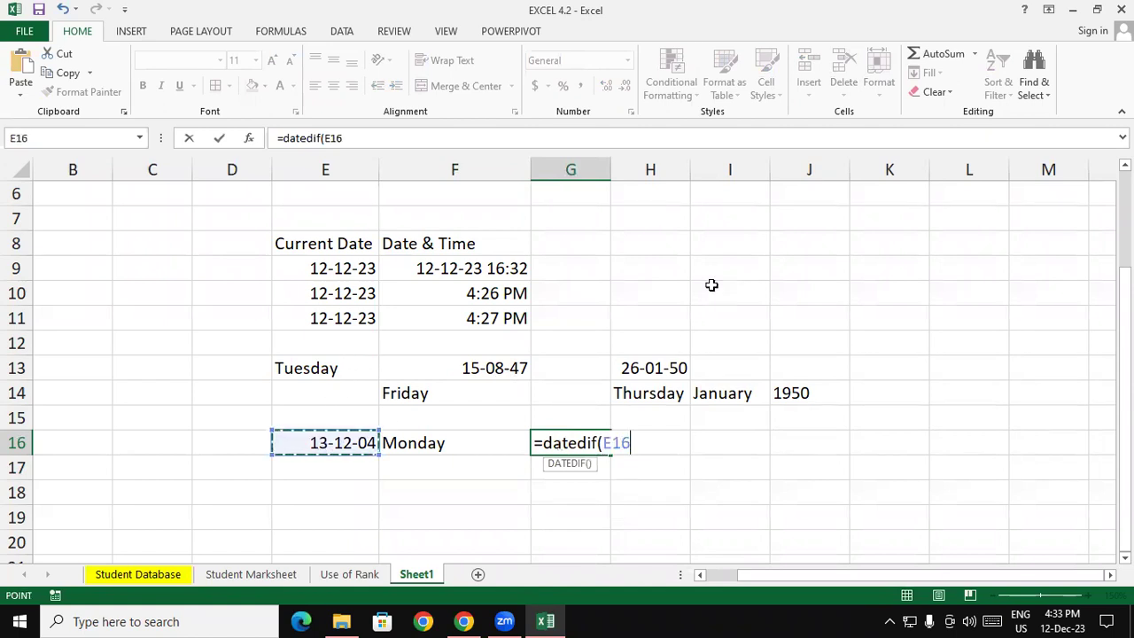
pyautogui.write(',')
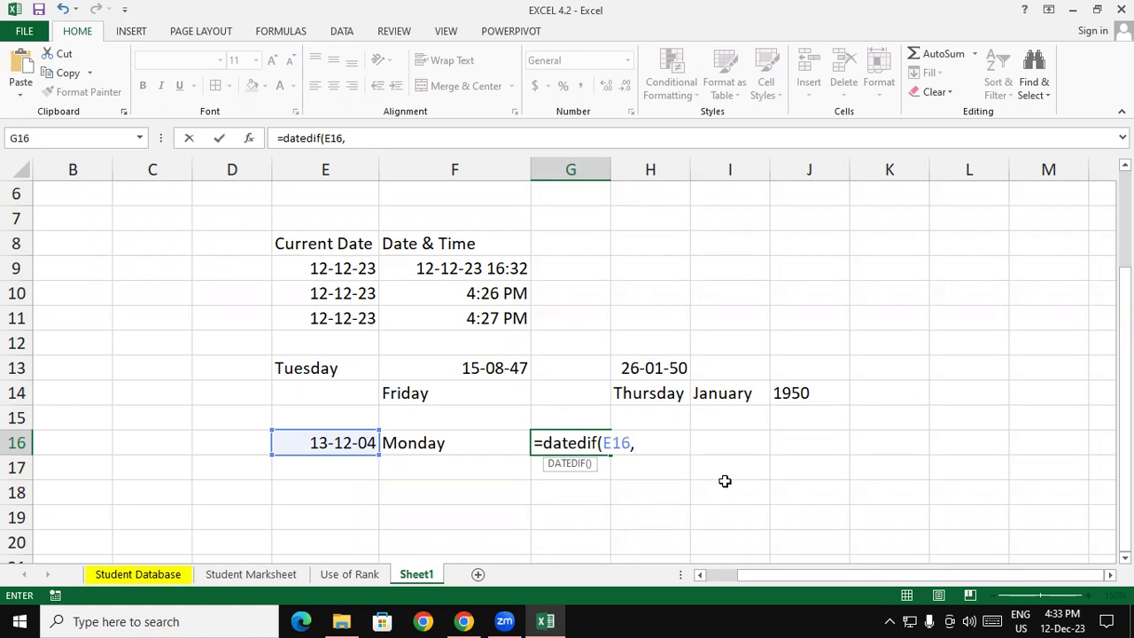
pyautogui.write('toda')
pyautogui.press('Tab')
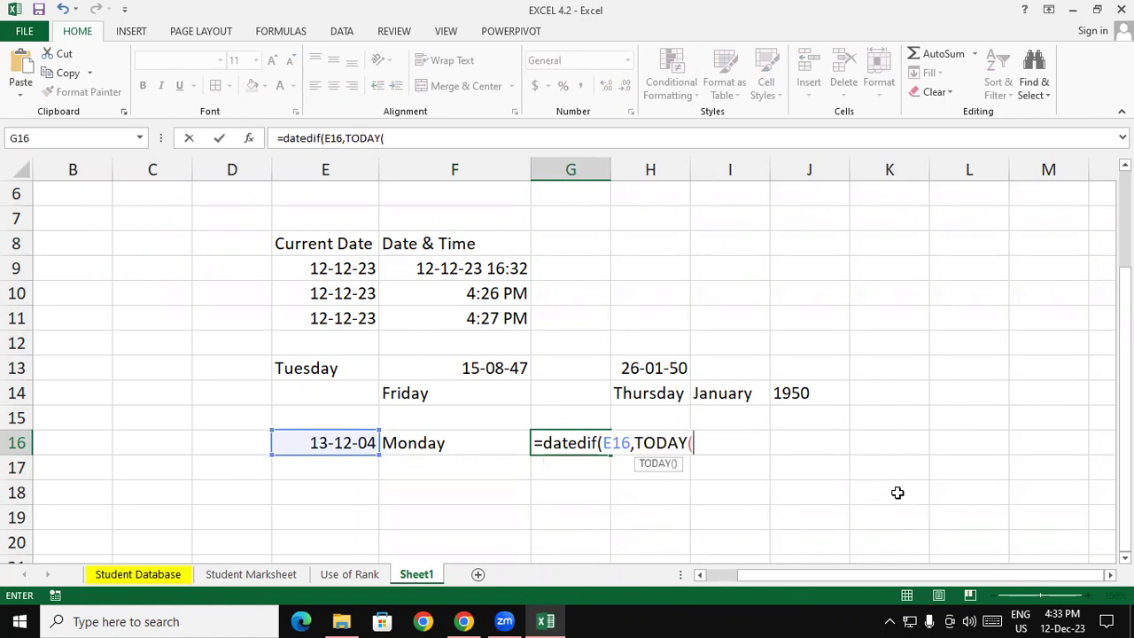
pyautogui.write('),')
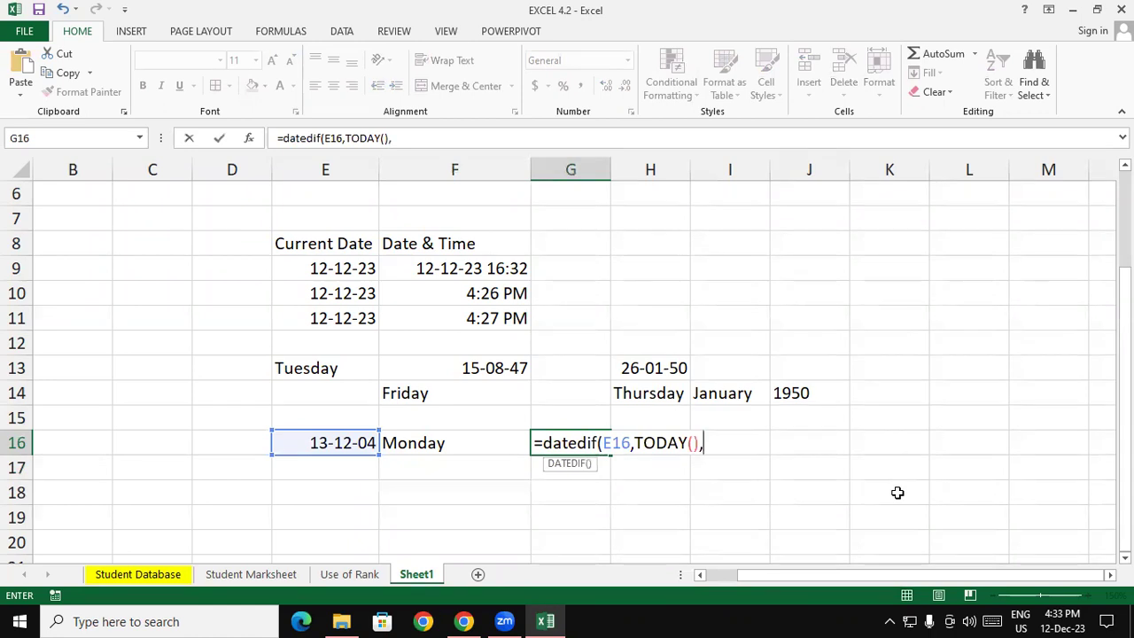
pyautogui.write('"')
pyautogui.write('d')
pyautogui.write('")')
pyautogui.press('Return')
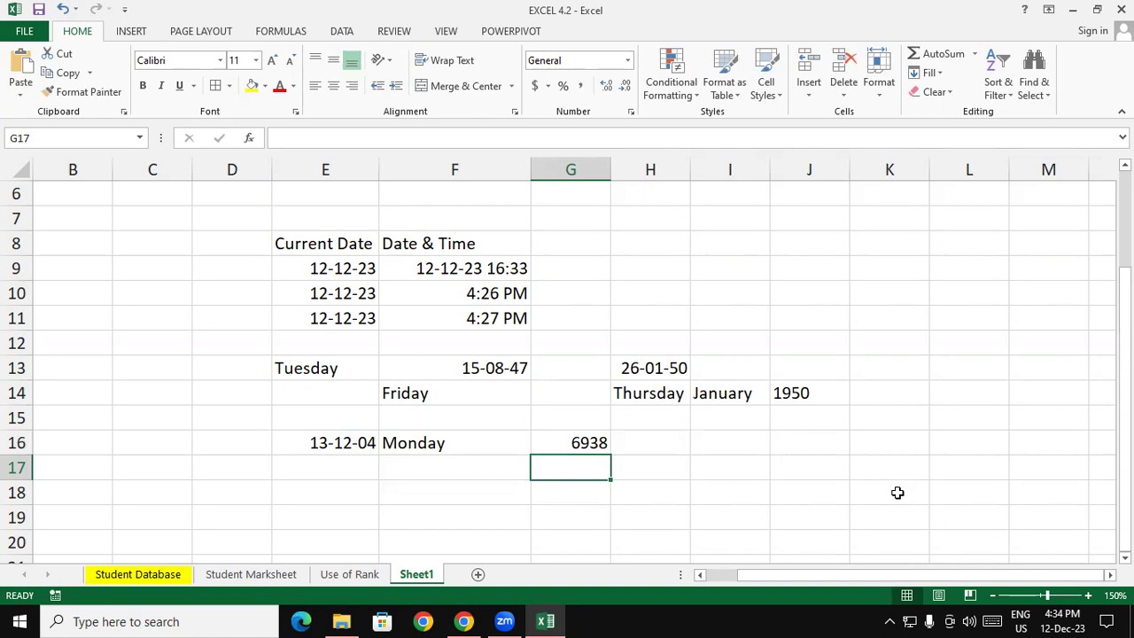
# - In H16 enter =DATEDIF(E16,TODAY(),"m") to get 227 months elapsed
pyautogui.click(663, 441)
pyautogui.write('=dated')
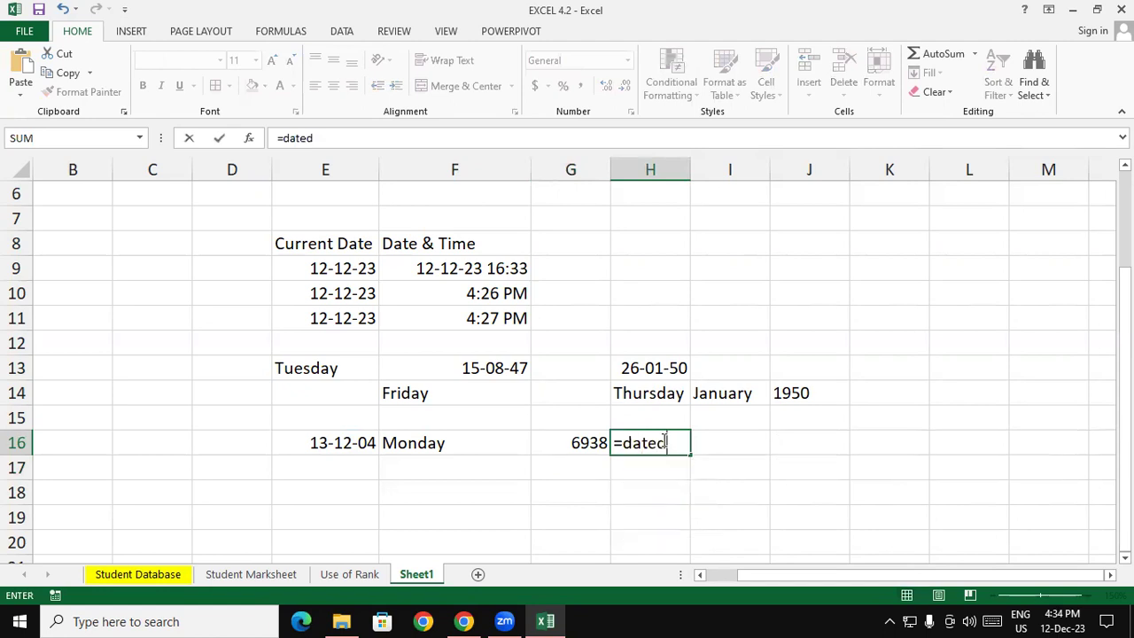
pyautogui.write('if')
pyautogui.write('(')
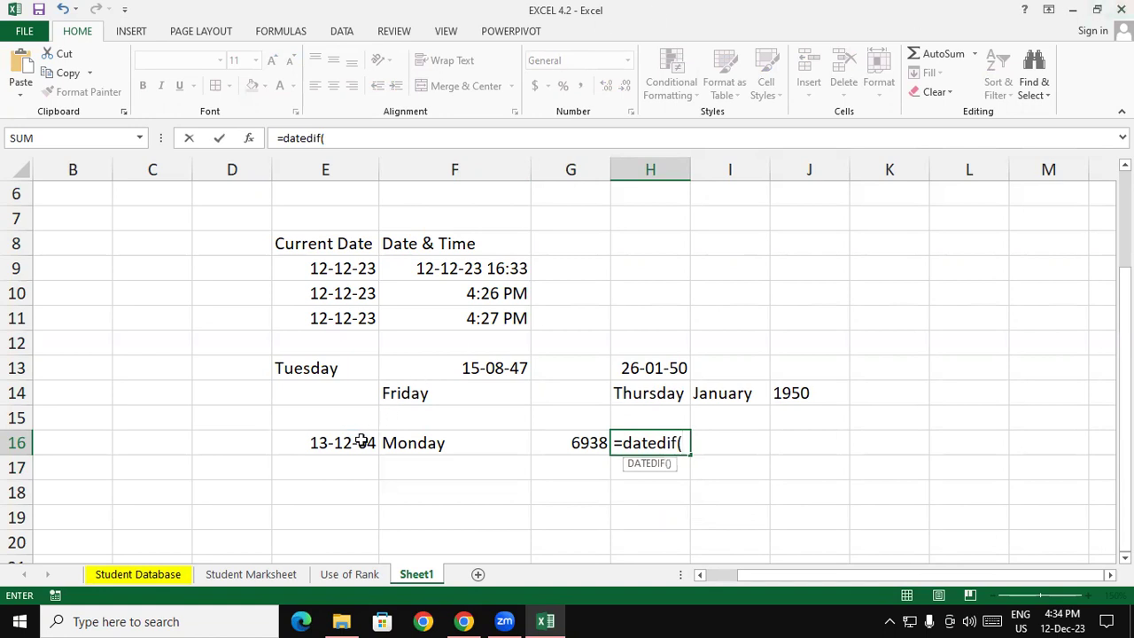
pyautogui.click(359, 442)
pyautogui.write(',')
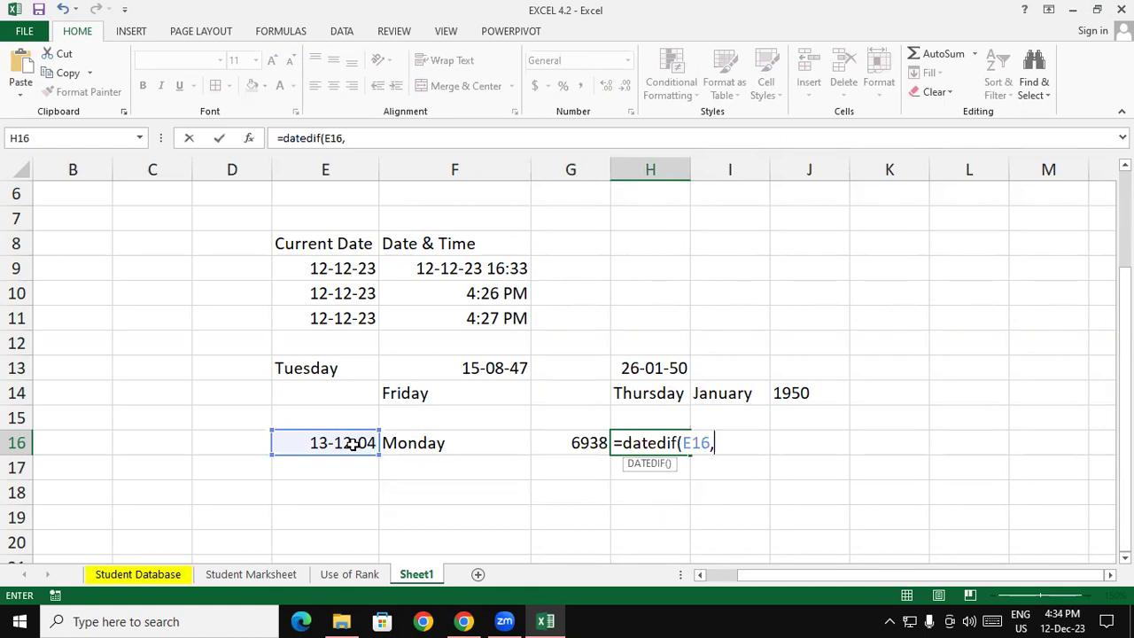
pyautogui.write('toda')
pyautogui.press('Tab')
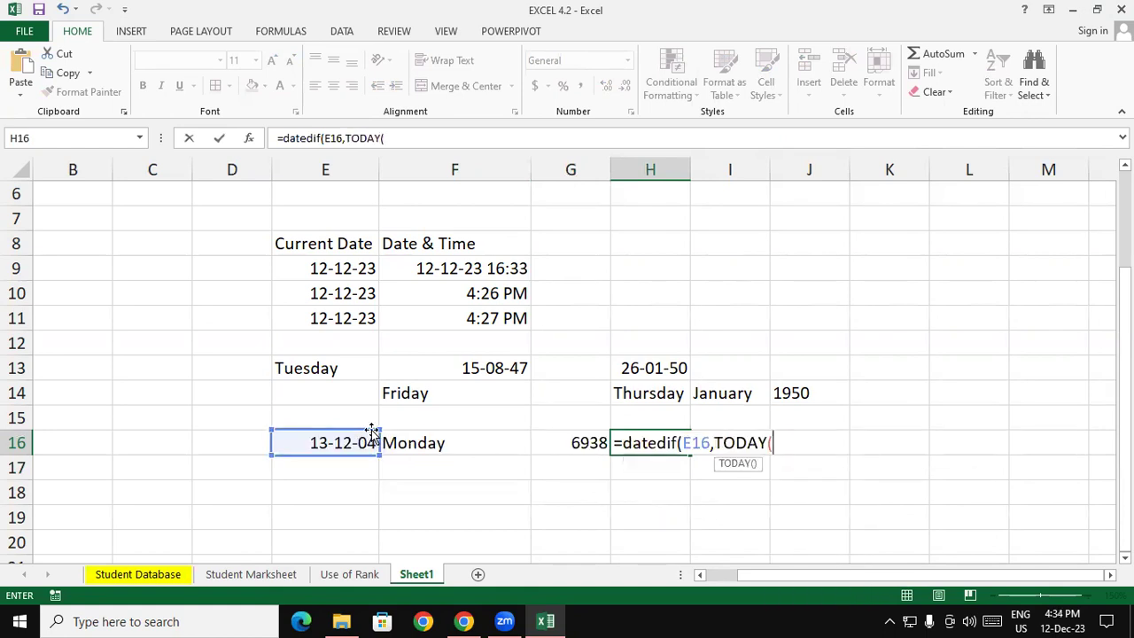
pyautogui.write('),')
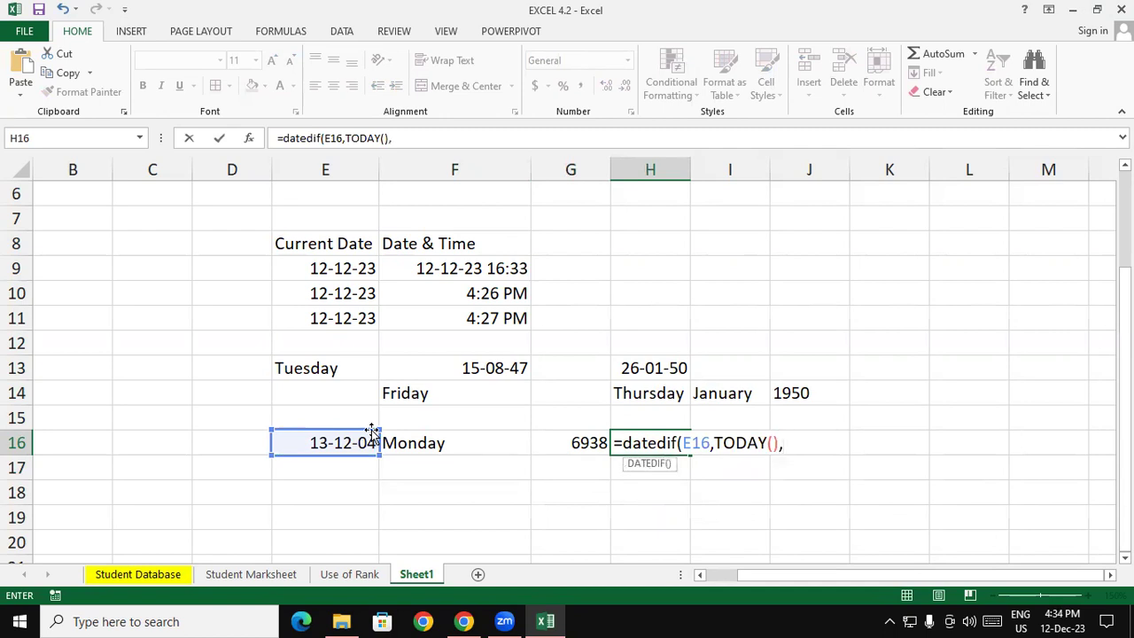
pyautogui.write('"m"')
pyautogui.write(')')
pyautogui.press('Return')
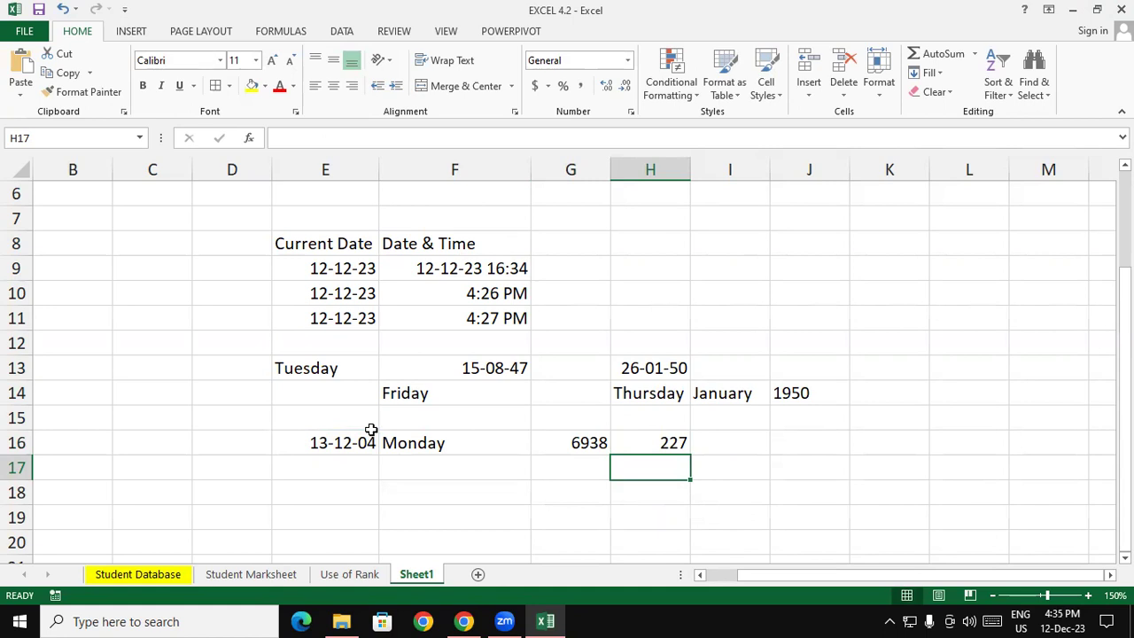
pyautogui.click(835, 447)
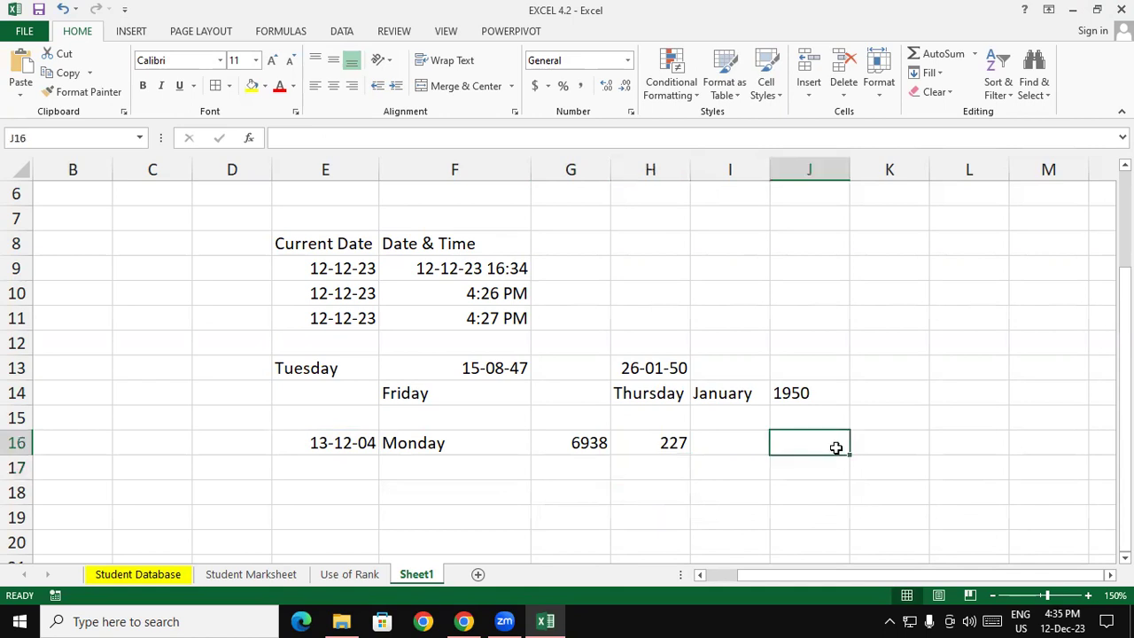
pyautogui.write('=')
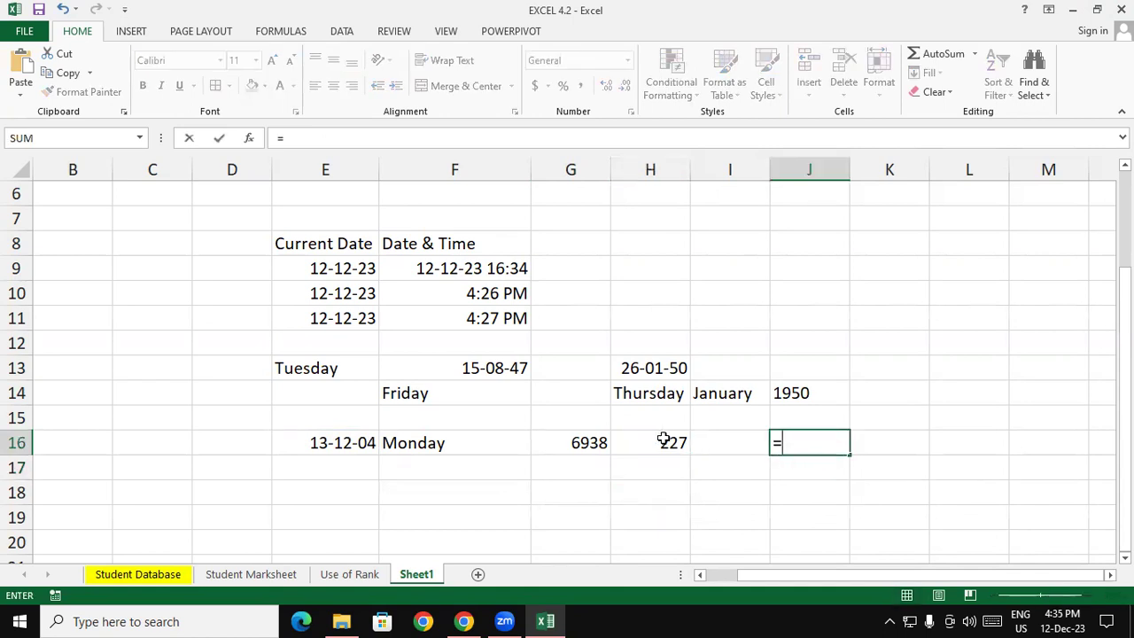
pyautogui.click(664, 438)
pyautogui.write('*30')
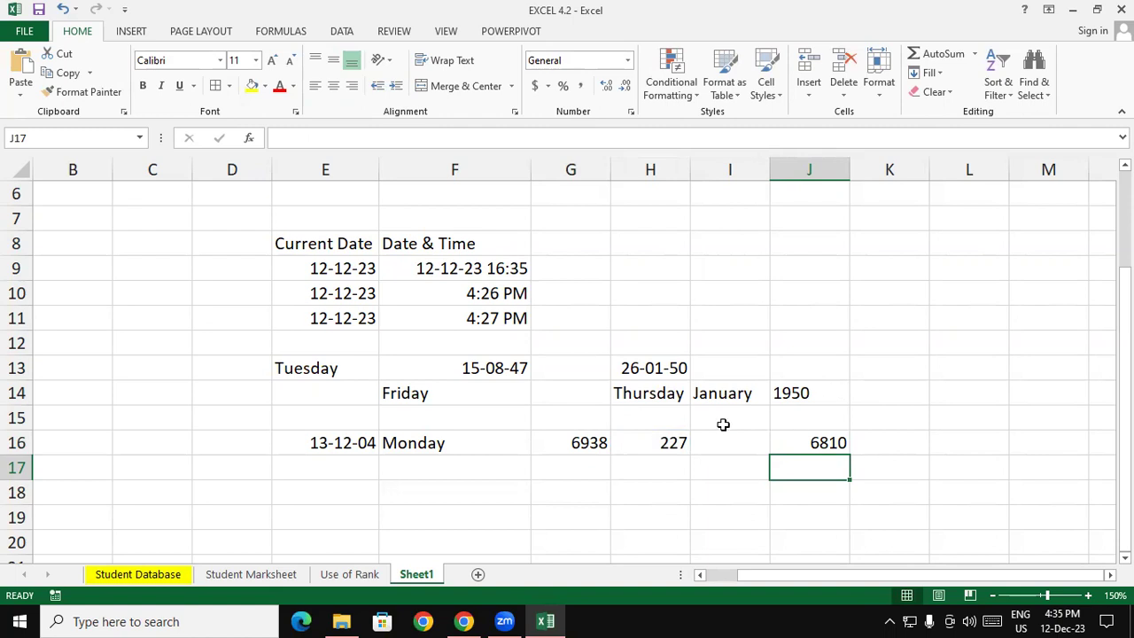
pyautogui.moveTo(739, 434); pyautogui.dragTo(818, 440)
pyautogui.click(819, 442)
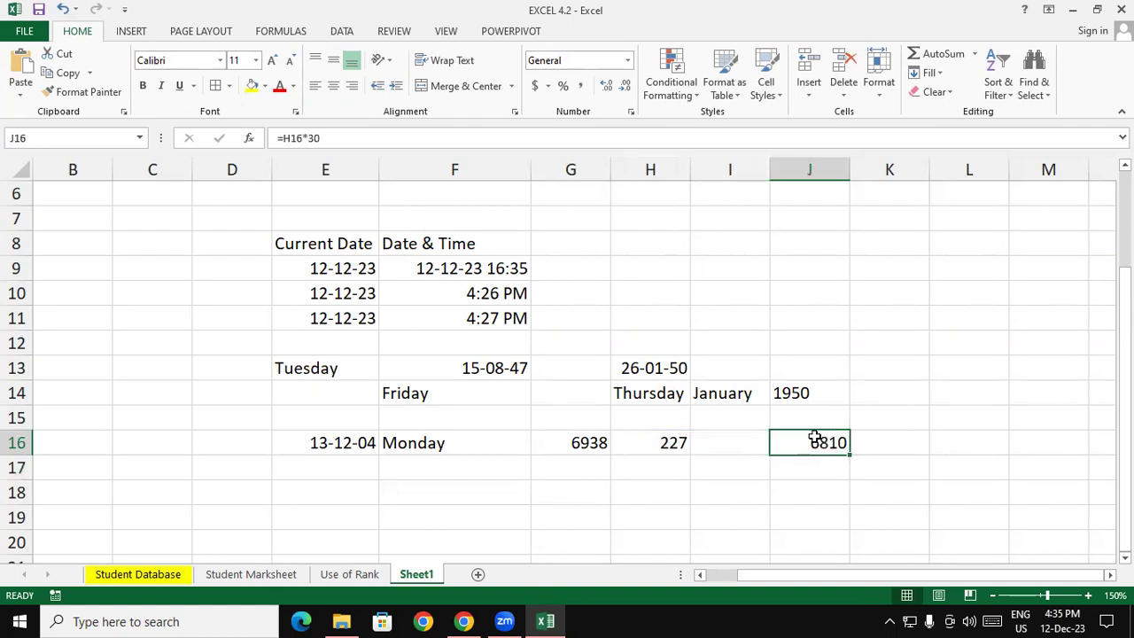
pyautogui.press('Delete')
pyautogui.click(744, 446)
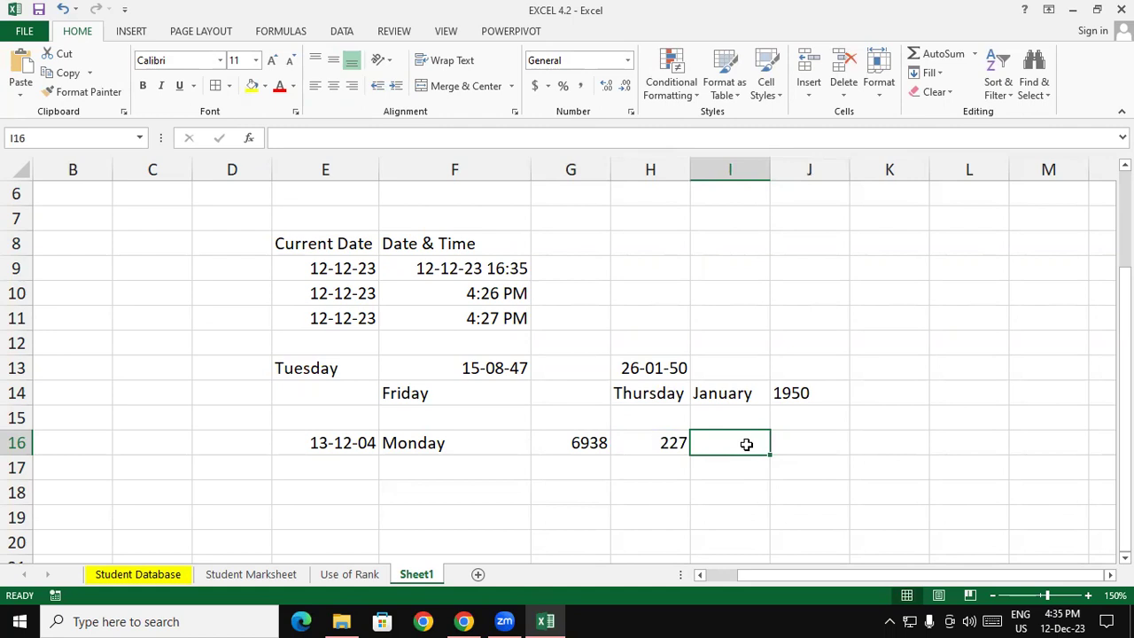
# - In I16 type =DATEDIF(E16,TODAY(),"y") to count full years from E16's date
pyautogui.write('=datedif(')
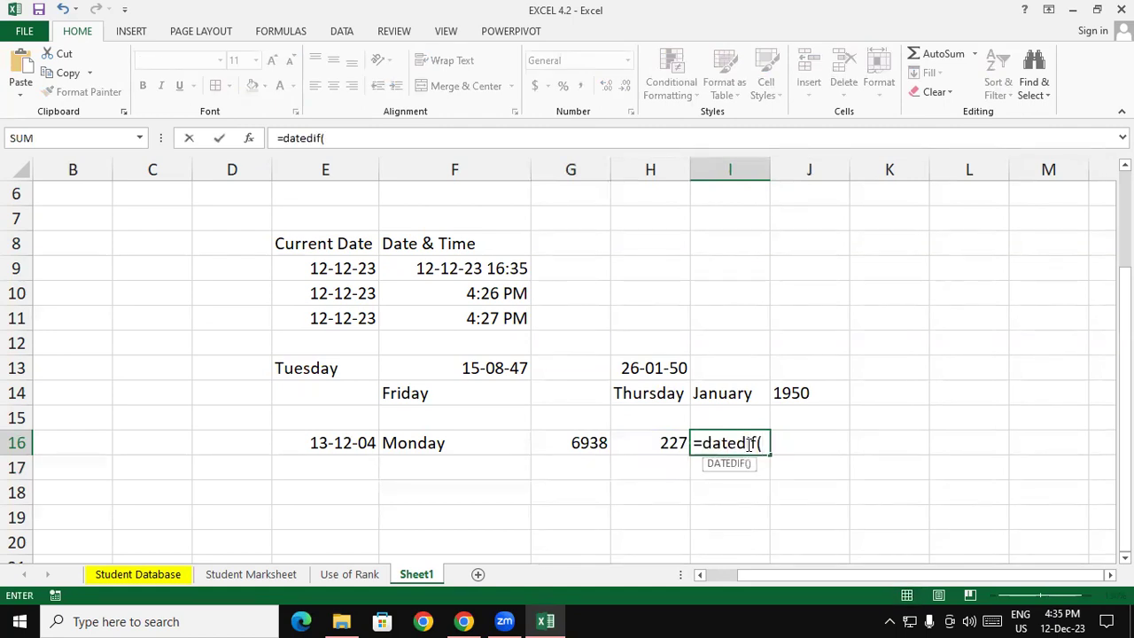
pyautogui.click(344, 442)
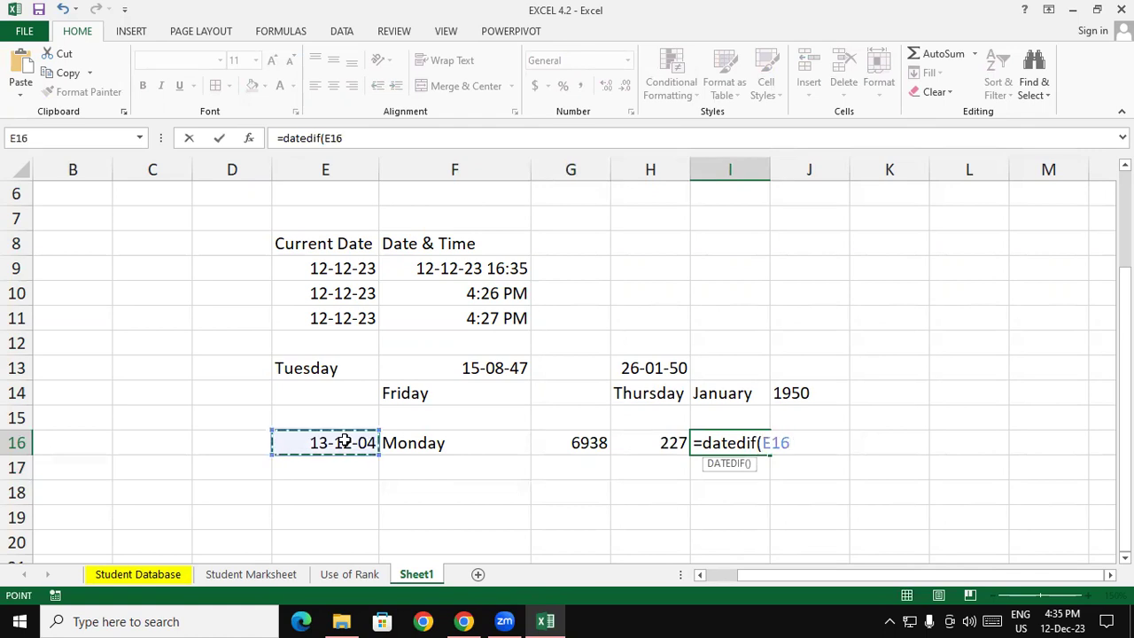
pyautogui.write(',taN')
pyautogui.press('BackSpace')
pyautogui.press('BackSpace')
pyautogui.press('BackSpace')
pyautogui.write('To')
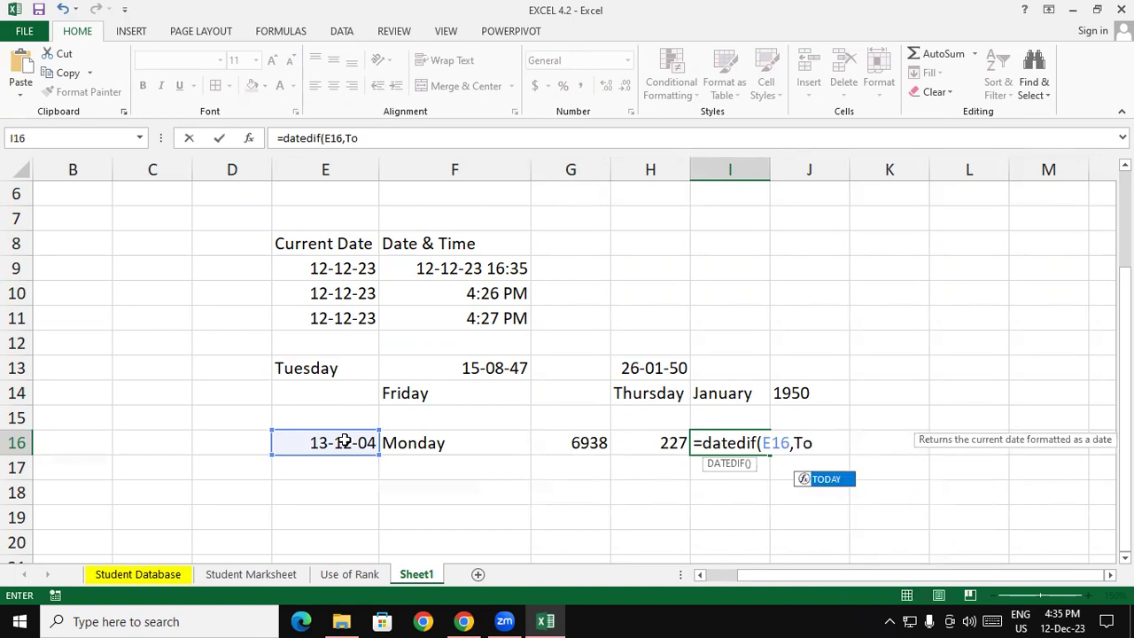
pyautogui.press('Tab')
pyautogui.write(')')
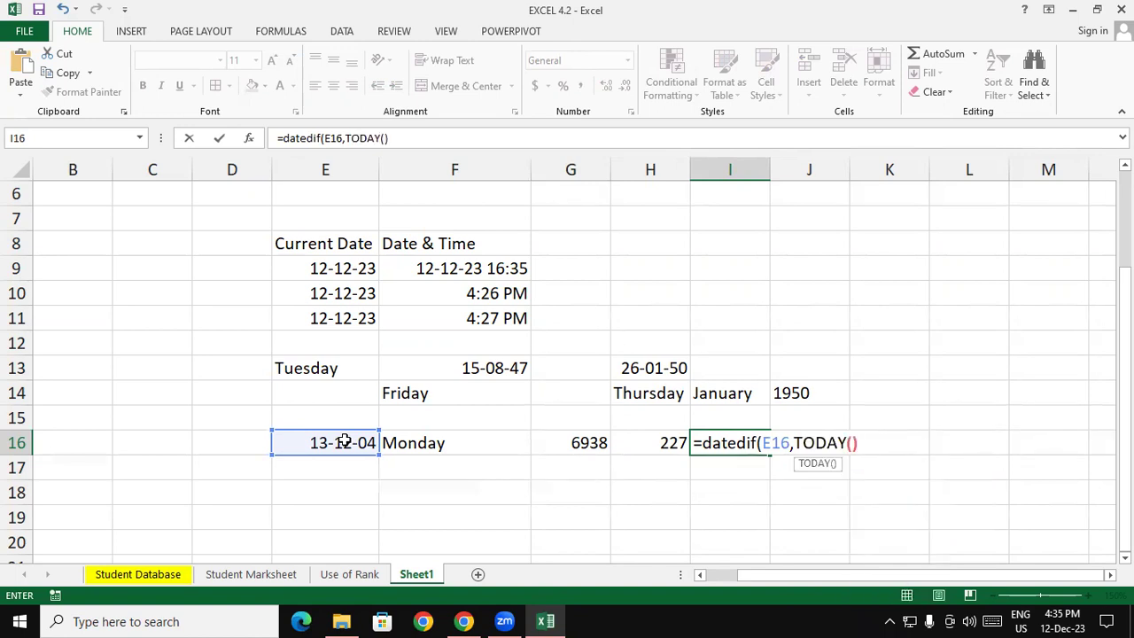
pyautogui.write(',')
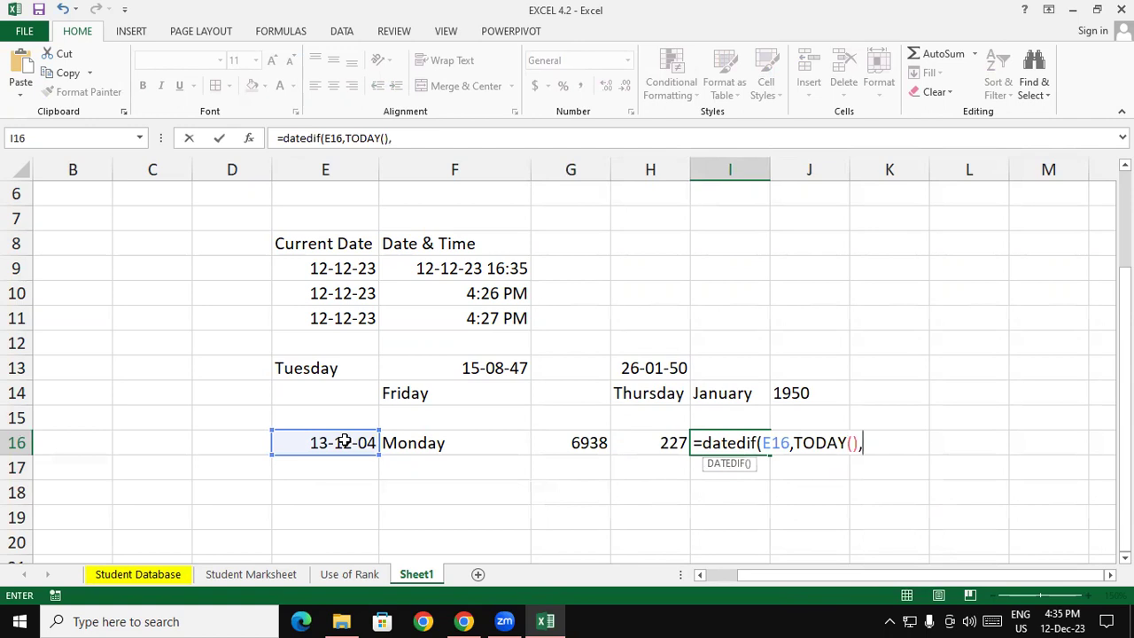
pyautogui.write('"y")')
# - Commit the years formula in I16 so it shows 18
pyautogui.press('Return')
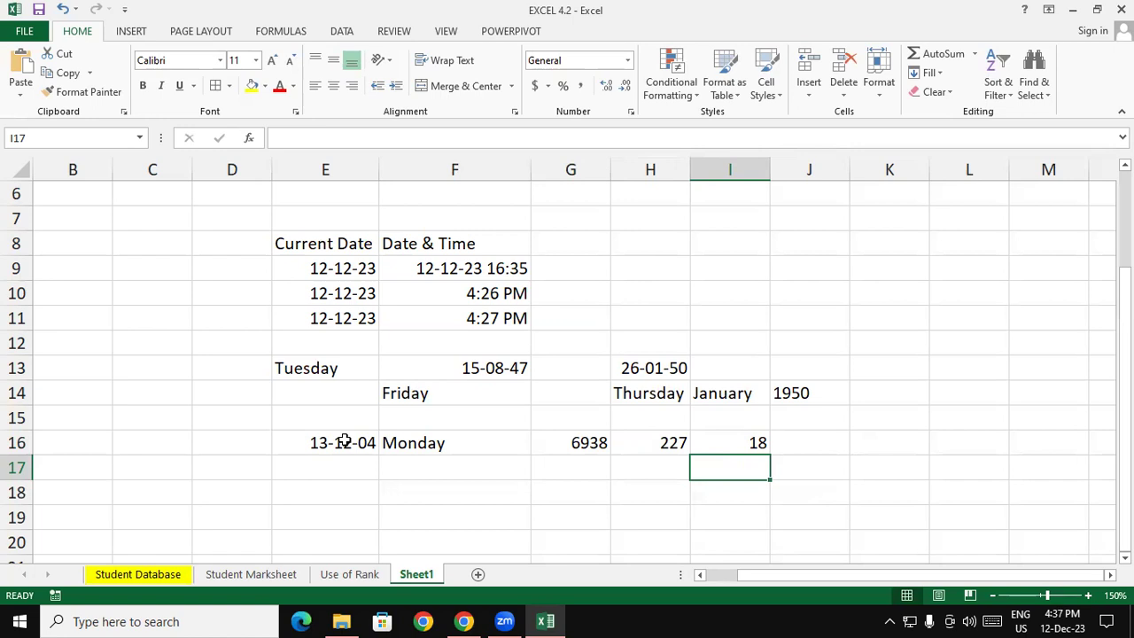
# - Enter =TODAY() in E19 so it shows 12-12-23
pyautogui.scroll(1, 275, 509)
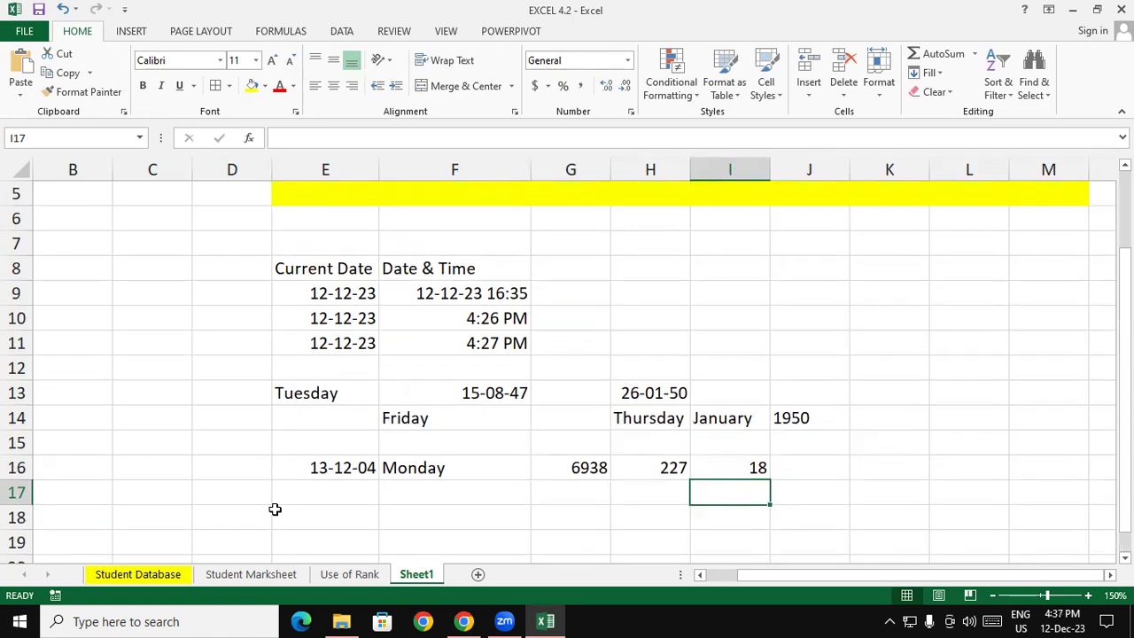
pyautogui.scroll(-1, 275, 509)
pyautogui.scroll(-6, 274, 509)
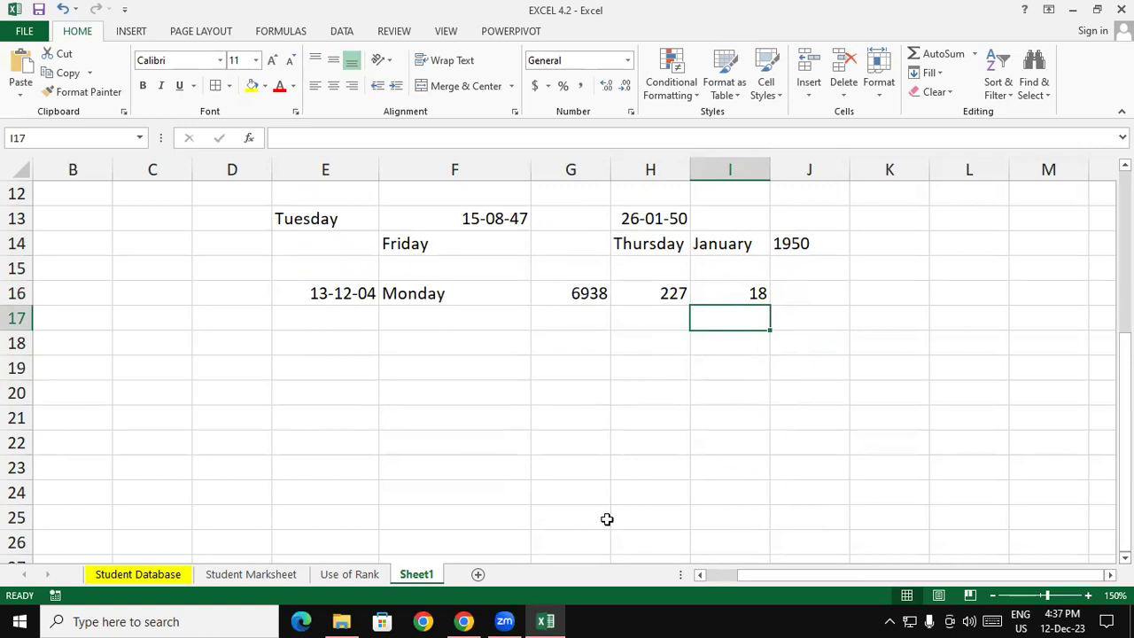
pyautogui.click(315, 365)
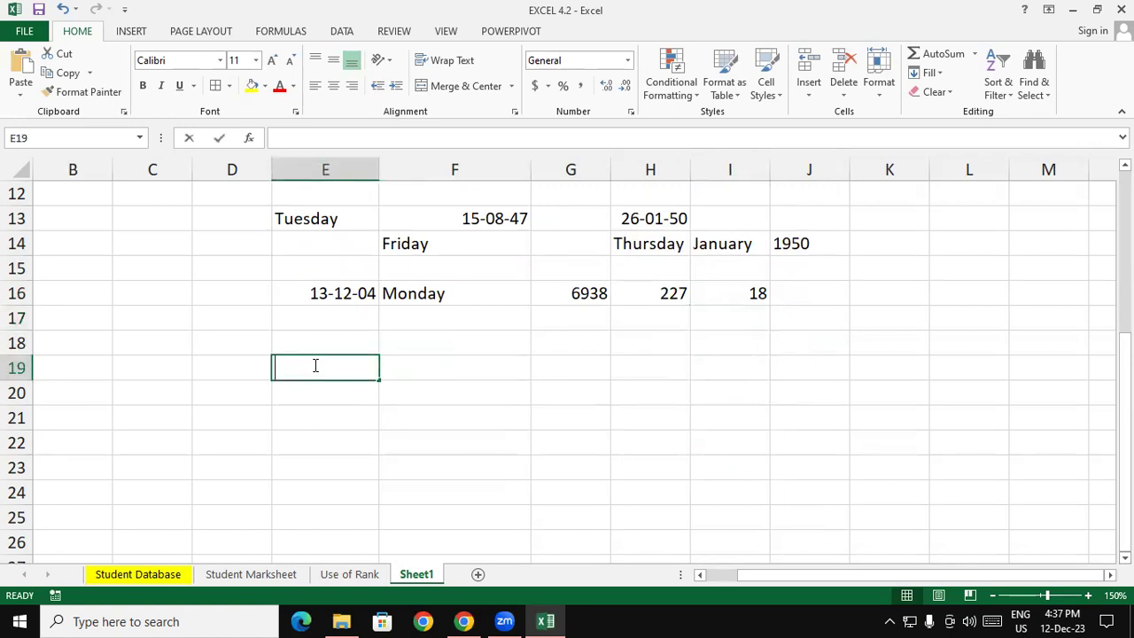
pyautogui.write('=tao')
pyautogui.press('BackSpace')
pyautogui.press('BackSpace')
pyautogui.write('o')
pyautogui.press('Tab')
pyautogui.write(')')
pyautogui.press('Return')
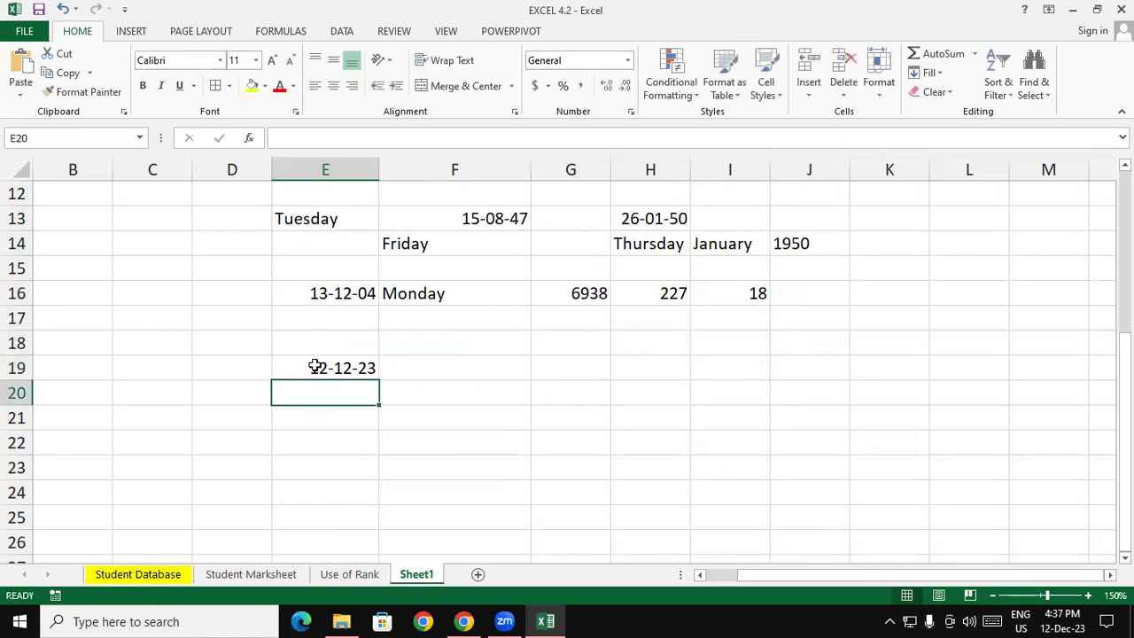
# - Type the date 12-12-2004 into E20 and check both cells' contents
pyautogui.write('12-')
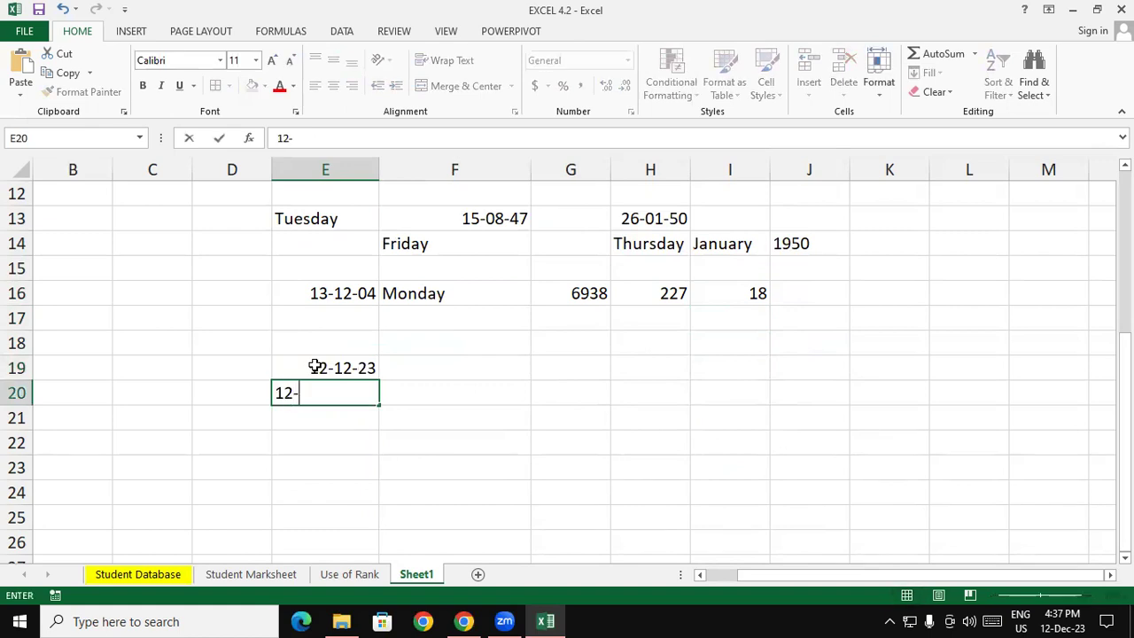
pyautogui.write('12-2004')
pyautogui.press('Return')
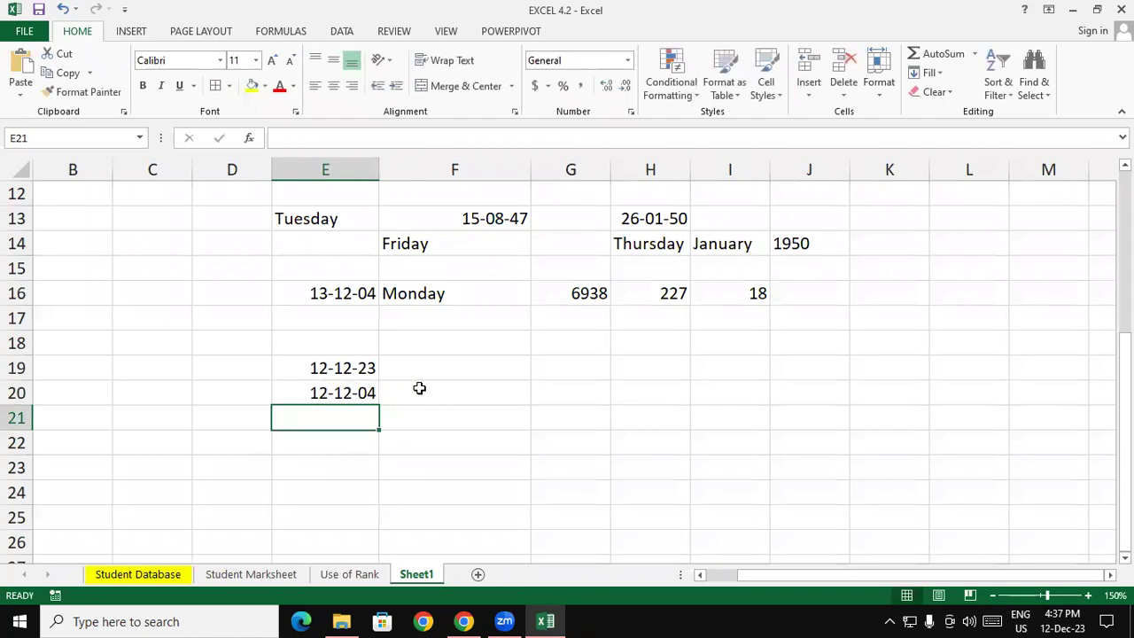
pyautogui.click(346, 392)
pyautogui.click(341, 368)
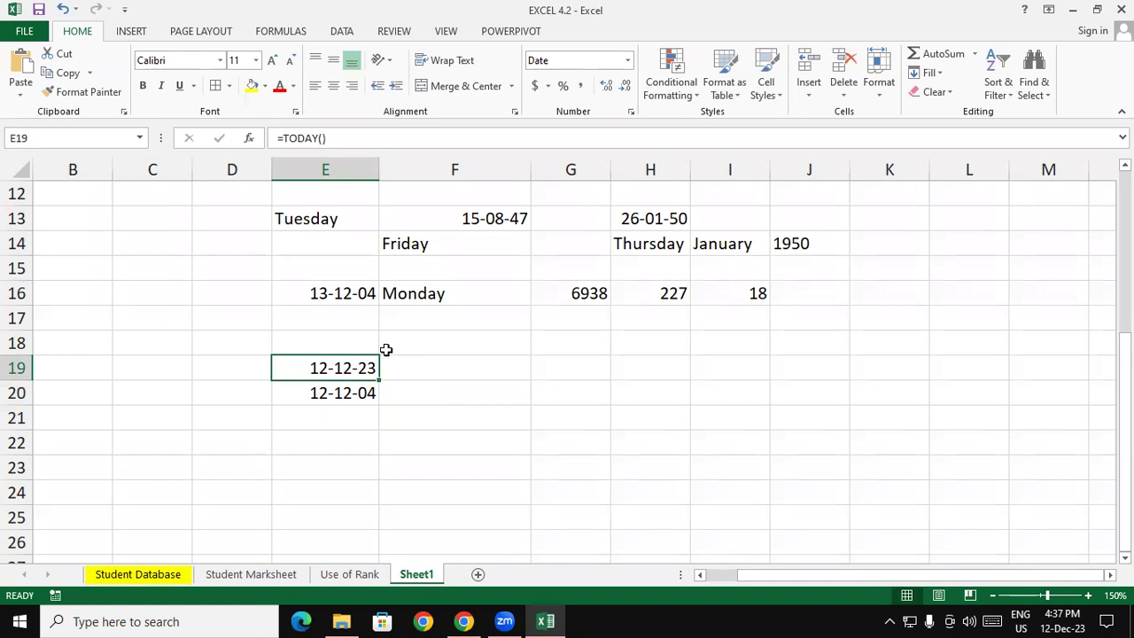
# - Type the headings Day, Month and Year into F19, G19 and H19
pyautogui.click(517, 375)
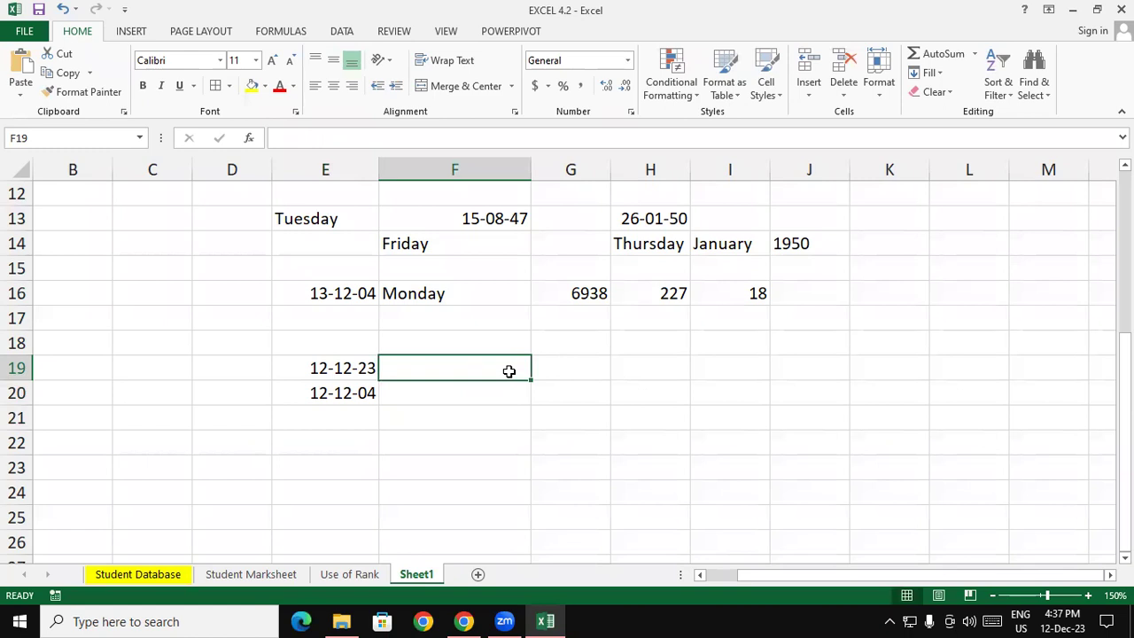
pyautogui.write('DAy')
pyautogui.press('BackSpace')
pyautogui.press('BackSpace')
pyautogui.write('ay')
pyautogui.press('Tab')
pyautogui.write('Month')
pyautogui.press('Tab')
pyautogui.write('Year')
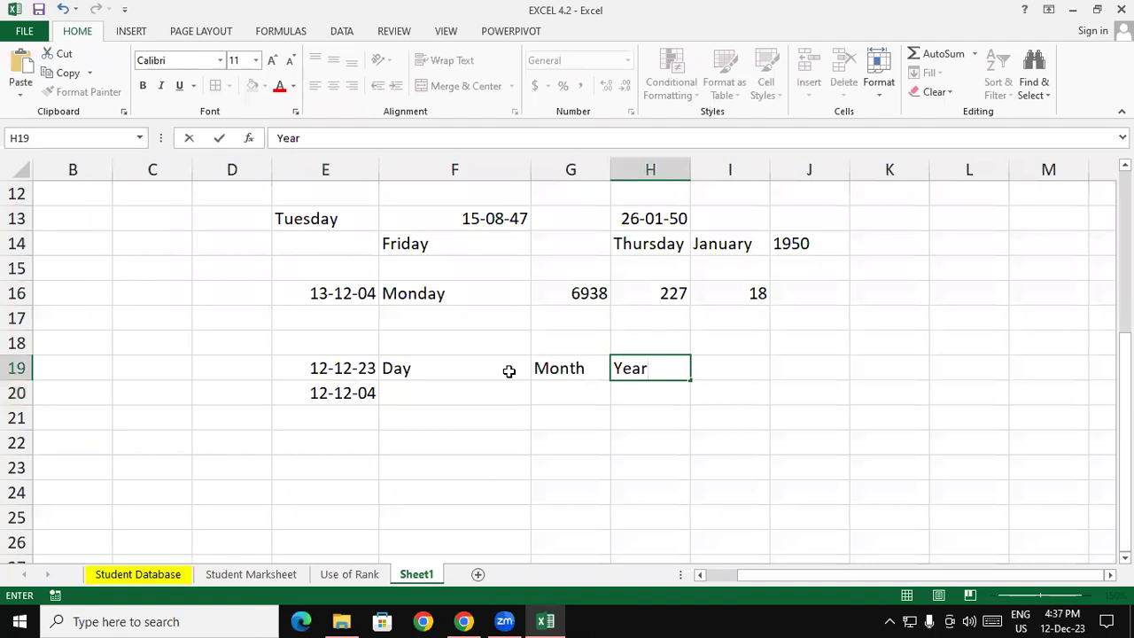
pyautogui.moveTo(499, 372)
pyautogui.mouseDown()
pyautogui.moveTo(590, 373)
pyautogui.moveTo(437, 400)
pyautogui.mouseUp()
# - Swap the Day and Year headings so row 19 reads Year, Month, Day
pyautogui.click(646, 409)
pyautogui.click(638, 373)
pyautogui.click(440, 365)
pyautogui.click(562, 365)
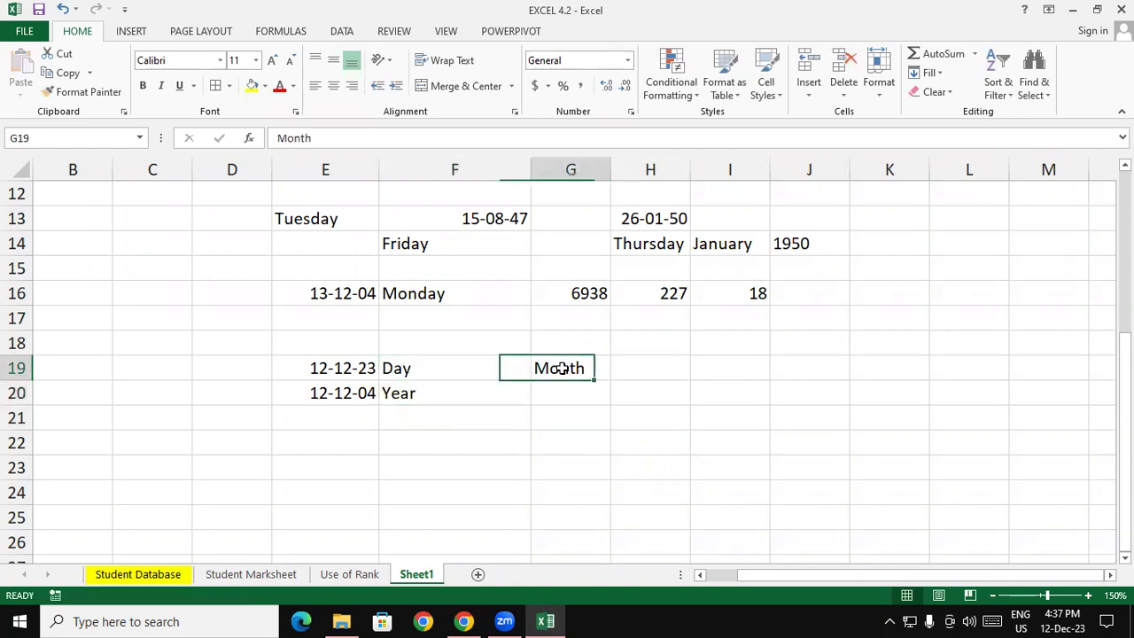
pyautogui.click(477, 365)
pyautogui.moveTo(461, 358); pyautogui.dragTo(630, 357)
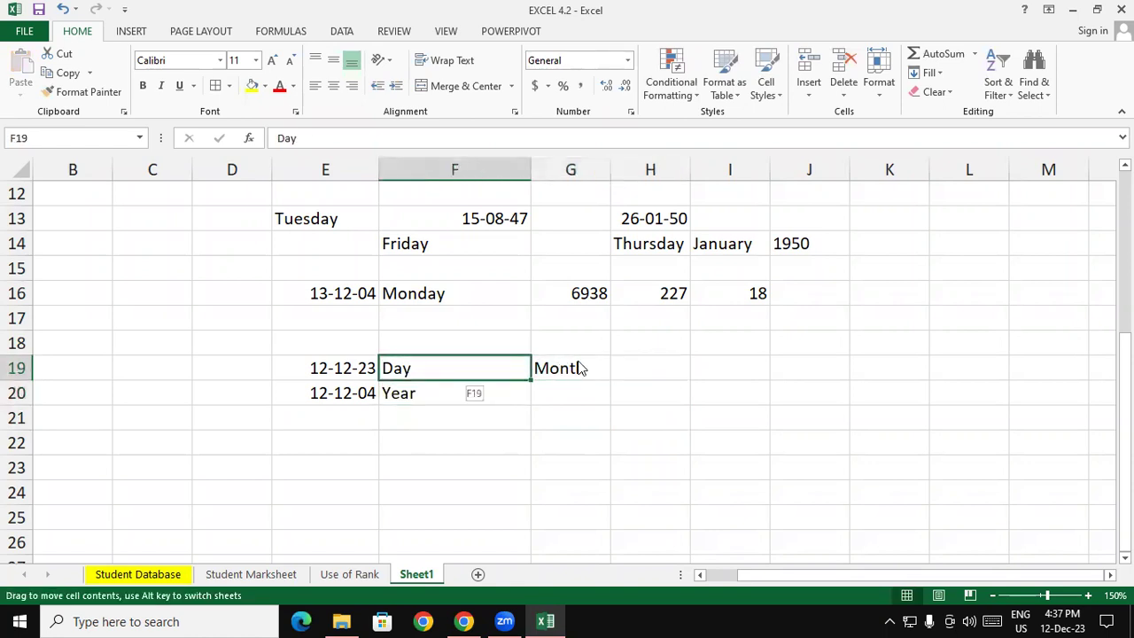
pyautogui.click(424, 388)
pyautogui.moveTo(435, 381); pyautogui.dragTo(440, 365)
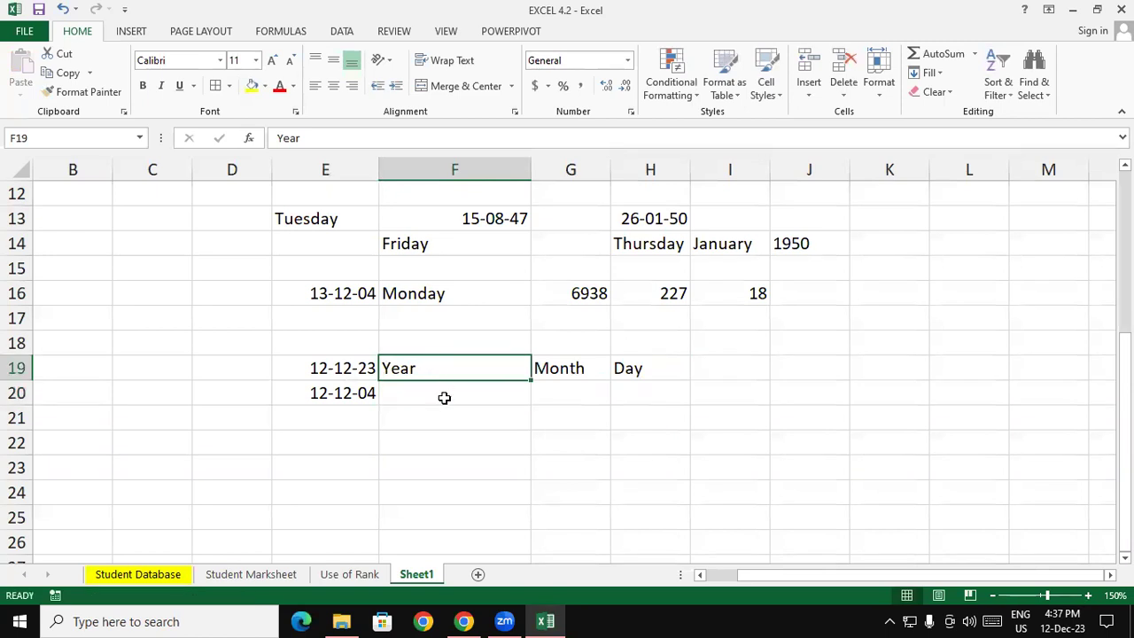
pyautogui.click(461, 395)
pyautogui.click(601, 388)
pyautogui.click(648, 385)
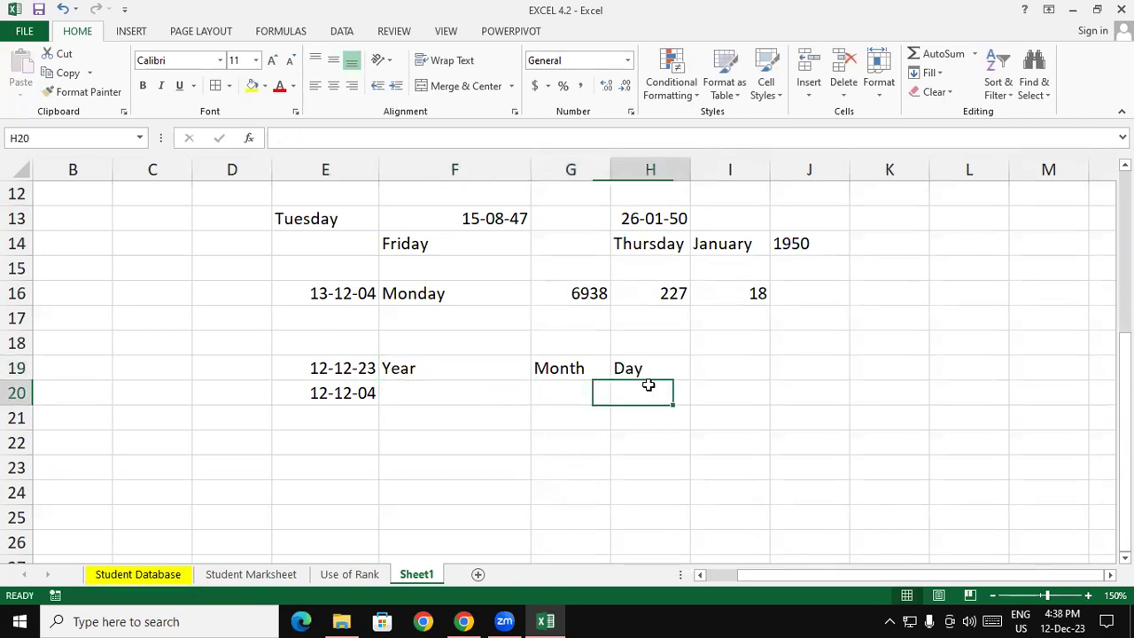
pyautogui.click(493, 390)
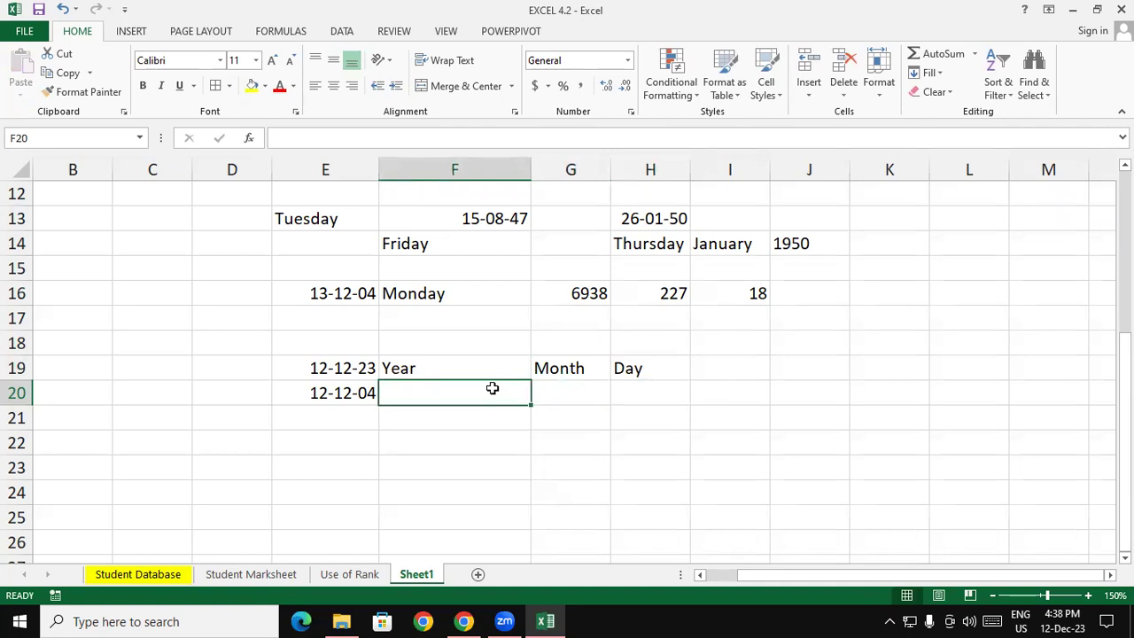
# - Enter =DATEDIF(E20,E19,"y") in F20 to compute the age in whole years
pyautogui.write('=datedi')
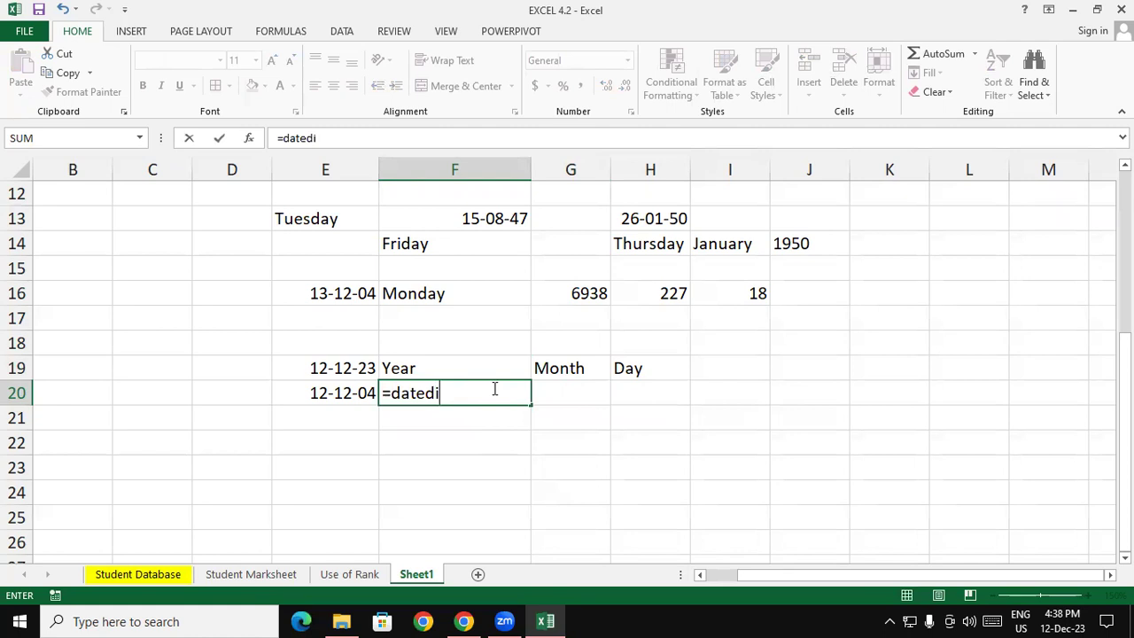
pyautogui.write('d')
pyautogui.press('BackSpace')
pyautogui.write('(')
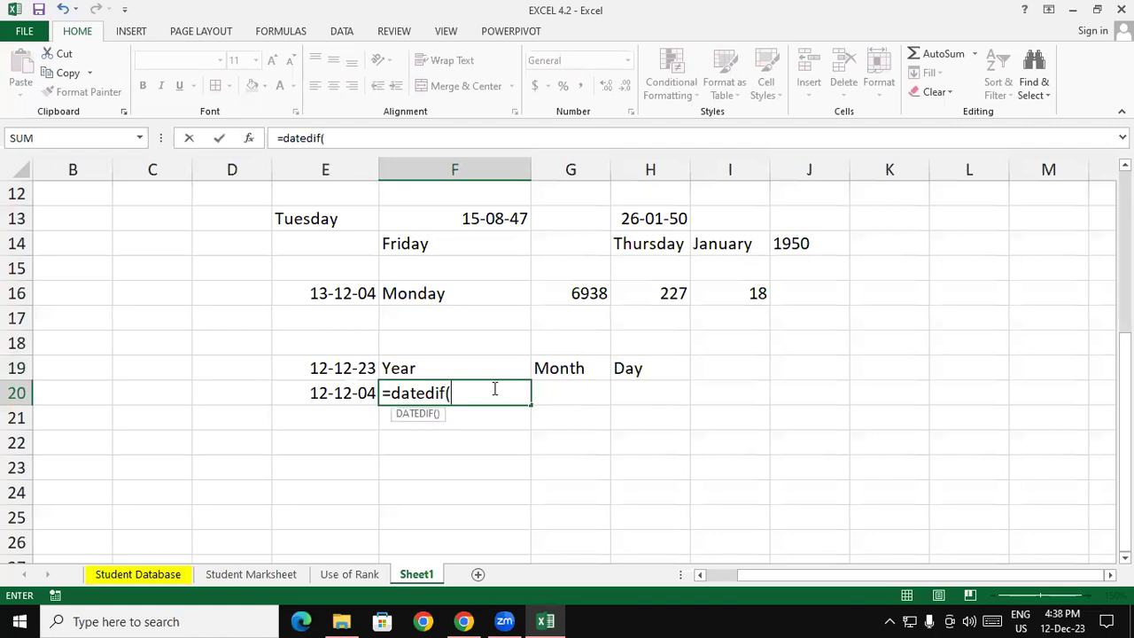
pyautogui.click(324, 389)
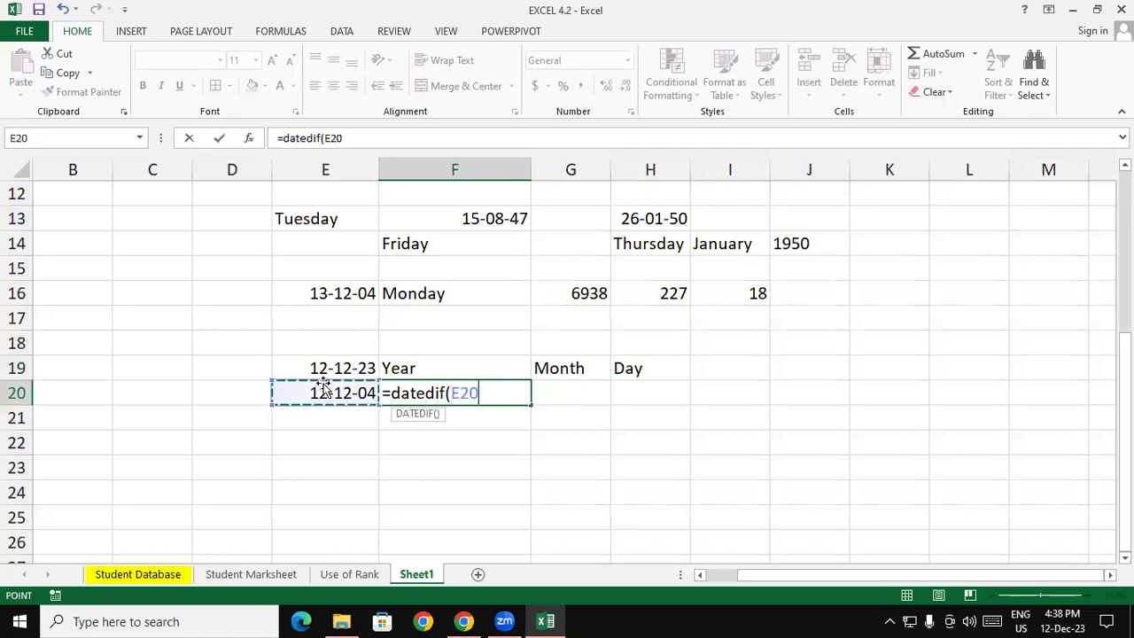
pyautogui.write(',')
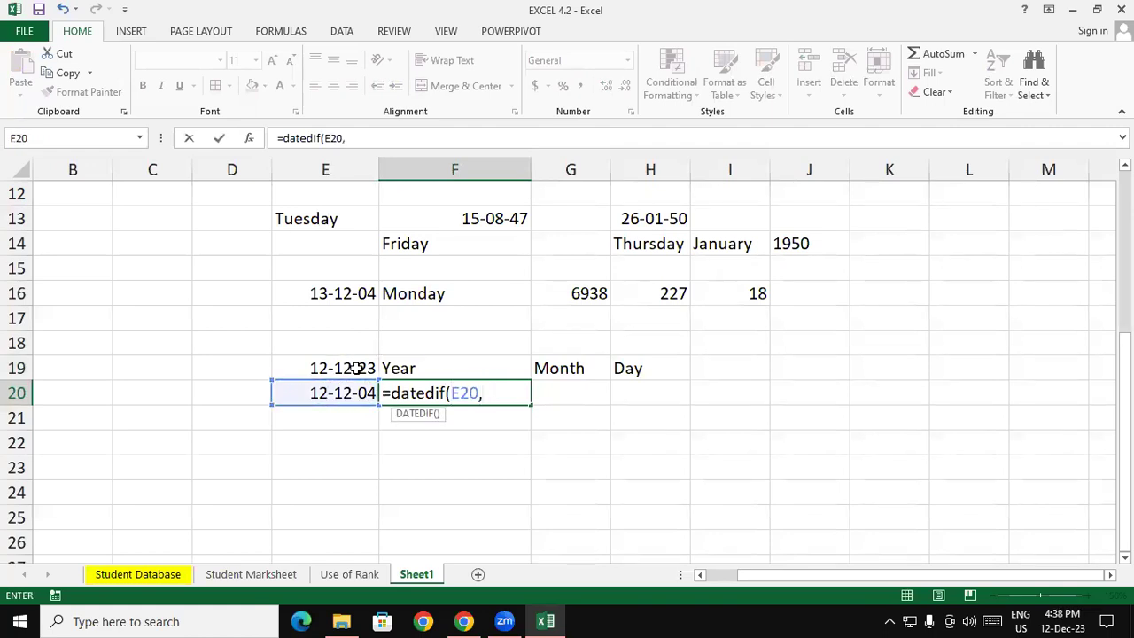
pyautogui.click(347, 368)
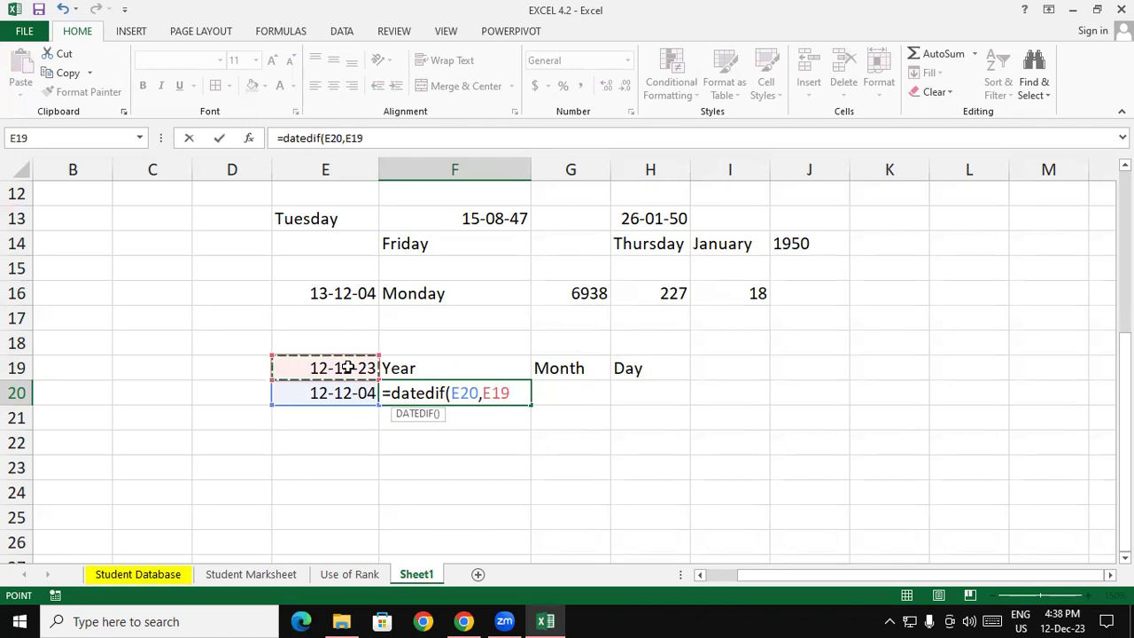
pyautogui.write(',"y')
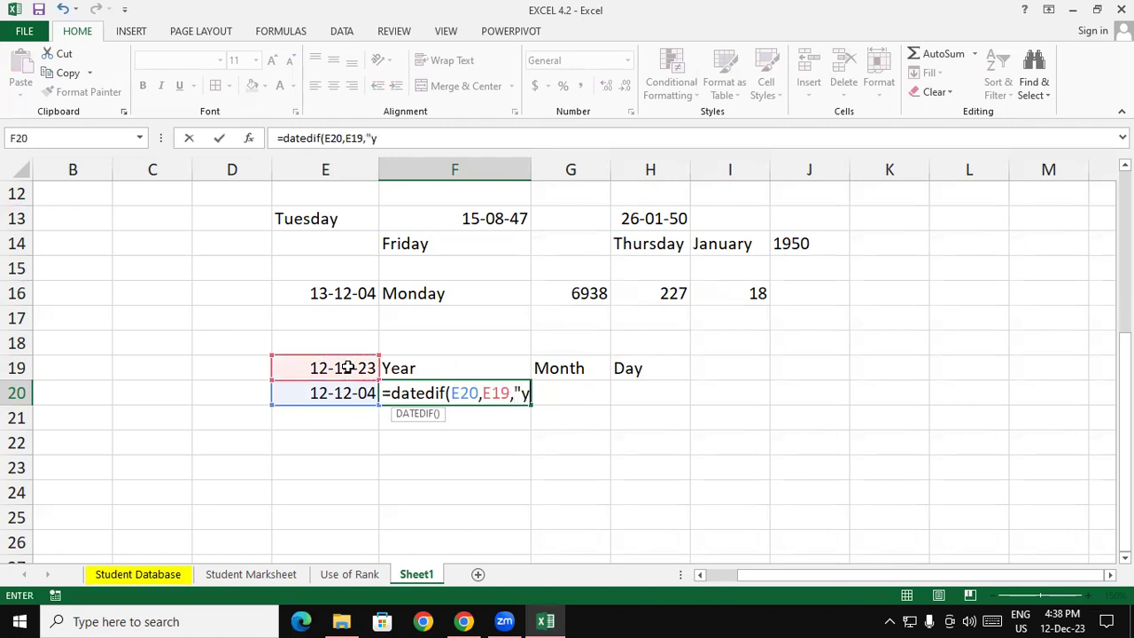
pyautogui.write('")')
pyautogui.press('Return')
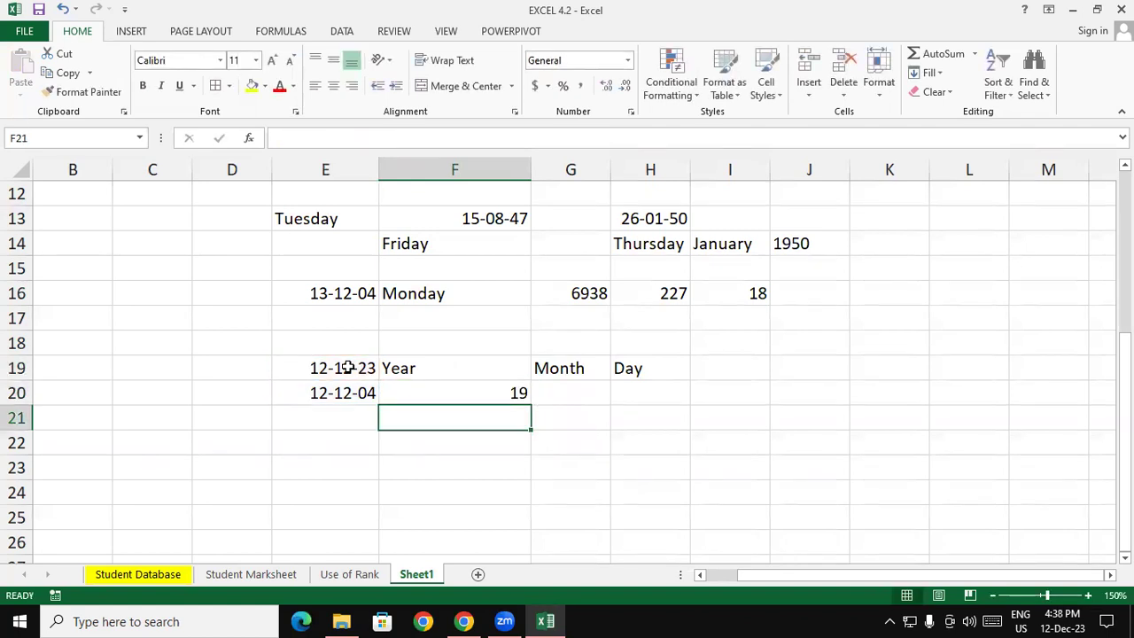
# - Change the birth date in E20 from 12-12-2004 to 13-12-2004
pyautogui.press('Up')
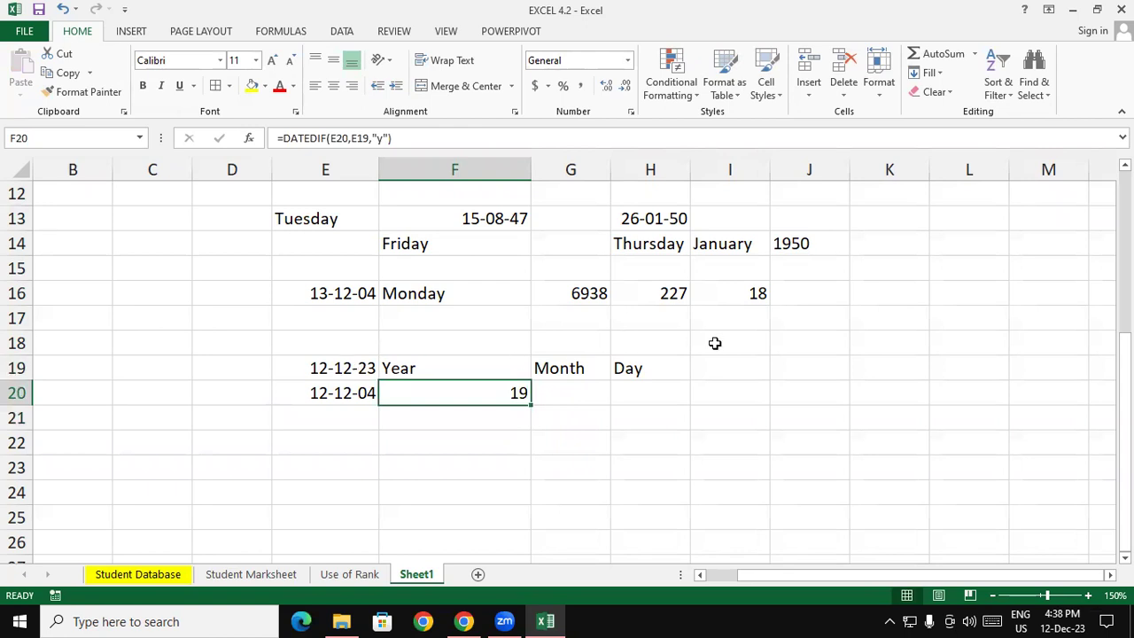
pyautogui.doubleClick(500, 391)
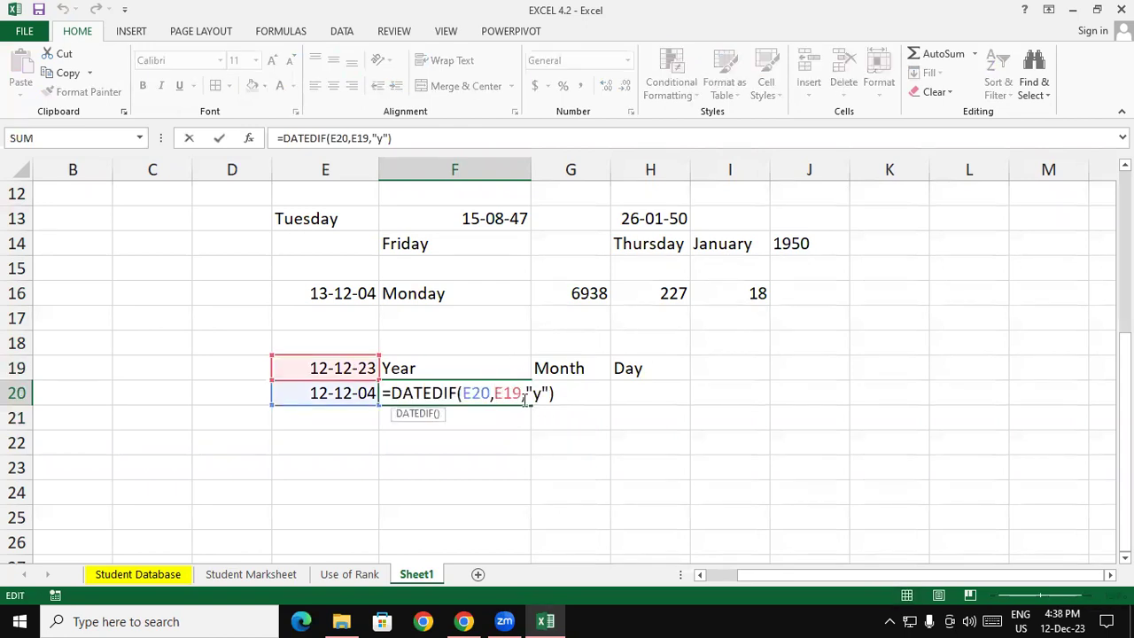
pyautogui.press('Escape')
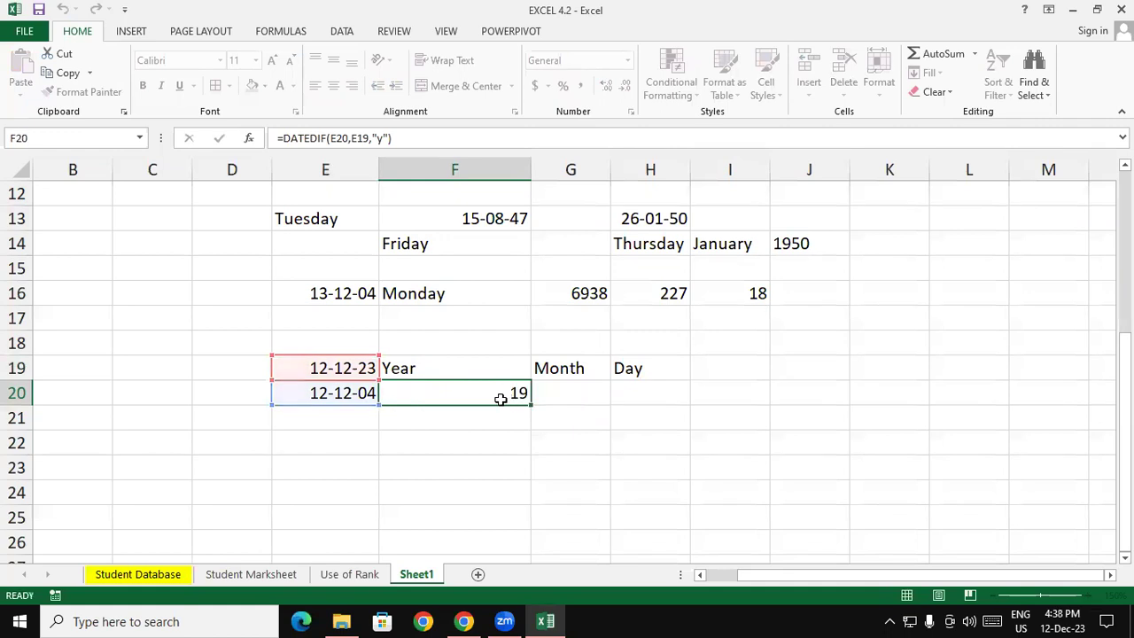
pyautogui.doubleClick(329, 393)
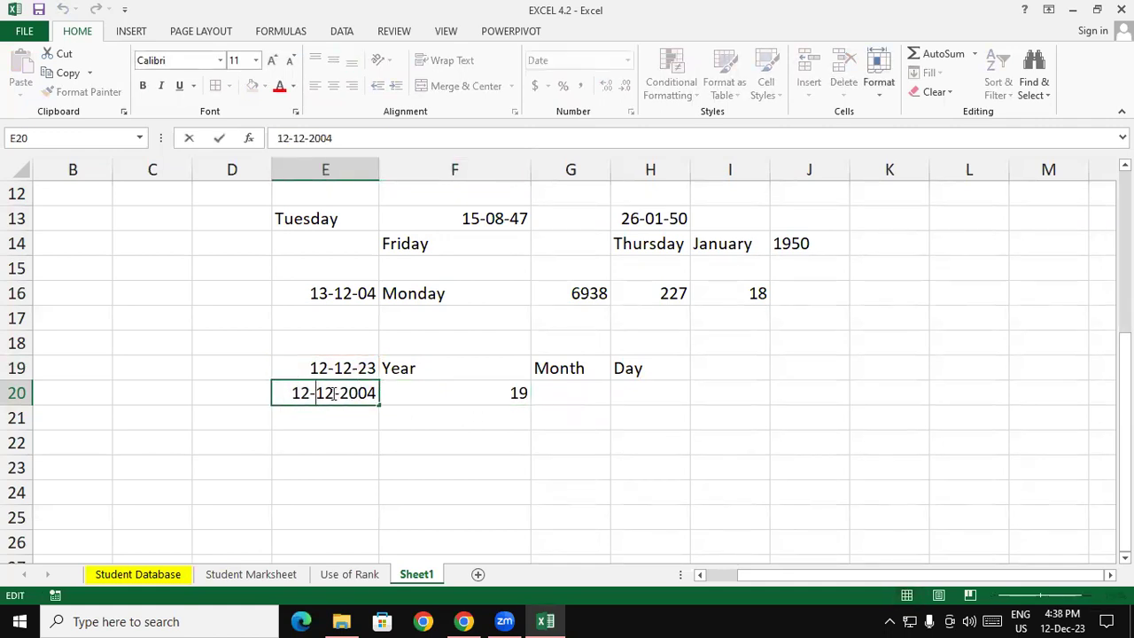
pyautogui.moveTo(311, 390); pyautogui.dragTo(300, 391)
pyautogui.write('3')
pyautogui.press('Return')
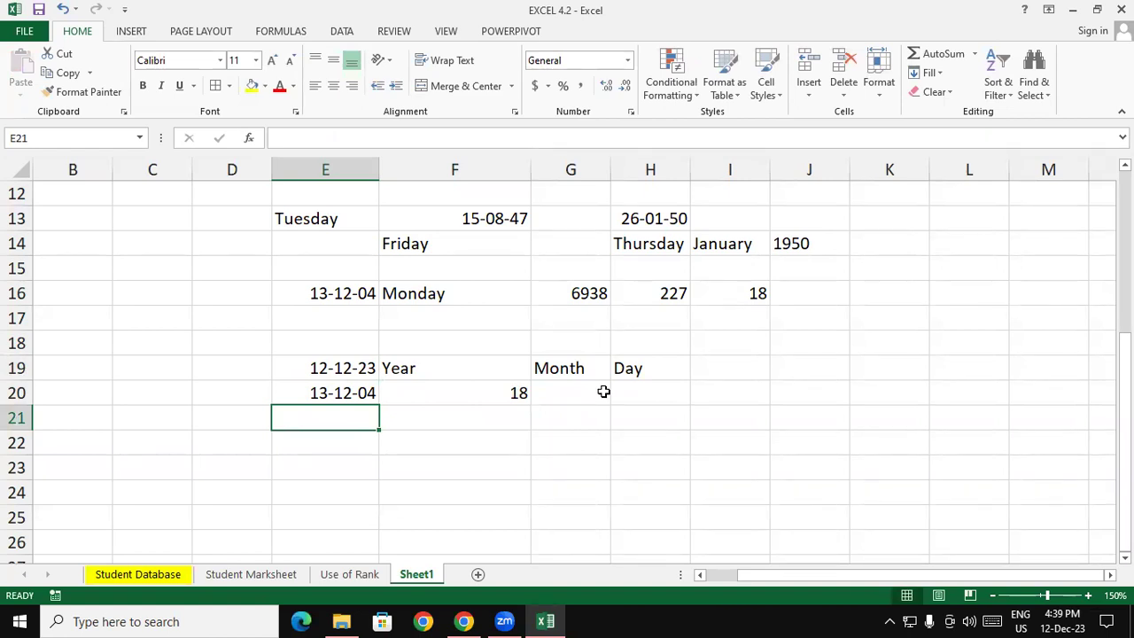
# - Enter =DATEDIF(E20,E19,"ym") in G20 so it shows the leftover 11 months
pyautogui.click(602, 392)
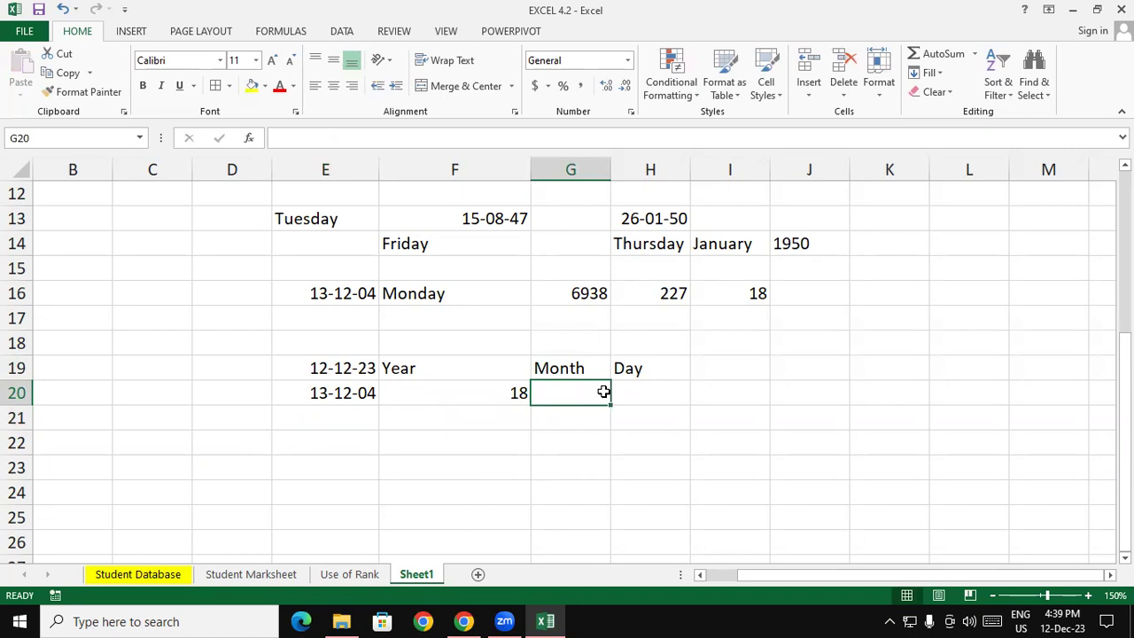
pyautogui.write('=d')
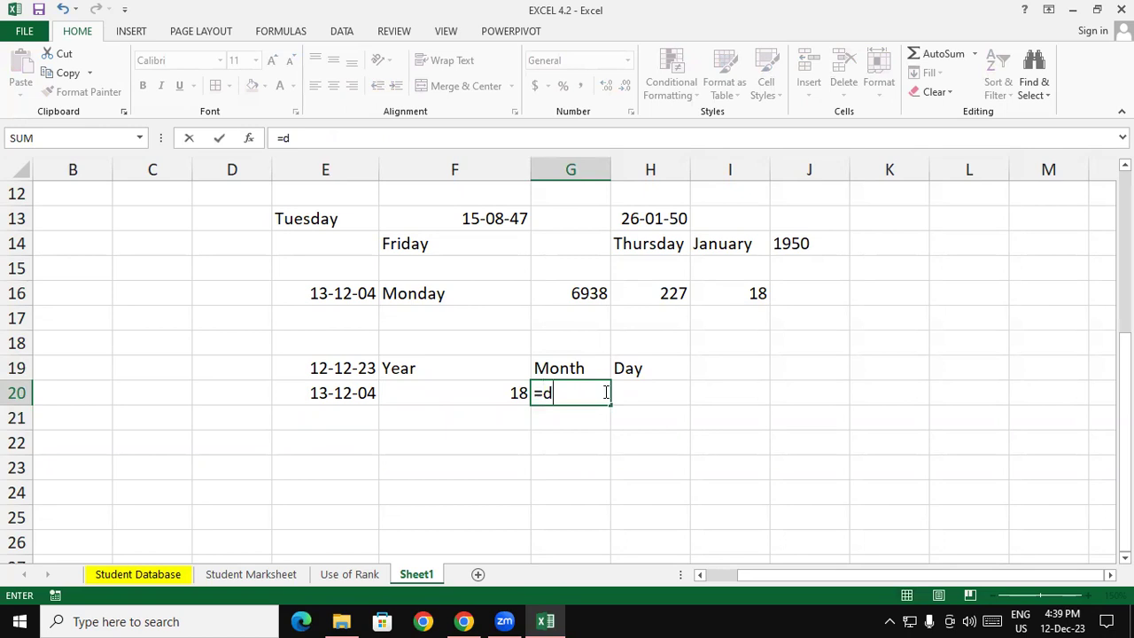
pyautogui.write('ated')
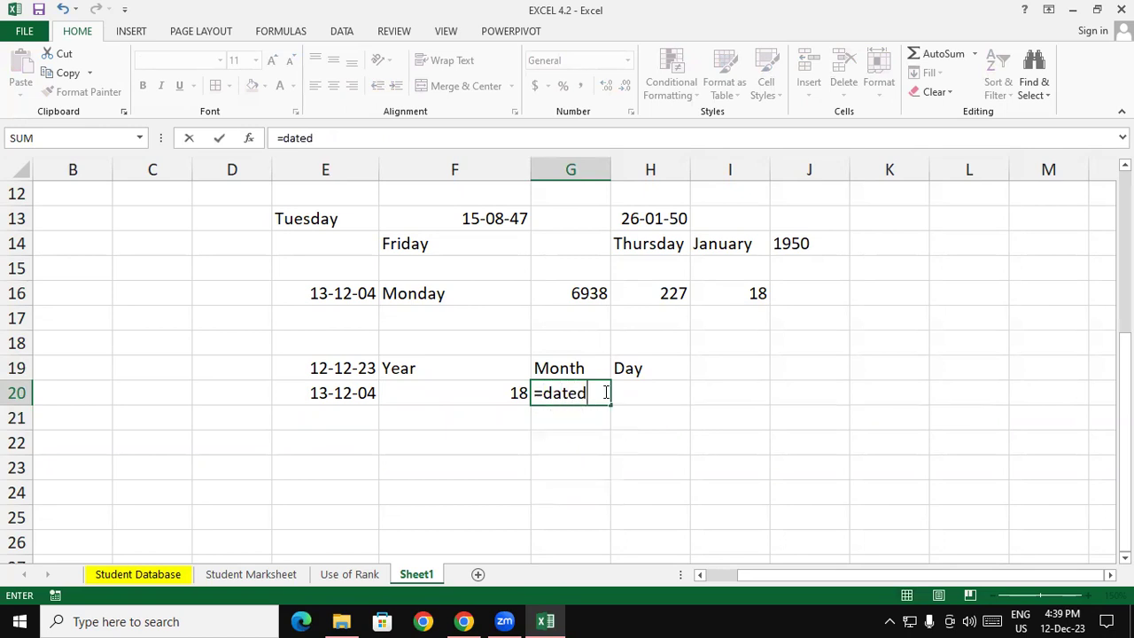
pyautogui.write('if(')
pyautogui.click(310, 392)
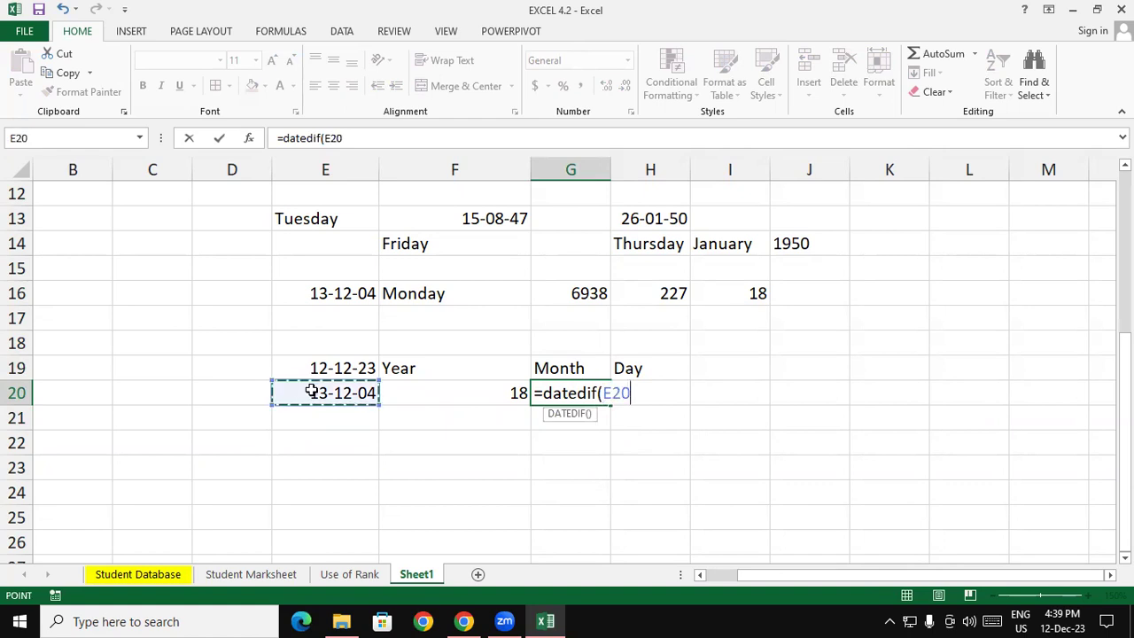
pyautogui.write(',')
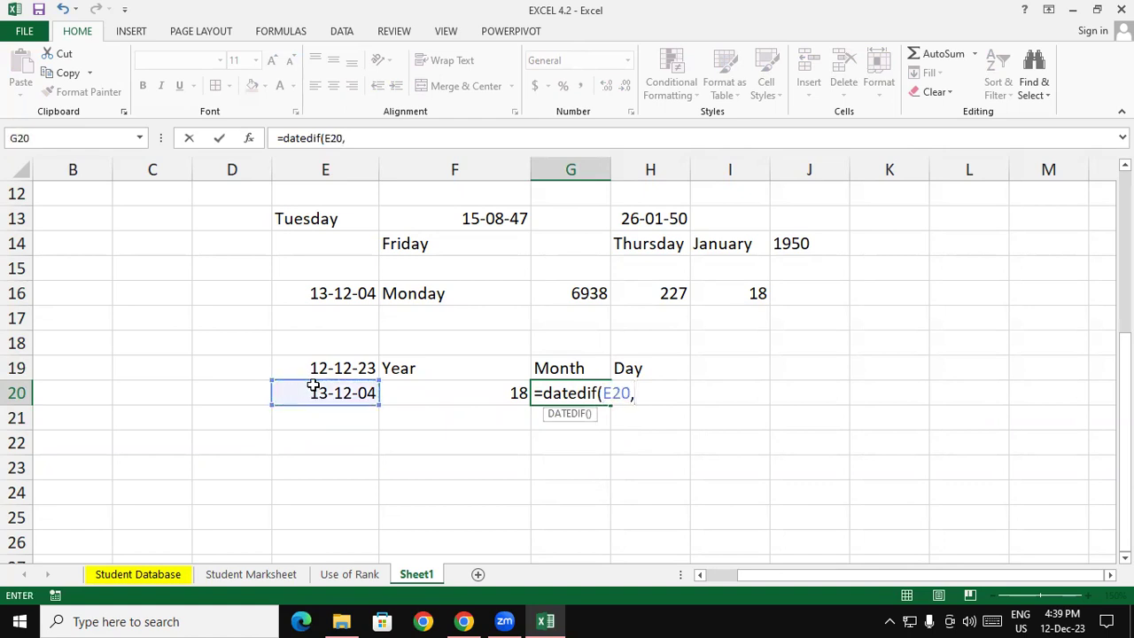
pyautogui.click(310, 368)
pyautogui.write(',"')
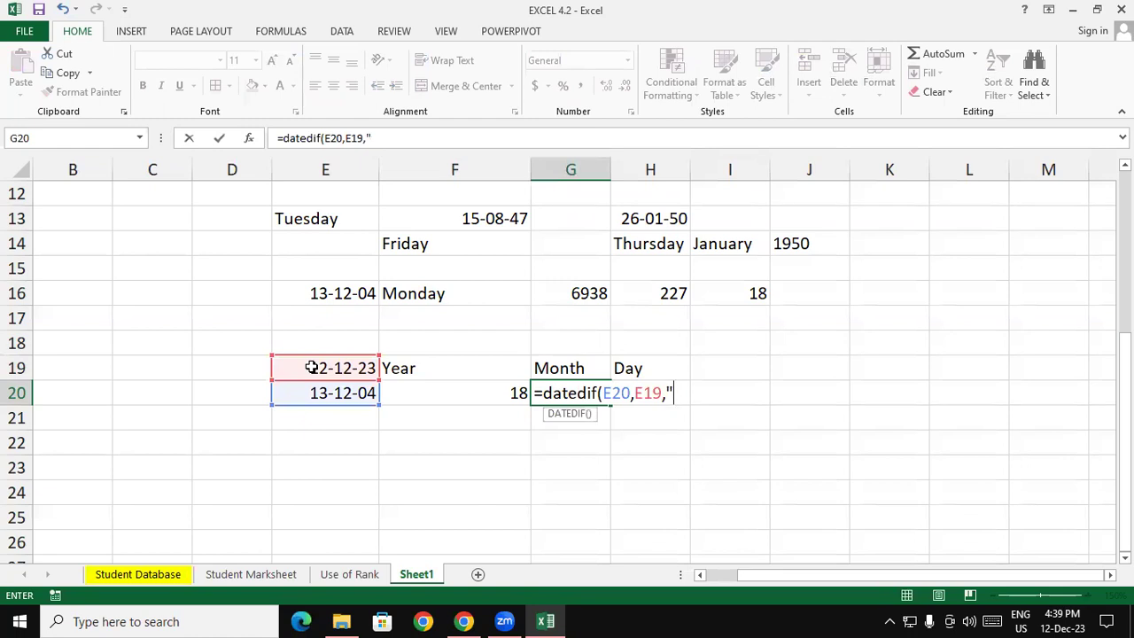
pyautogui.write('ym')
pyautogui.write('"')
pyautogui.press('Return')
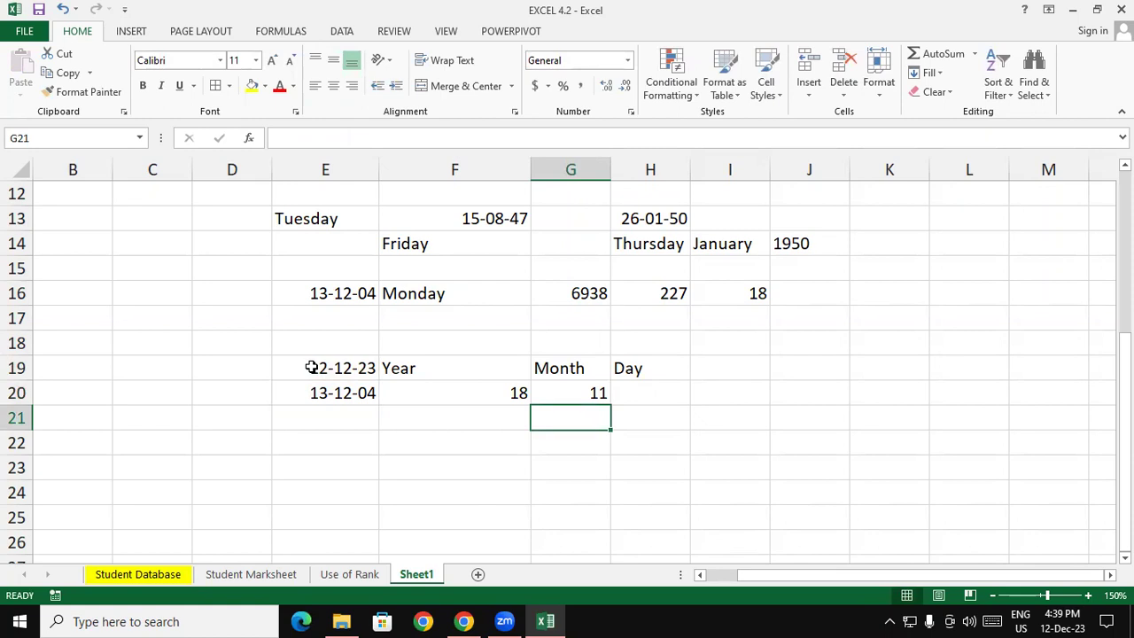
pyautogui.click(642, 388)
# - Enter =DATEDIF(E20,E19,"md") in H20 so it shows the leftover 29 days
pyautogui.write('=da')
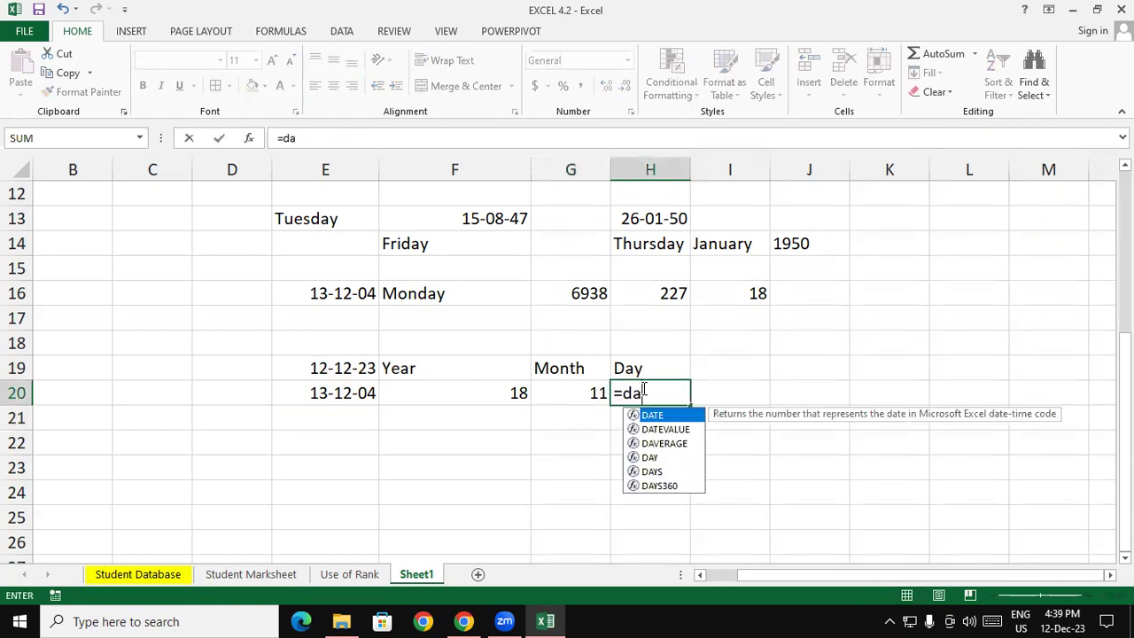
pyautogui.write('ted')
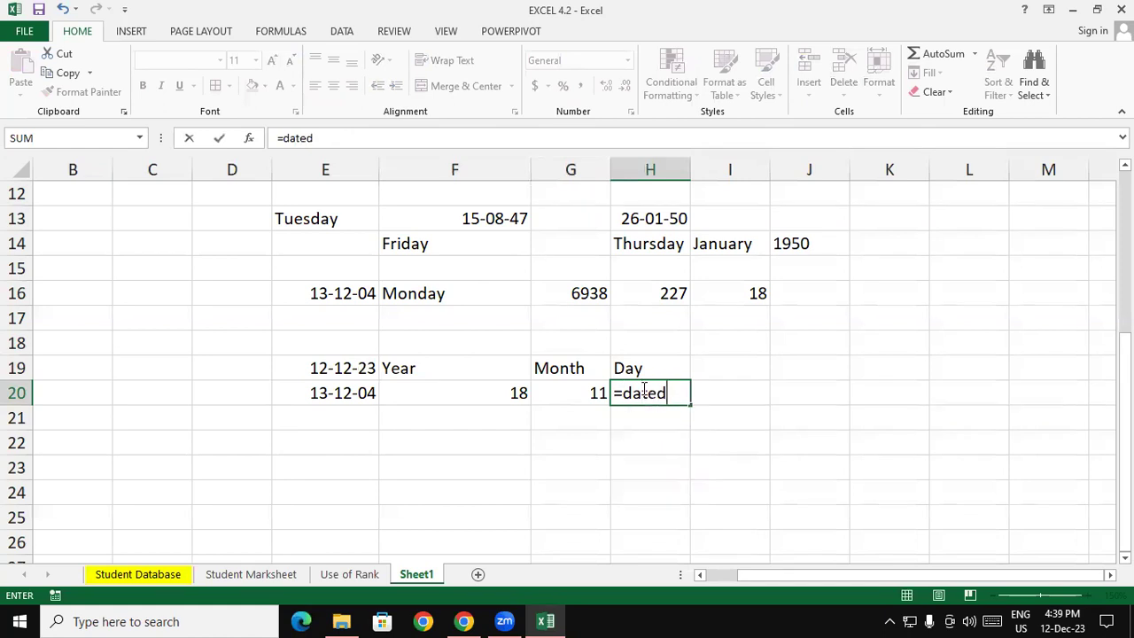
pyautogui.write('if(')
pyautogui.click(347, 396)
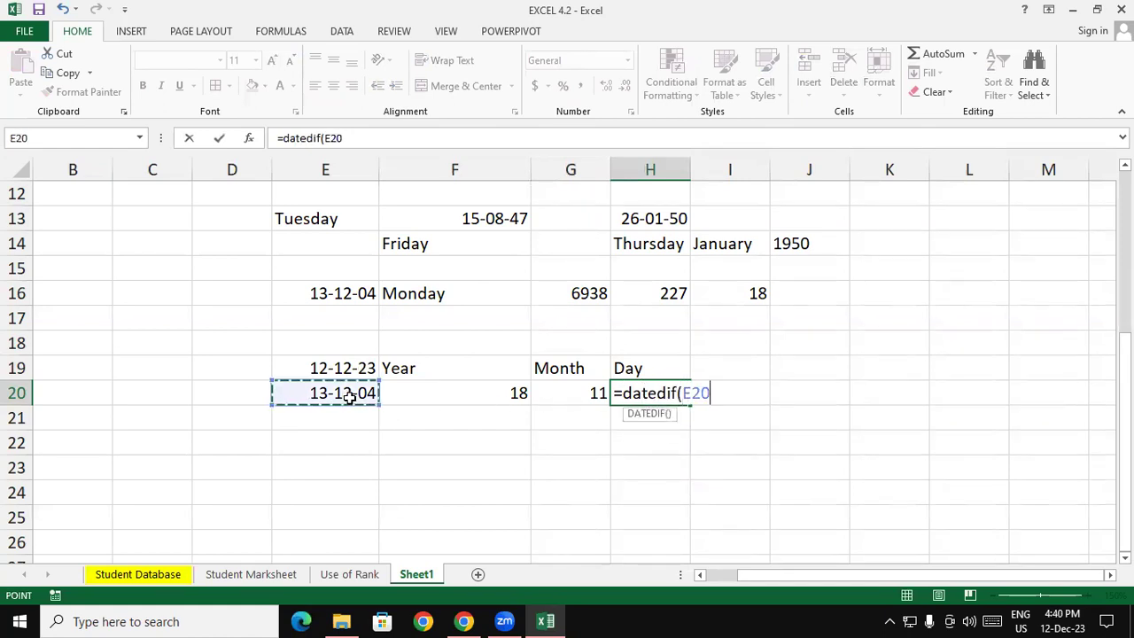
pyautogui.write(',')
pyautogui.click(337, 369)
pyautogui.write(',"')
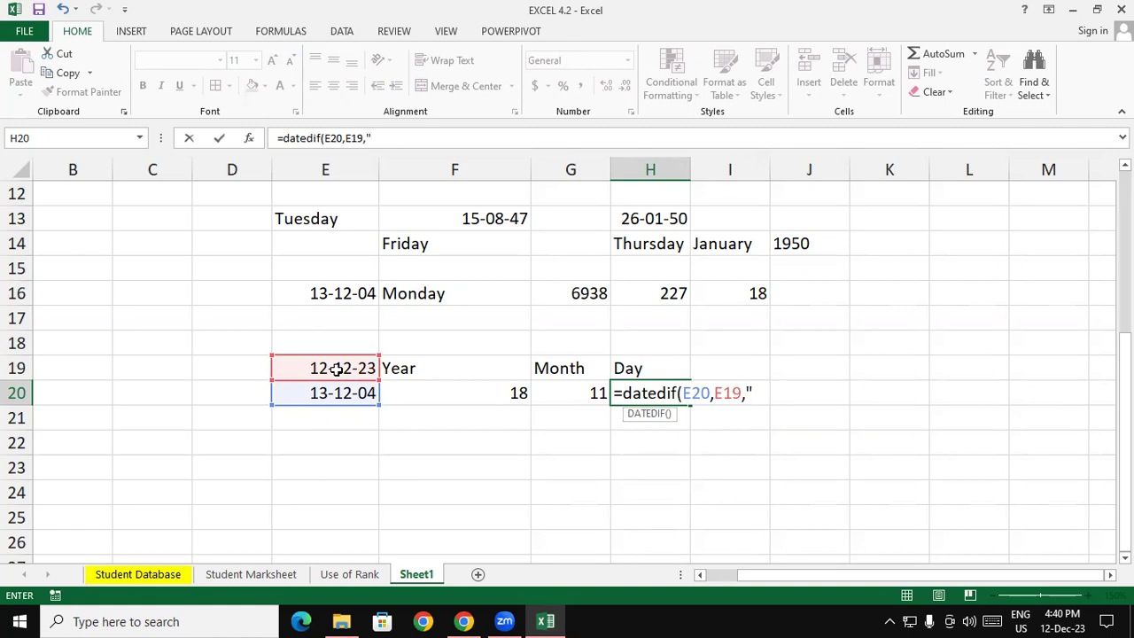
pyautogui.write('md")')
pyautogui.press('Return')
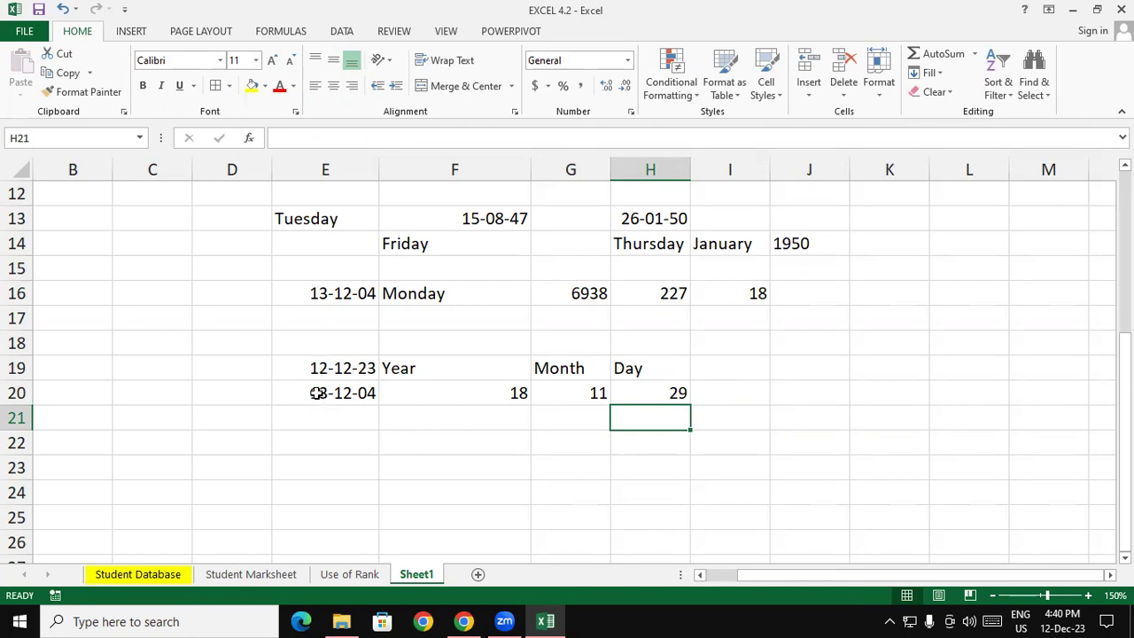
pyautogui.click(317, 394)
# - Replace the =TODAY() formula in E19 with the fixed date 13-12-2023
pyautogui.doubleClick(315, 367)
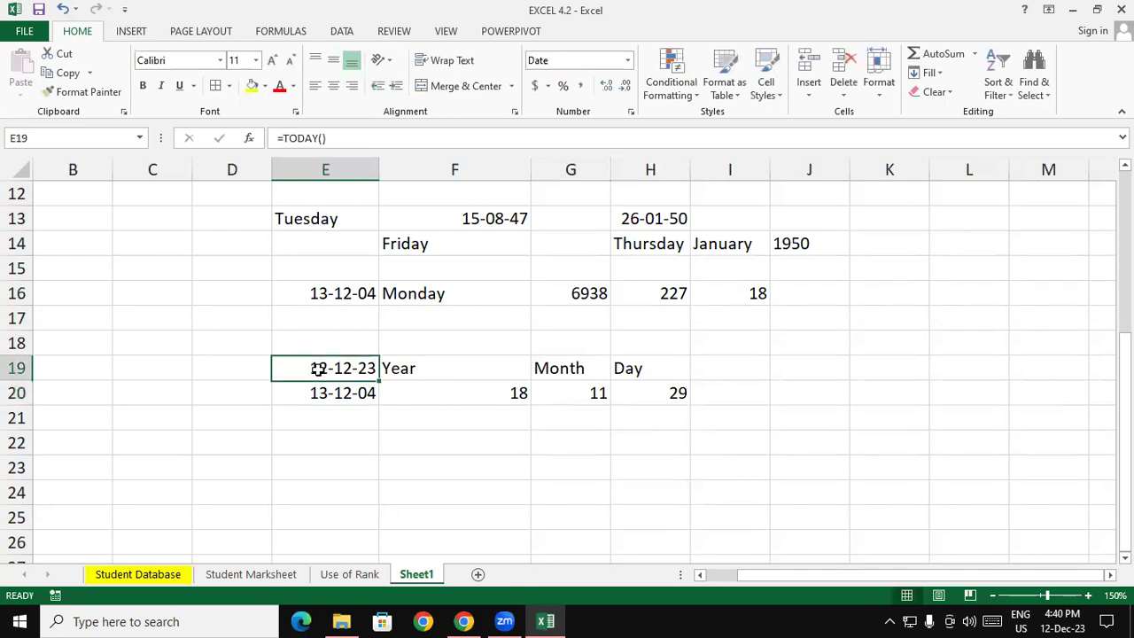
pyautogui.click(329, 441)
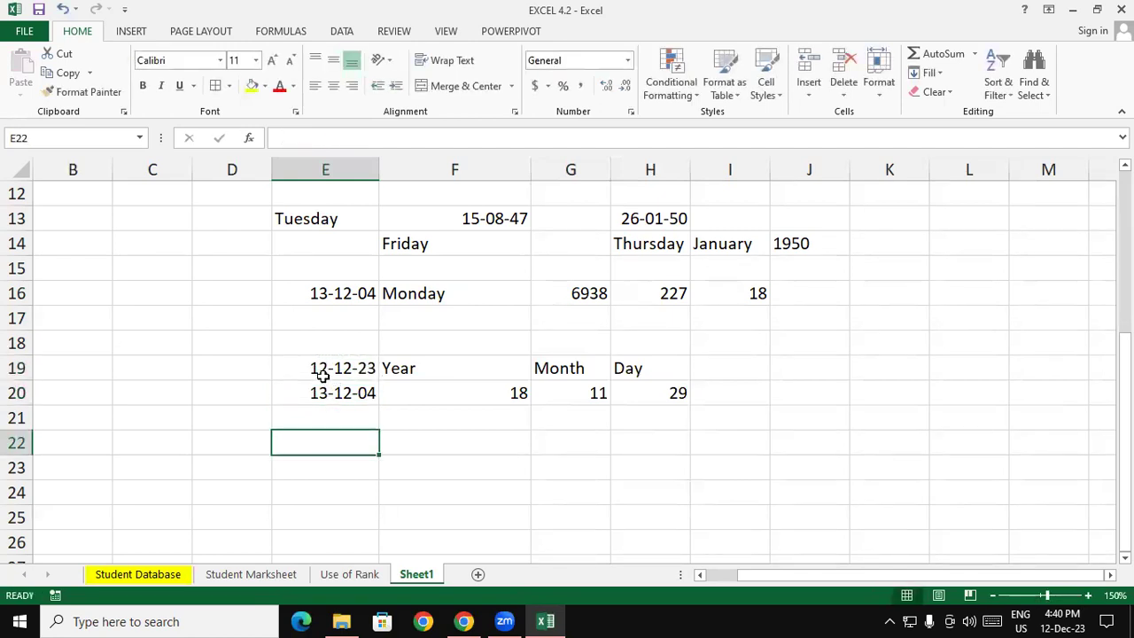
pyautogui.click(326, 371)
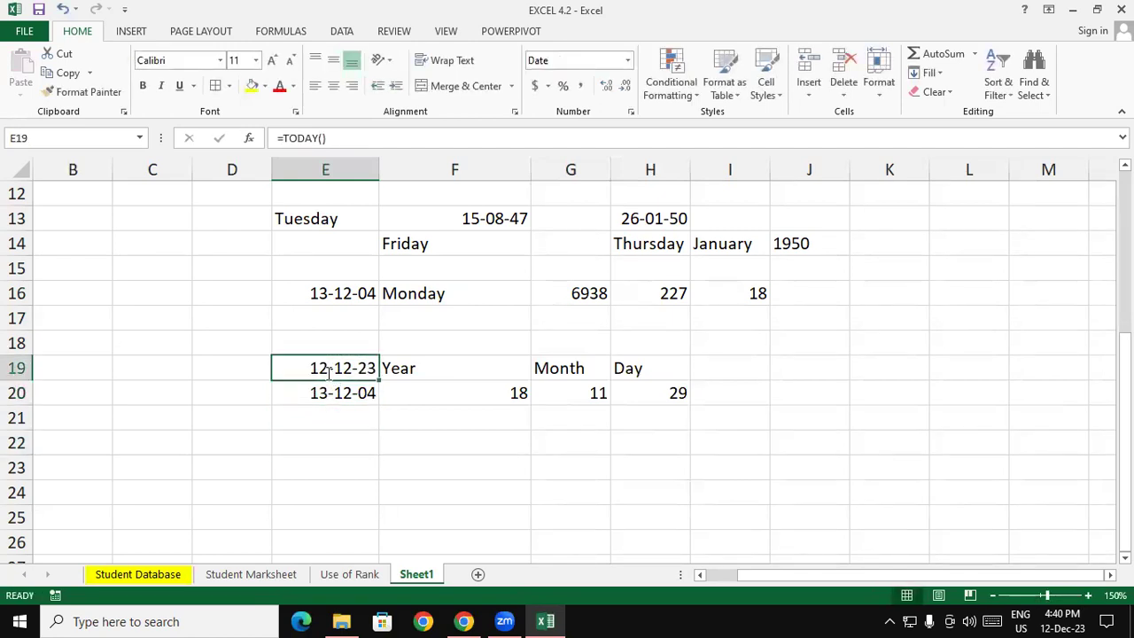
pyautogui.write('13-12-2023')
pyautogui.press('Return')
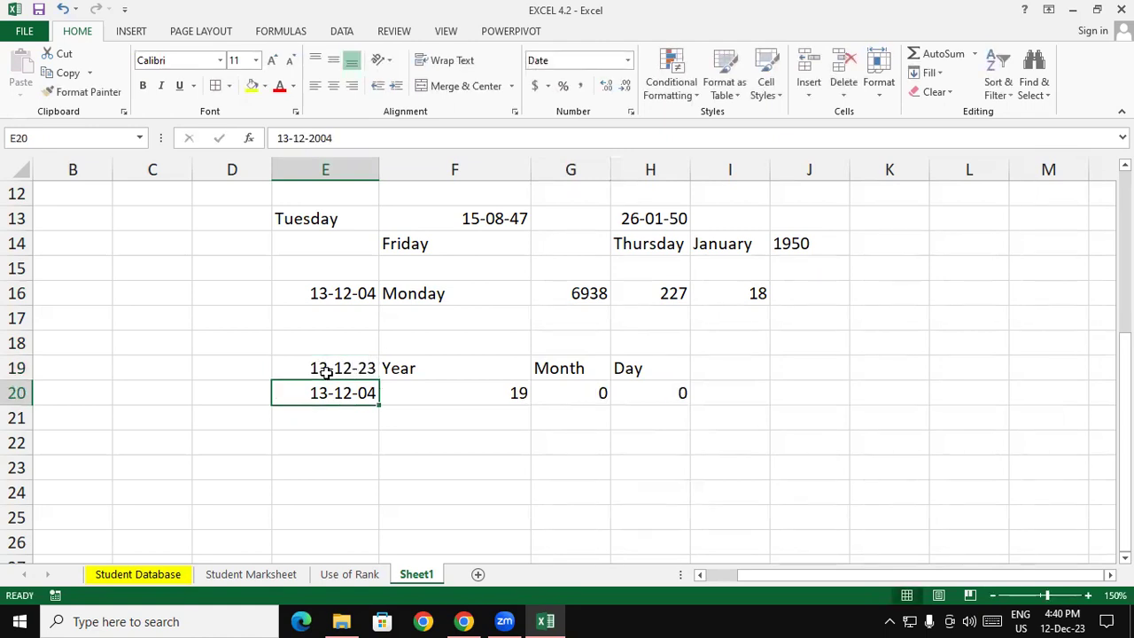
# - Review the recalculated results in F20:H20, now 19 years, 0 months, 0 days
pyautogui.click(604, 393)
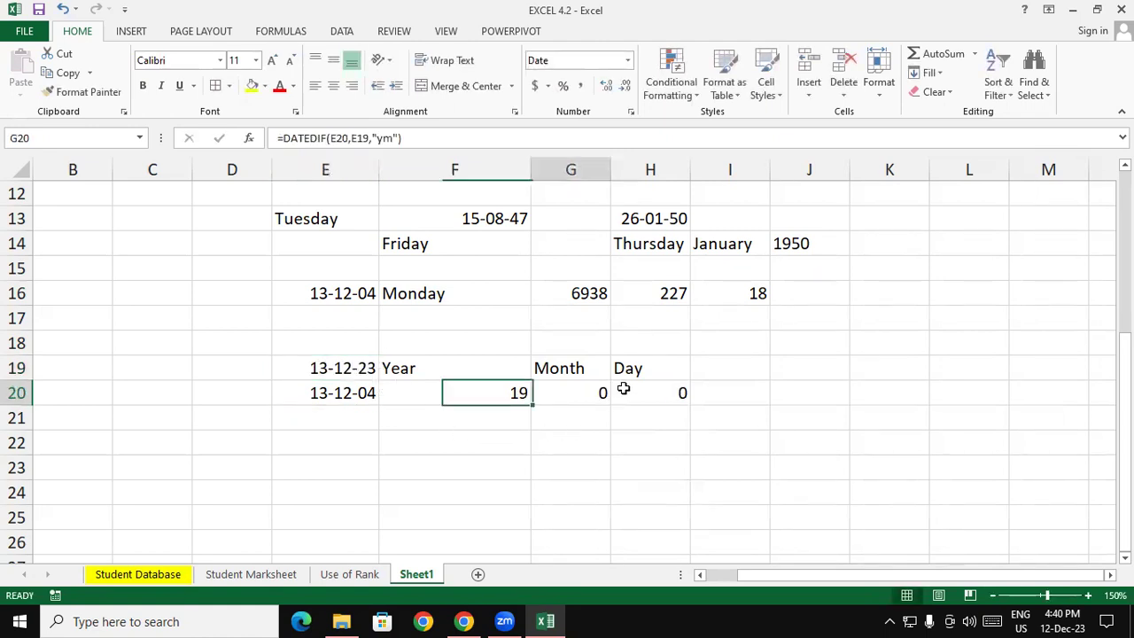
pyautogui.click(481, 391)
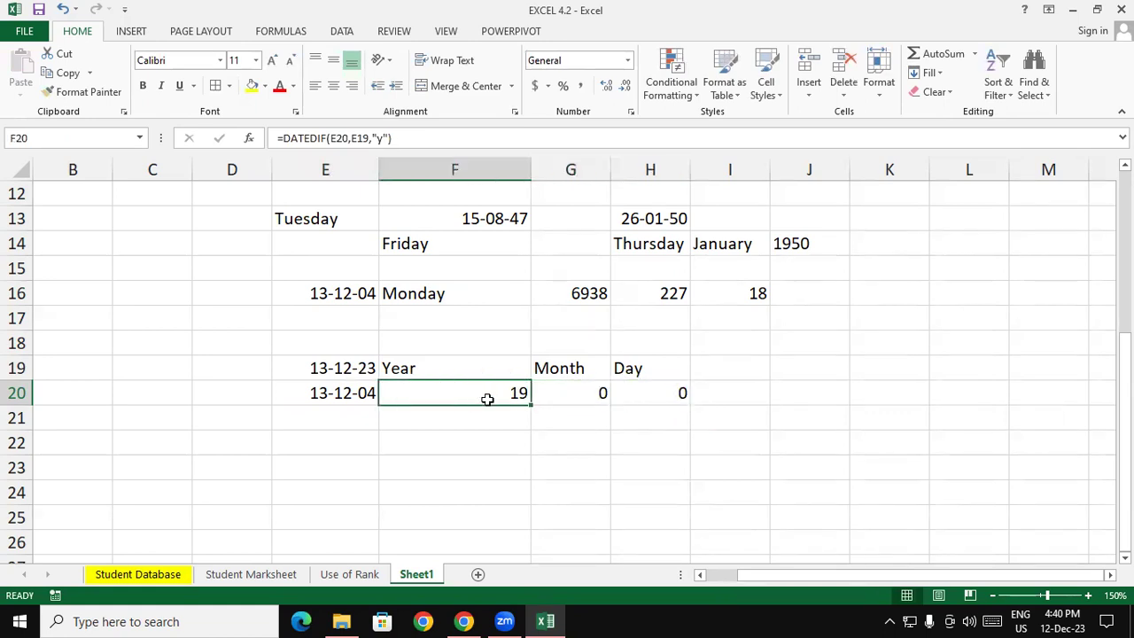
pyautogui.click(358, 368)
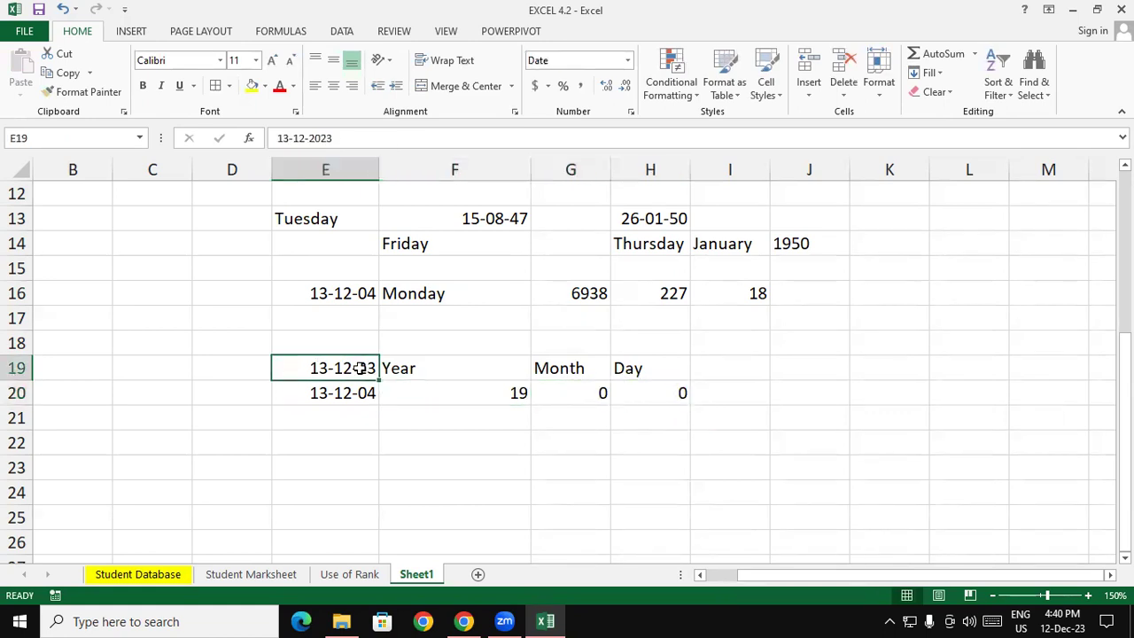
pyautogui.moveTo(516, 393); pyautogui.dragTo(656, 388)
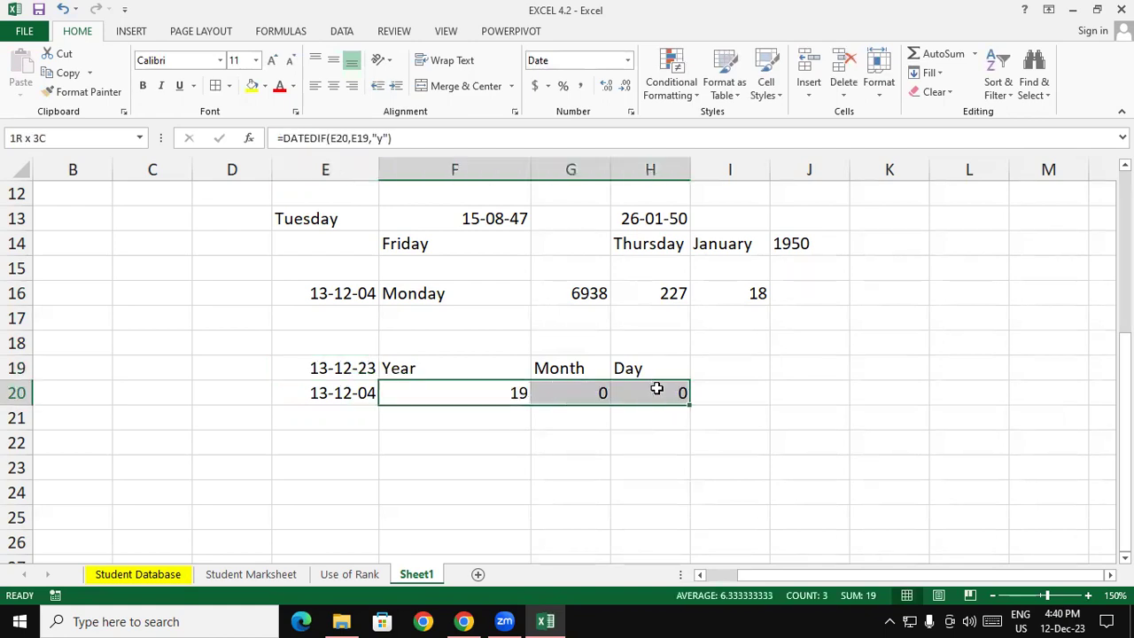
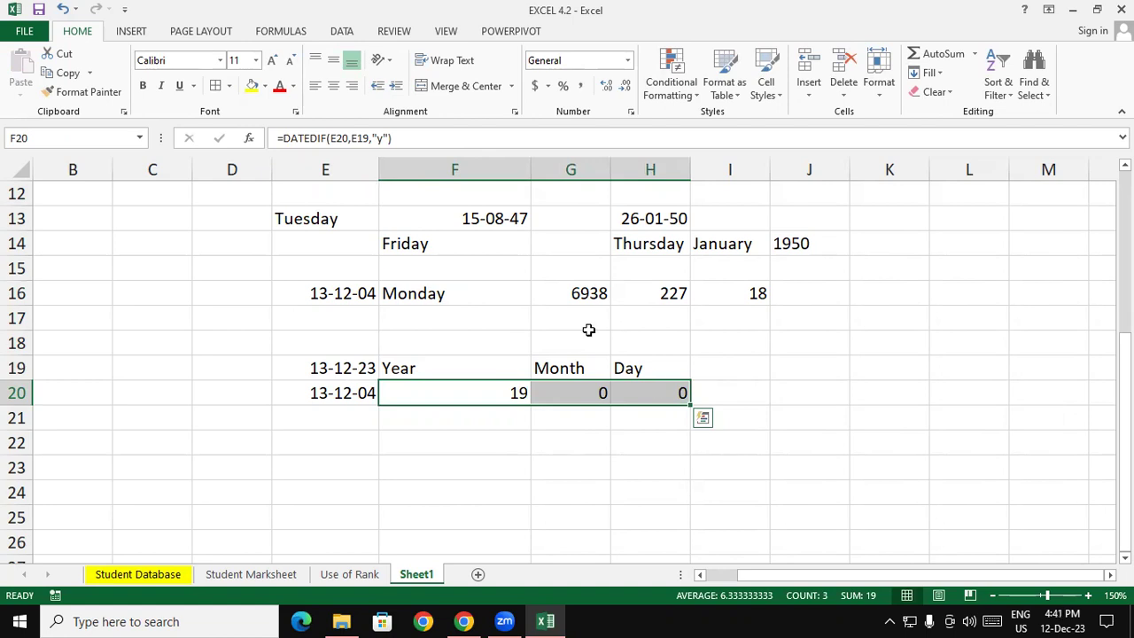
# - Delete the old worked examples in C9:M22 and scroll back up to the Dated Function title
pyautogui.moveTo(979, 449)
pyautogui.mouseDown()
pyautogui.moveTo(145, 411)
pyautogui.moveTo(144, 398)
pyautogui.mouseUp()
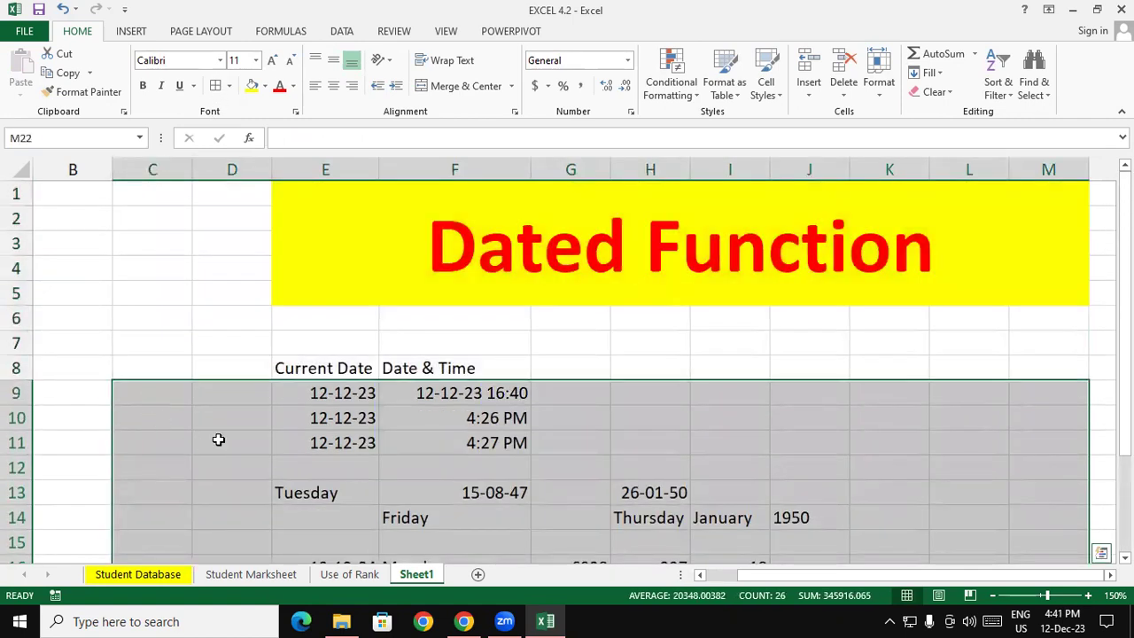
pyautogui.scroll(-3, 218, 440)
pyautogui.scroll(-2, 213, 429)
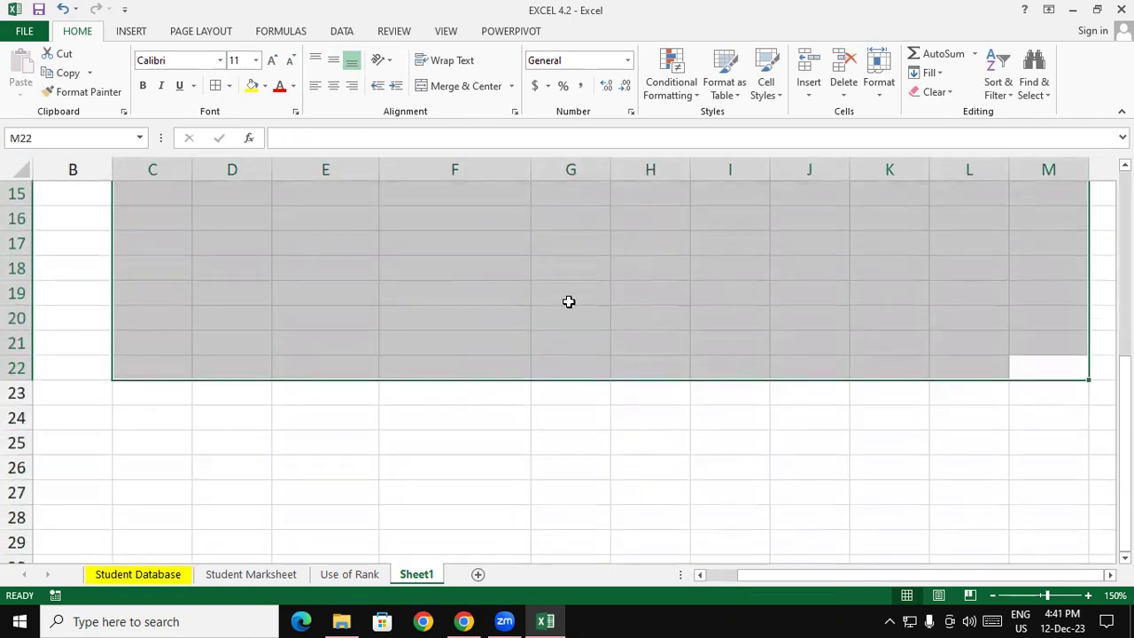
pyautogui.moveTo(652, 253); pyautogui.dragTo(666, 319)
pyautogui.click(666, 319)
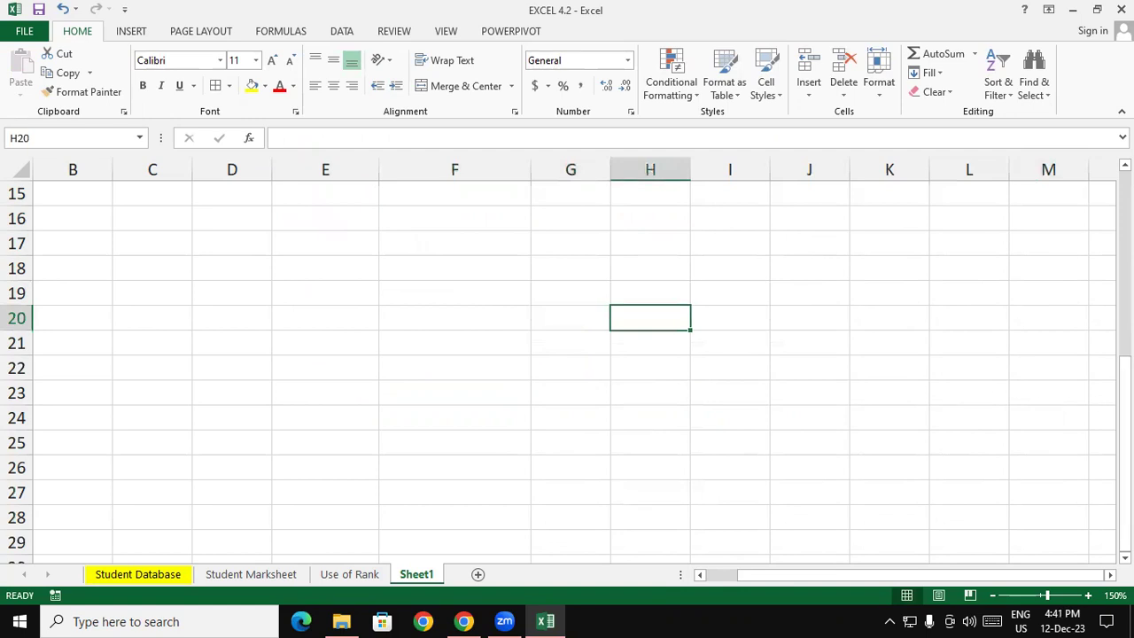
pyautogui.moveTo(1124, 425); pyautogui.dragTo(1124, 266)
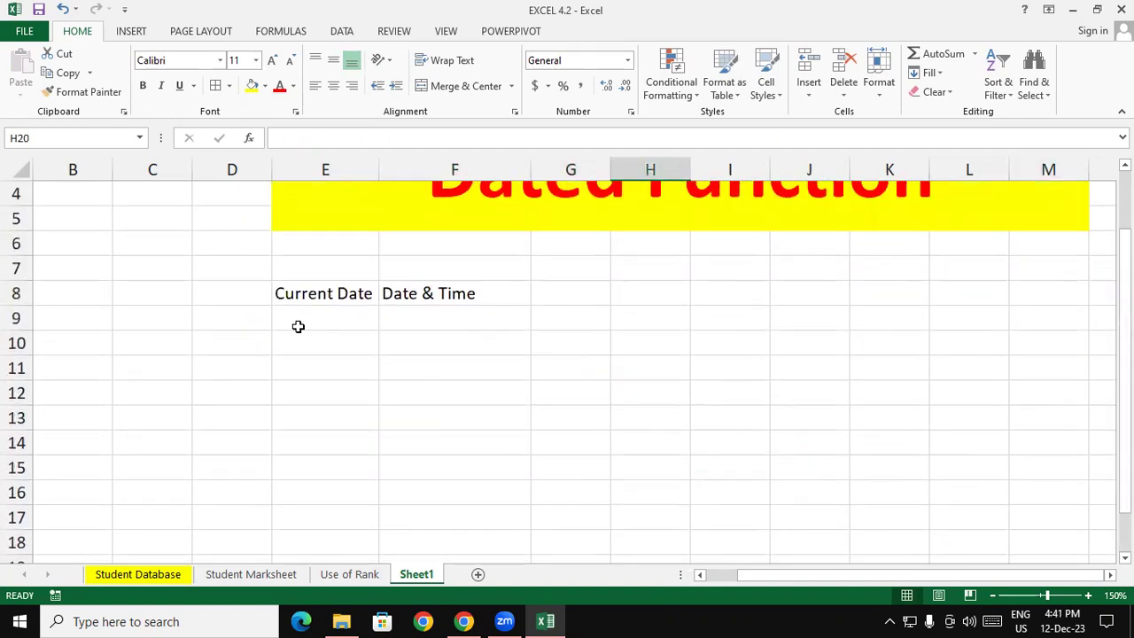
# - Enter live formulas =TODAY() in E9 and =NOW() in F9
pyautogui.click(301, 317)
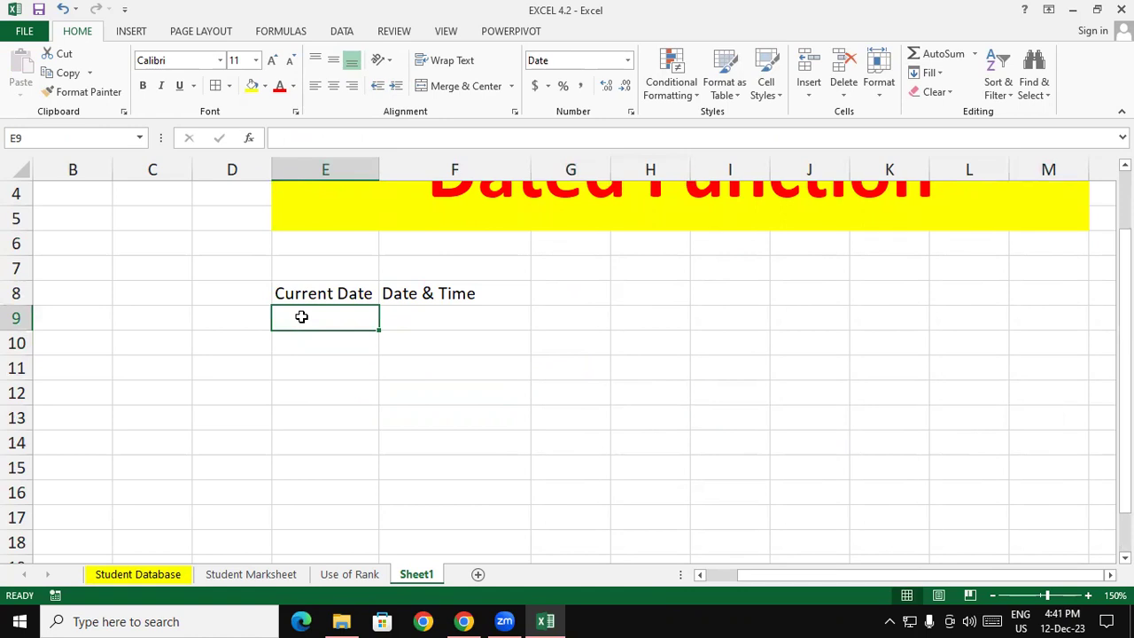
pyautogui.write('=to')
pyautogui.press('Tab')
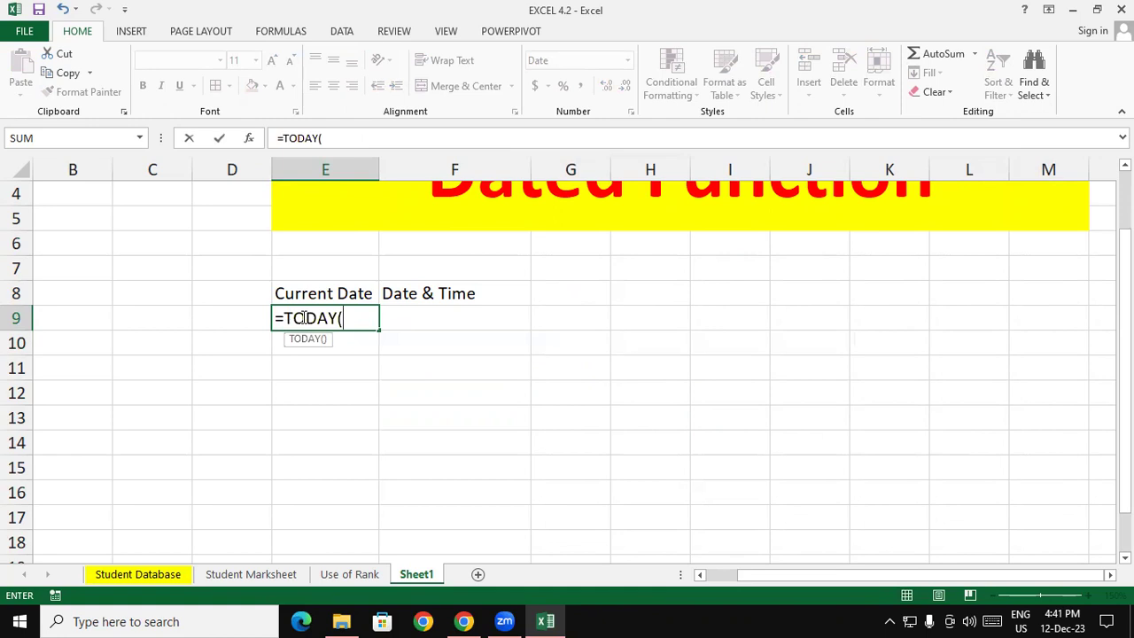
pyautogui.write(')')
pyautogui.press('Return')
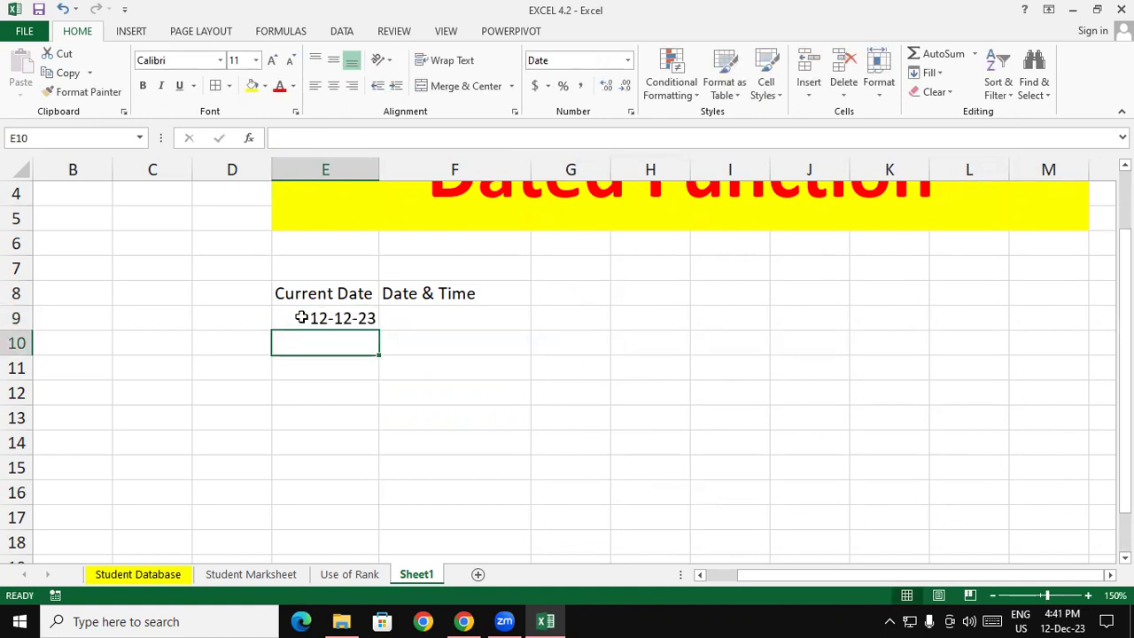
pyautogui.press('Right')
pyautogui.press('Up')
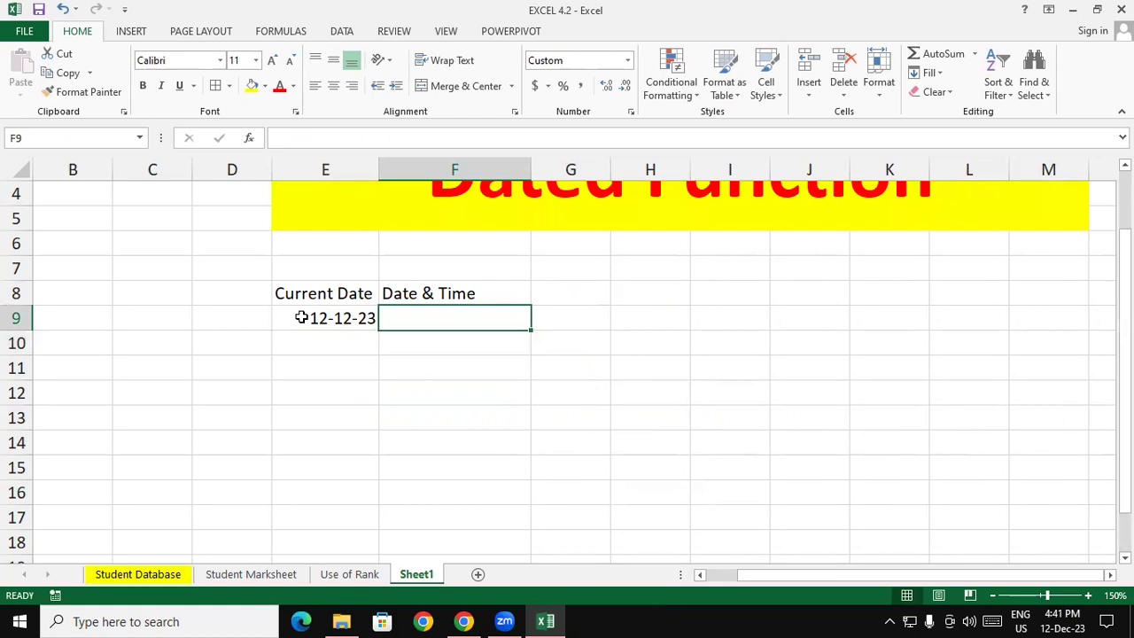
pyautogui.write('=')
pyautogui.write('now')
pyautogui.press('Tab')
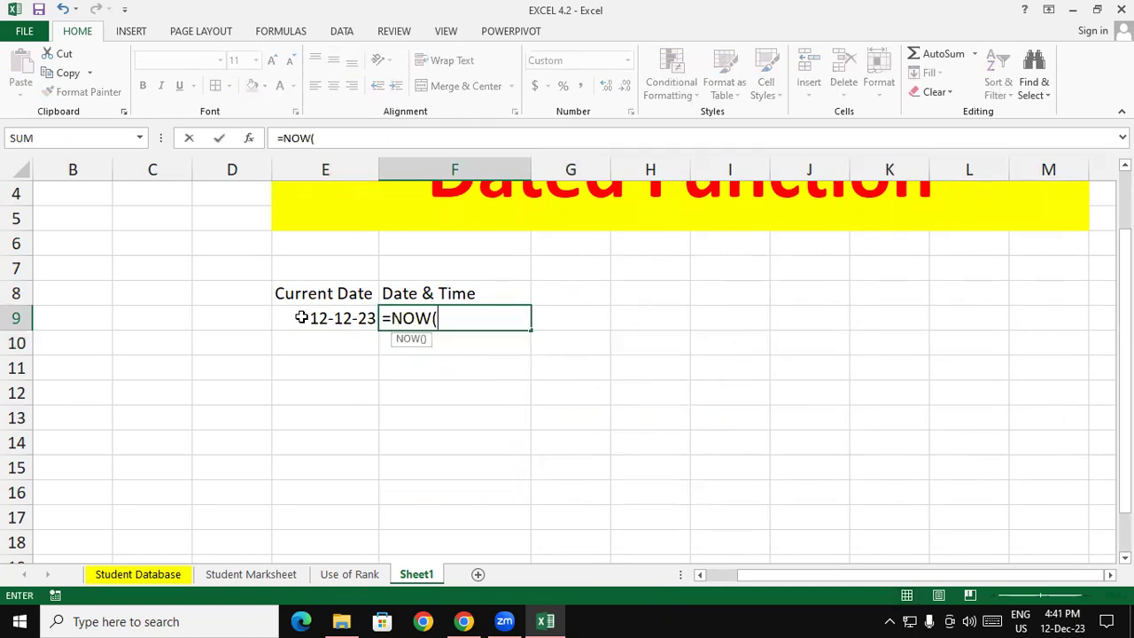
pyautogui.write(')')
pyautogui.press('Return')
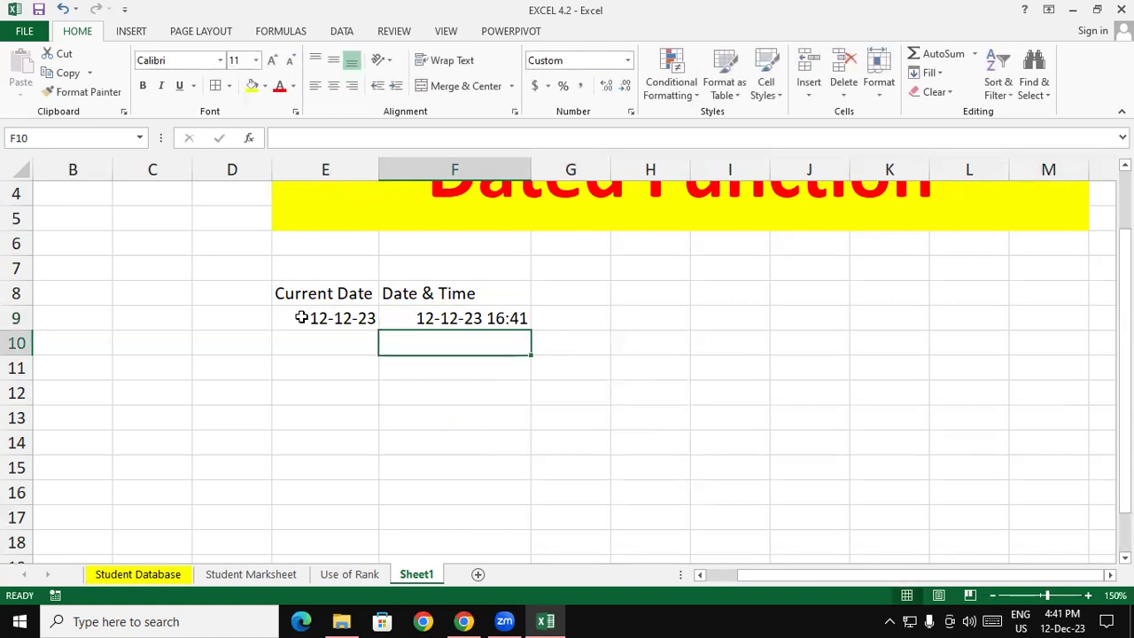
# - Insert a fixed date 12-12-23 in E10 and a fixed time 4:41 PM in F10 with shortcuts
pyautogui.press('Left')
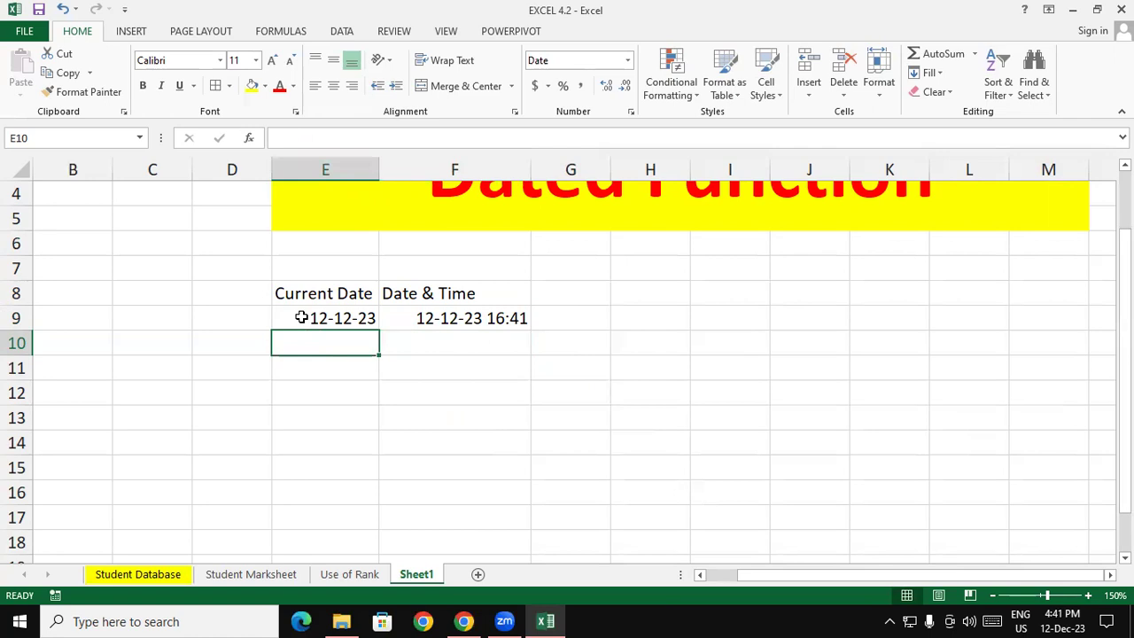
pyautogui.hotkey('ctrl', ';')
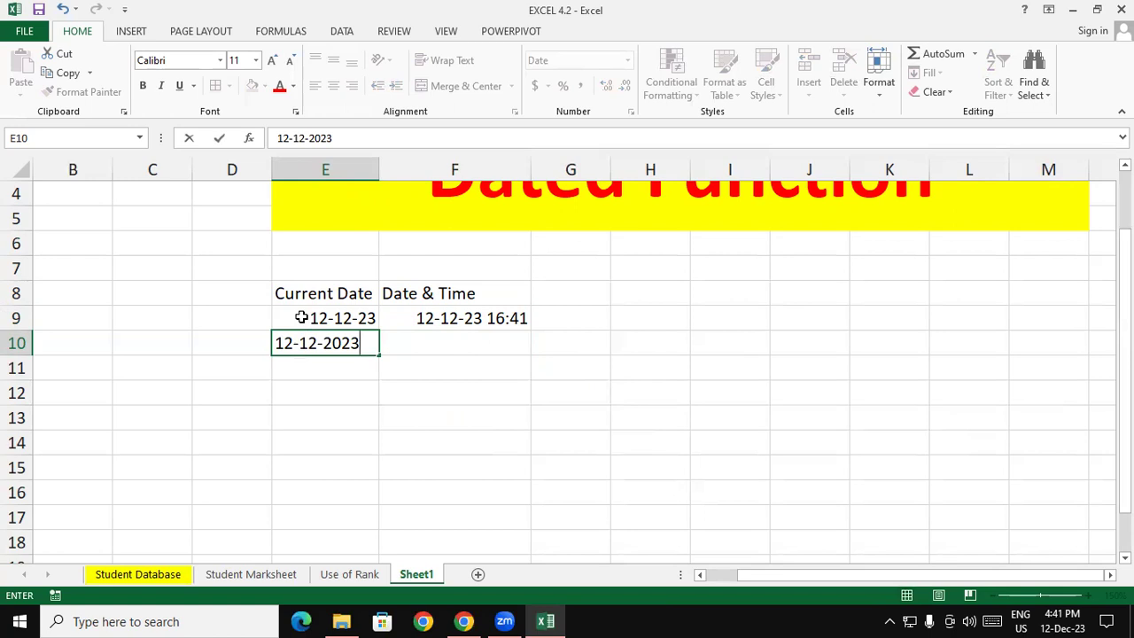
pyautogui.press('Tab')
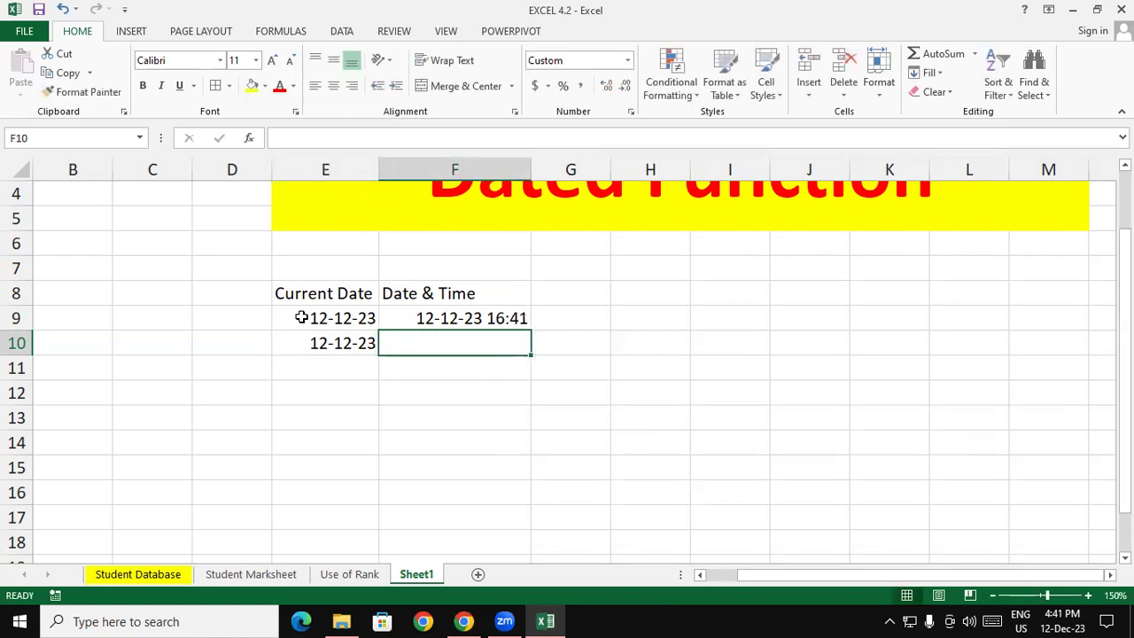
pyautogui.hotkey('ctrl', 'shift', ';')
pyautogui.press('Return')
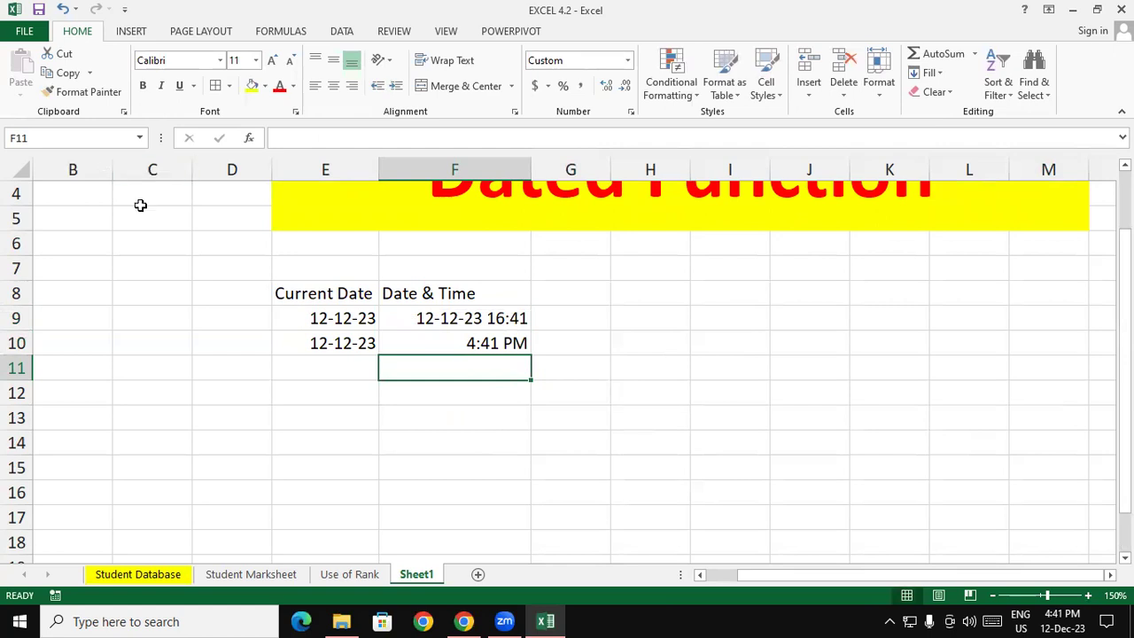
# - Colour the Current Date and Date & Time headers red
pyautogui.moveTo(324, 294); pyautogui.dragTo(390, 293)
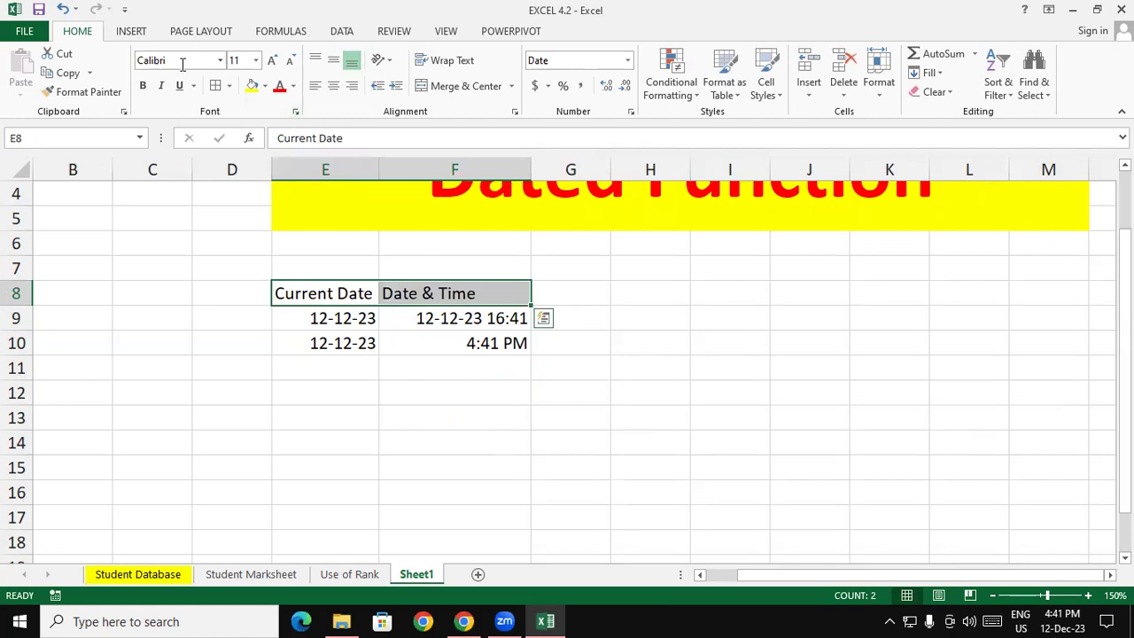
pyautogui.click(339, 462)
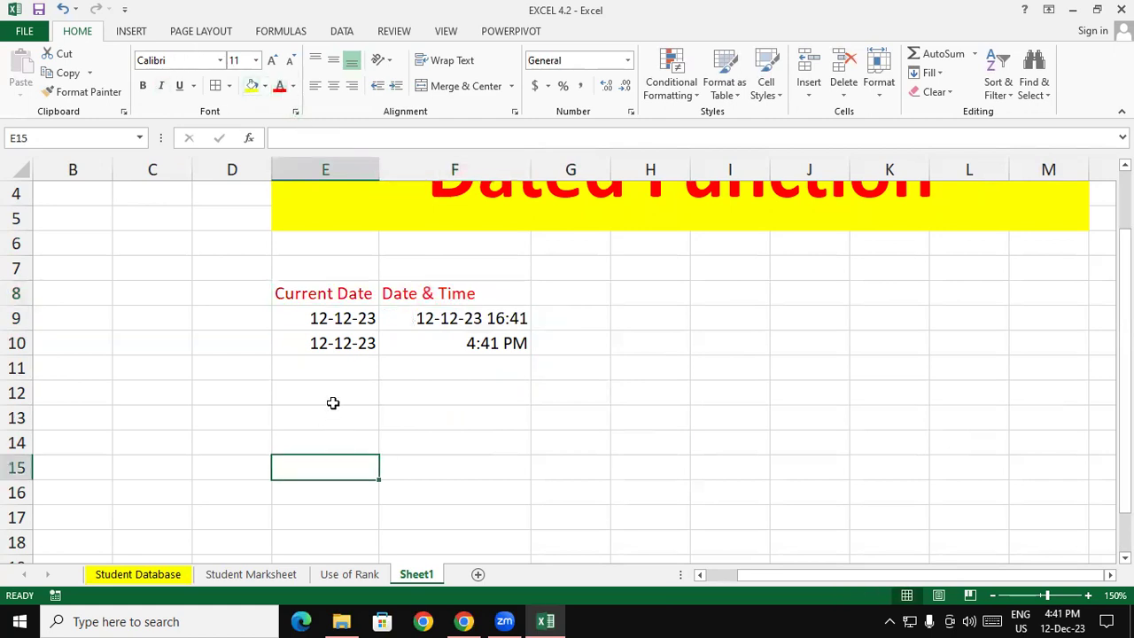
pyautogui.click(330, 400)
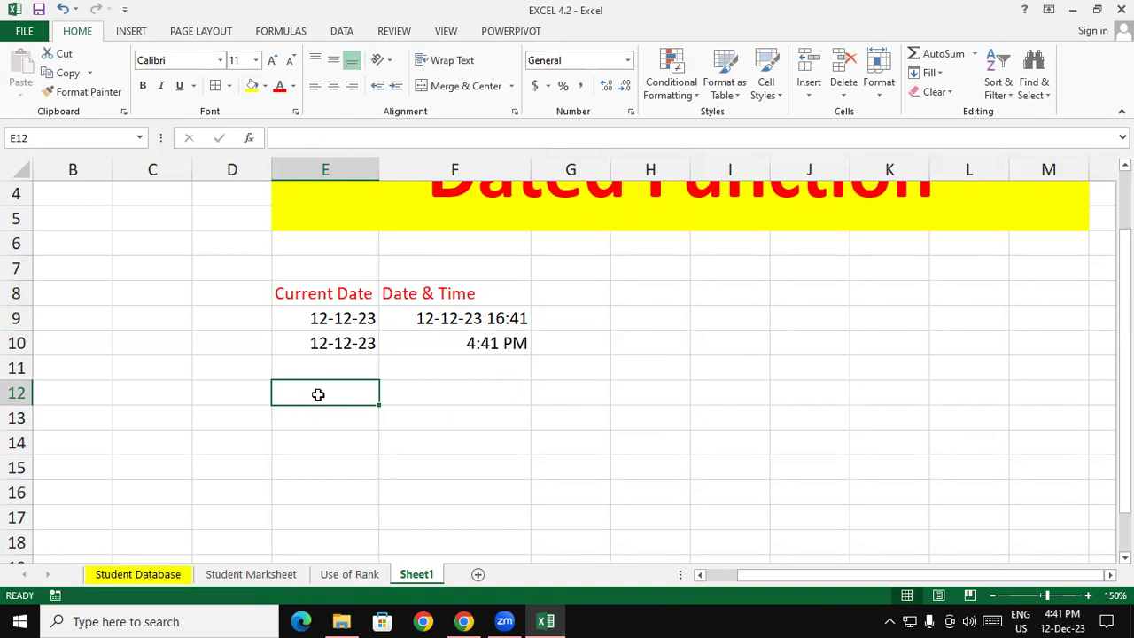
pyautogui.click(317, 420)
# - Copy the Current Date header to E12 and add a red Old Date heading in F12
pyautogui.click(342, 299)
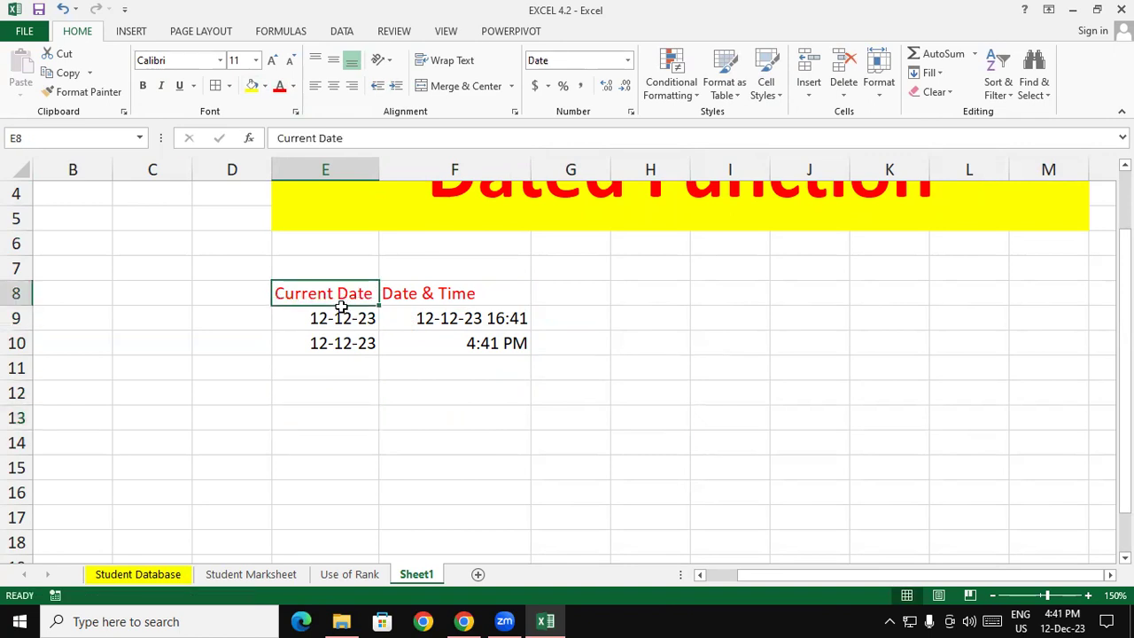
pyautogui.moveTo(342, 305); pyautogui.dragTo(346, 345)
pyautogui.click(337, 297)
pyautogui.moveTo(337, 298); pyautogui.dragTo(390, 393)
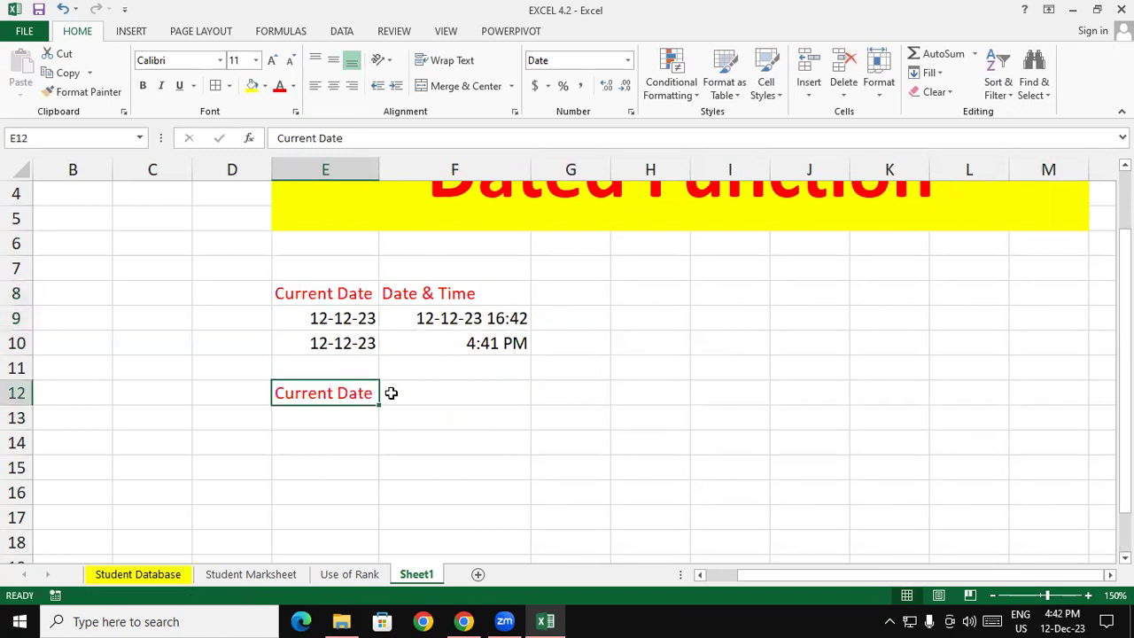
pyautogui.click(390, 392)
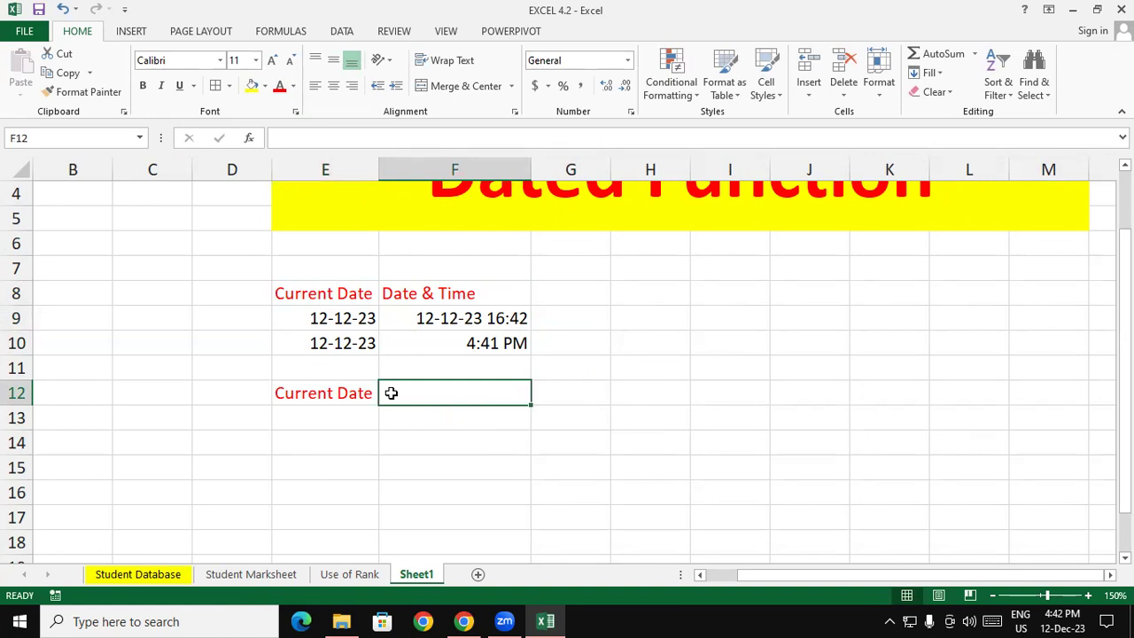
pyautogui.write('Old Date')
pyautogui.press('Return')
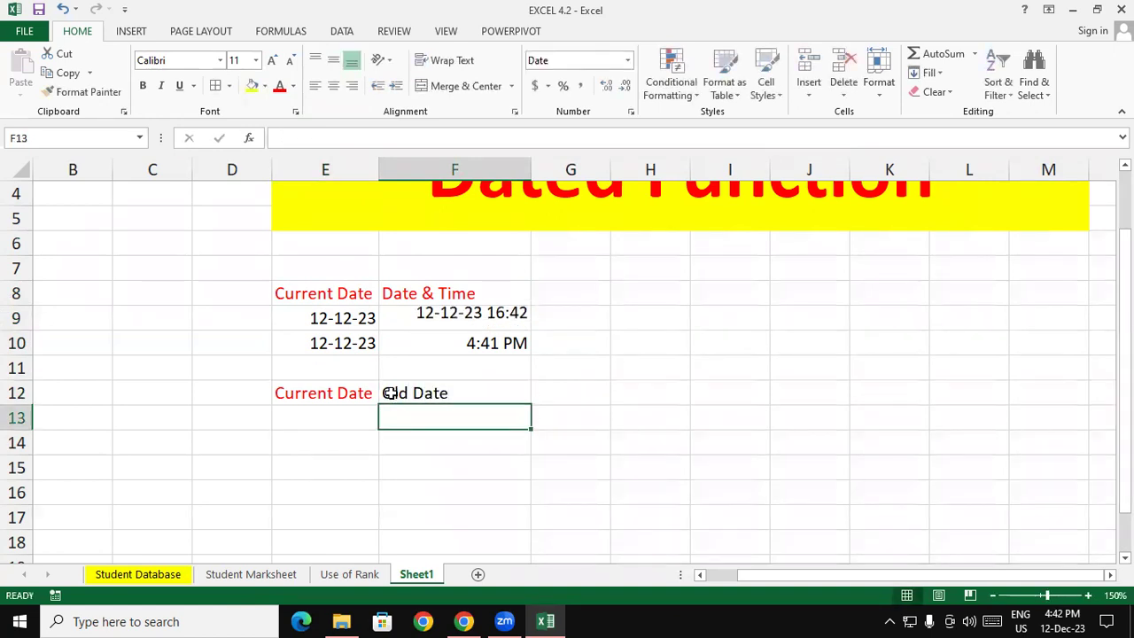
pyautogui.click(391, 392)
pyautogui.click(279, 86)
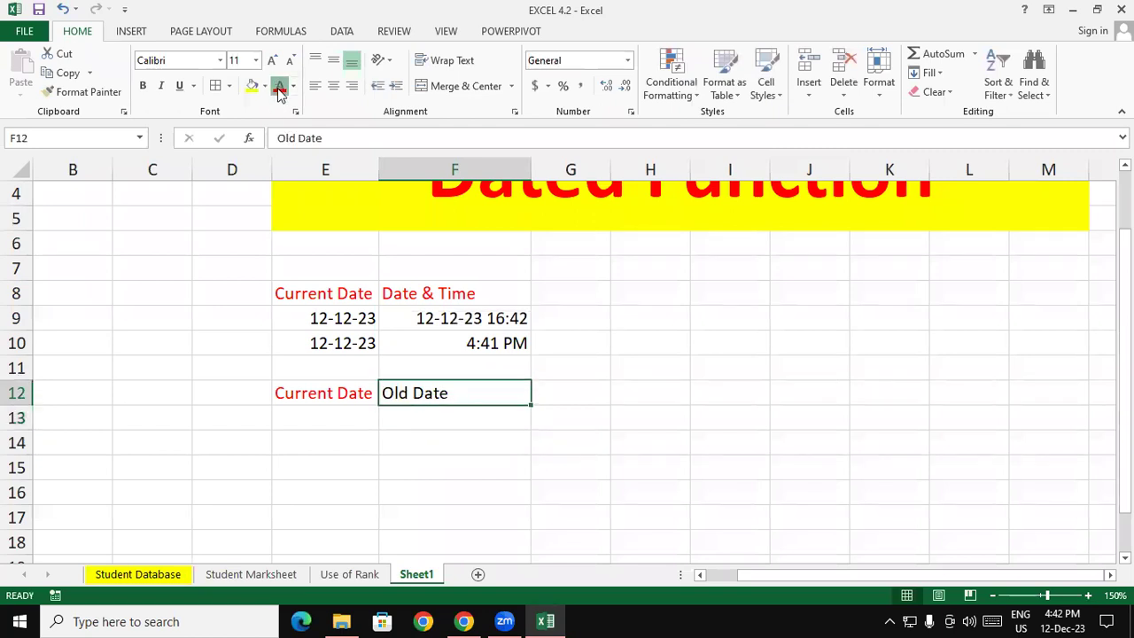
pyautogui.click(371, 413)
pyautogui.moveTo(363, 394)
pyautogui.mouseDown()
pyautogui.moveTo(496, 421)
pyautogui.moveTo(498, 398)
pyautogui.mouseUp()
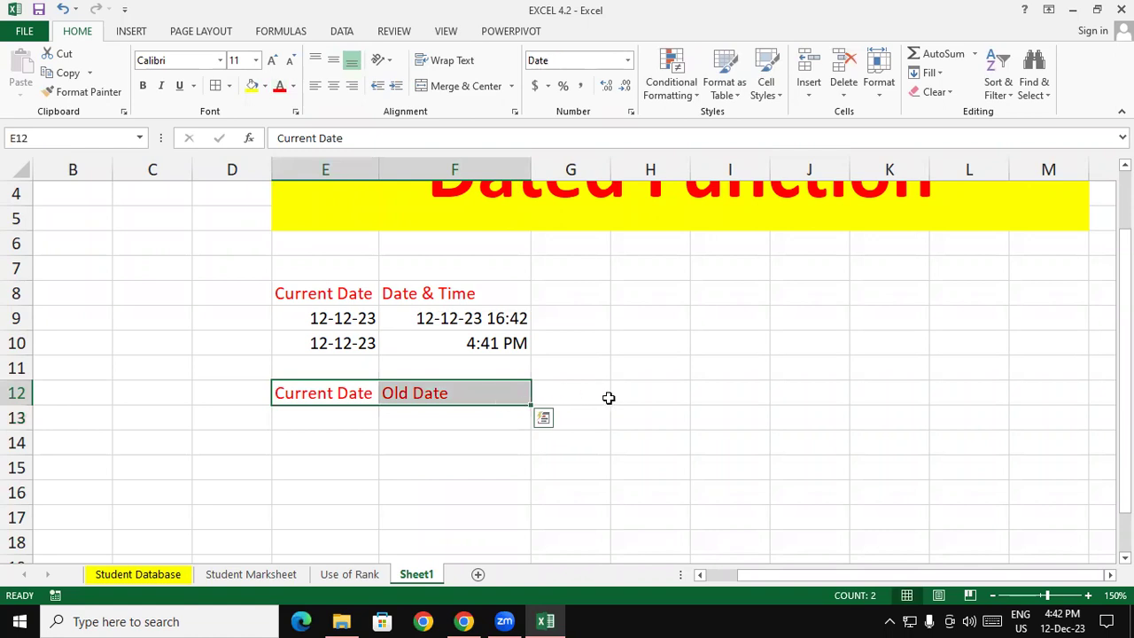
# - Type Day, Month and Year headings into E15:G15
pyautogui.click(313, 468)
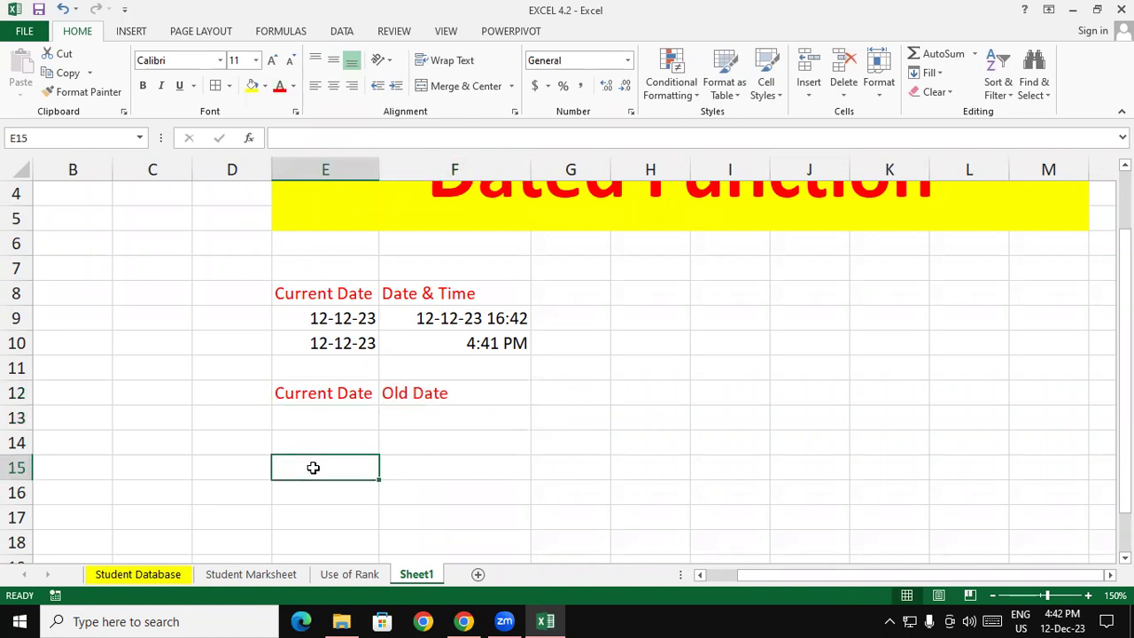
pyautogui.write('Day')
pyautogui.press('Tab')
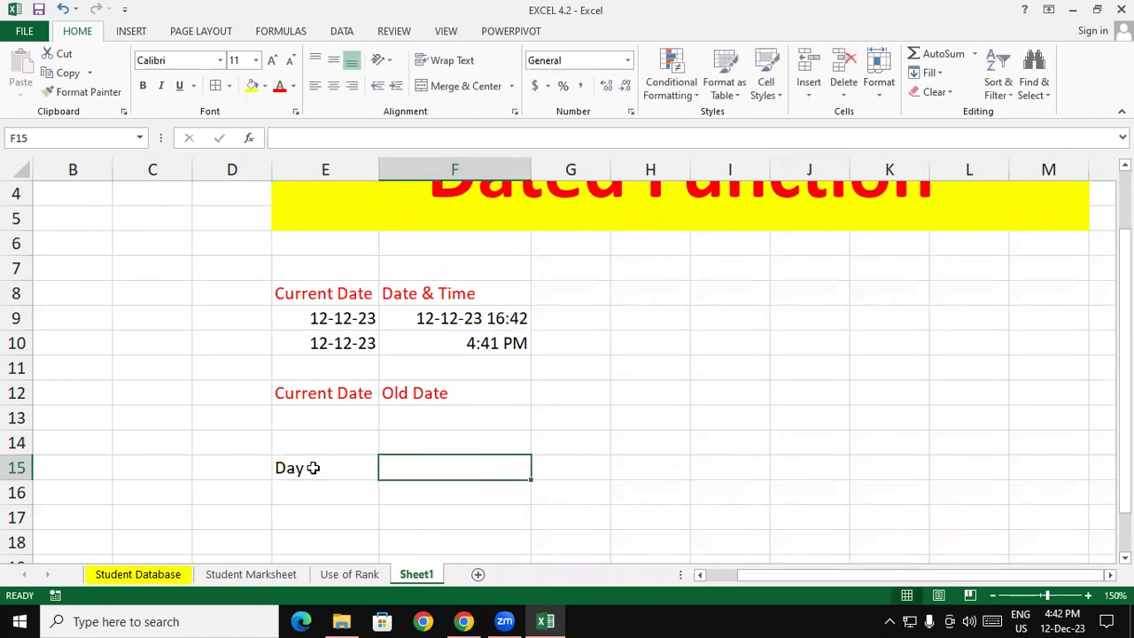
pyautogui.write('Month')
pyautogui.press('Tab')
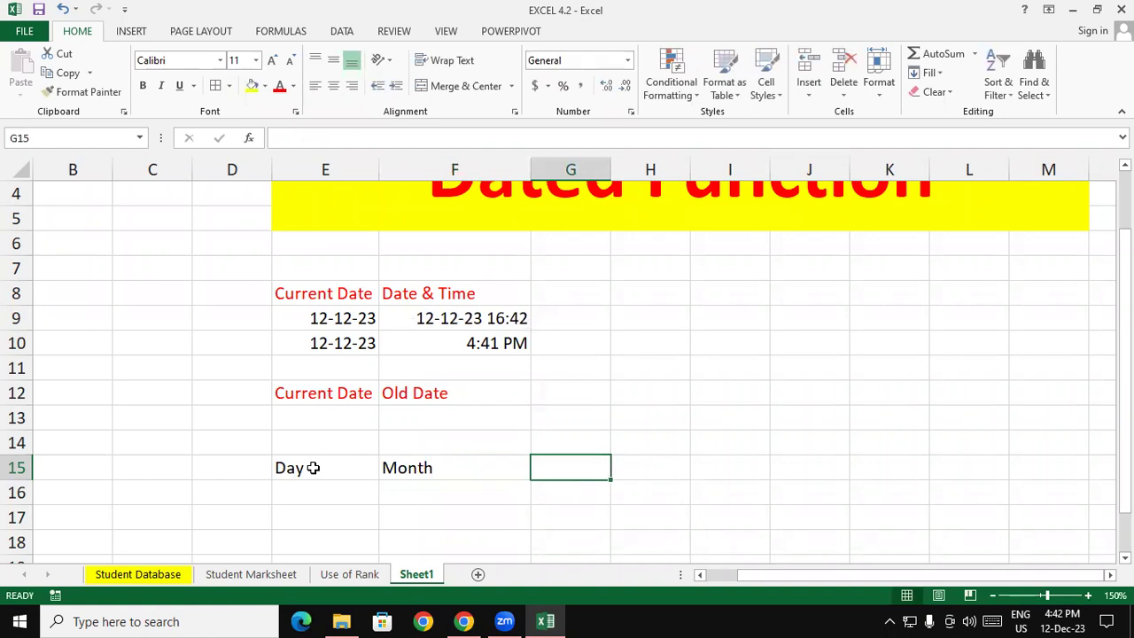
pyautogui.write('Year')
pyautogui.press('Tab')
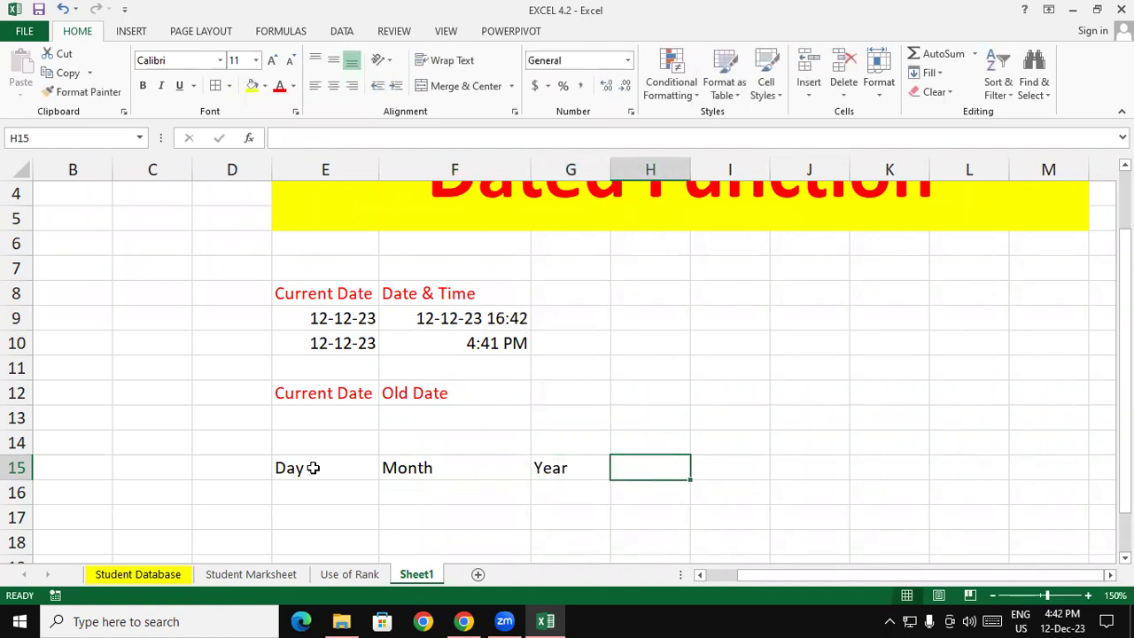
pyautogui.scroll(-1, 310, 468)
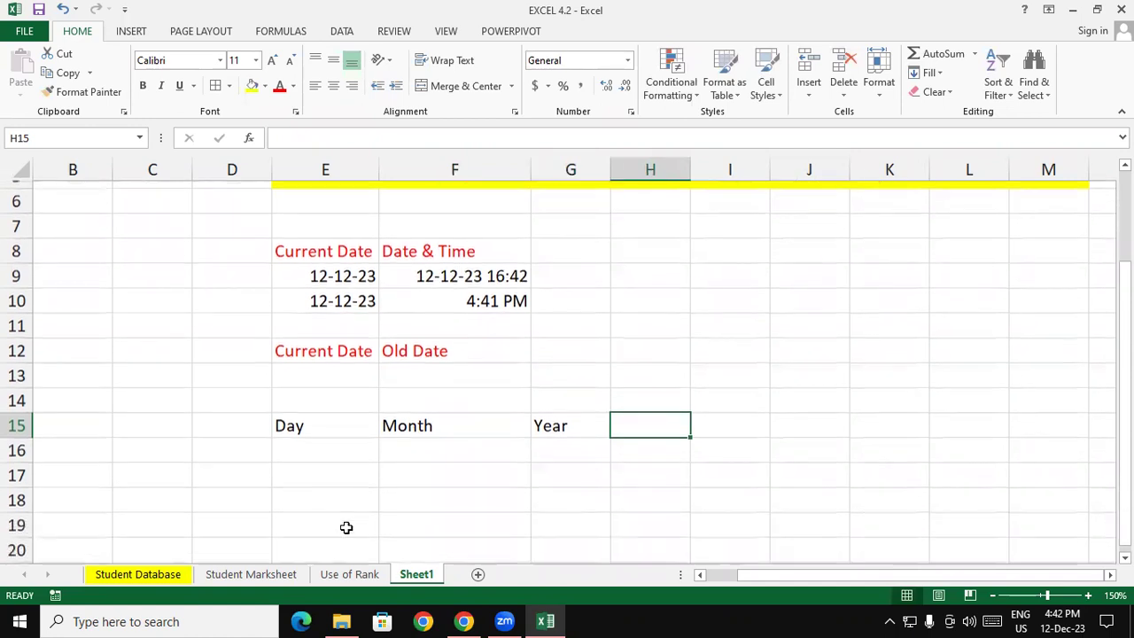
pyautogui.click(331, 452)
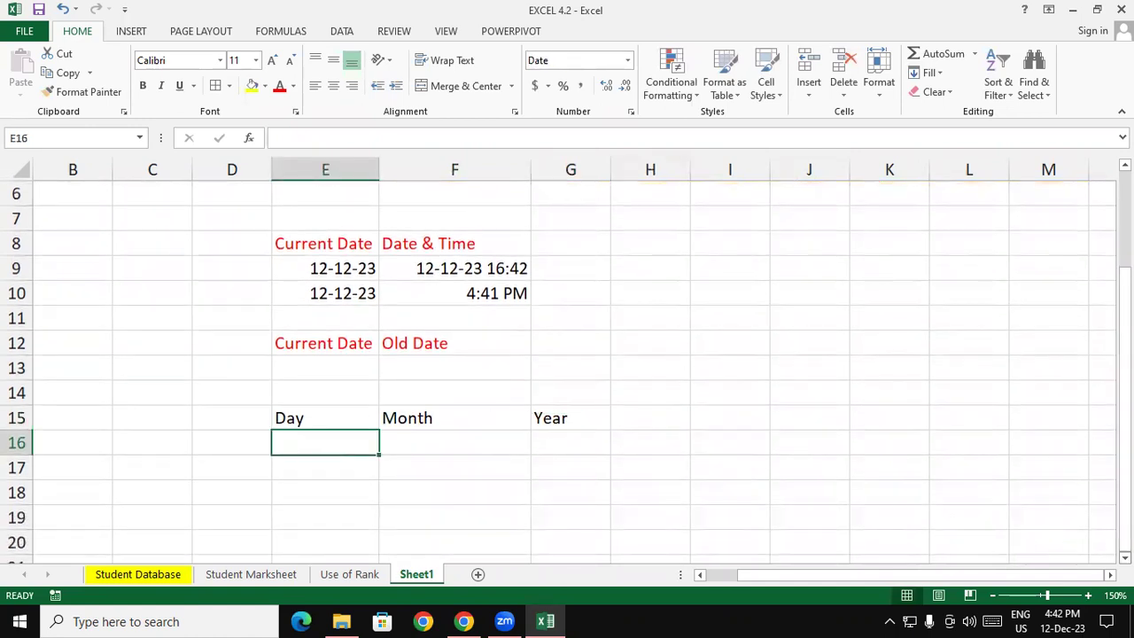
pyautogui.scroll(-1, 603, 436)
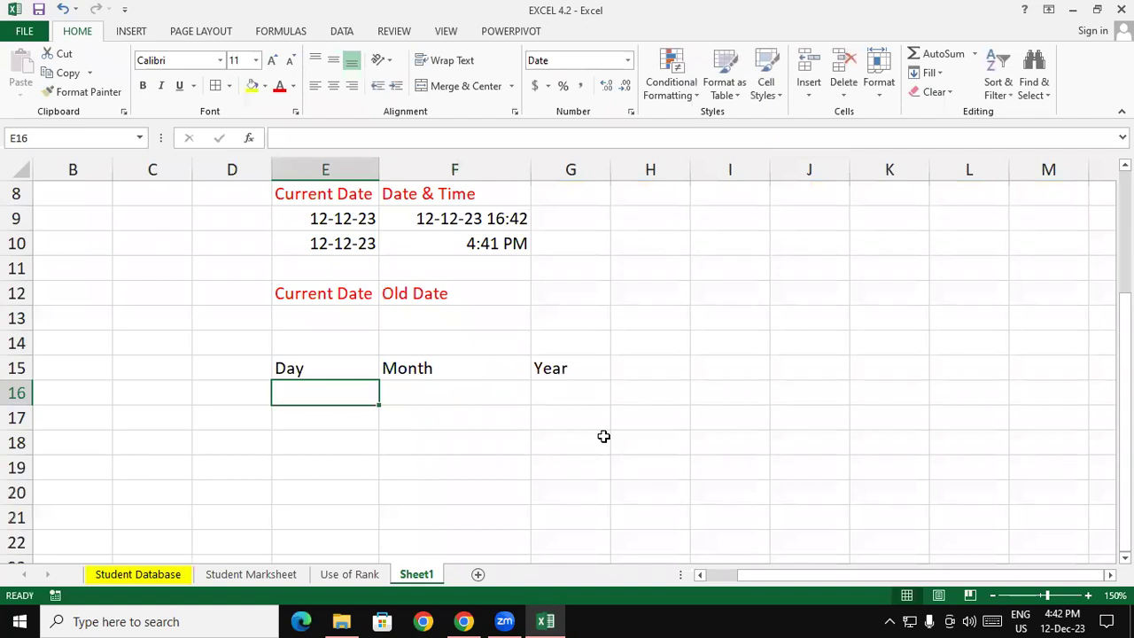
# - Put =TODAY() in E13 and the old date 13-12-2004 in F13
pyautogui.write('=datedi')
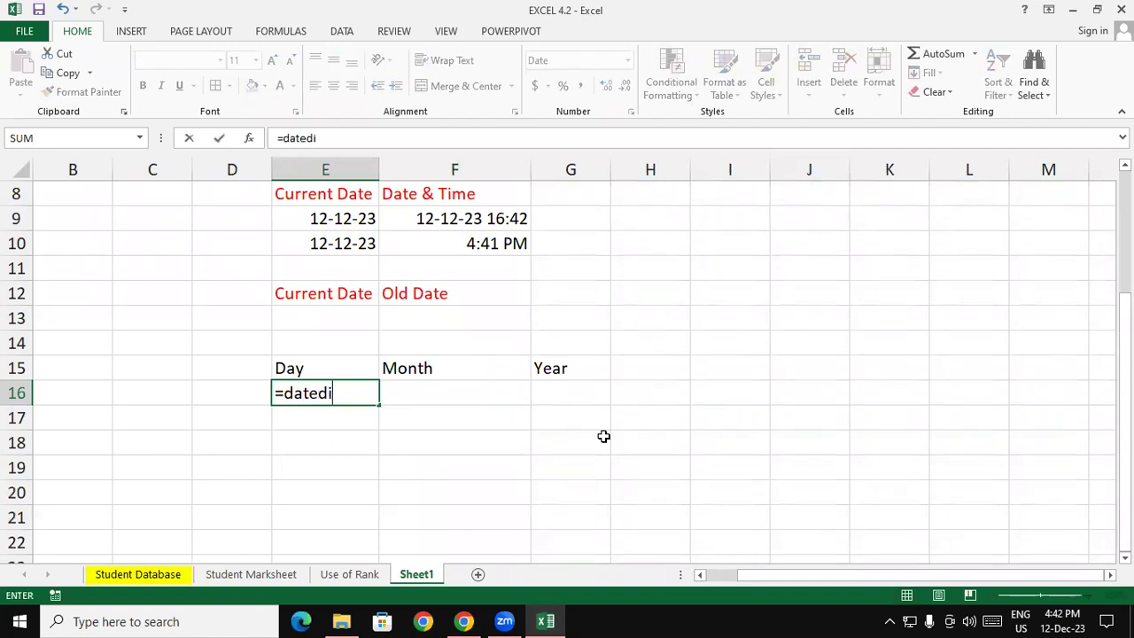
pyautogui.write('f(')
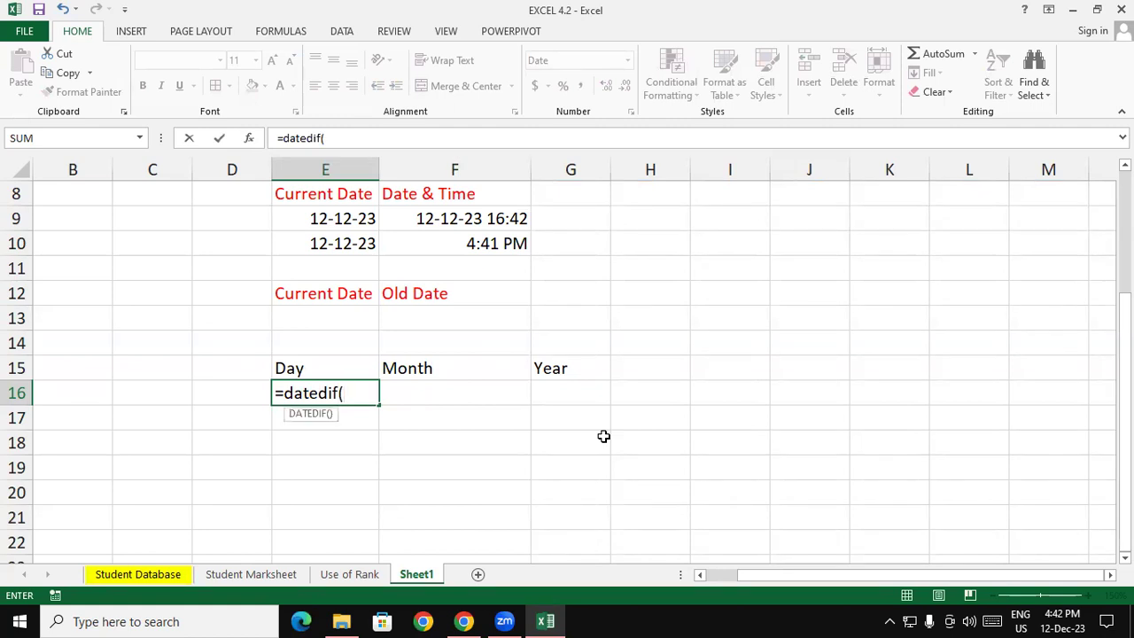
pyautogui.press('Escape')
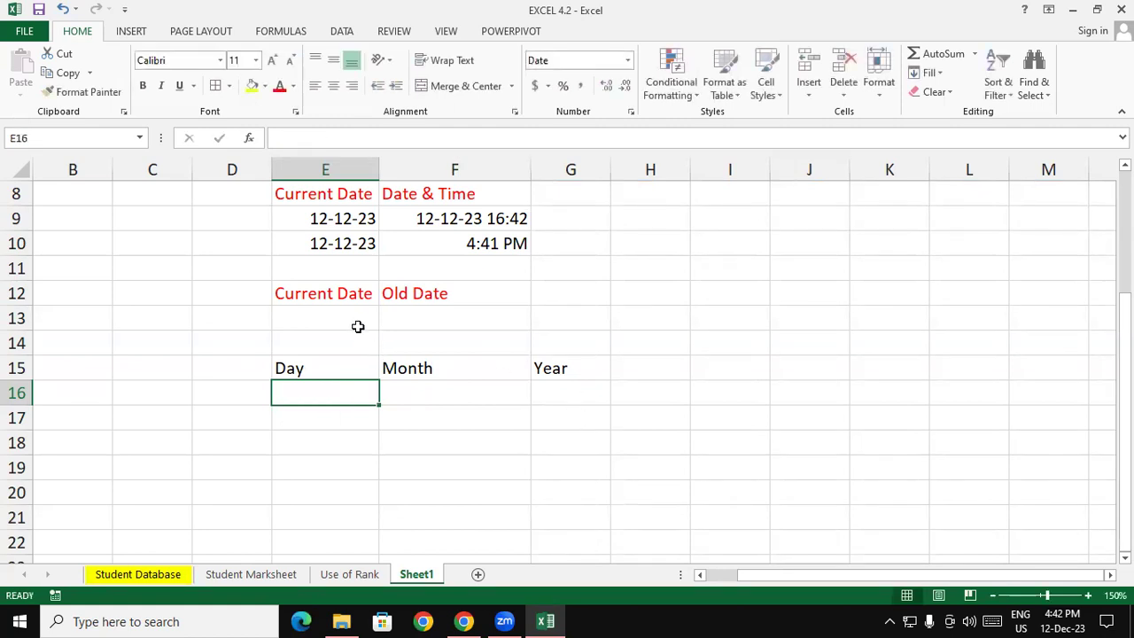
pyautogui.click(346, 315)
pyautogui.write('=to')
pyautogui.press('Tab')
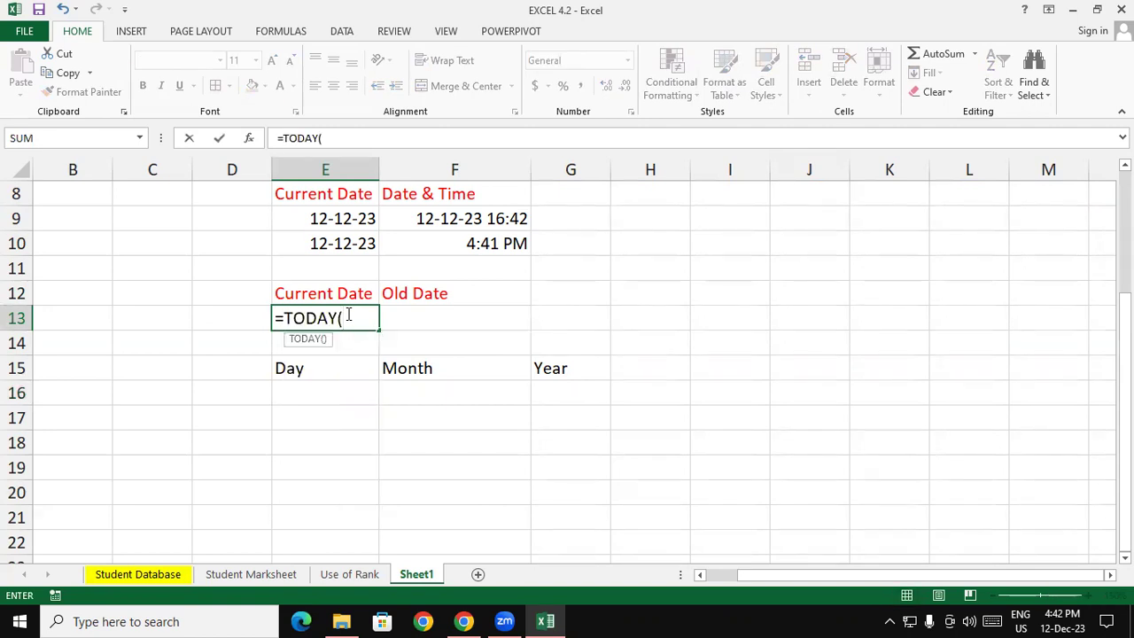
pyautogui.write(')')
pyautogui.press('Return')
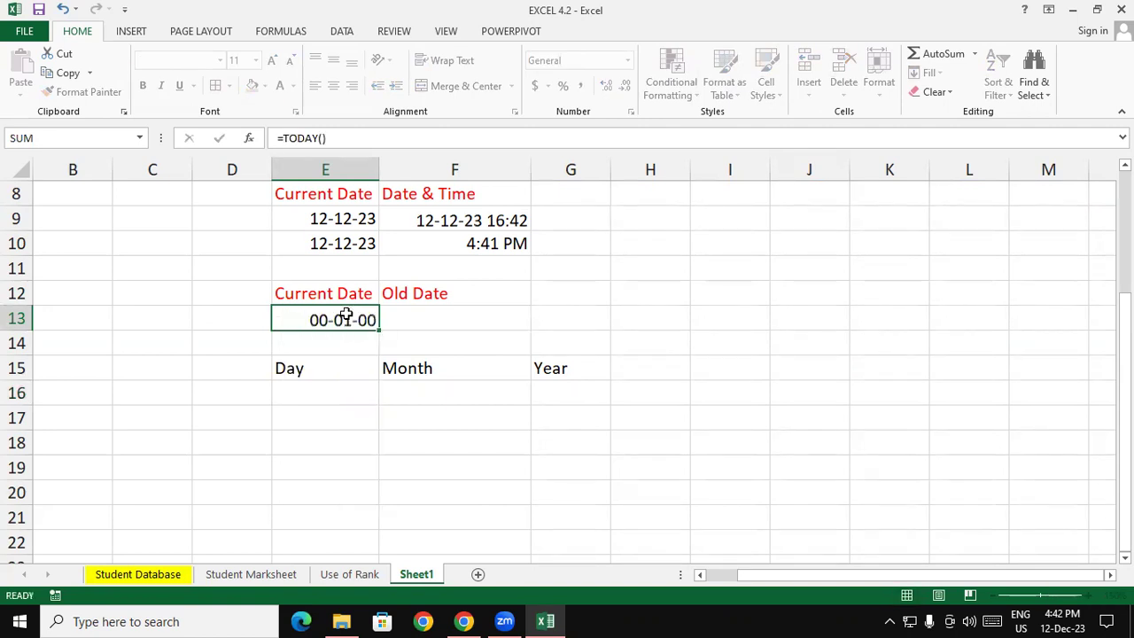
pyautogui.press('Right')
pyautogui.press('Up')
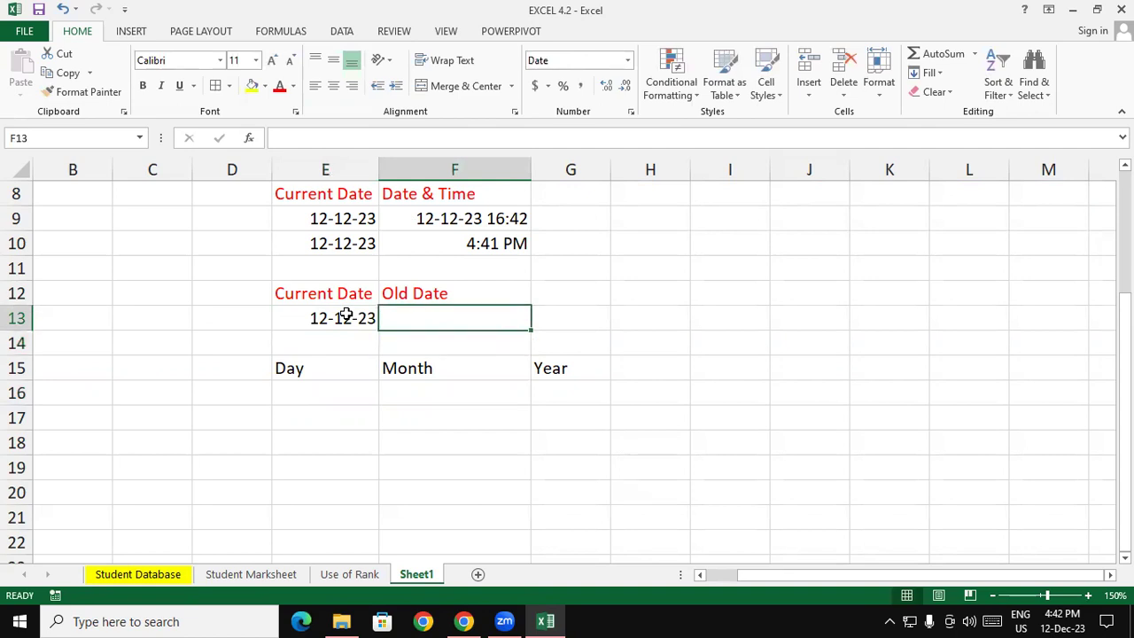
pyautogui.write('13-12-2004')
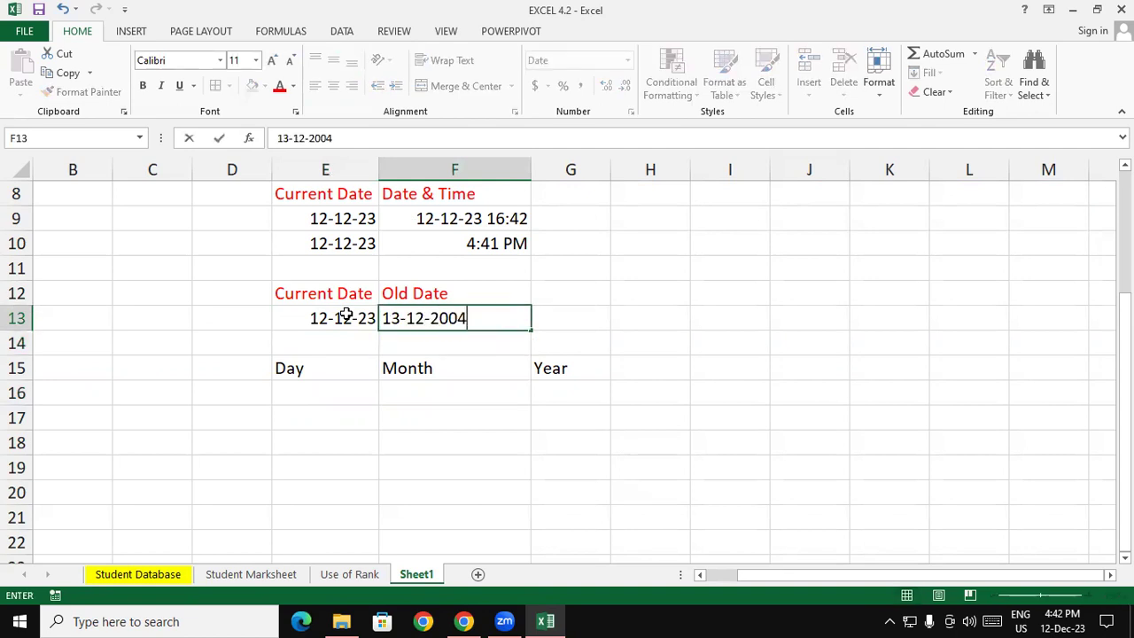
pyautogui.press('Return')
# - Enter =DATEDIF(F13,E13,"d") in E16, which displays as date 29-12-18
pyautogui.press('Down')
pyautogui.press('Left')
pyautogui.press('Down')
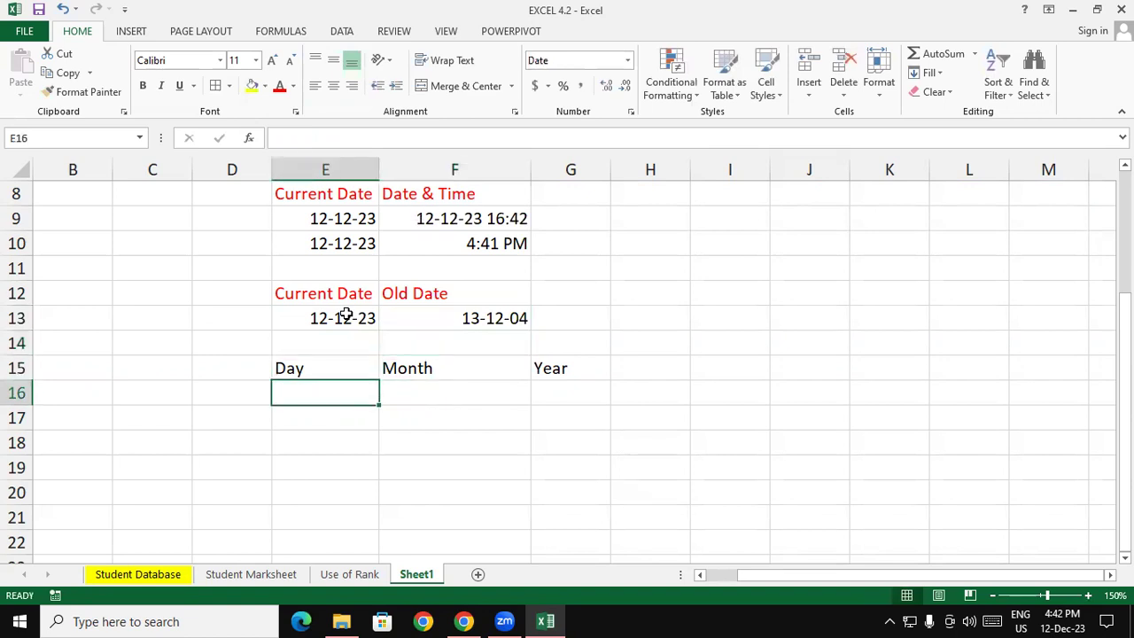
pyautogui.write('=datedi')
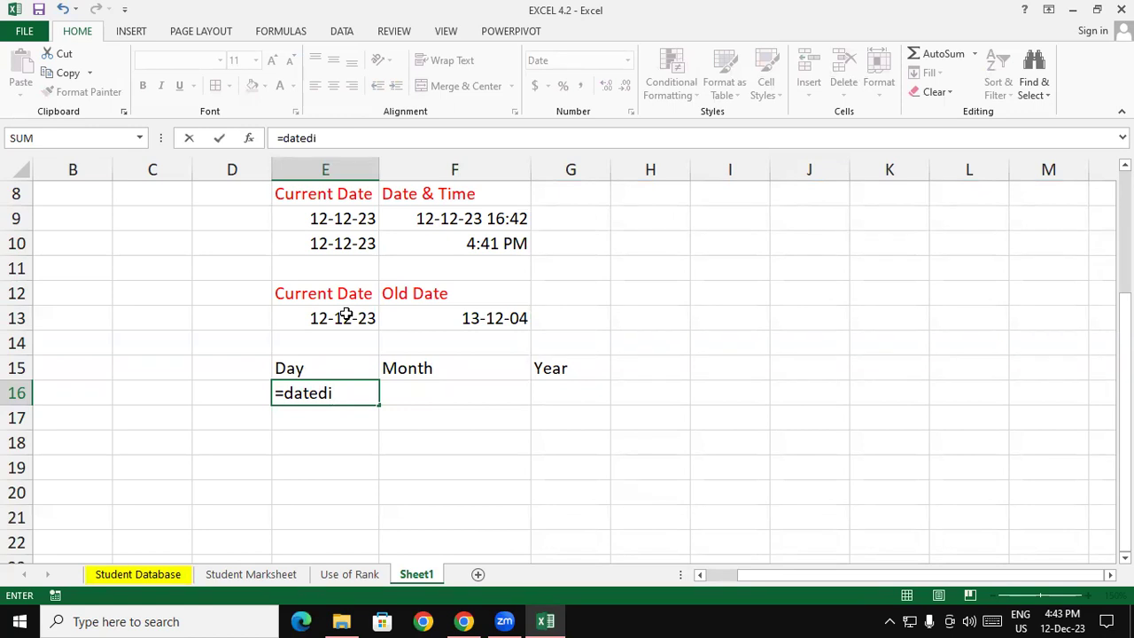
pyautogui.write('f(')
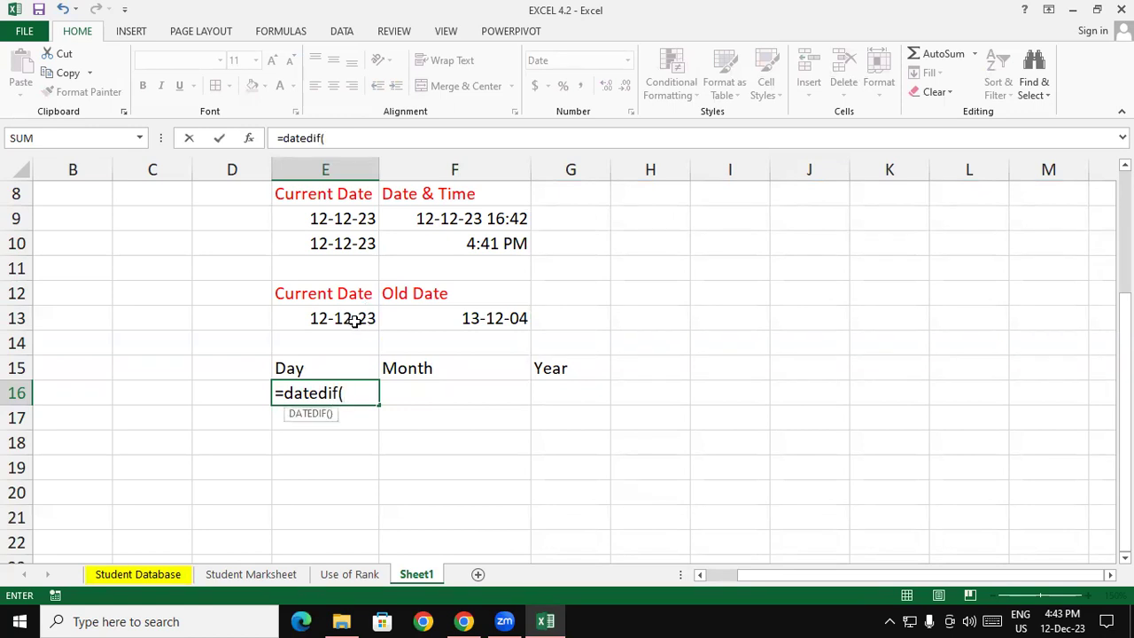
pyautogui.click(429, 312)
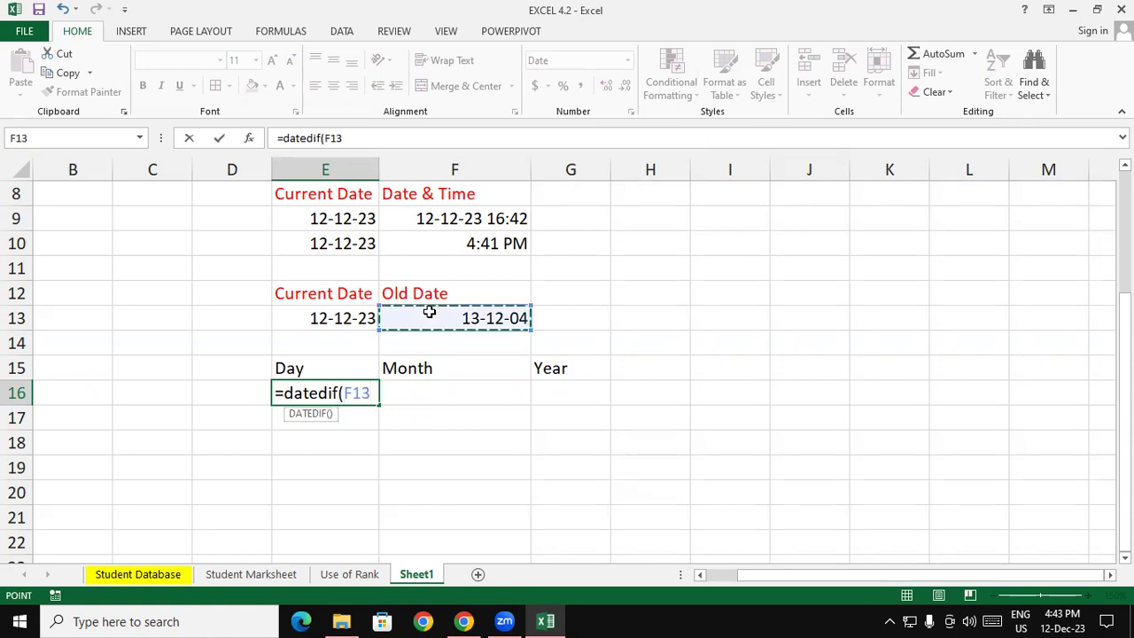
pyautogui.write(',')
pyautogui.click(327, 312)
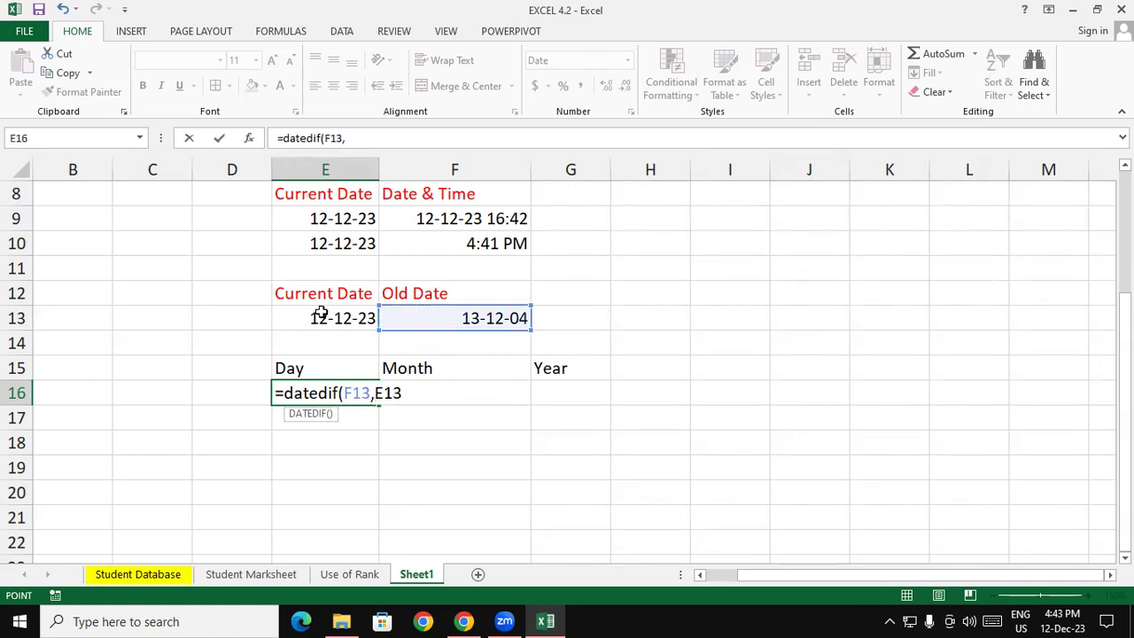
pyautogui.write(',"')
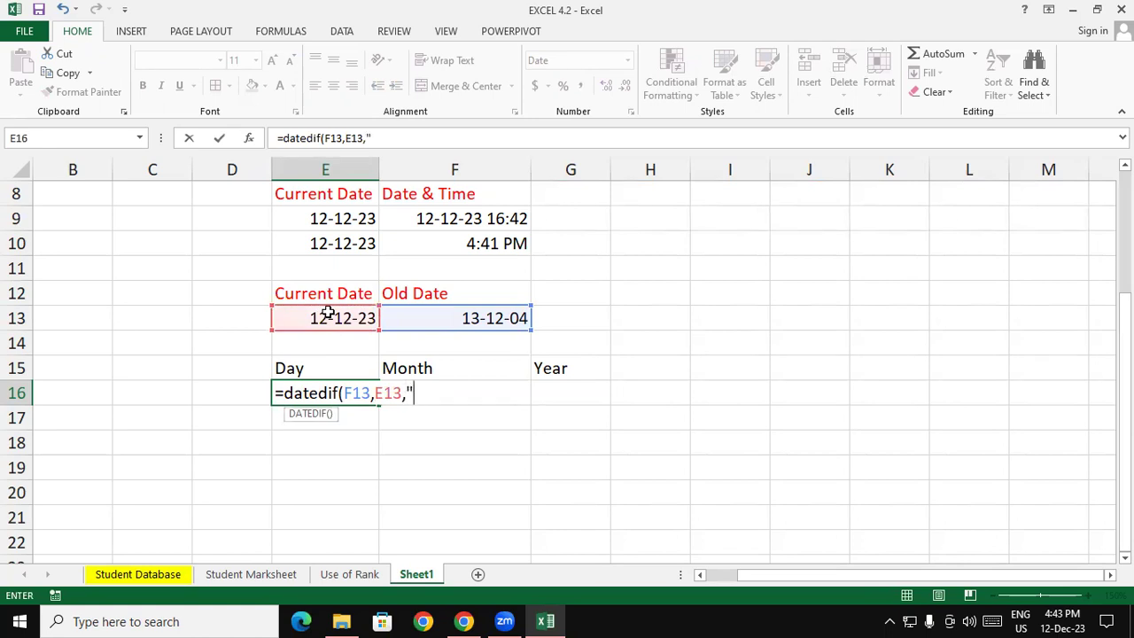
pyautogui.write('d")')
pyautogui.press('Return')
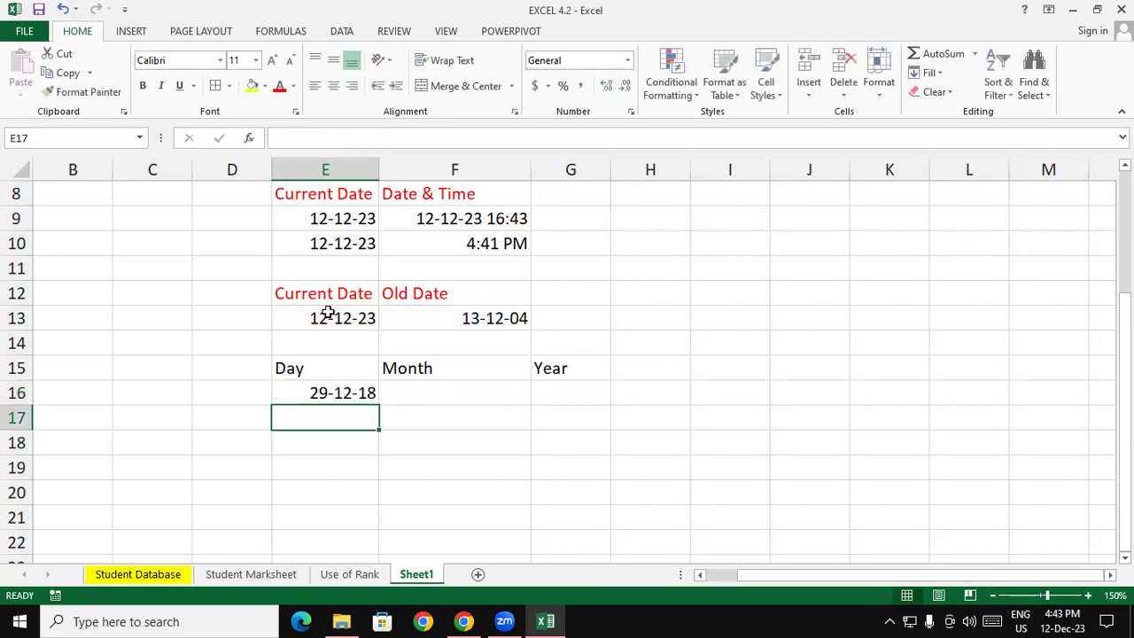
pyautogui.click(341, 391)
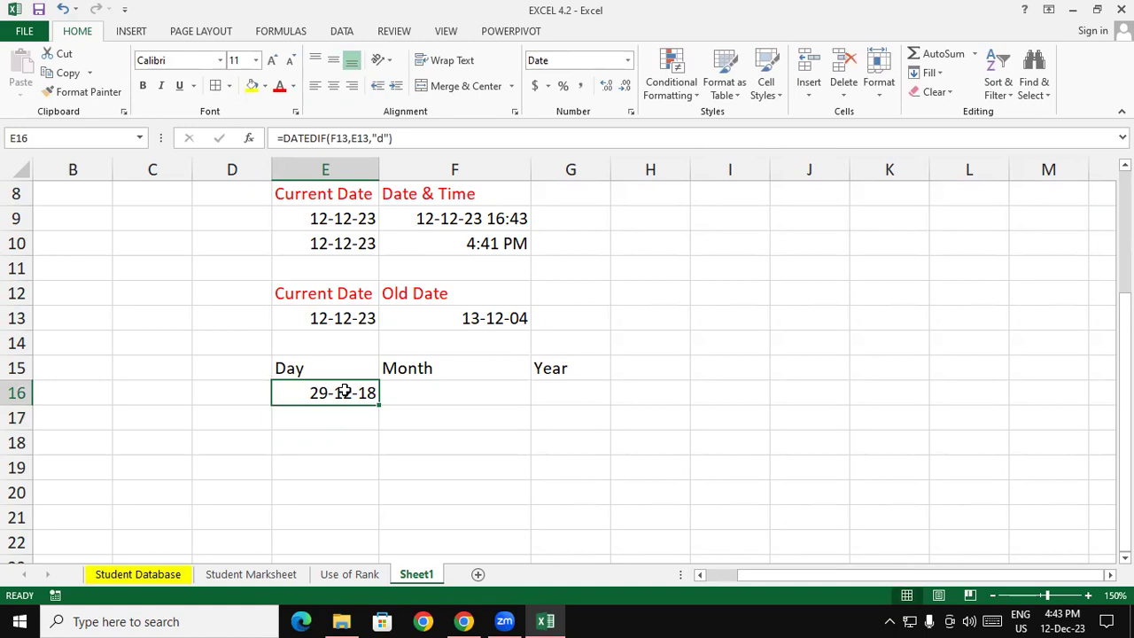
# - Clear all contents and formatting from E16:I27
pyautogui.moveTo(324, 395); pyautogui.dragTo(458, 506)
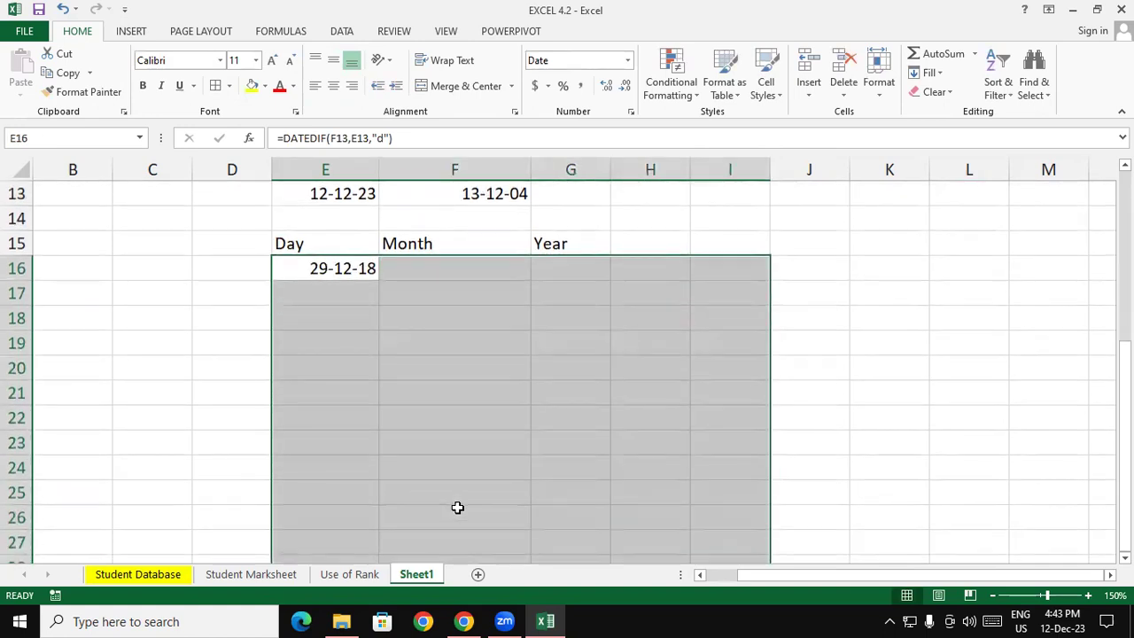
pyautogui.click(932, 92)
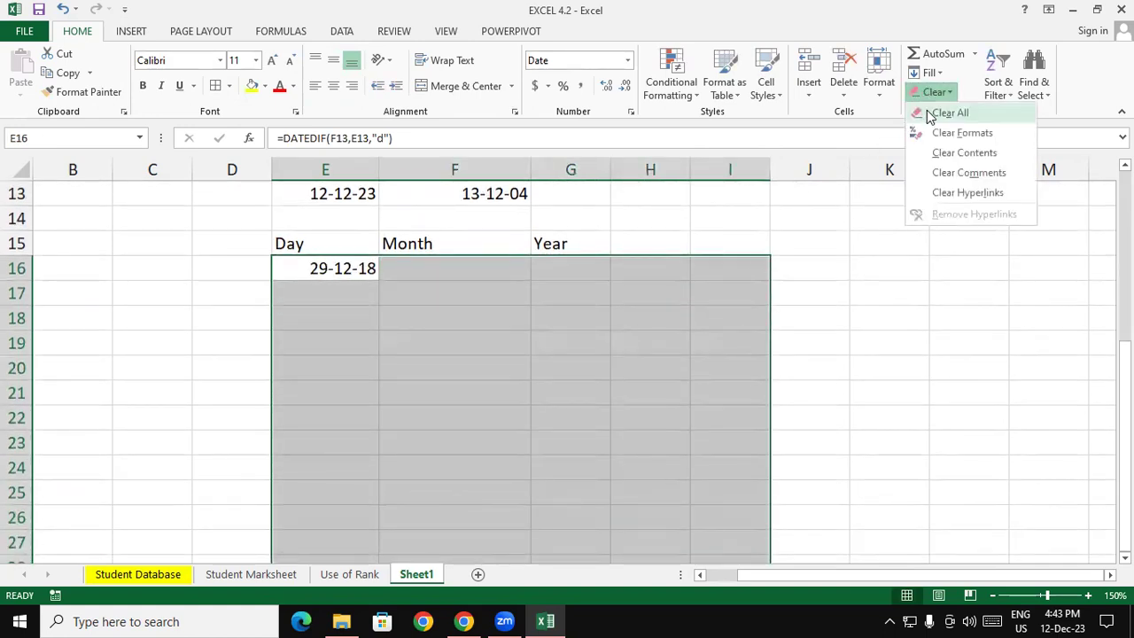
pyautogui.click(950, 112)
# - Re-enter =DATEDIF(F13,E13,"d") in E16, now showing 6938 days
pyautogui.click(330, 278)
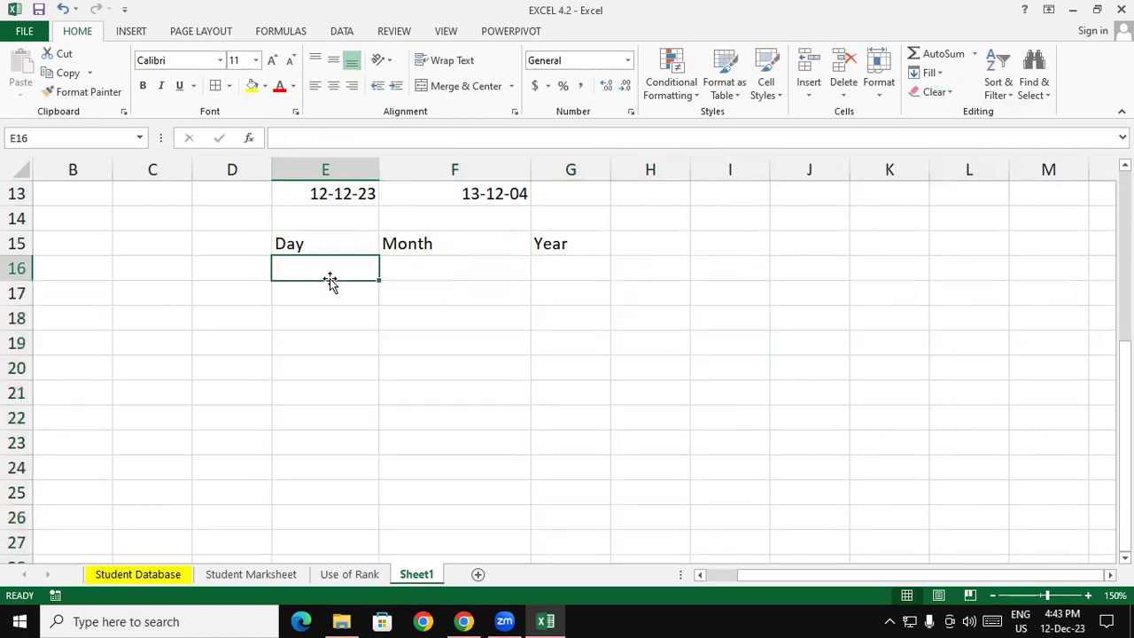
pyautogui.write('=datedif(')
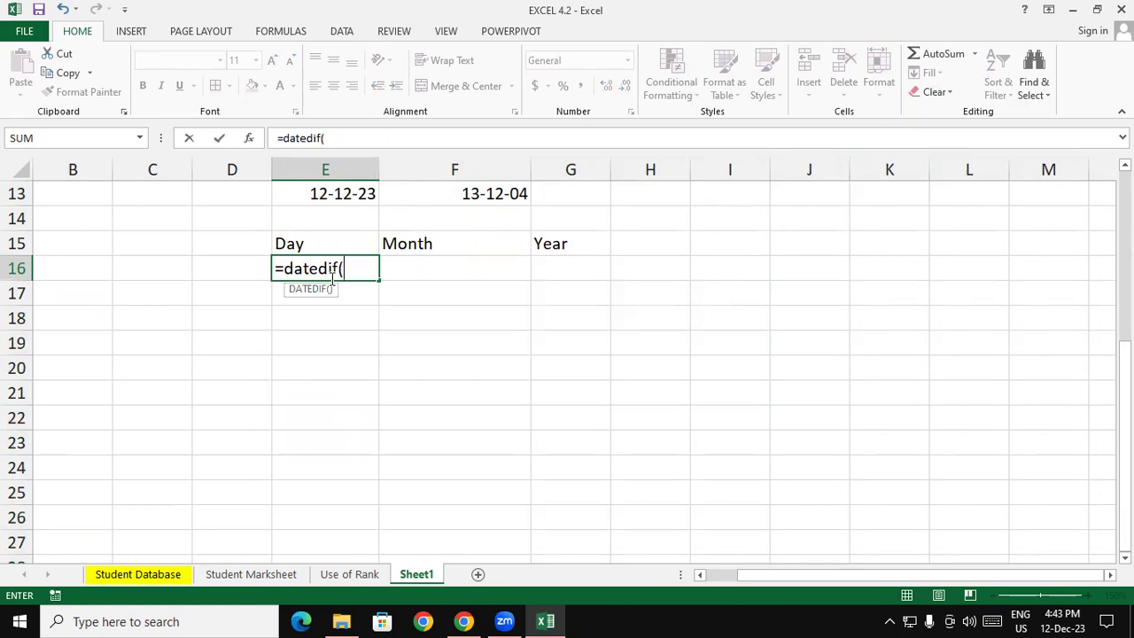
pyautogui.click(472, 194)
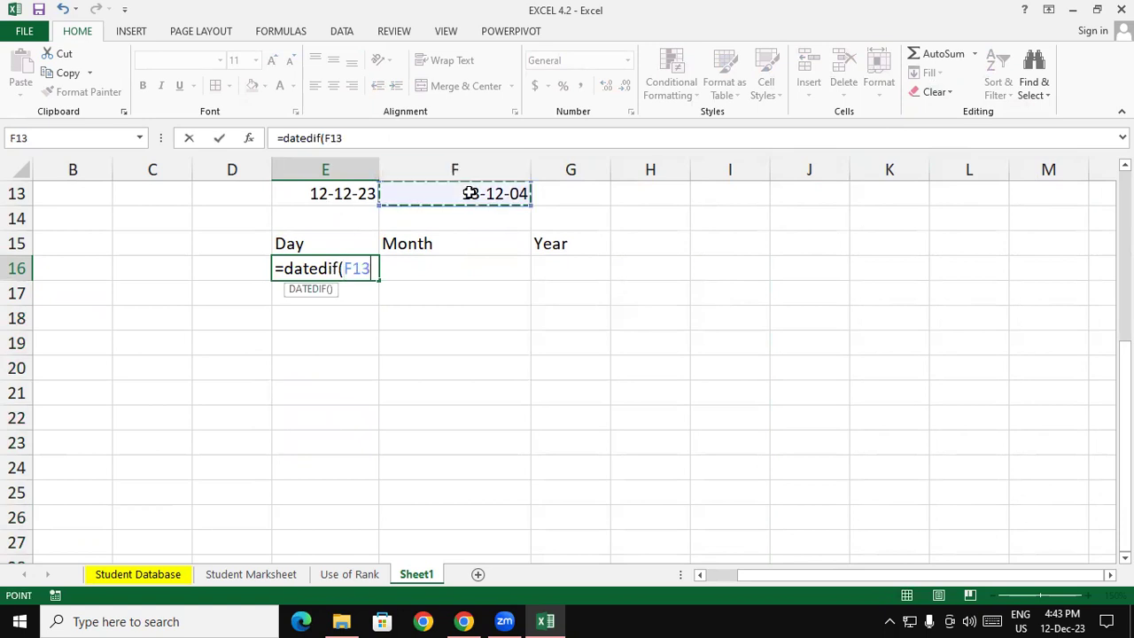
pyautogui.write(',')
pyautogui.click(351, 197)
pyautogui.write(',')
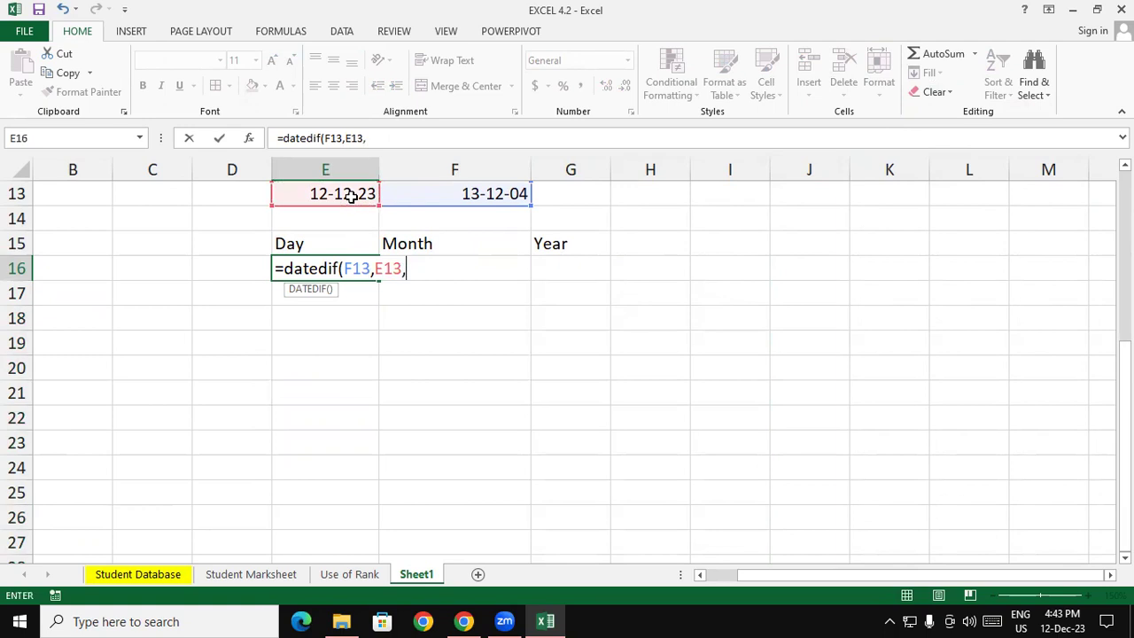
pyautogui.write('"d')
pyautogui.write('")')
pyautogui.press('Return')
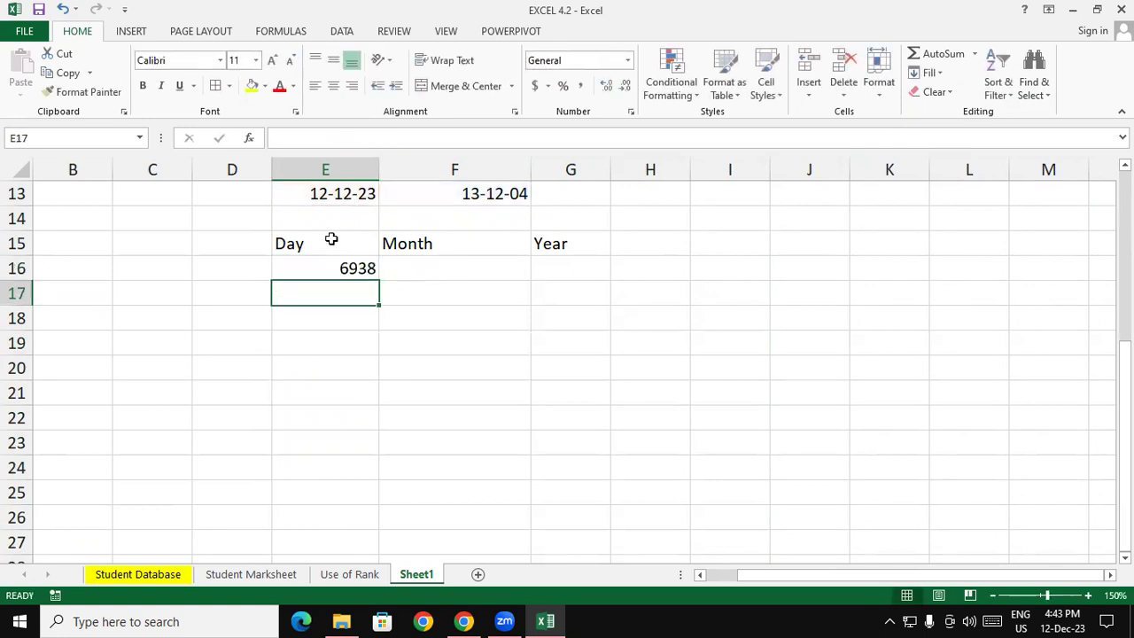
pyautogui.click(325, 260)
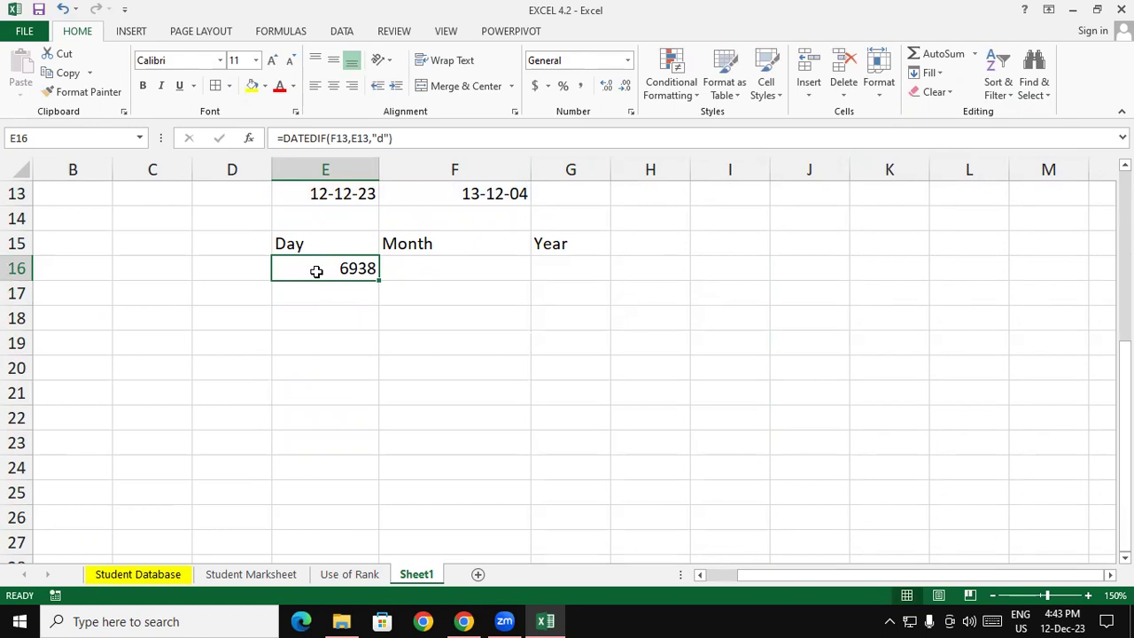
# - Enter =DATEDIF(F13,E13,"m") in F16, giving 227 months
pyautogui.click(419, 264)
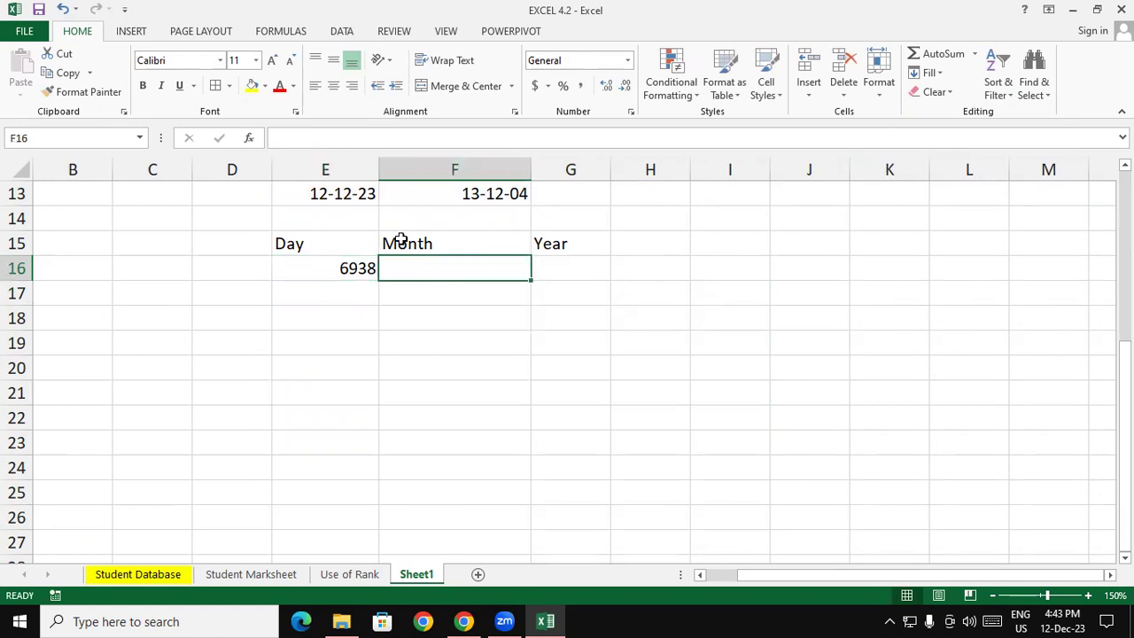
pyautogui.write('=')
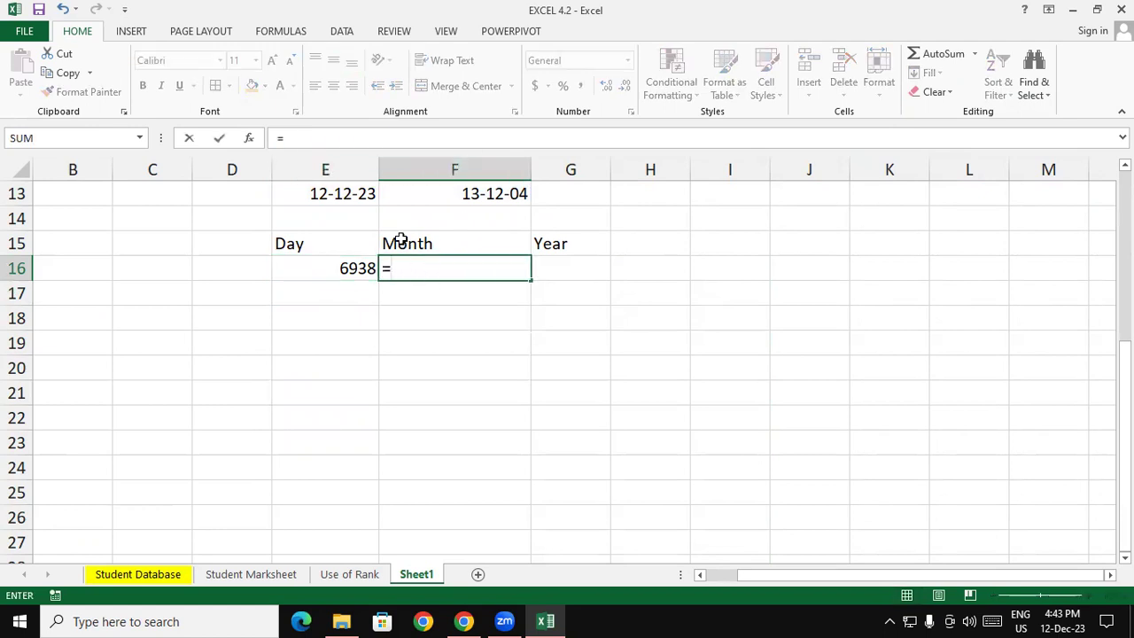
pyautogui.write('ma')
pyautogui.press('BackSpace')
pyautogui.press('BackSpace')
pyautogui.write('datedif')
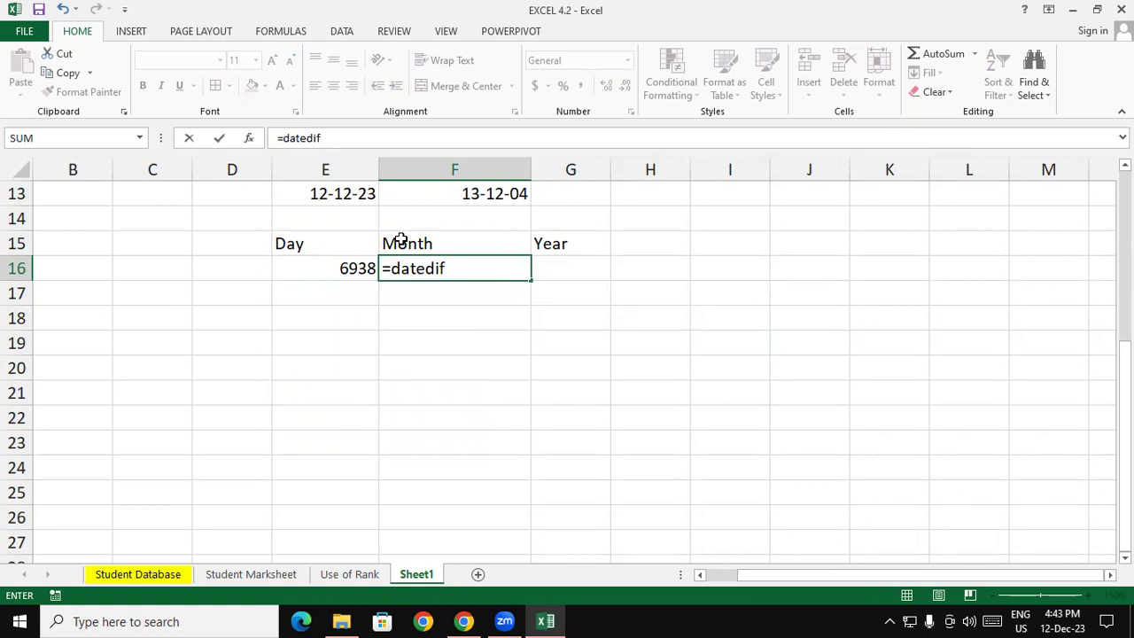
pyautogui.write('(')
pyautogui.click(454, 197)
pyautogui.write(',')
pyautogui.click(342, 195)
pyautogui.write(',"y')
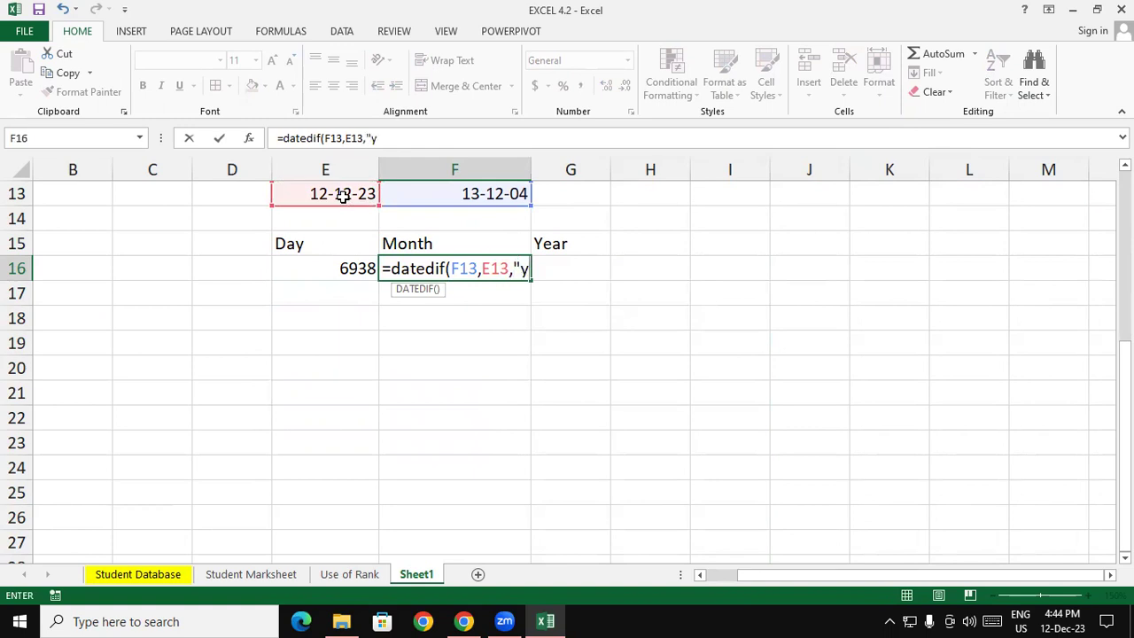
pyautogui.press('BackSpace')
pyautogui.write('m')
pyautogui.write(')')
pyautogui.press('Return')
# - Enter =DATEDIF(F13,E13,"y") in G16 for 18 years and select the row 15 headings
pyautogui.press('Right')
pyautogui.press('Up')
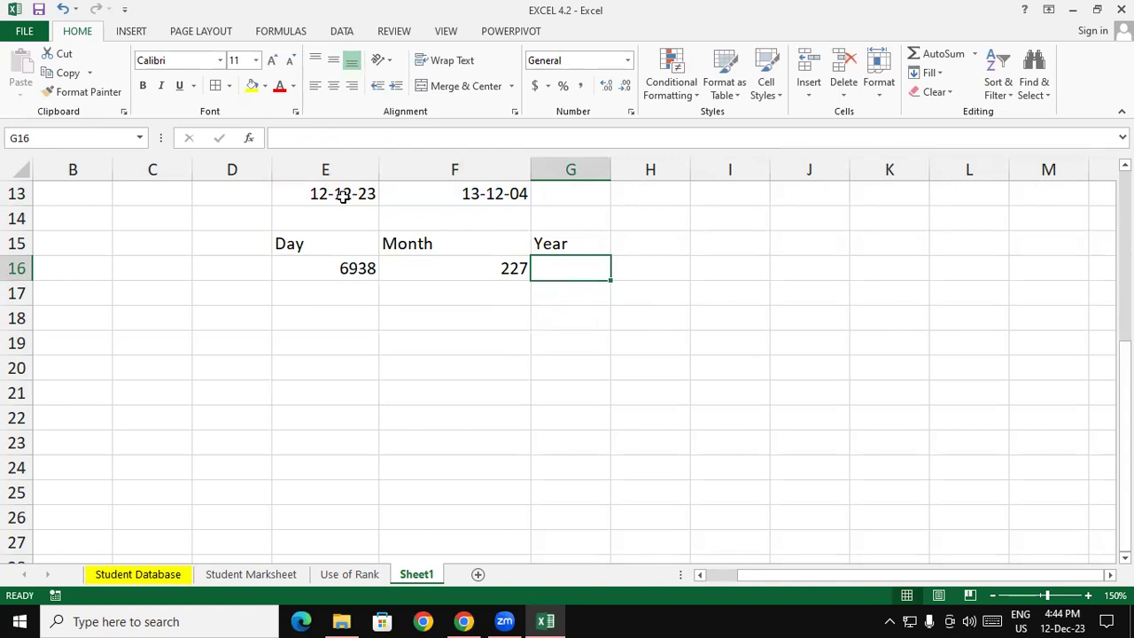
pyautogui.write('=datedif(')
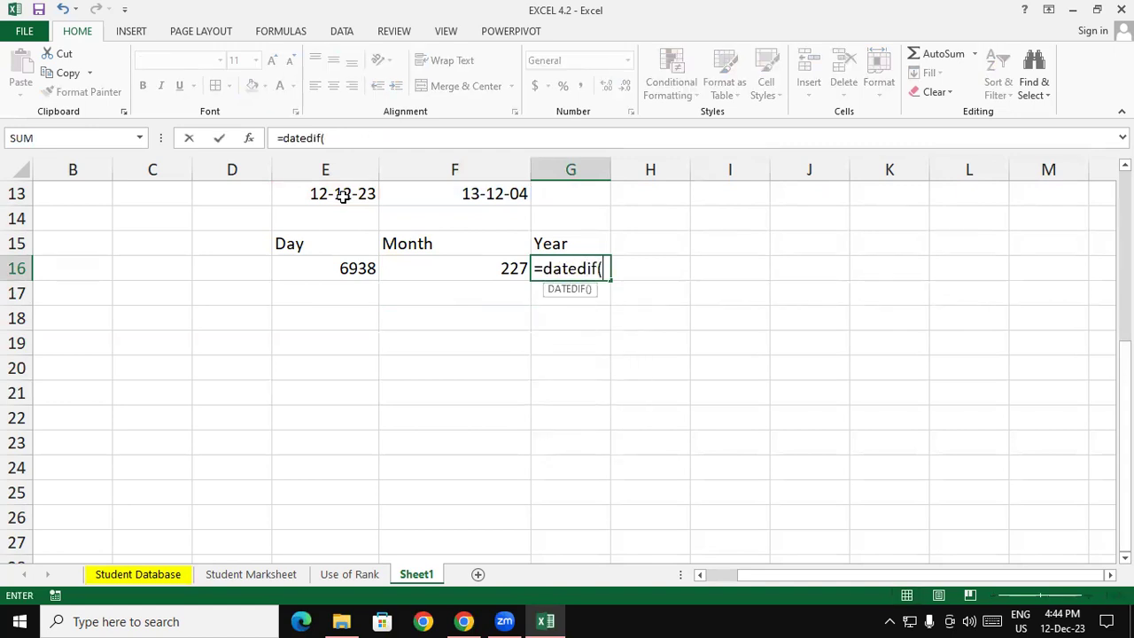
pyautogui.click(420, 193)
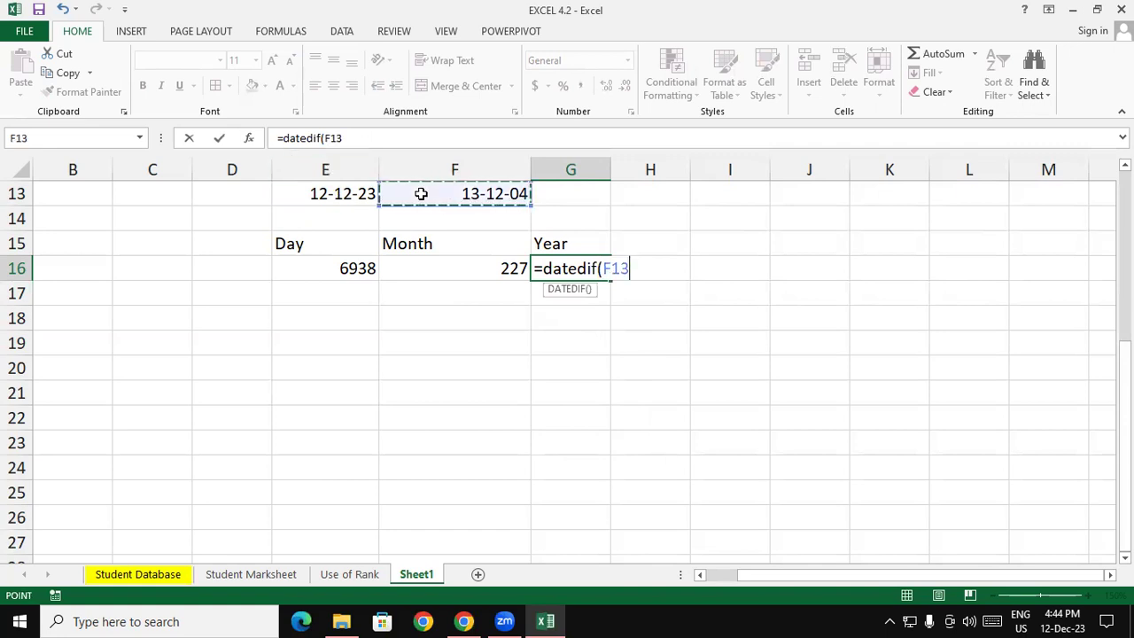
pyautogui.write(',')
pyautogui.click(365, 191)
pyautogui.write(',"')
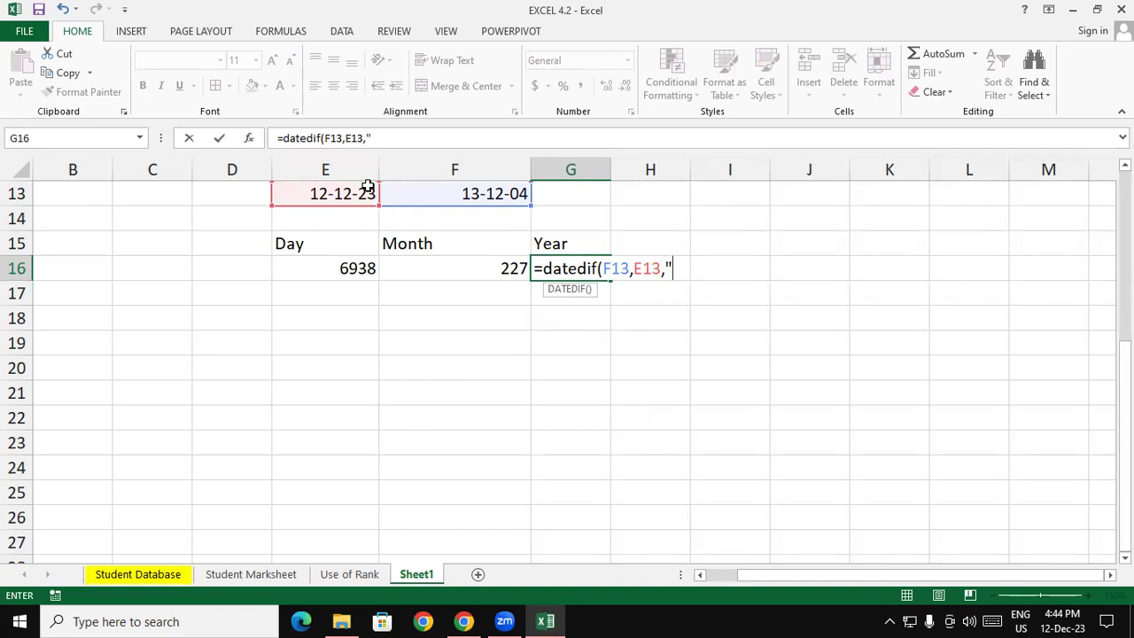
pyautogui.write('y")')
pyautogui.press('Return')
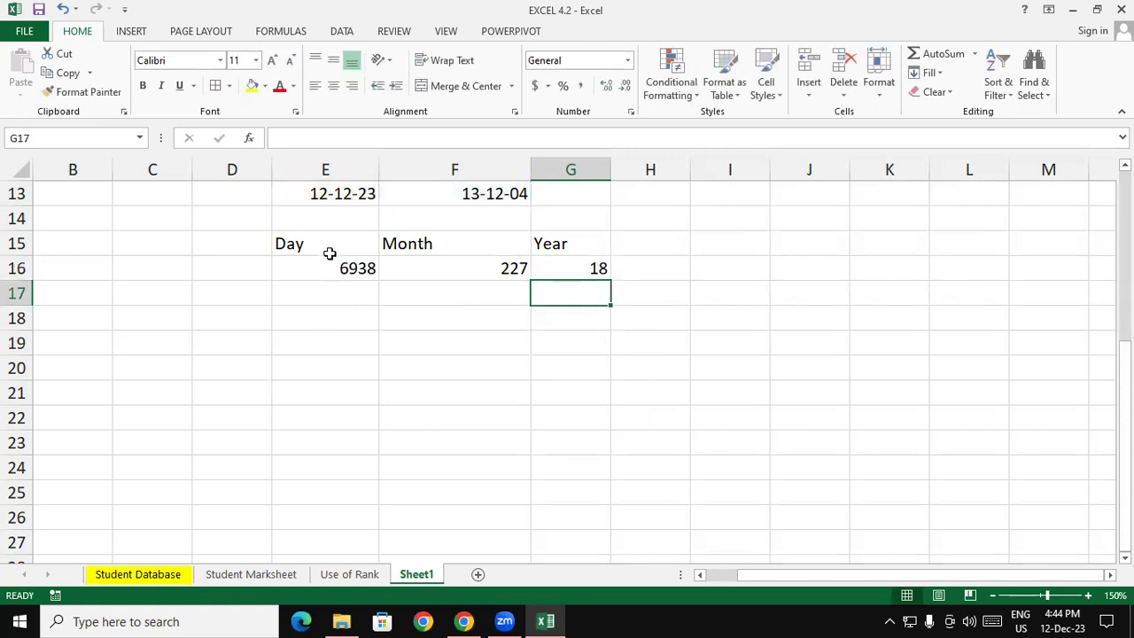
pyautogui.moveTo(329, 254); pyautogui.dragTo(536, 244)
# - Make the Day, Month, Year headings red and review the three DATEDIF formulas
pyautogui.click(279, 86)
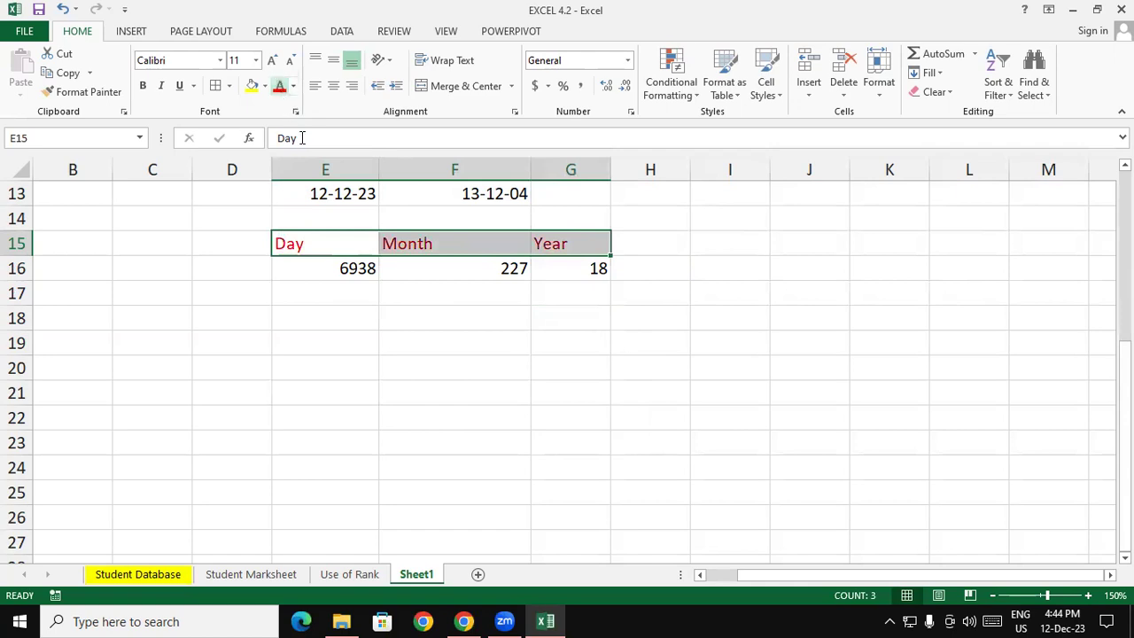
pyautogui.click(360, 411)
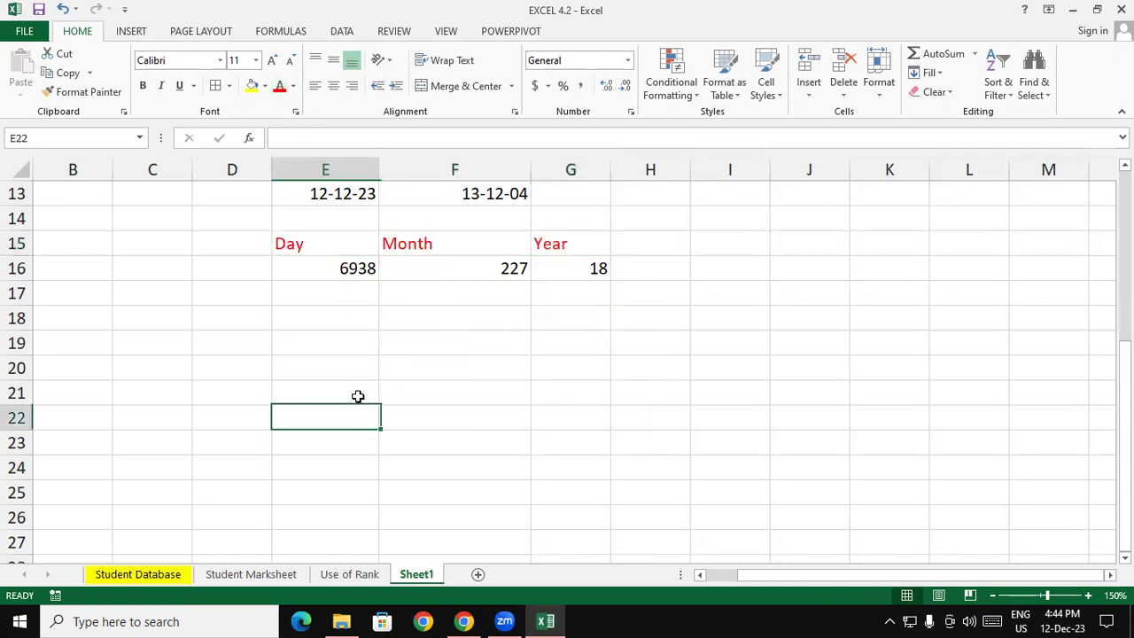
pyautogui.click(326, 269)
pyautogui.click(452, 267)
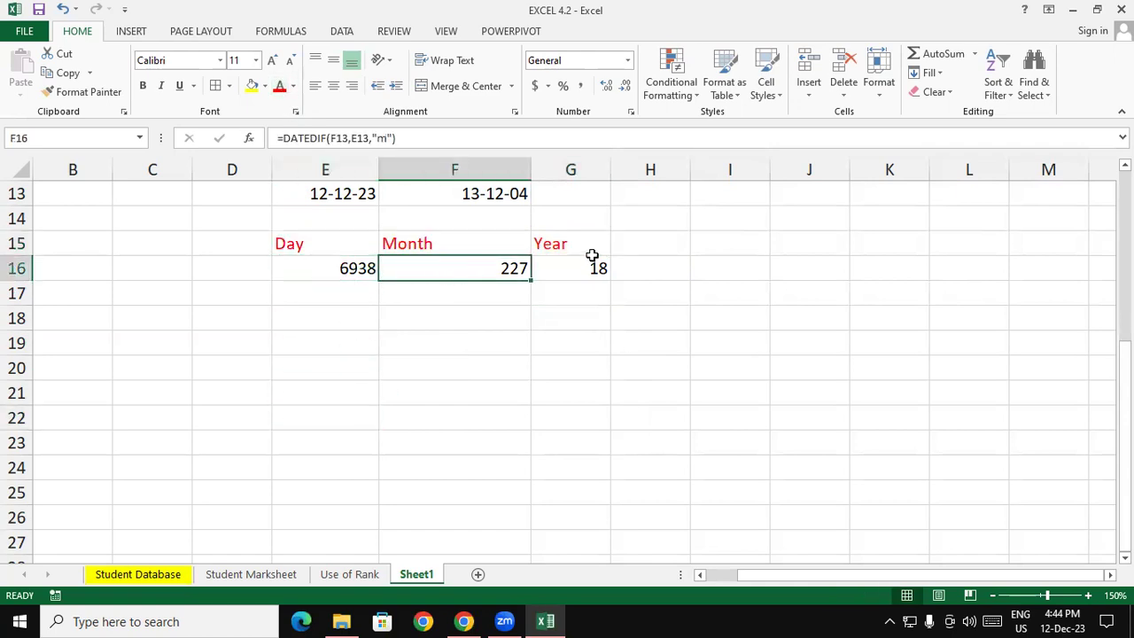
pyautogui.click(593, 266)
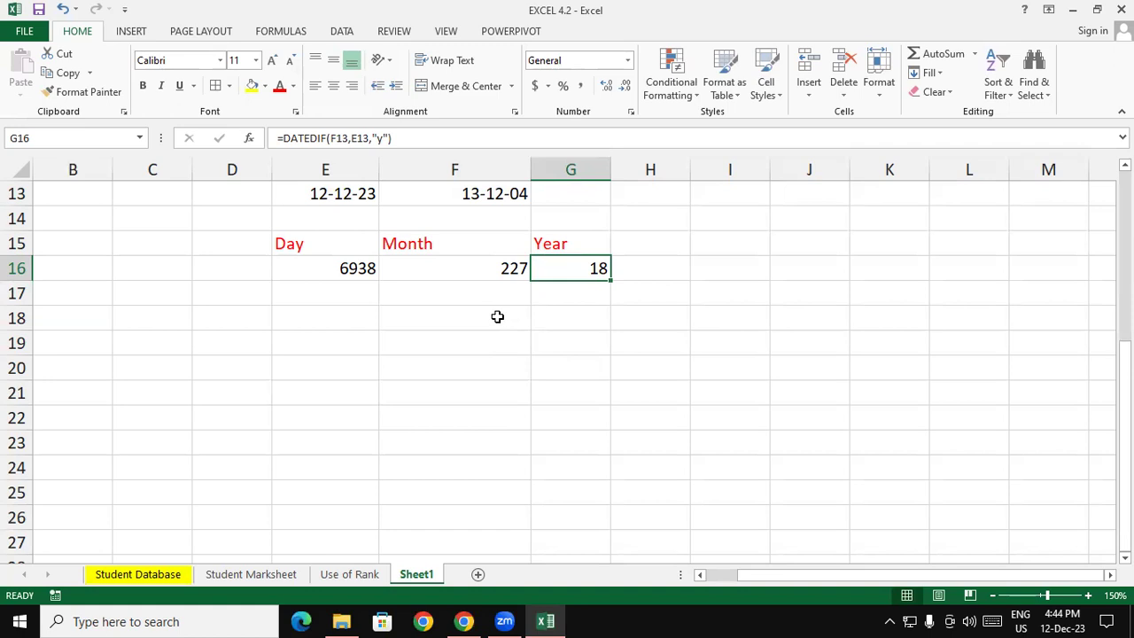
# - Add red Year, Month, Day headings in E18:G18
pyautogui.click(338, 320)
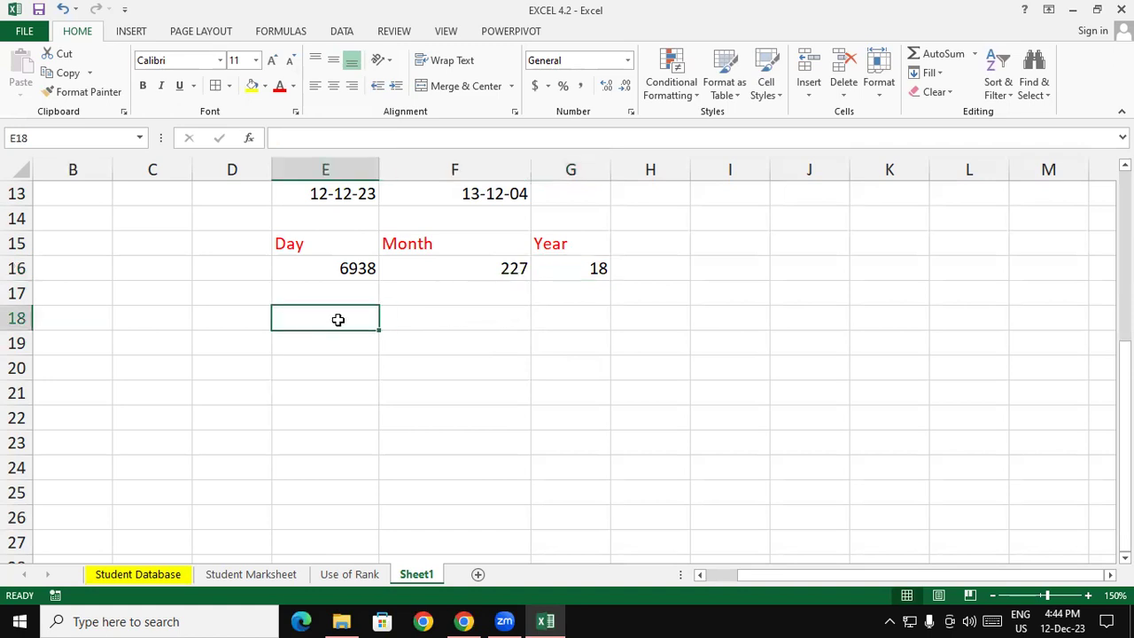
pyautogui.write('Year')
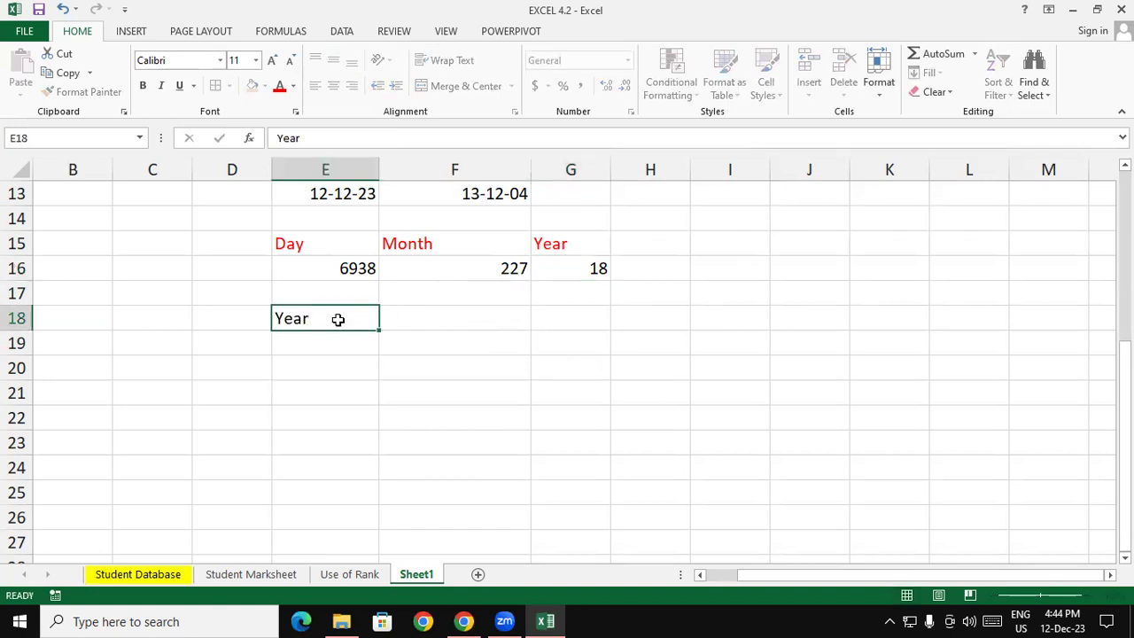
pyautogui.press('Tab')
pyautogui.write('Mon')
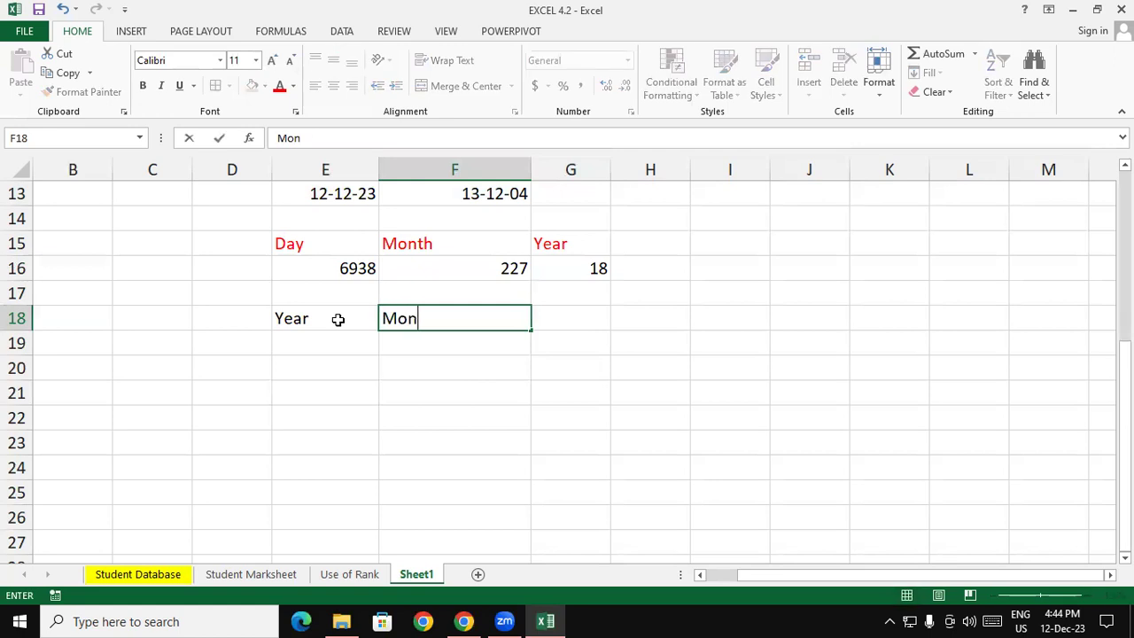
pyautogui.write('th')
pyautogui.press('Tab')
pyautogui.write('Day')
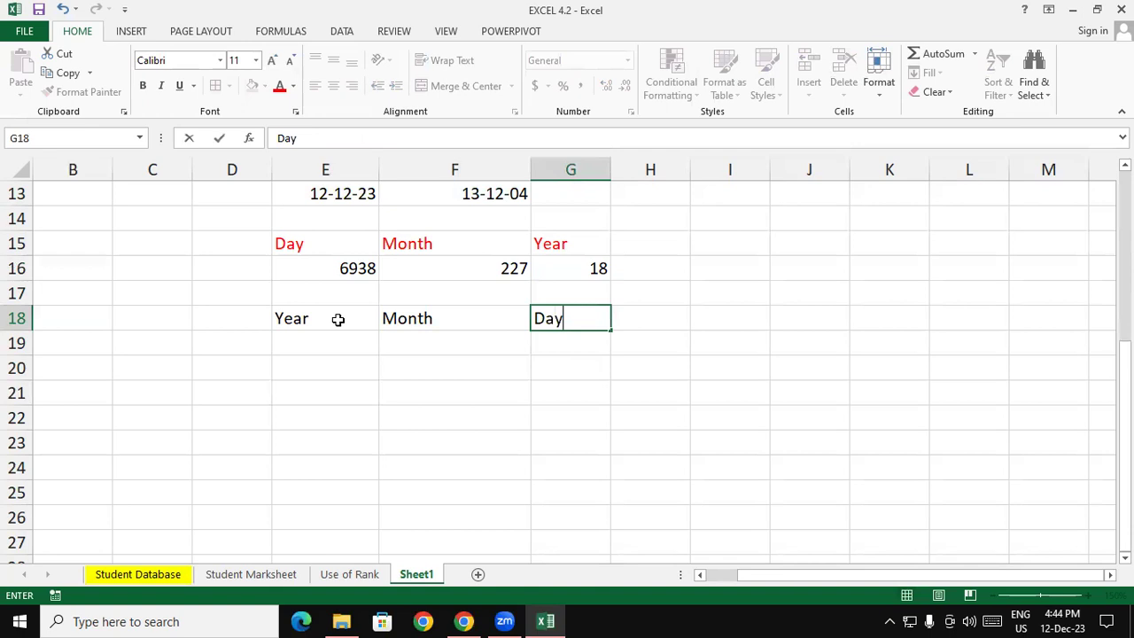
pyautogui.click(400, 364)
pyautogui.moveTo(340, 309); pyautogui.dragTo(545, 305)
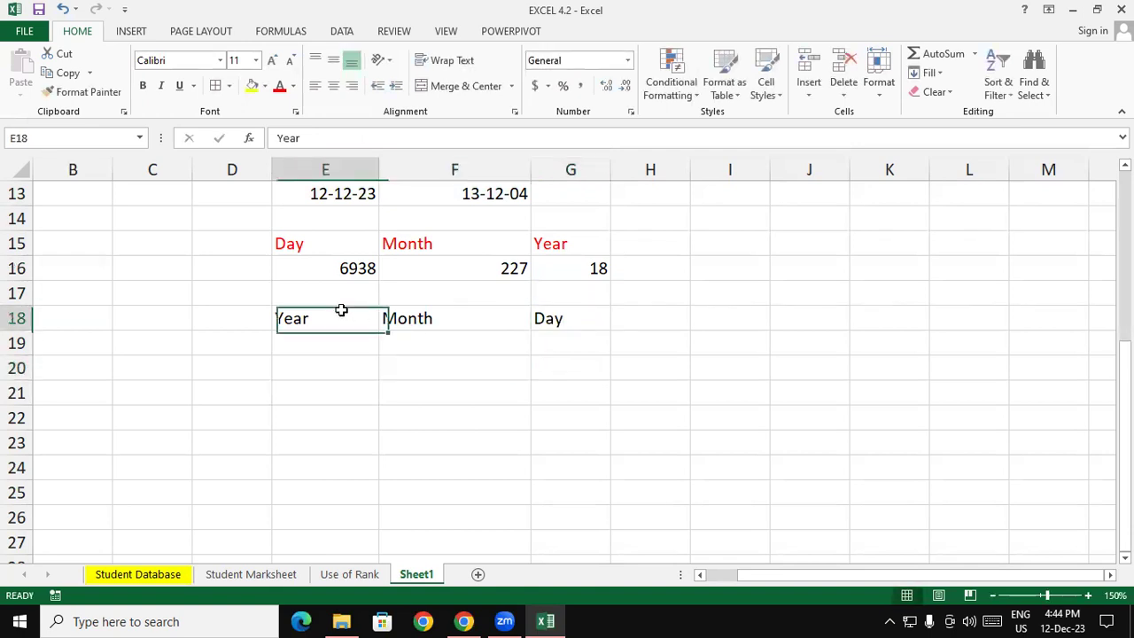
pyautogui.click(279, 86)
pyautogui.click(329, 393)
pyautogui.scroll(-1, 346, 358)
pyautogui.moveTo(1125, 460)
pyautogui.mouseDown()
pyautogui.moveTo(1125, 379)
pyautogui.moveTo(1125, 390)
pyautogui.mouseUp()
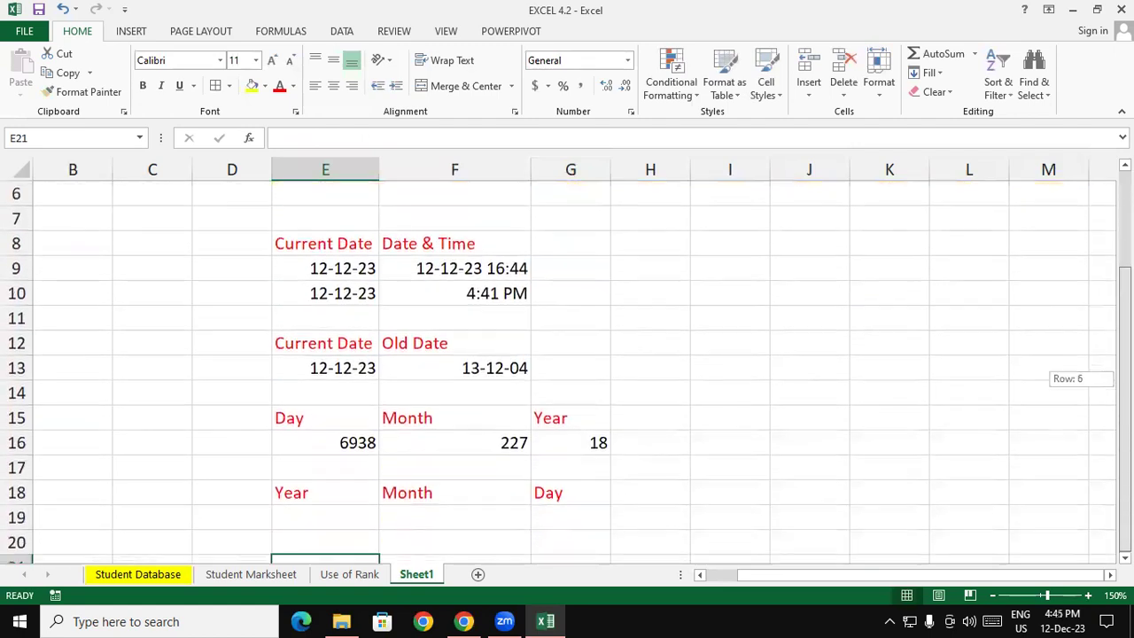
# - Enter =DATEDIF(F13,E13,"y") in E19, showing 18 years
pyautogui.click(293, 519)
pyautogui.write('=dated')
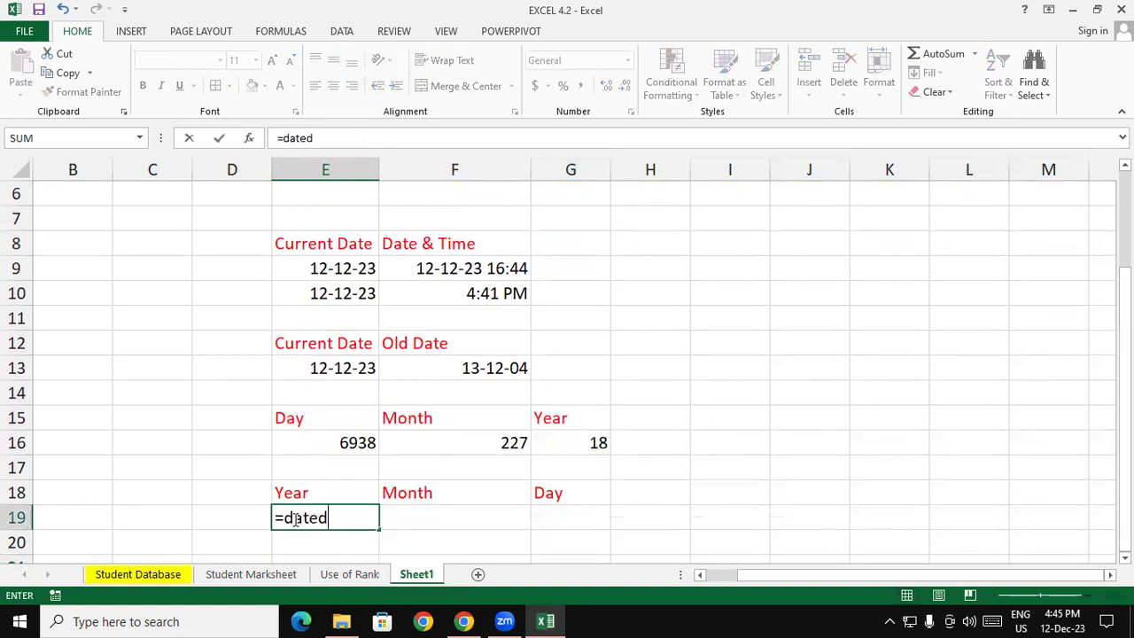
pyautogui.write('if')
pyautogui.write('(')
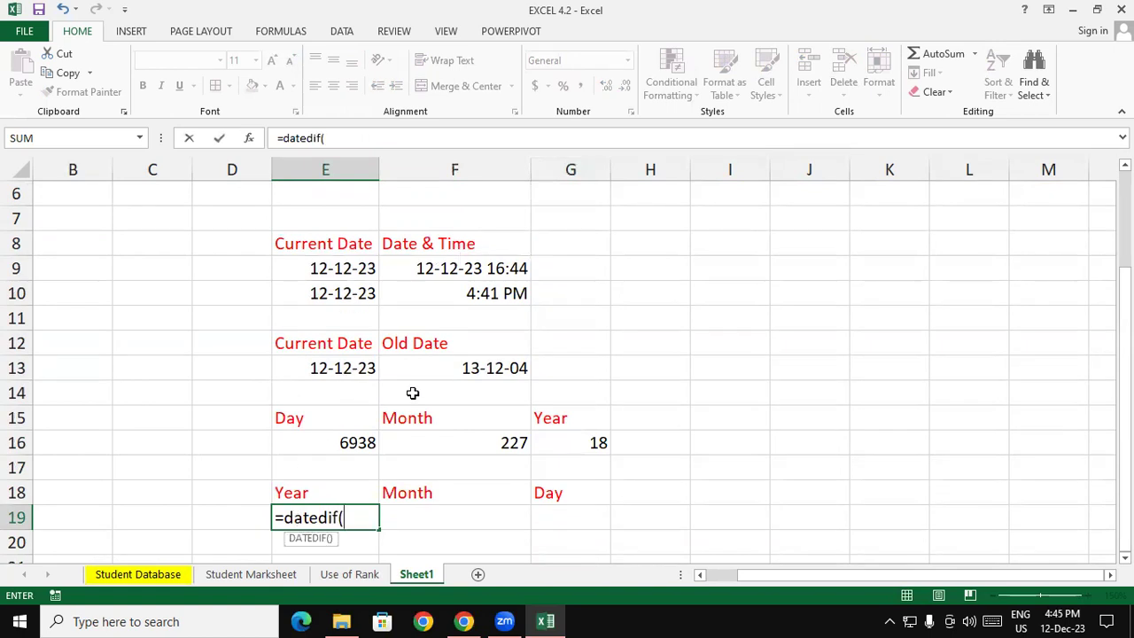
pyautogui.click(454, 366)
pyautogui.write(',')
pyautogui.click(338, 362)
pyautogui.write(',')
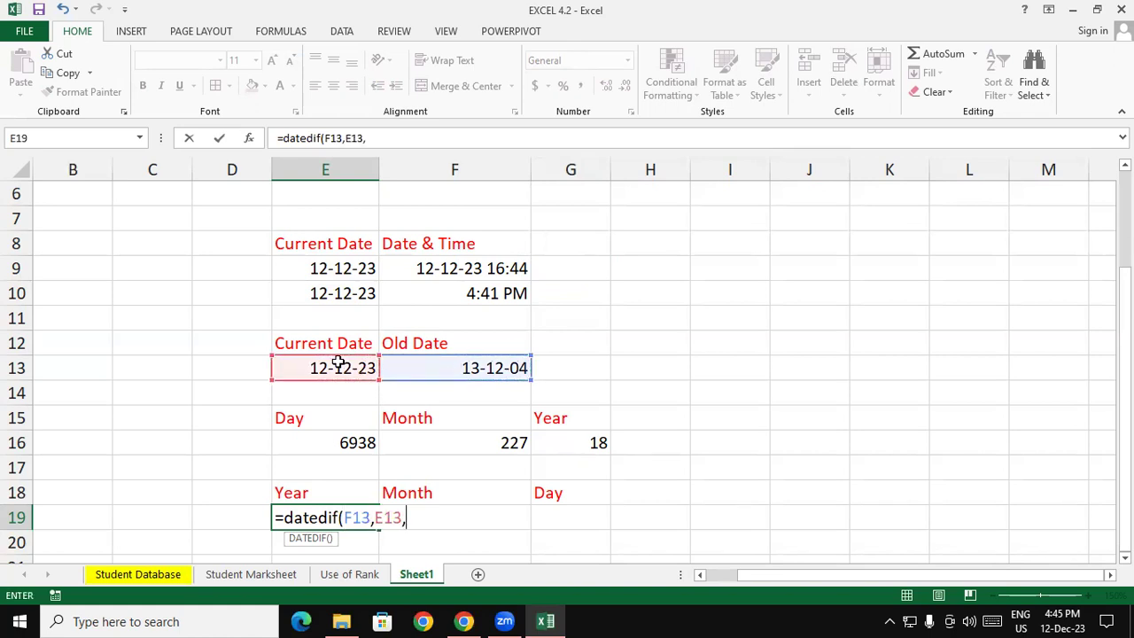
pyautogui.write('"y')
pyautogui.press('Return')
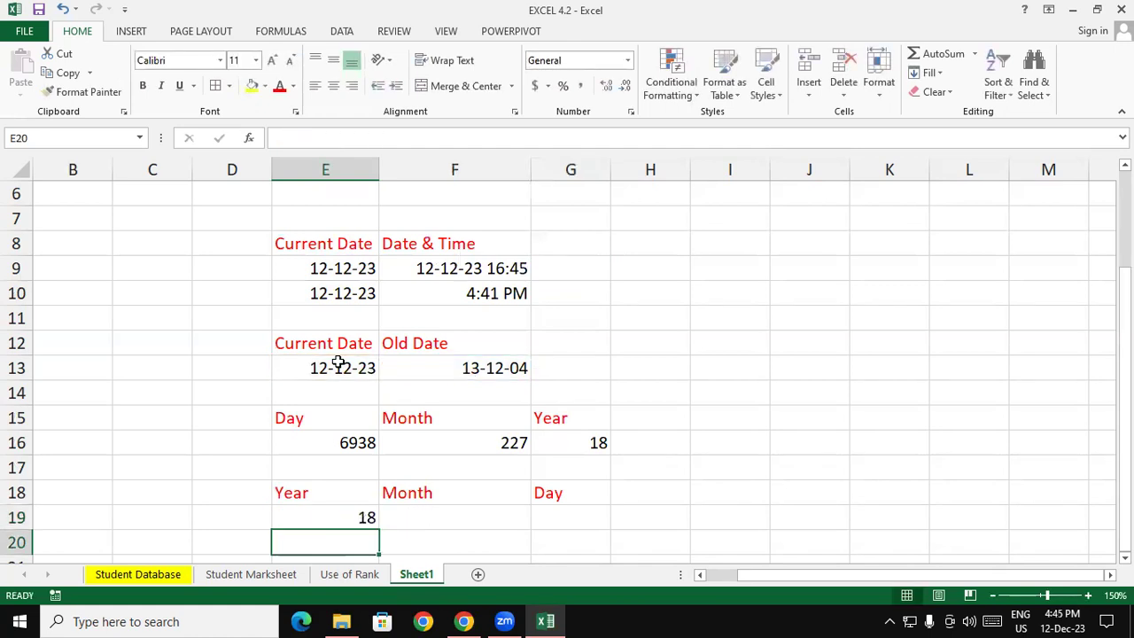
# - Enter =DATEDIF(F13,E13,"ym") in F19 for the remaining 11 months
pyautogui.click(421, 521)
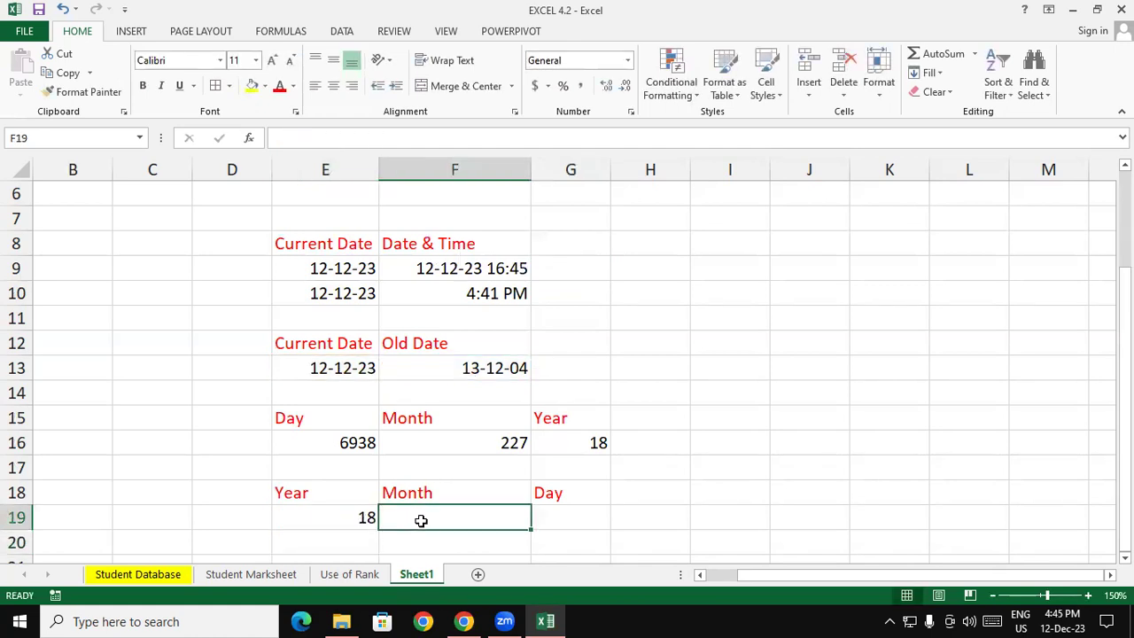
pyautogui.write('=datedif(')
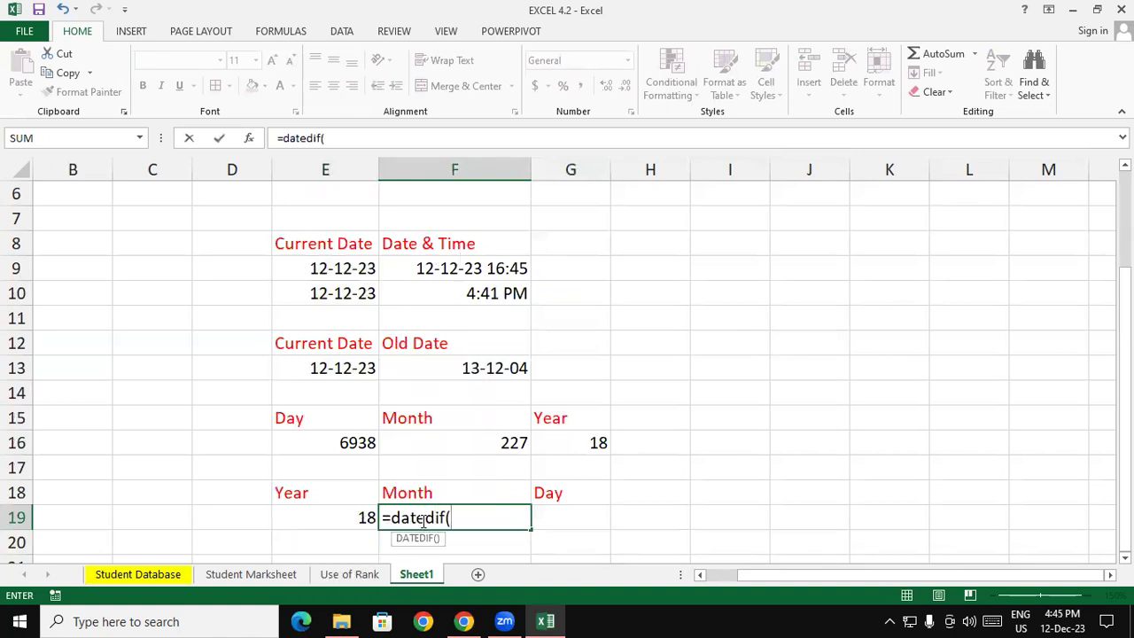
pyautogui.click(479, 368)
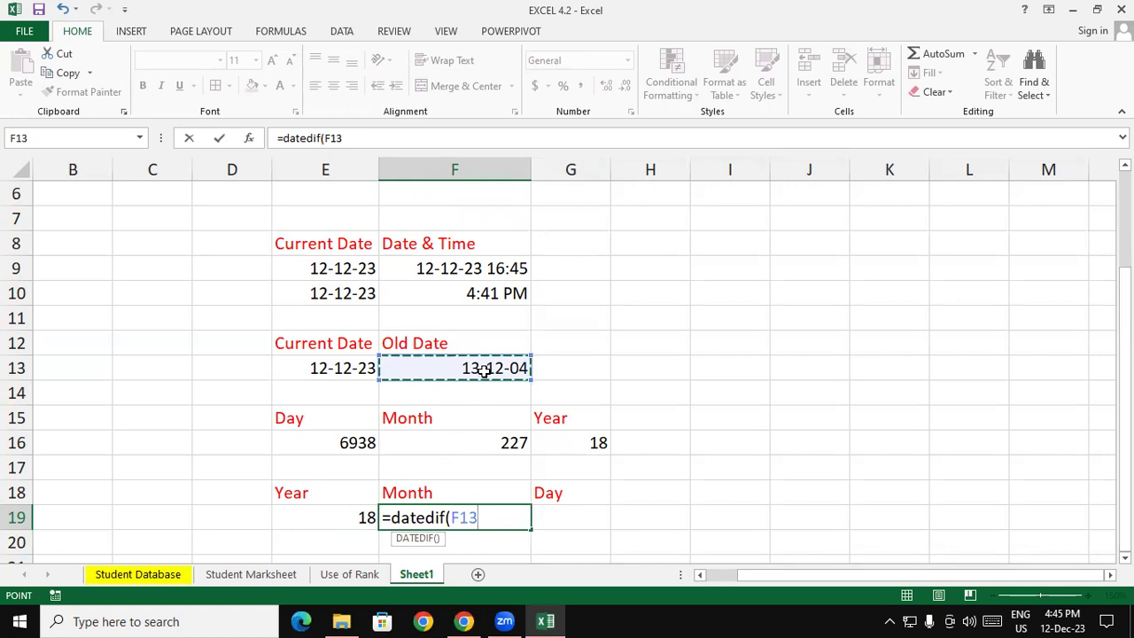
pyautogui.write(',')
pyautogui.click(344, 361)
pyautogui.write(',')
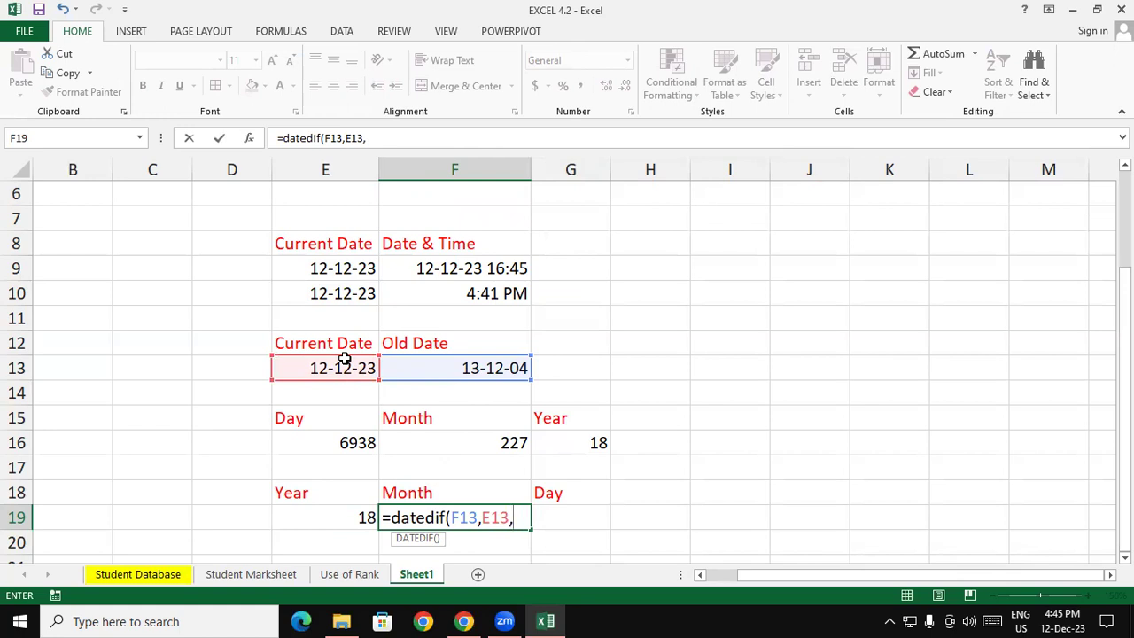
pyautogui.write('"ym')
pyautogui.write('")')
pyautogui.press('Return')
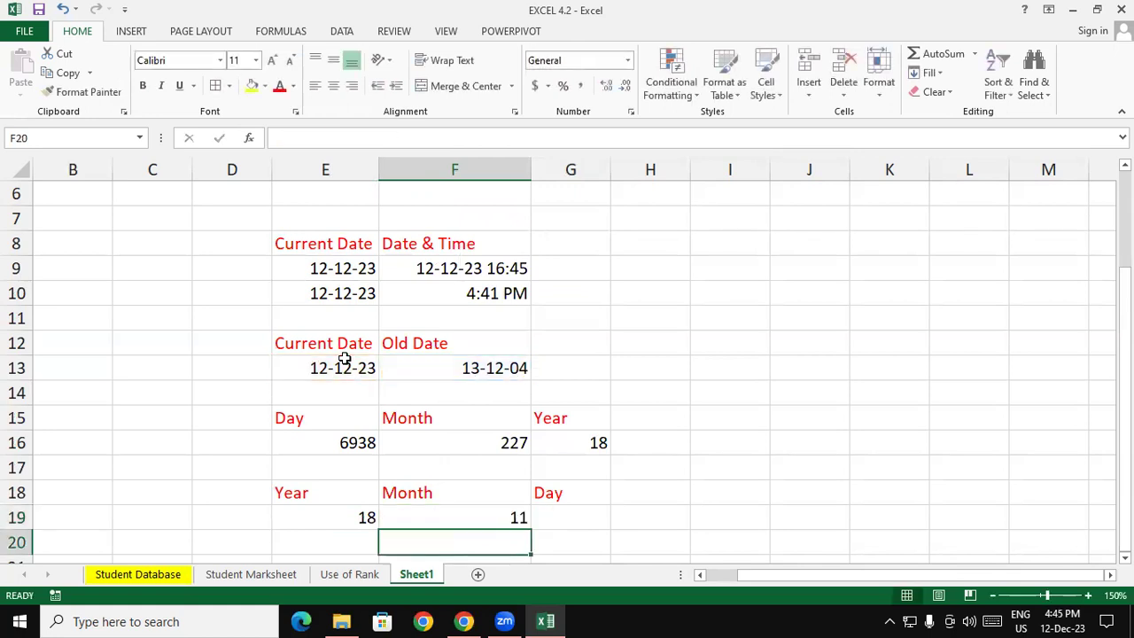
# - Enter =DATEDIF(F13,E13,"md") in G19 for the remaining 29 days
pyautogui.press('Right')
pyautogui.press('Up')
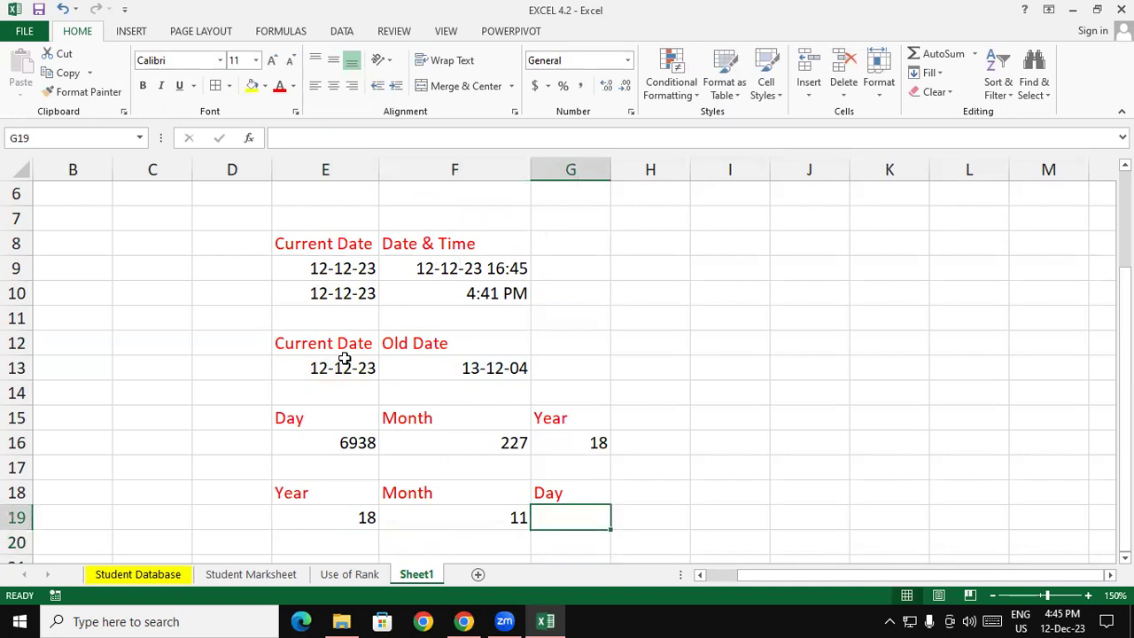
pyautogui.write('=')
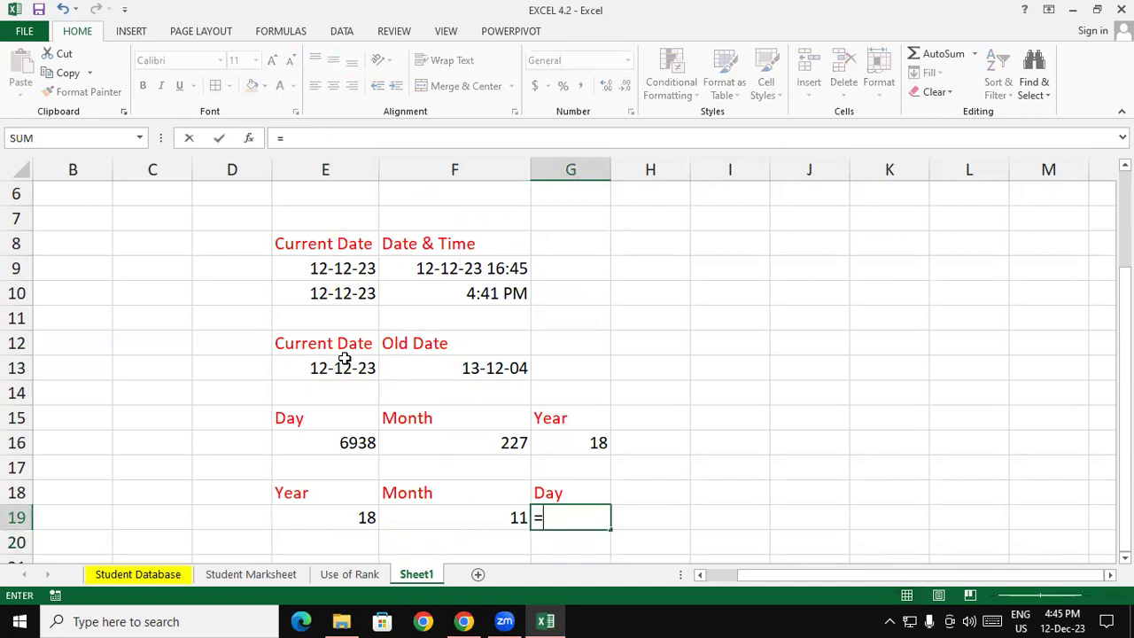
pyautogui.write('da')
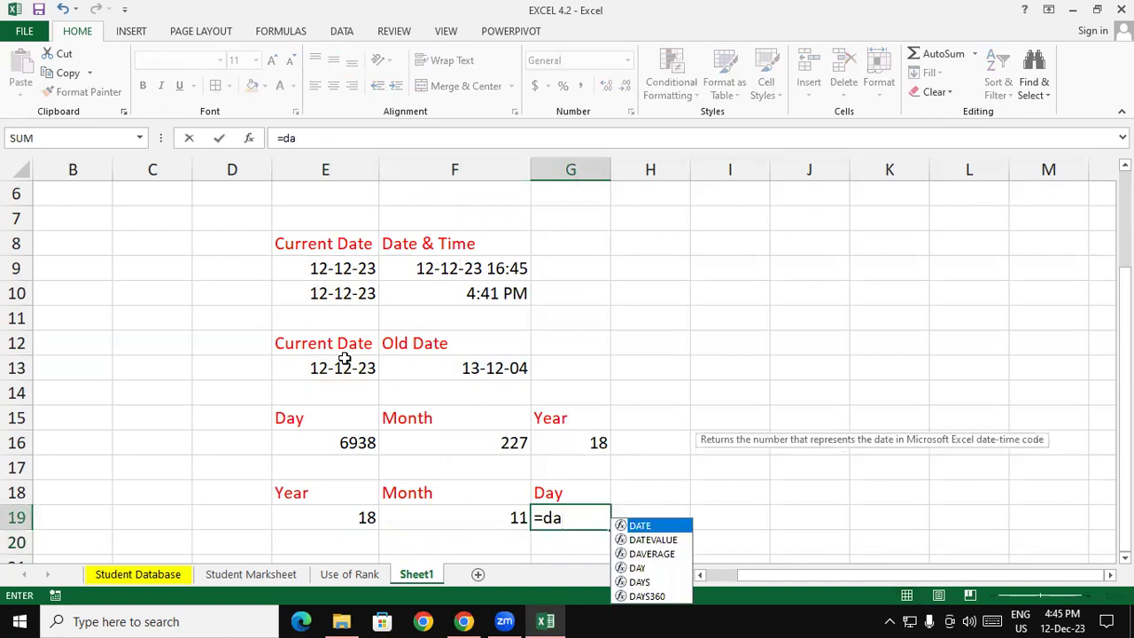
pyautogui.write('tedif(')
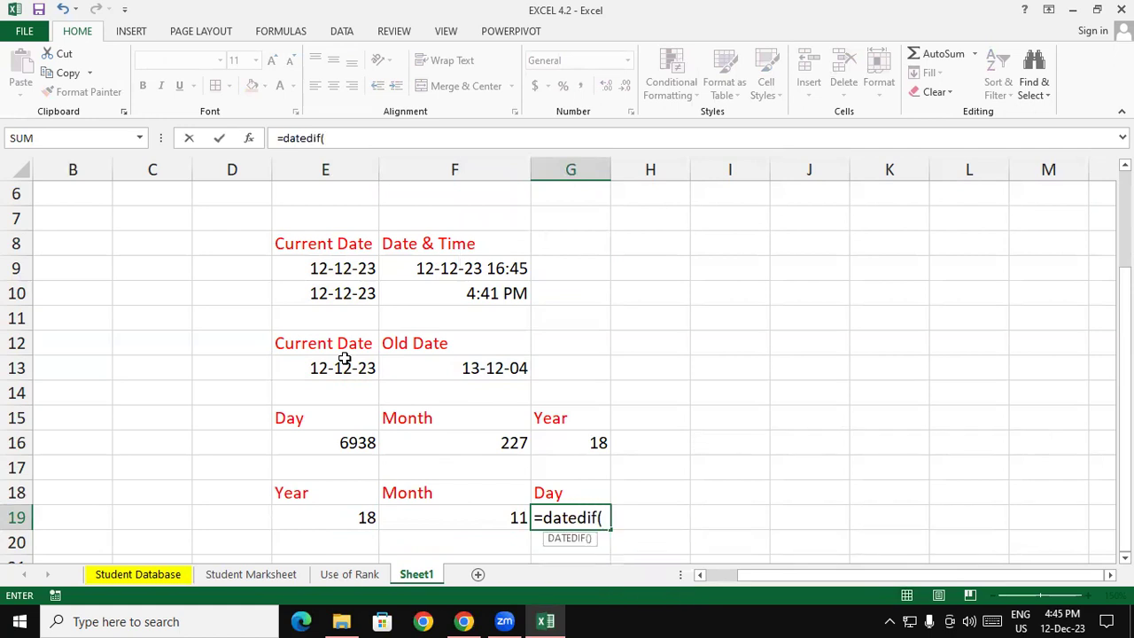
pyautogui.click(456, 363)
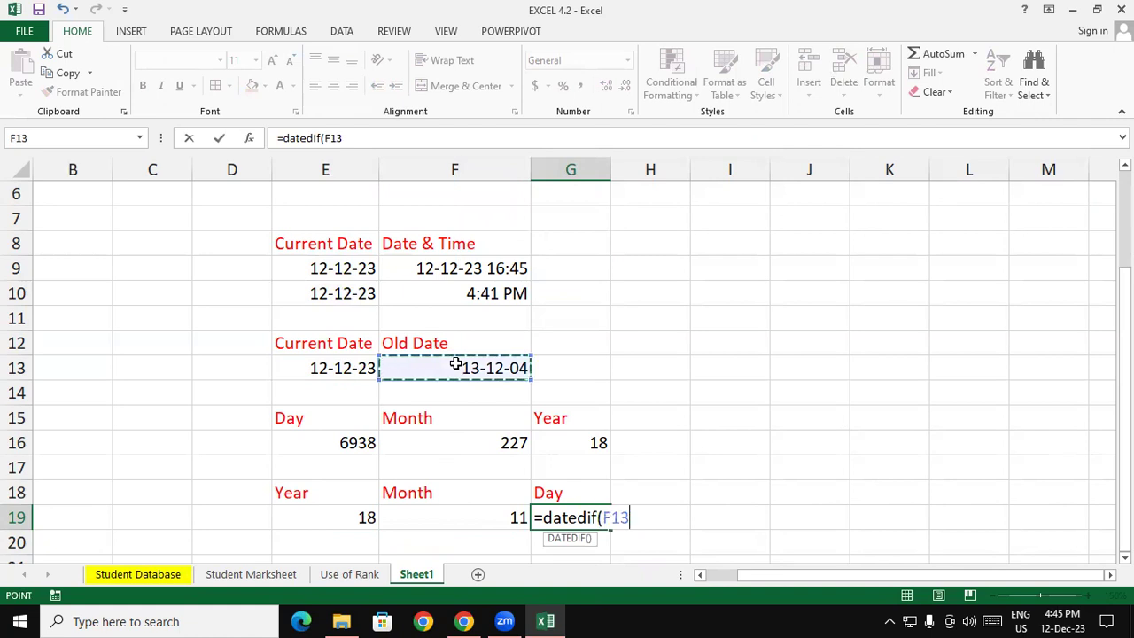
pyautogui.write(',')
pyautogui.click(339, 363)
pyautogui.write(',')
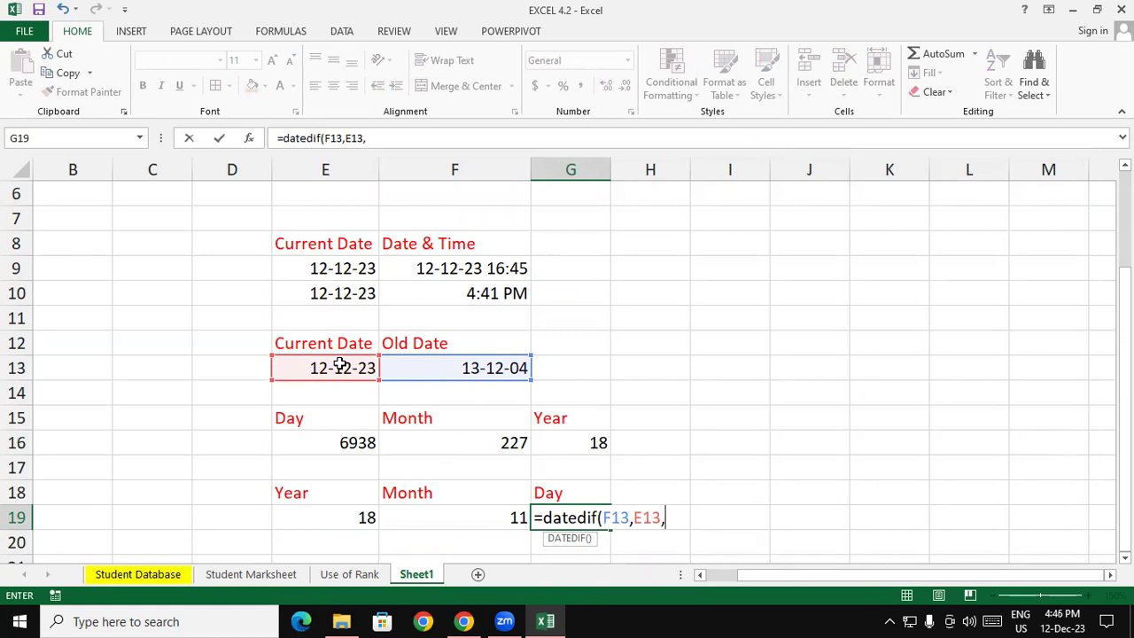
pyautogui.write('"md")')
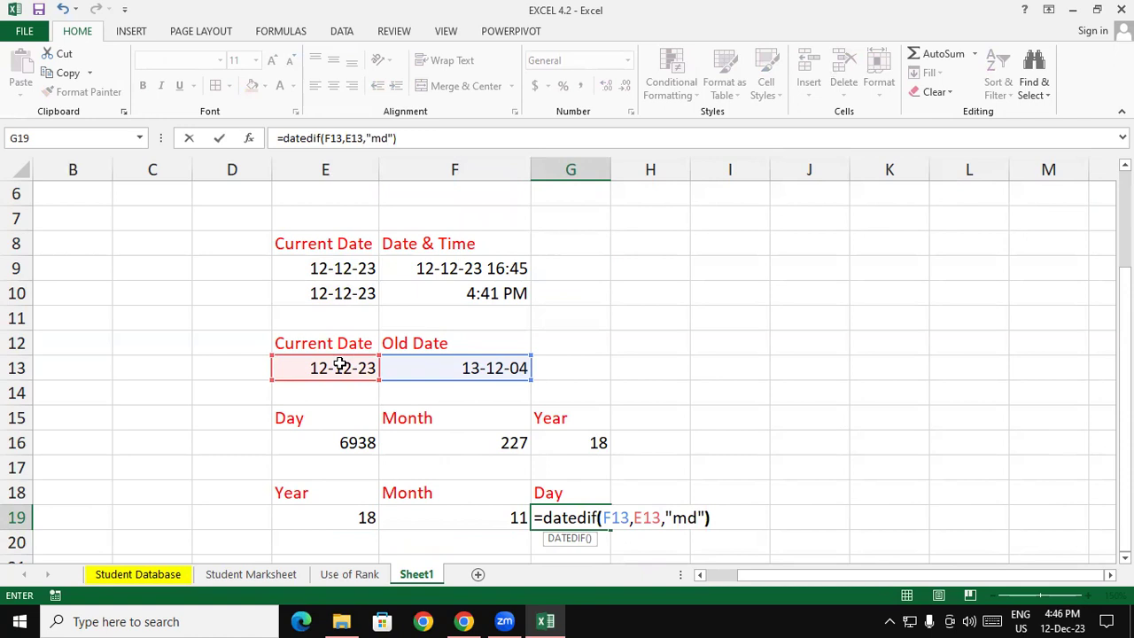
pyautogui.press('Return')
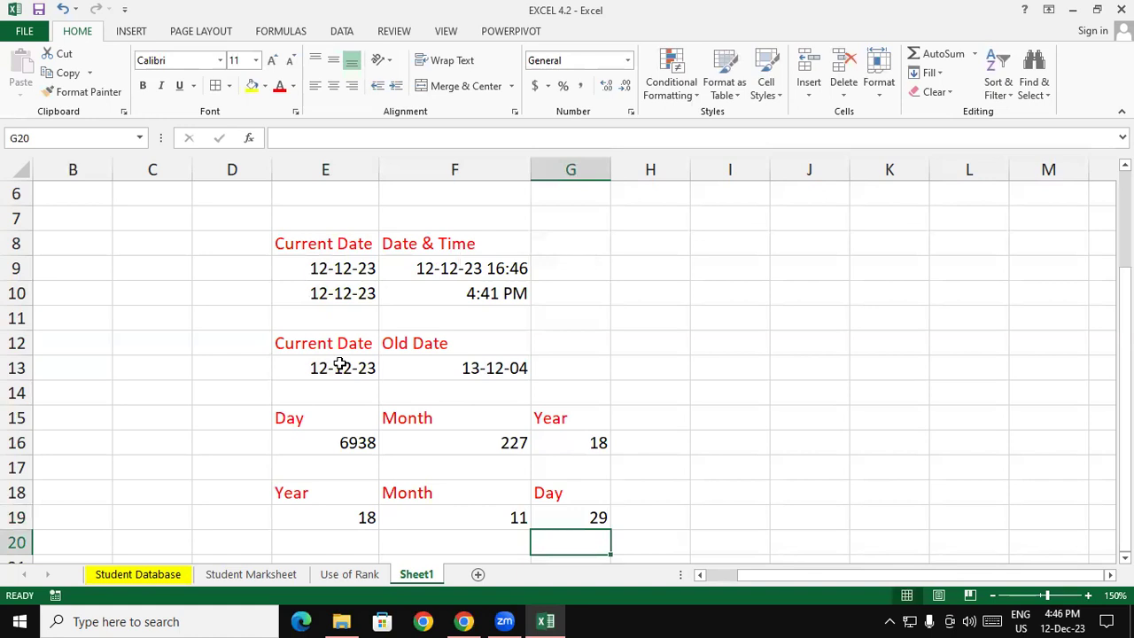
# - Enter the heading Day in cell H12
pyautogui.scroll(1, 319, 363)
pyautogui.scroll(-1, 478, 379)
pyautogui.click(640, 363)
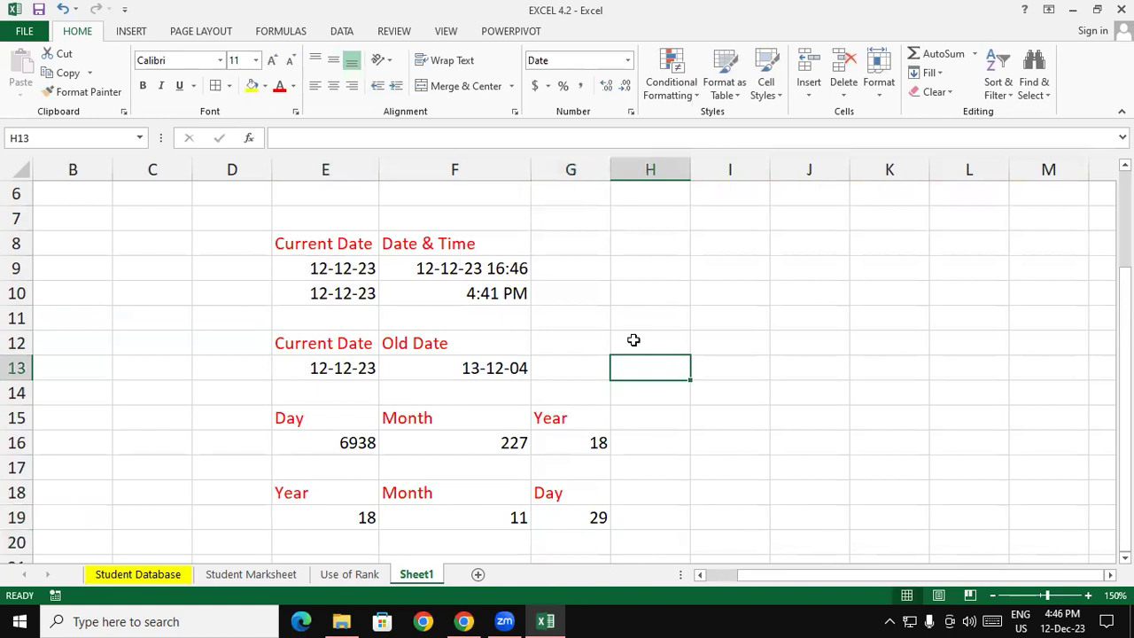
pyautogui.moveTo(633, 341); pyautogui.dragTo(666, 337)
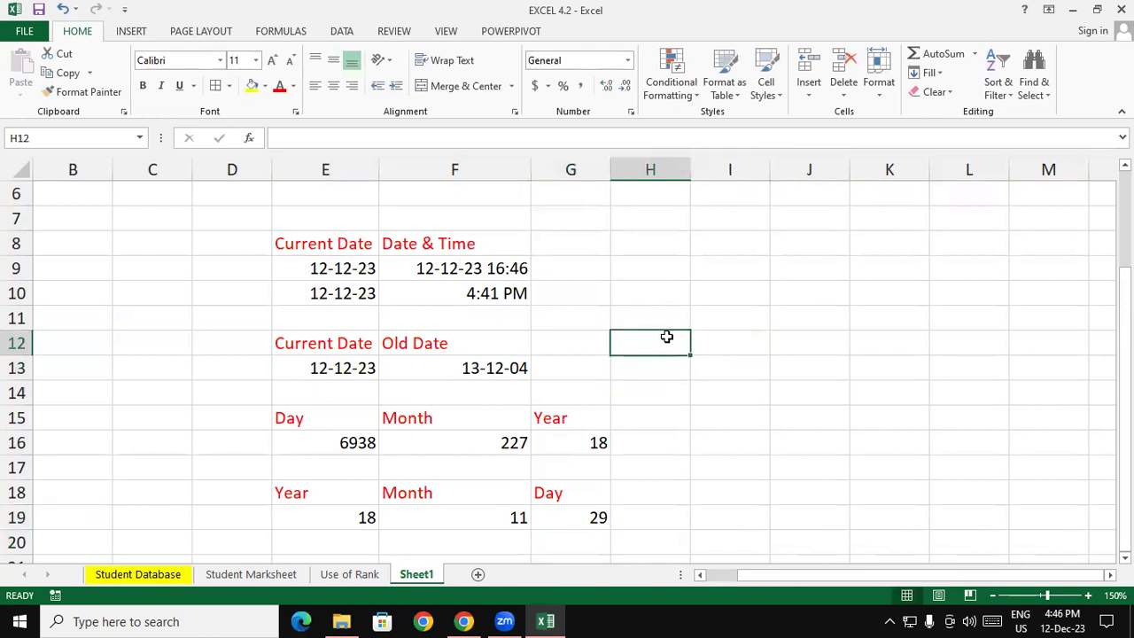
pyautogui.write('Day')
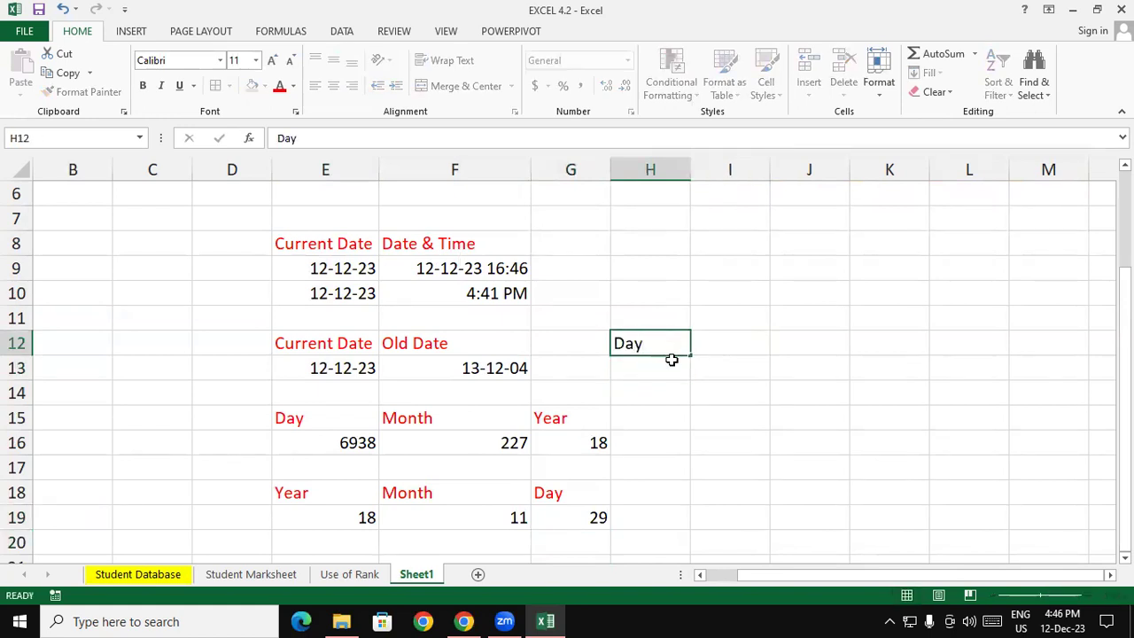
pyautogui.press('Return')
# - Put =TEXT(F13,"dddd") in H13 so it shows the old date's weekday, Monday
pyautogui.write('=')
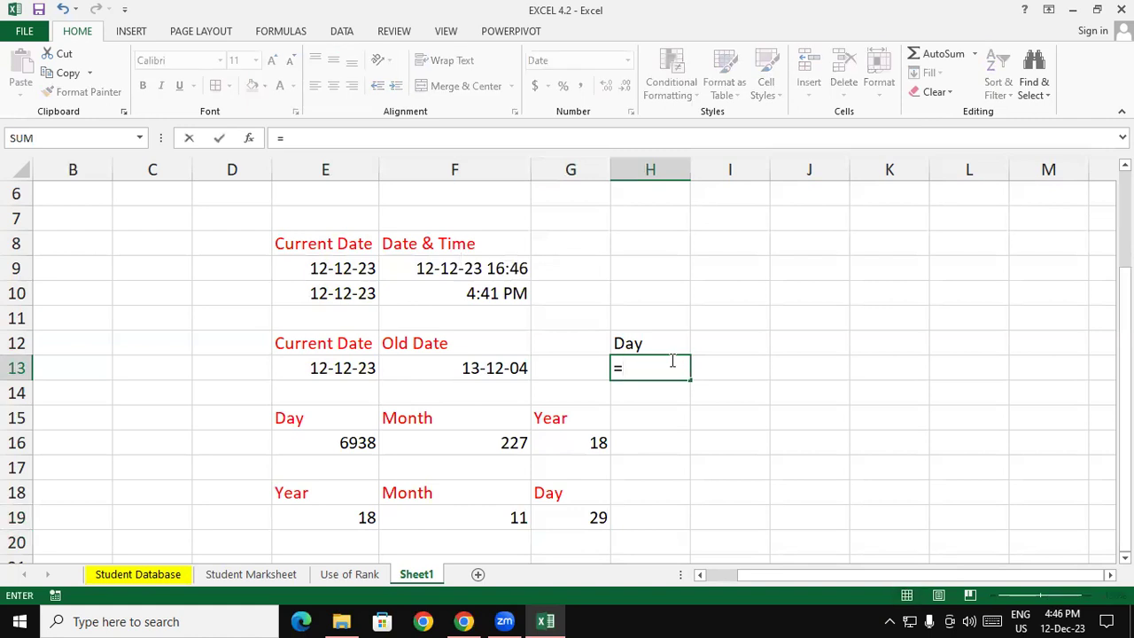
pyautogui.write('text')
pyautogui.press('Tab')
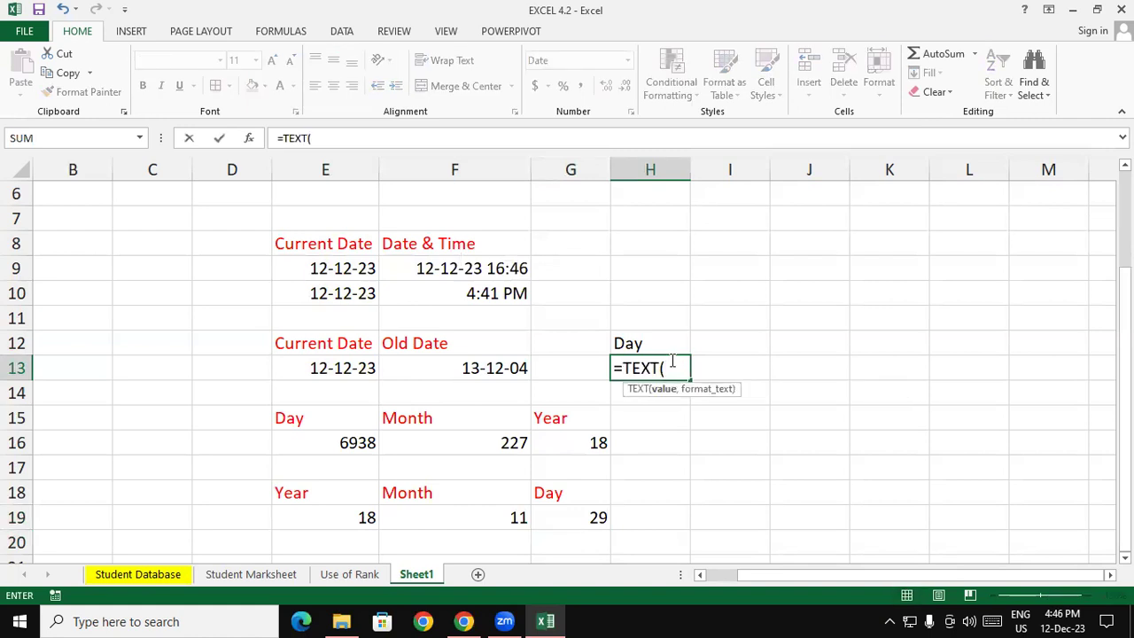
pyautogui.click(451, 367)
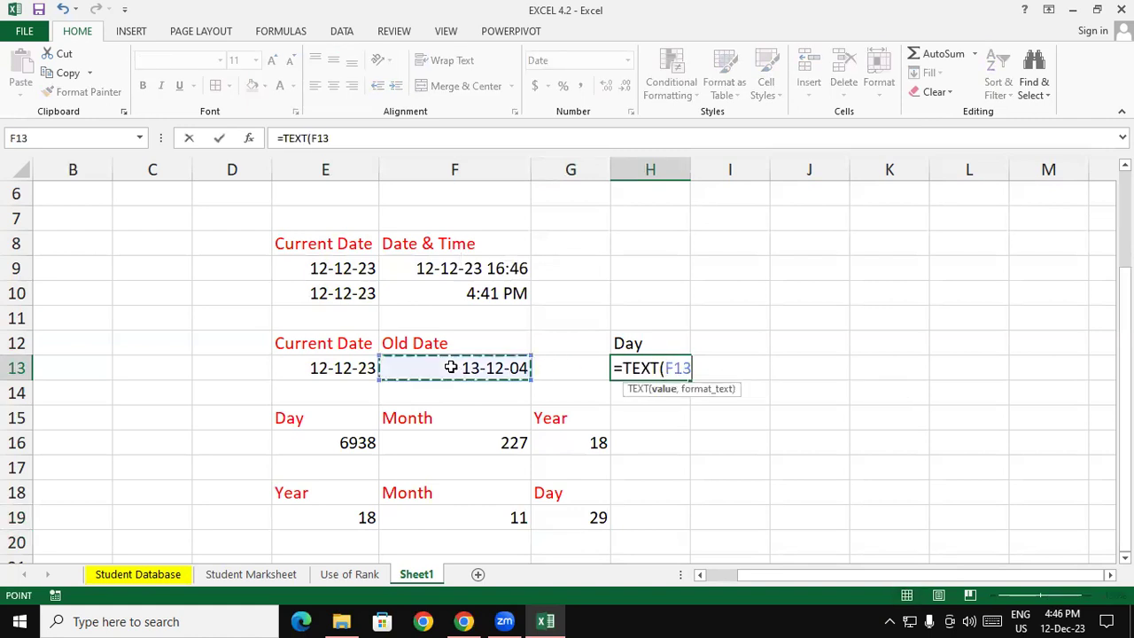
pyautogui.write(',"')
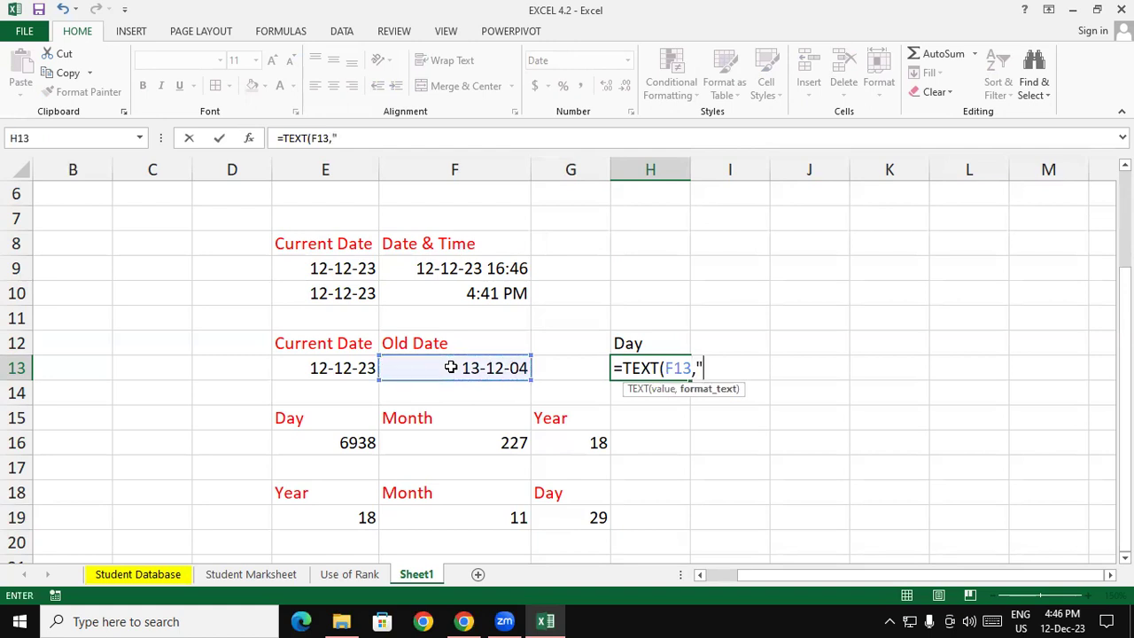
pyautogui.write('dddd")')
pyautogui.press('Return')
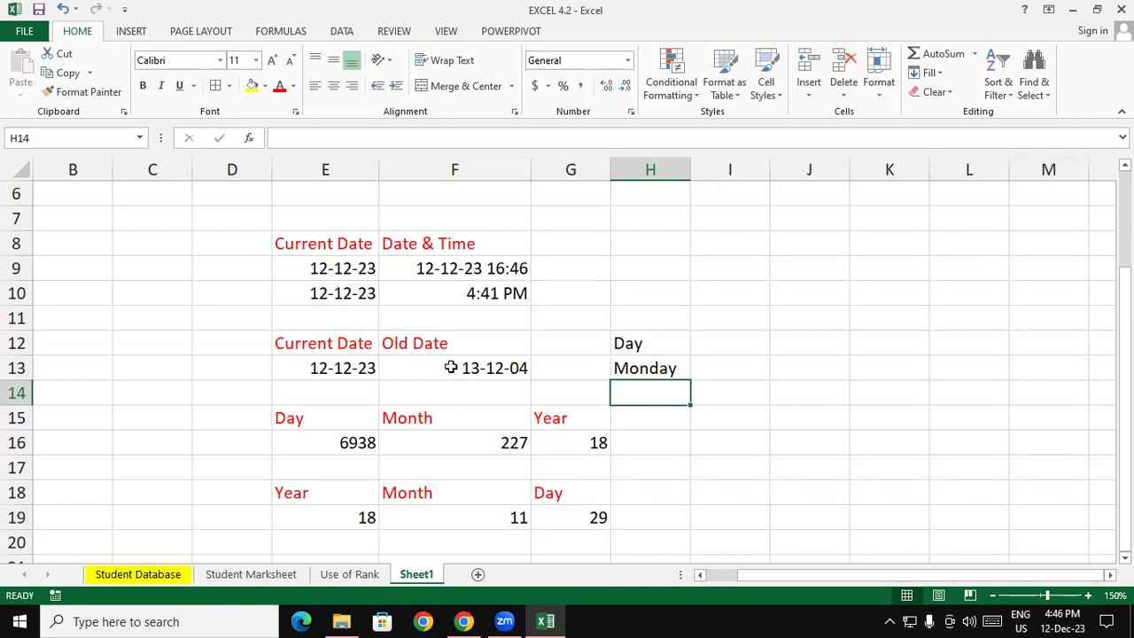
# - Delete the empty rows 6 and 7 above the date tables
pyautogui.moveTo(16, 193); pyautogui.dragTo(21, 205)
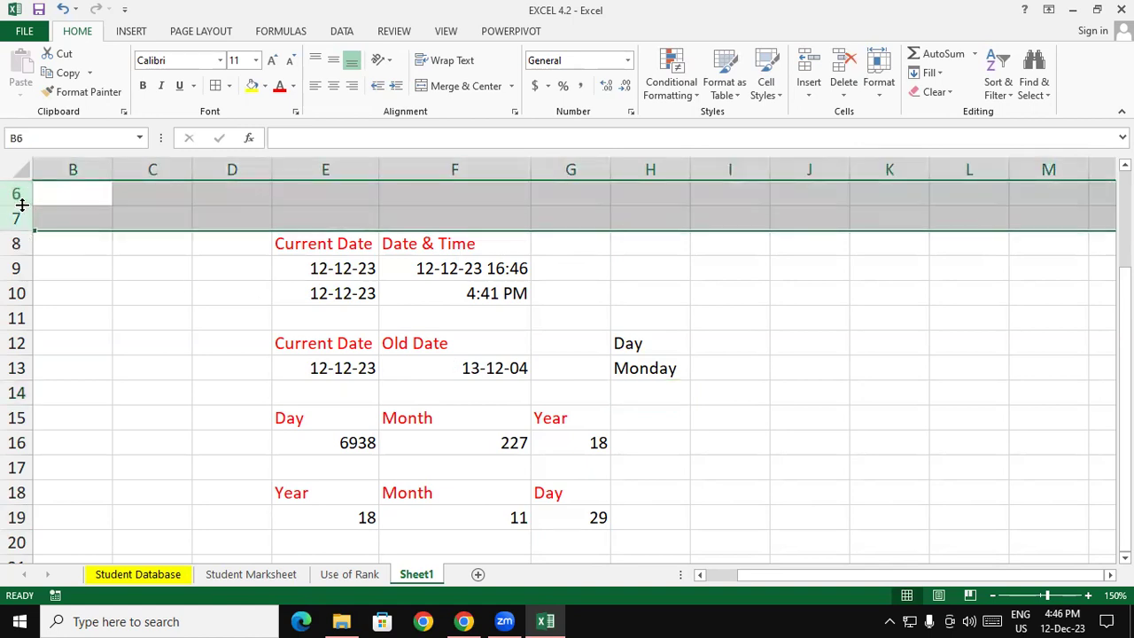
pyautogui.rightClick(21, 204)
pyautogui.click(78, 338)
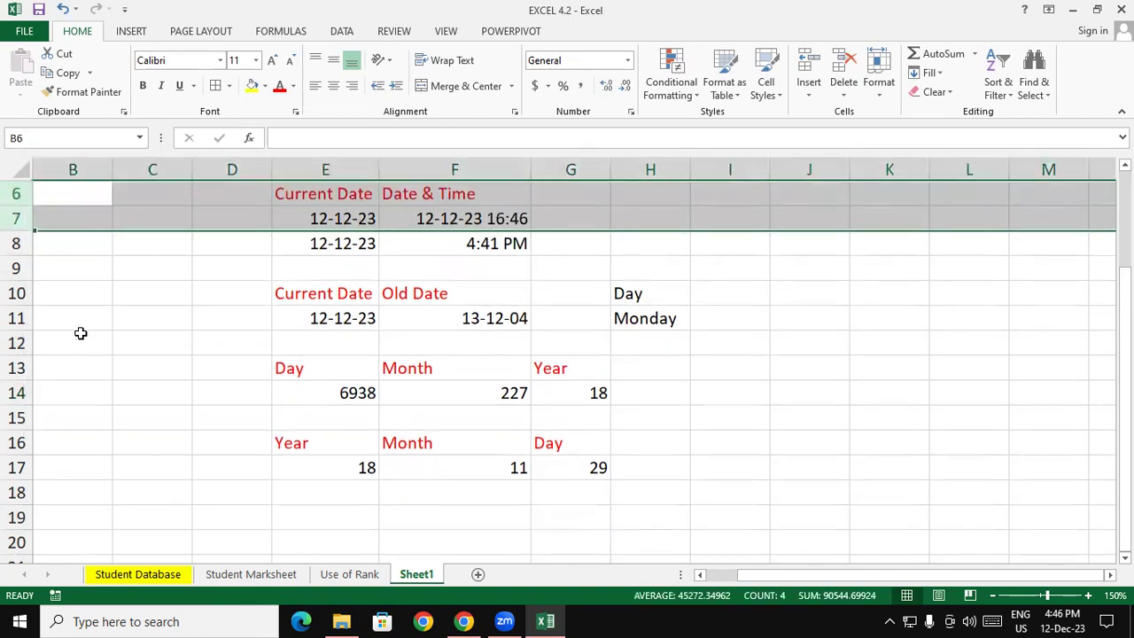
pyautogui.scroll(1, 79, 332)
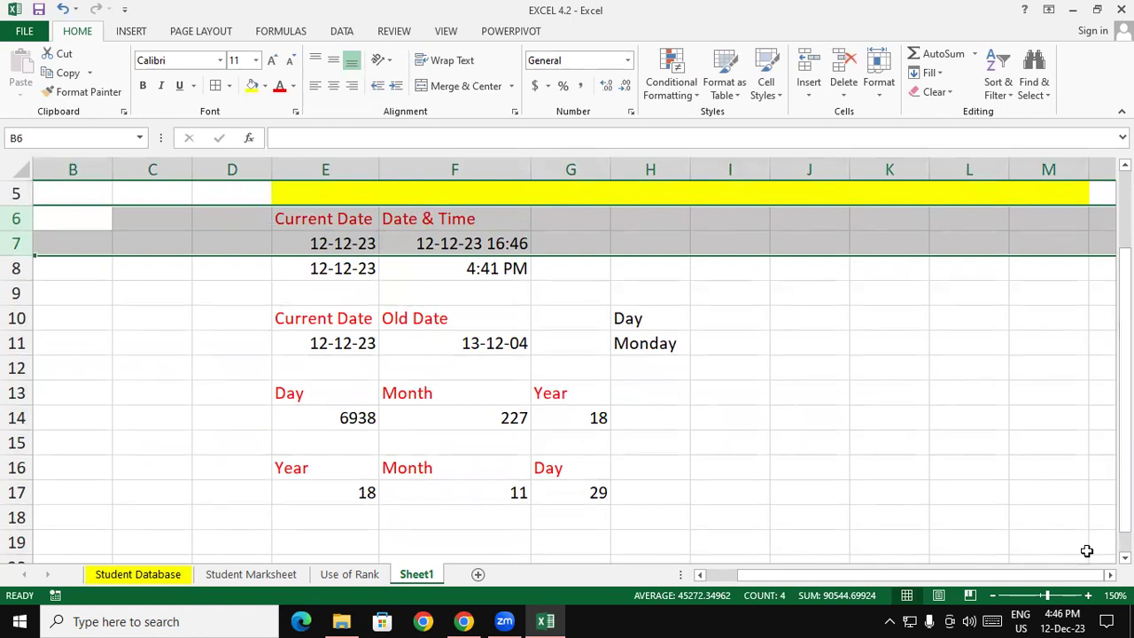
pyautogui.doubleClick(992, 596)
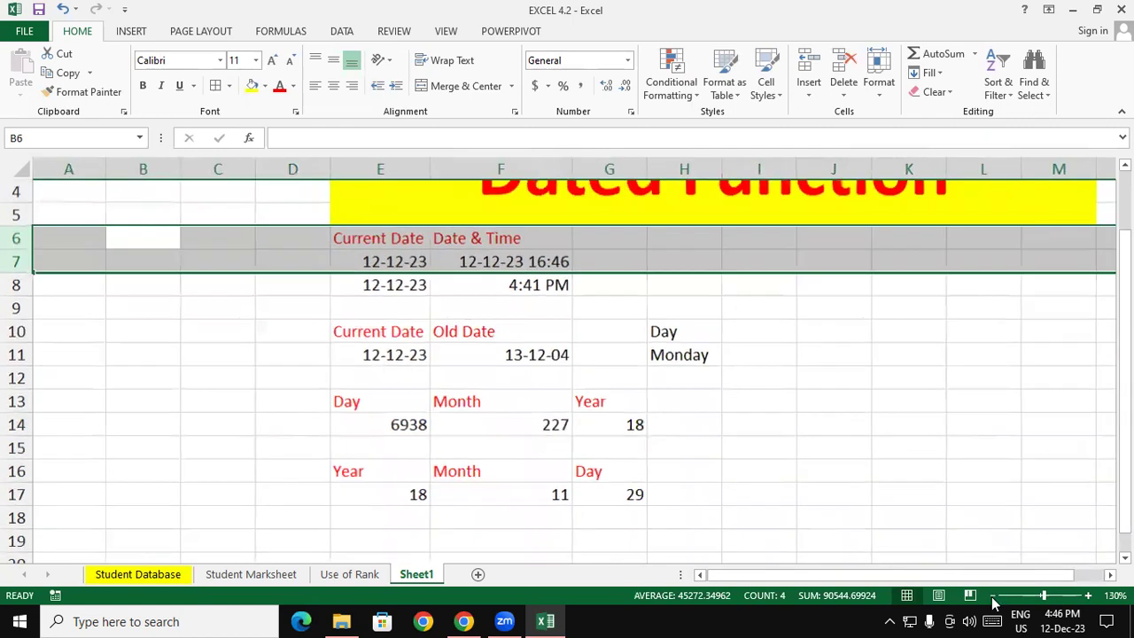
pyautogui.click(993, 599)
pyautogui.click(664, 405)
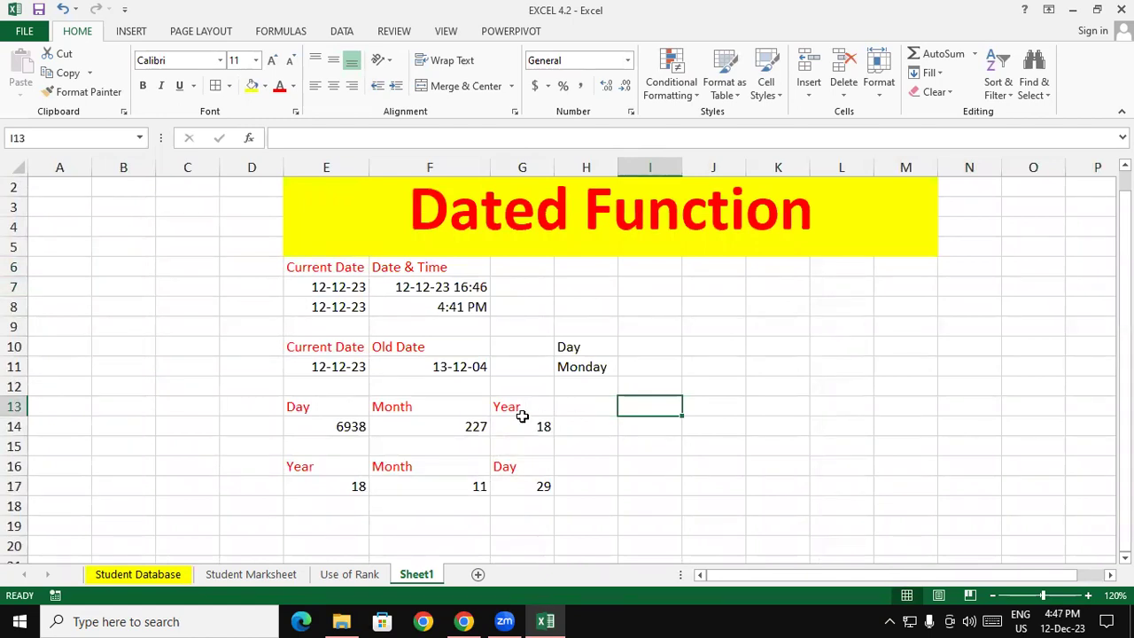
# - Give all four date tables All Borders, from Current Date through the Year/Month/Day results
pyautogui.moveTo(326, 268); pyautogui.dragTo(431, 307)
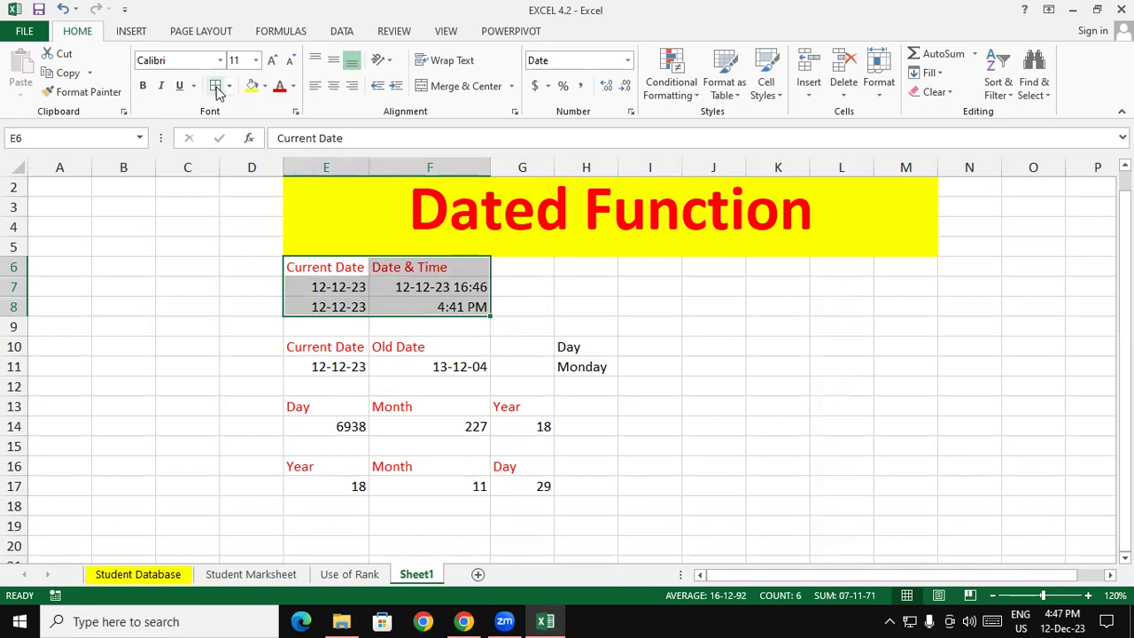
pyautogui.moveTo(337, 341); pyautogui.dragTo(584, 367)
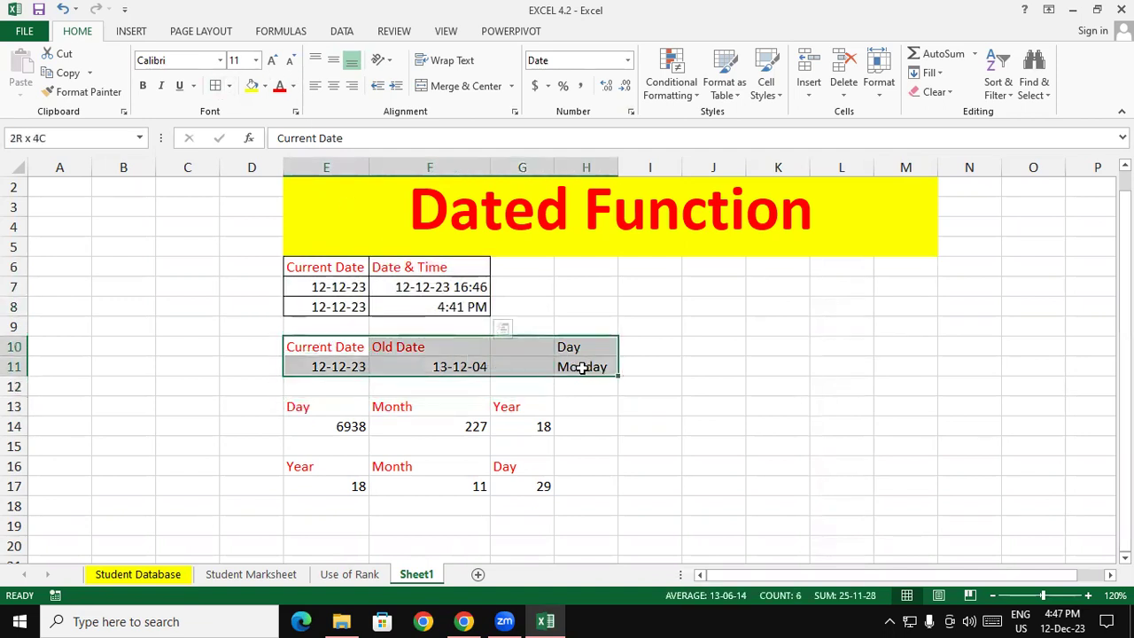
pyautogui.moveTo(336, 410)
pyautogui.mouseDown()
pyautogui.moveTo(516, 438)
pyautogui.moveTo(519, 426)
pyautogui.mouseUp()
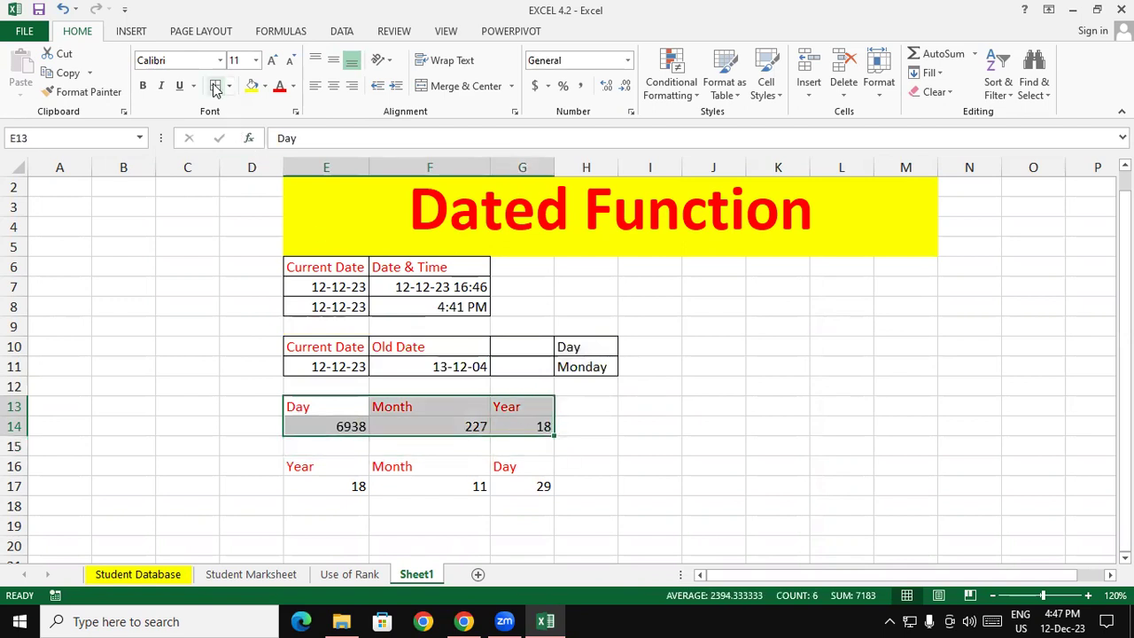
pyautogui.moveTo(324, 470); pyautogui.dragTo(523, 487)
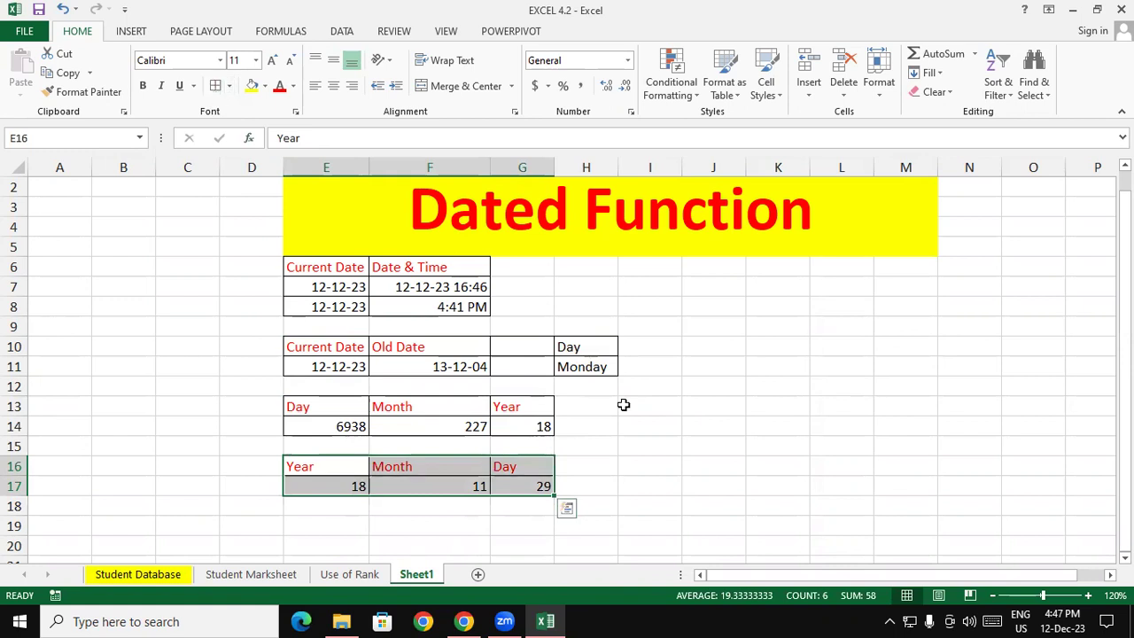
pyautogui.click(660, 421)
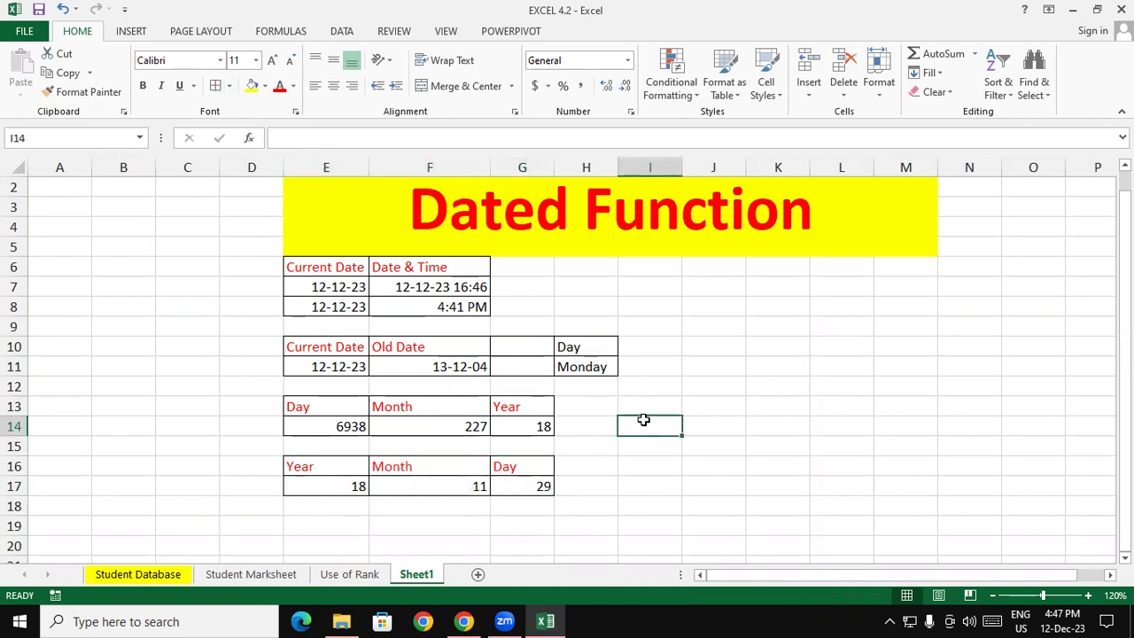
# - Start a Notepad note with the heading Current Date and the line =today() Enter
pyautogui.press('super+r')
pyautogui.write('notepad')
pyautogui.press('Return')
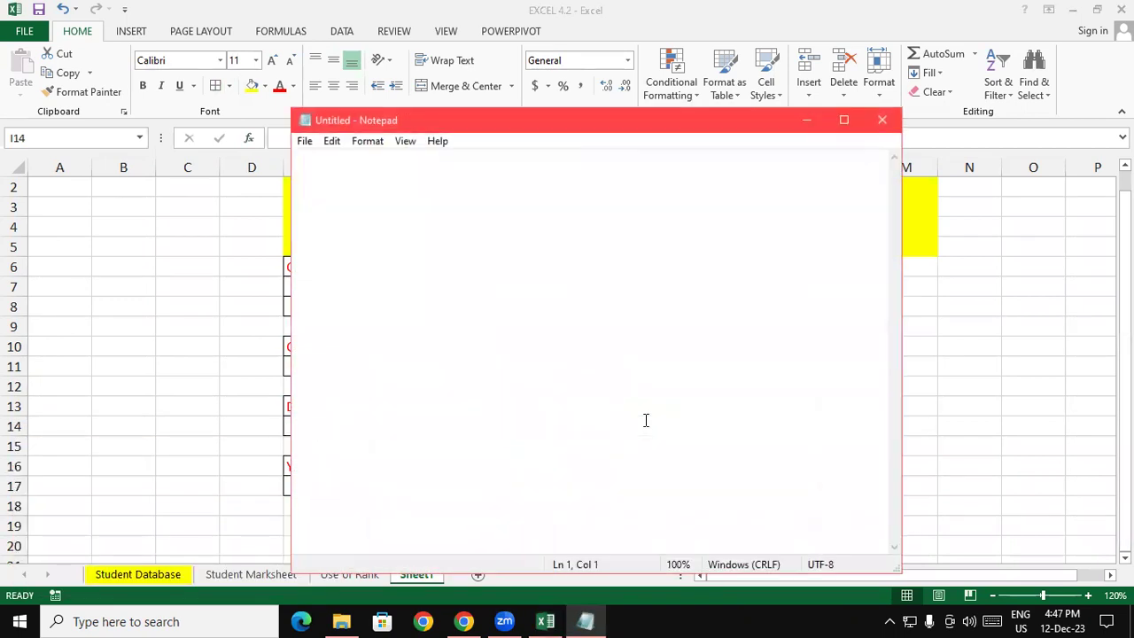
pyautogui.write('Current Date')
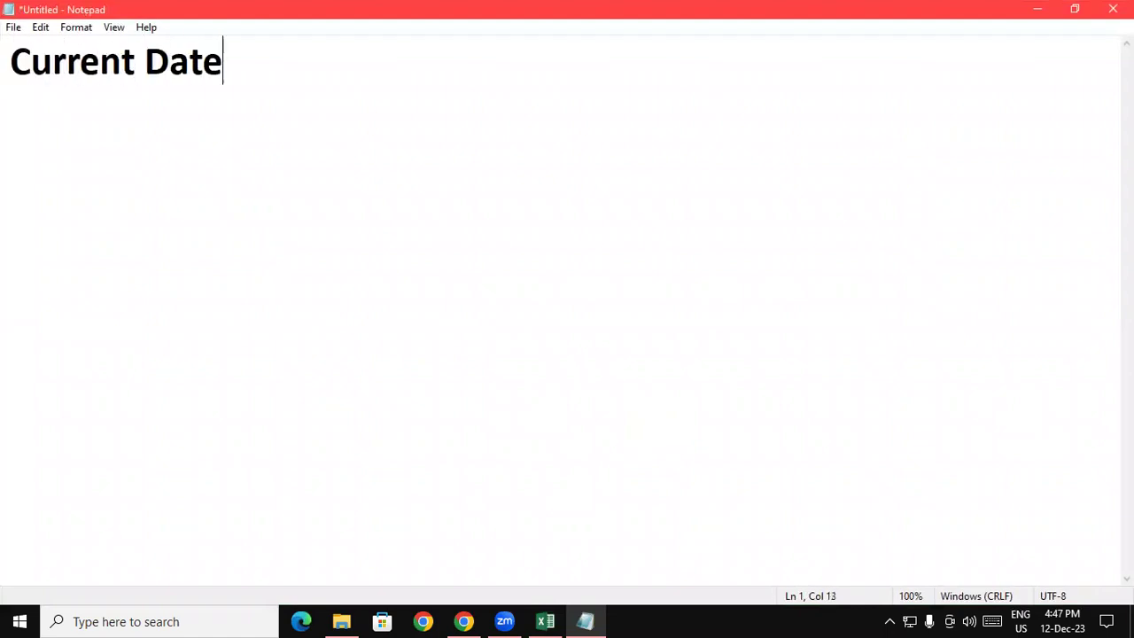
pyautogui.press('Return')
pyautogui.write('=todat')
pyautogui.press('BackSpace')
pyautogui.write('y')
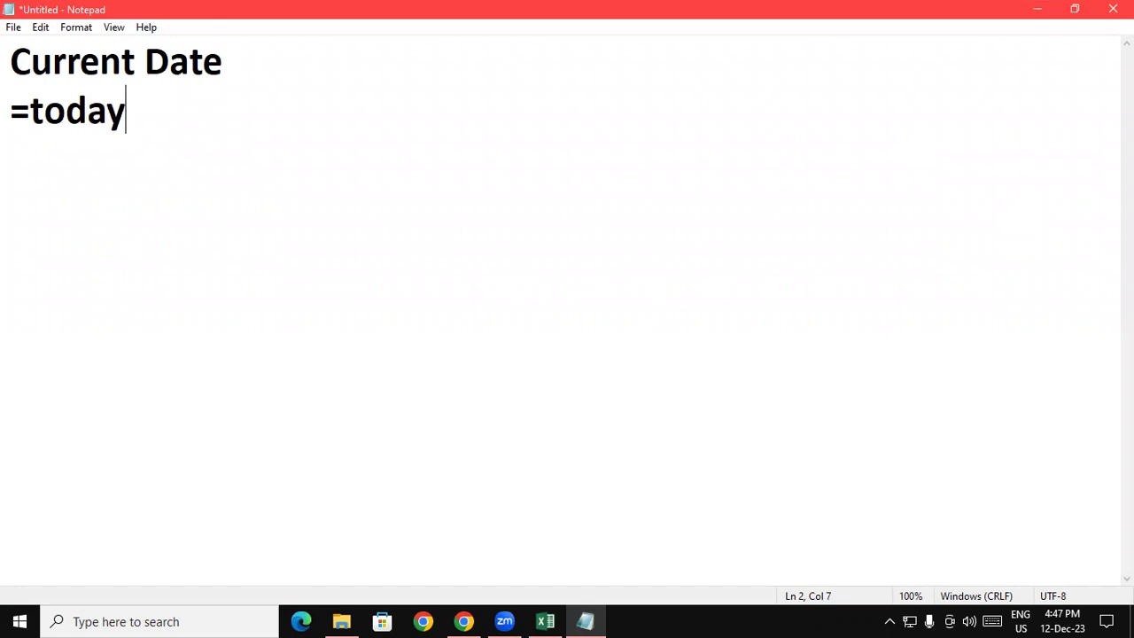
pyautogui.write('()     ')
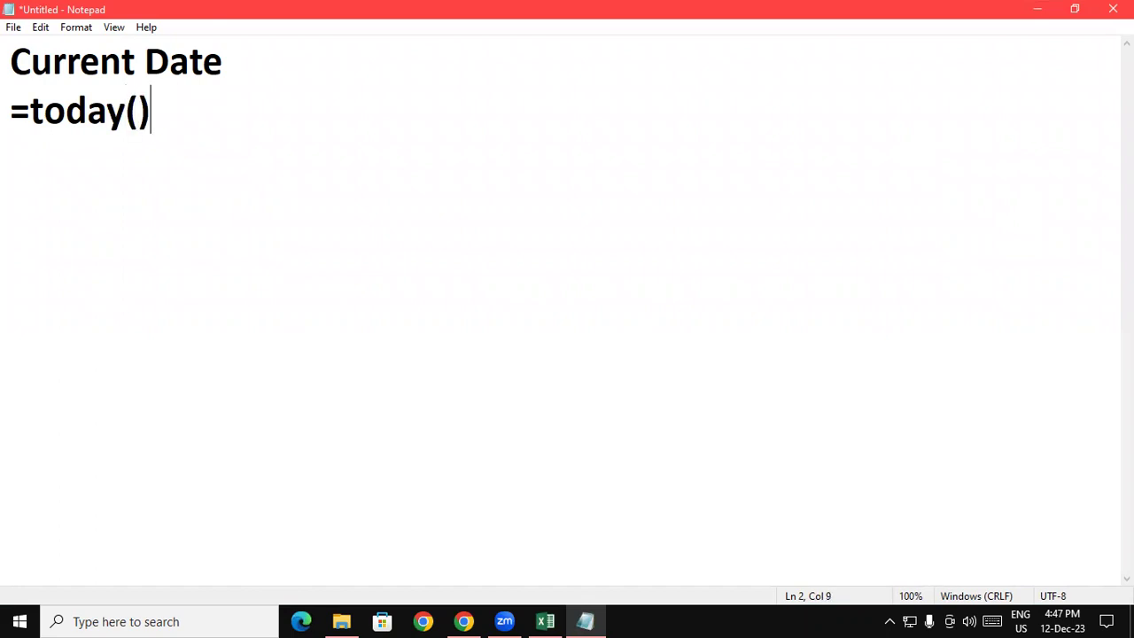
pyautogui.write('Enter')
pyautogui.press('Return')
pyautogui.press('Return')
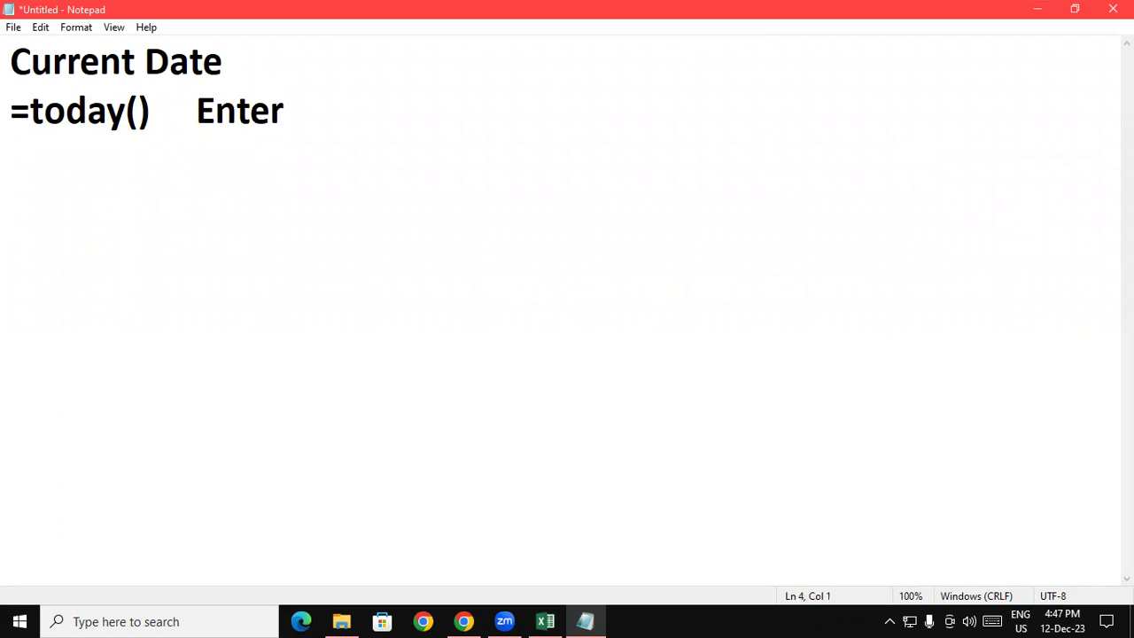
# - Add a Date & Time heading with the line =Now() Enter
pyautogui.write('Date ')
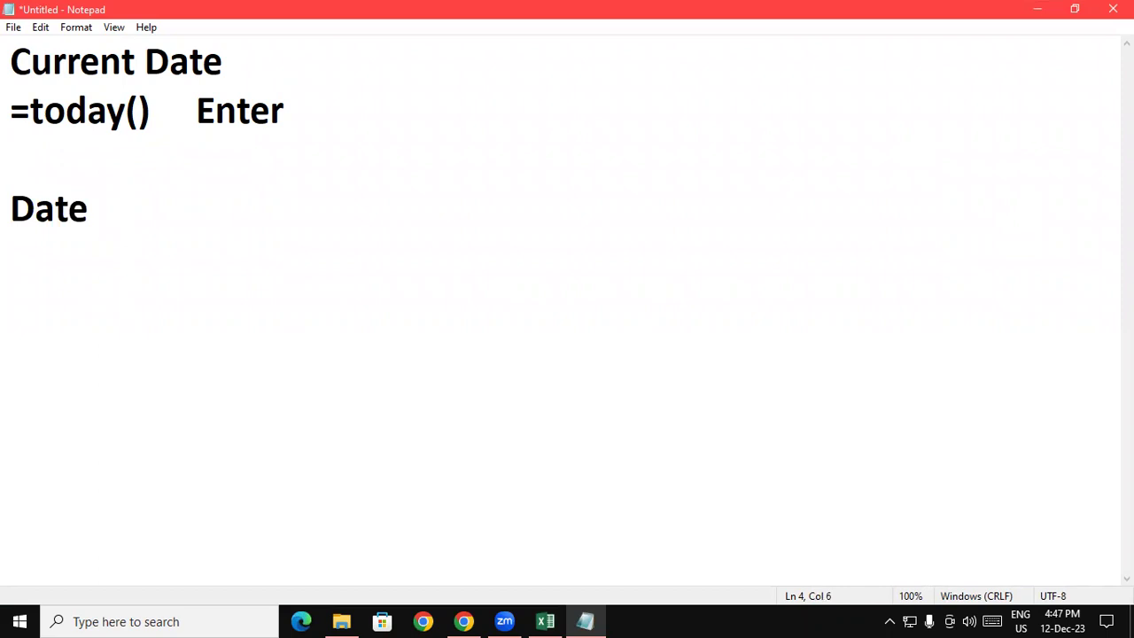
pyautogui.write('& Ti')
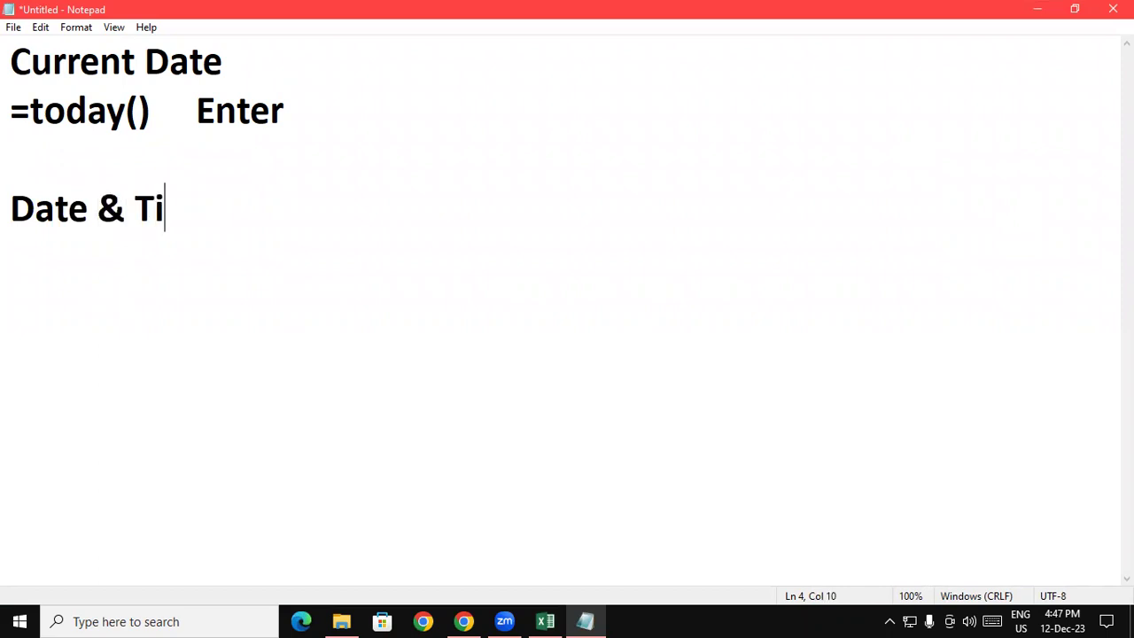
pyautogui.write('me')
pyautogui.press('Return')
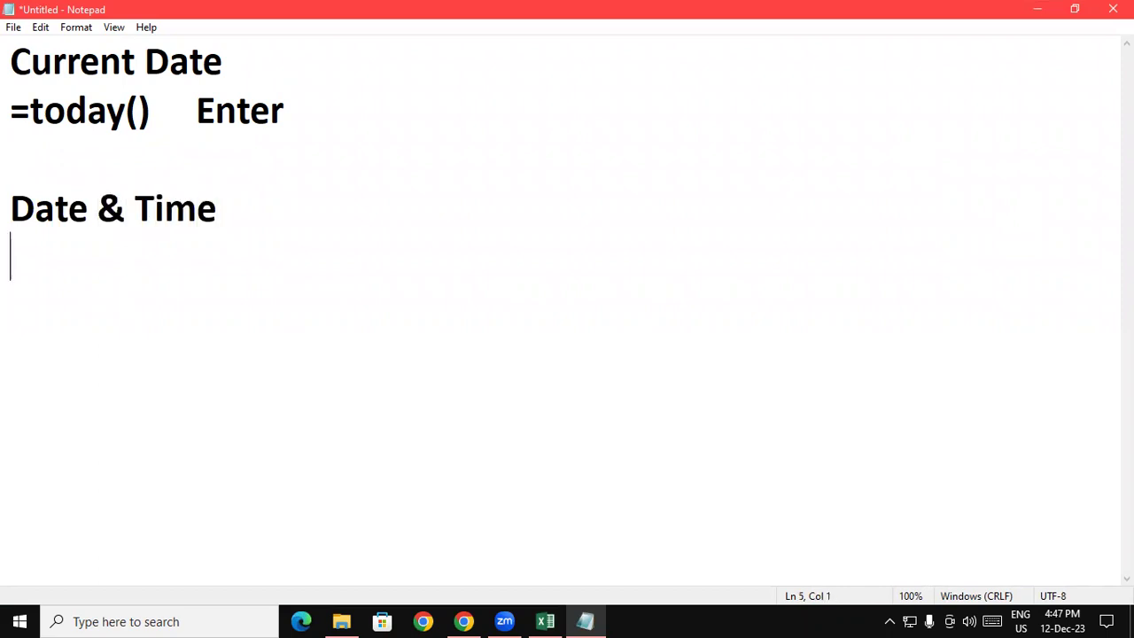
pyautogui.write('=Now()    ')
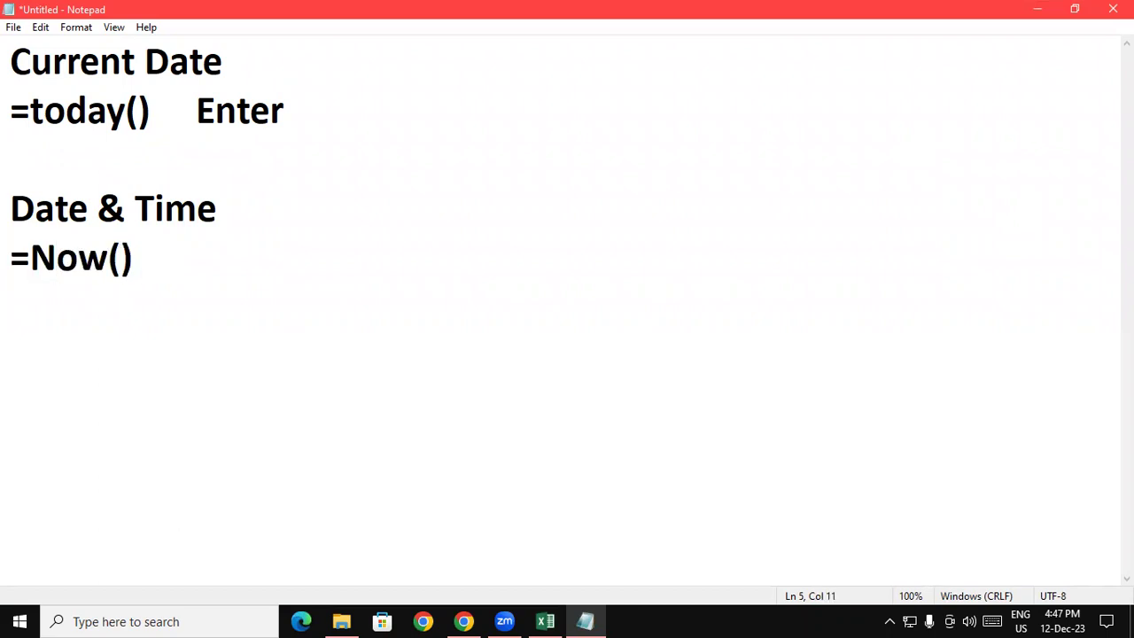
pyautogui.write('Enter')
pyautogui.press('Return')
pyautogui.press('Return')
# - Add a Day heading with =Text(select date,"dddd") Enter beneath it
pyautogui.write('Day')
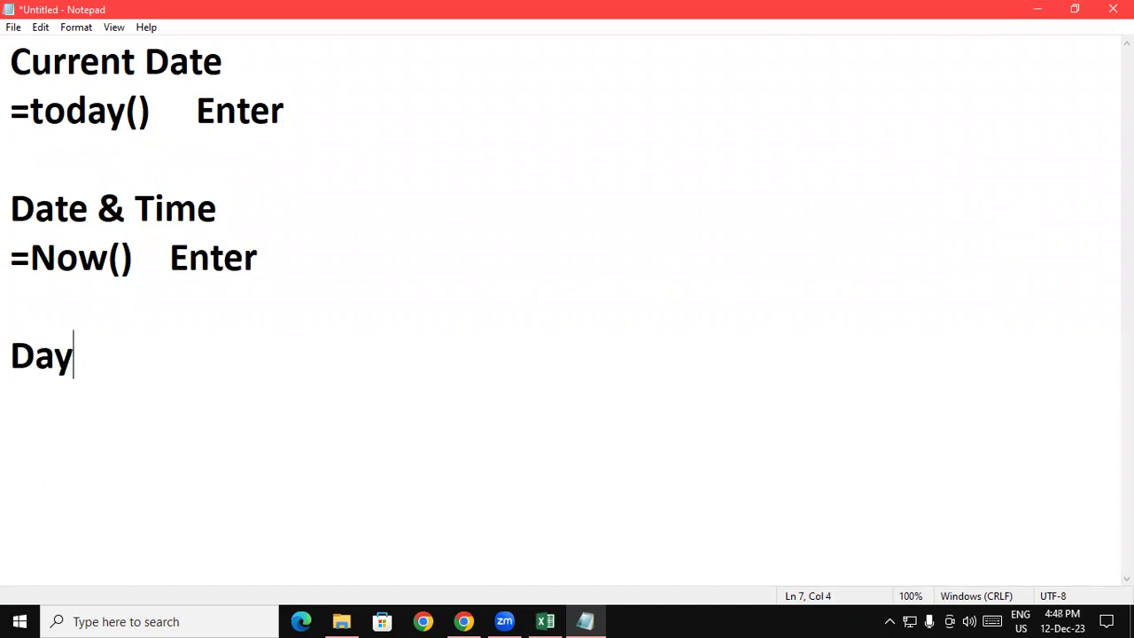
pyautogui.press('Return')
pyautogui.write('=Text')
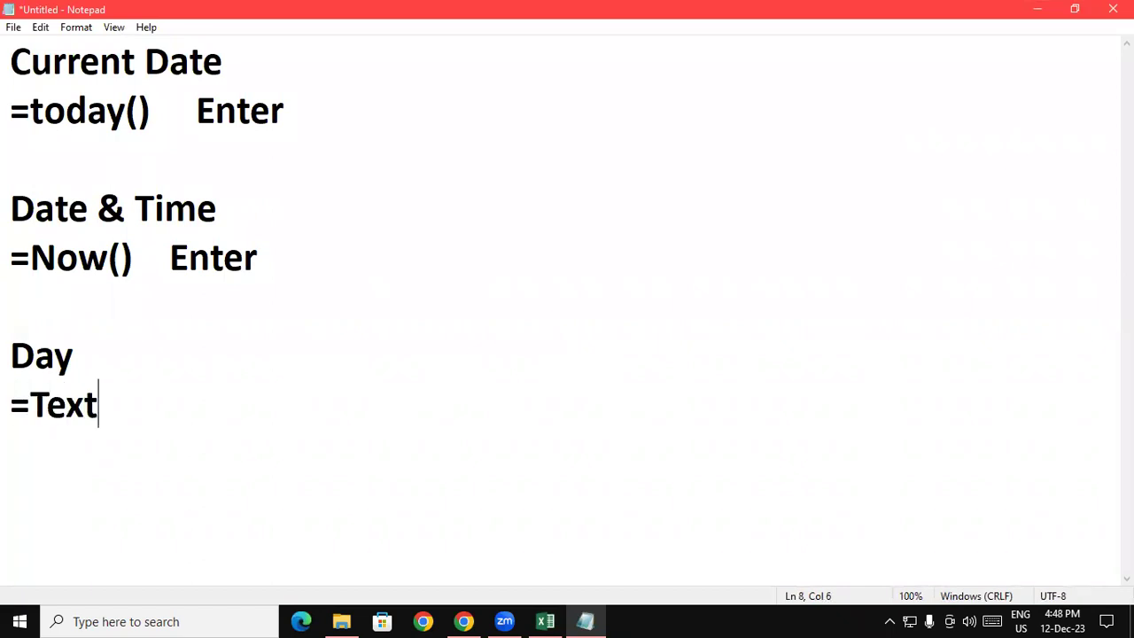
pyautogui.write('(select d')
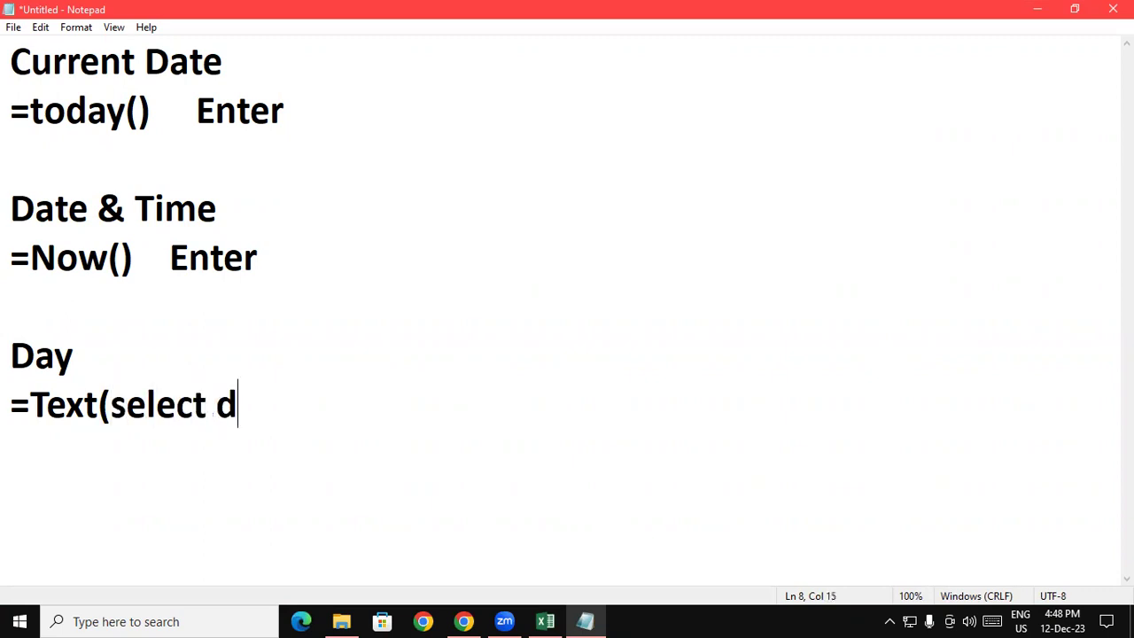
pyautogui.write('ate')
pyautogui.press('BackSpace')
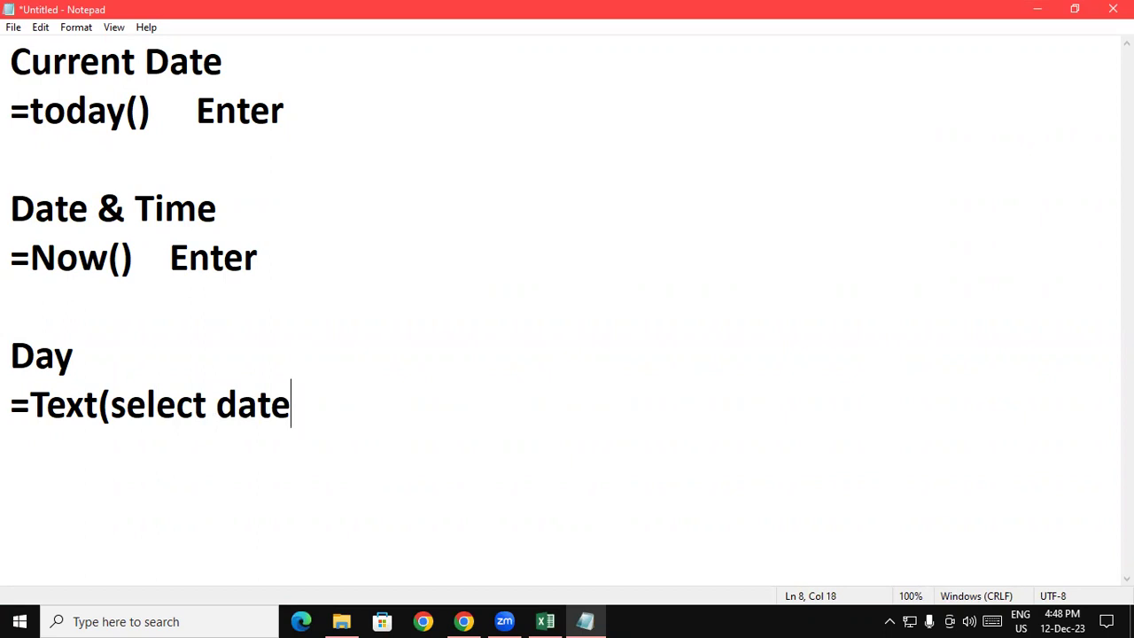
pyautogui.write(',"')
pyautogui.write('dddd"')
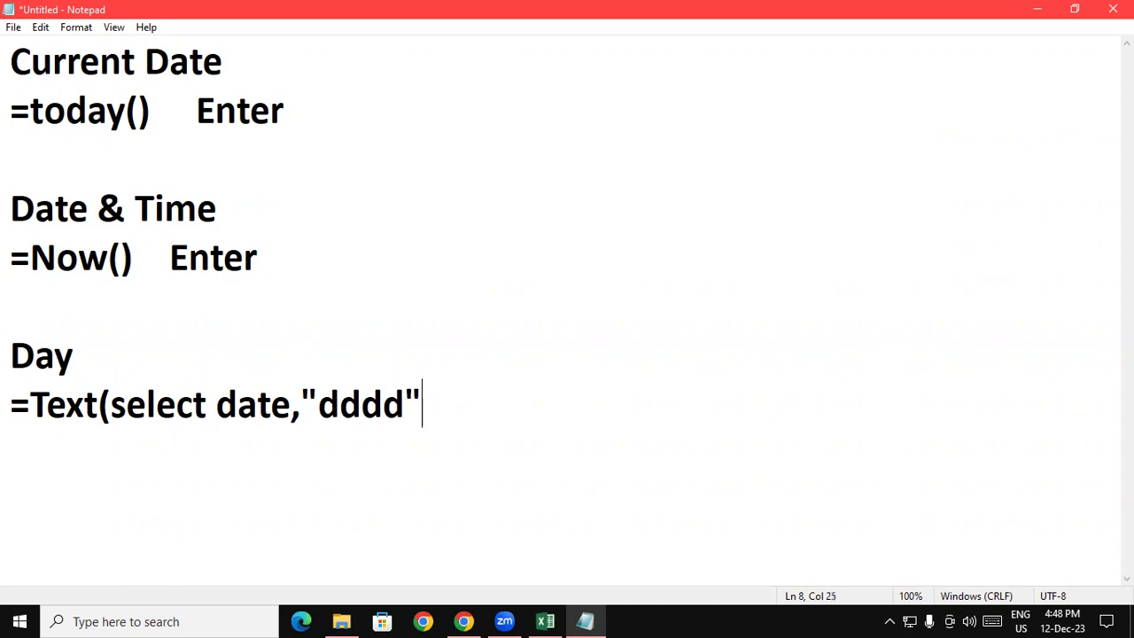
pyautogui.write(')   ')
pyautogui.write('Enter')
pyautogui.press('Return')
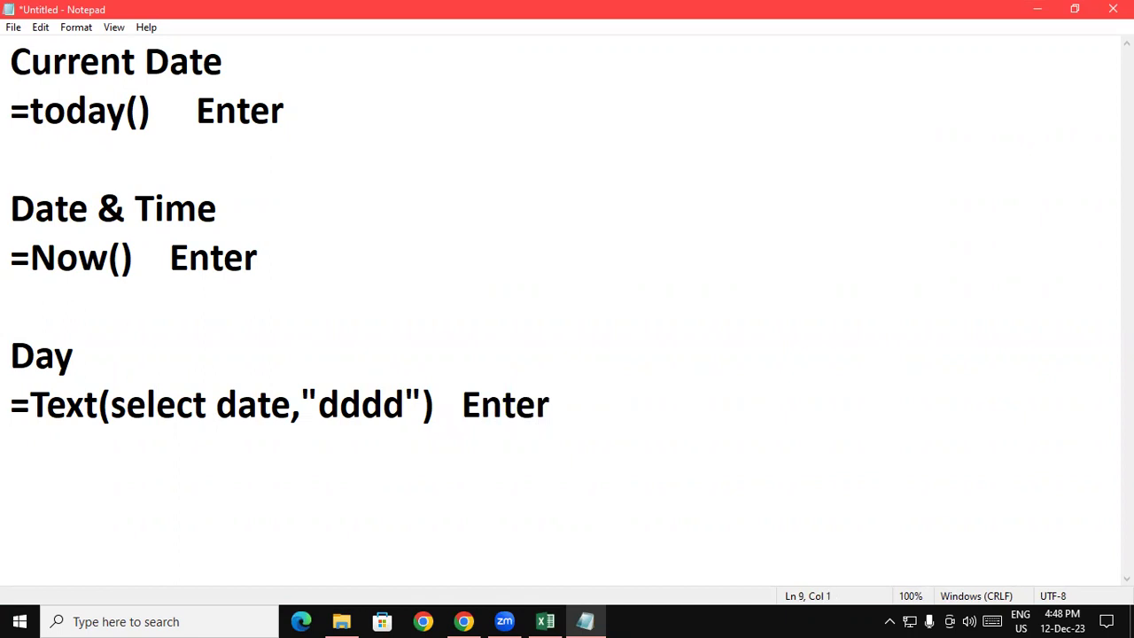
# - Add a Month heading with a copy of the Day formula using "mmmm" instead of "dddd"
pyautogui.write('Mon')
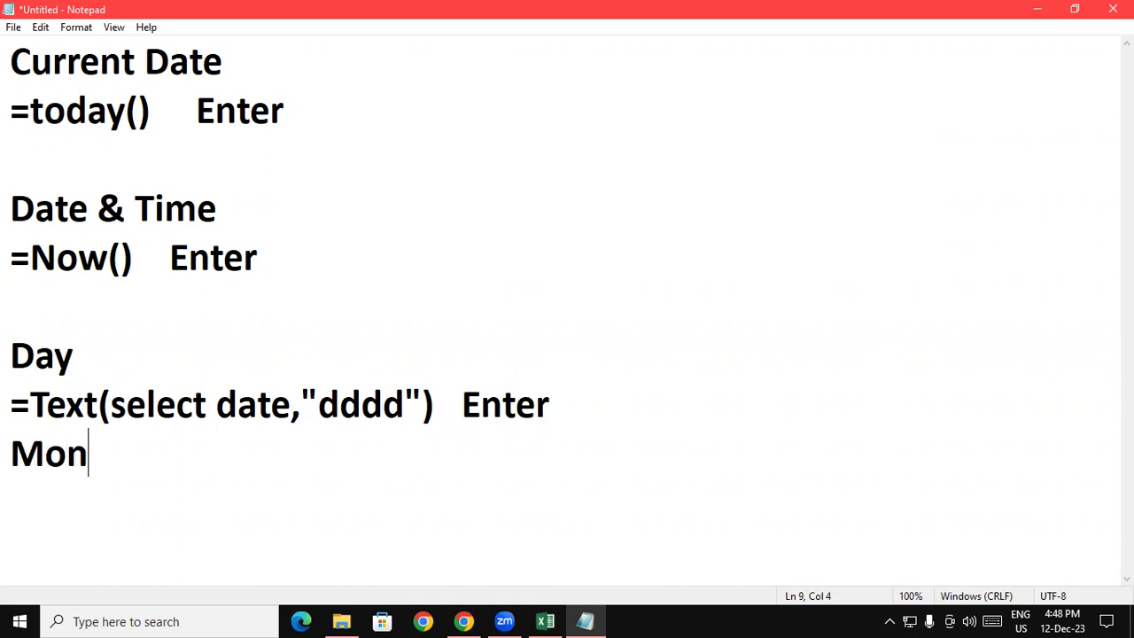
pyautogui.write('th')
pyautogui.press('Return')
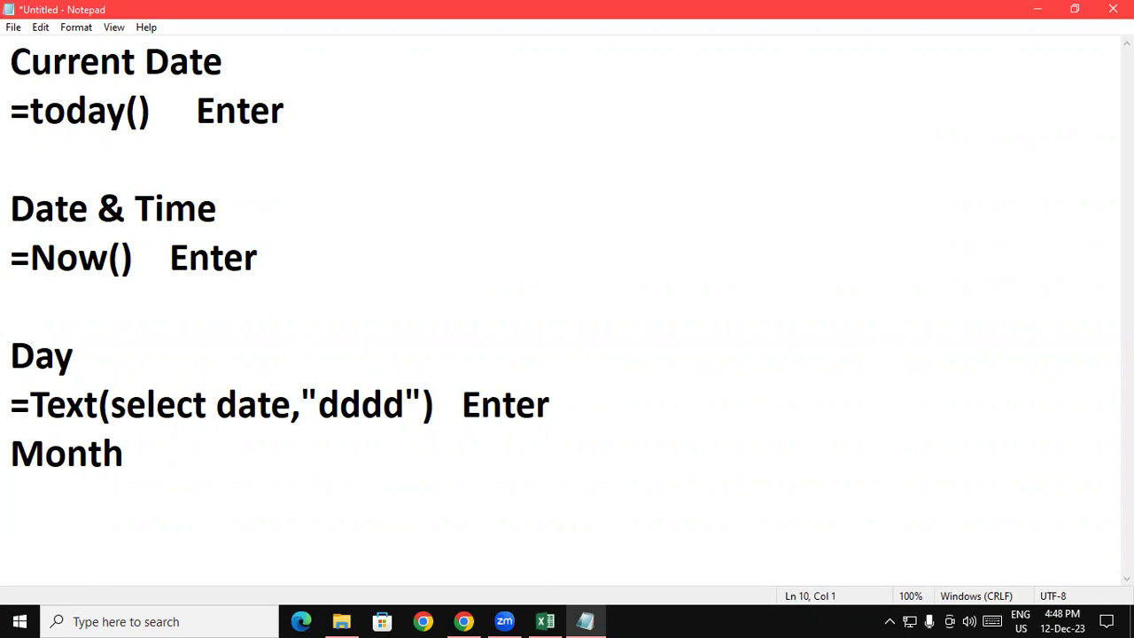
pyautogui.moveTo(35, 414); pyautogui.dragTo(583, 406)
pyautogui.hotkey('ctrl', 'c')
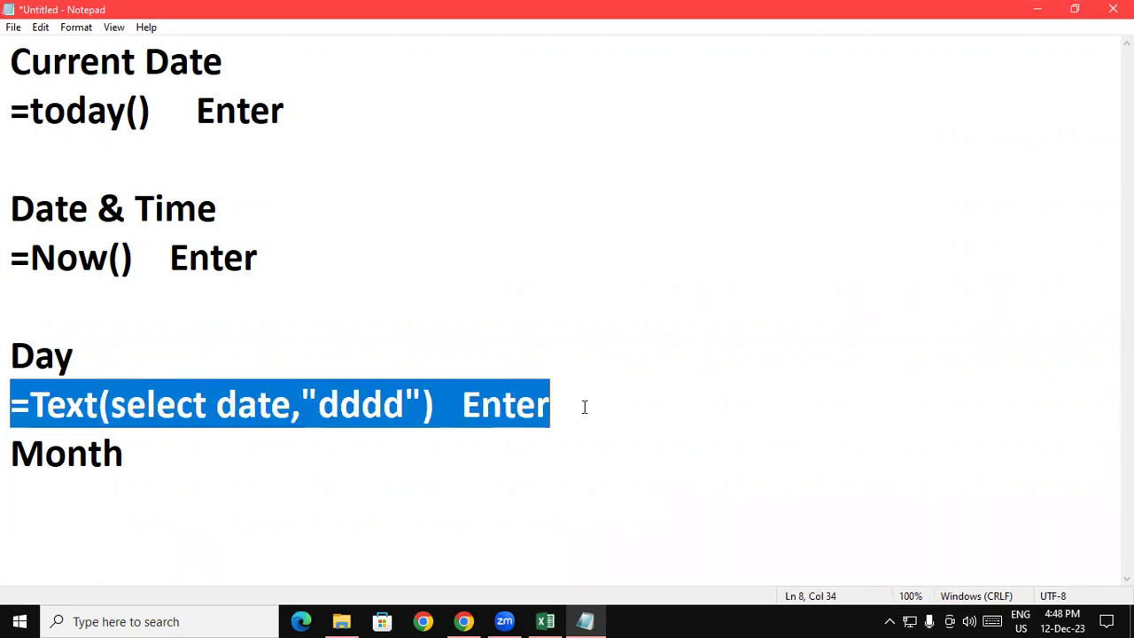
pyautogui.click(9, 463)
pyautogui.click(16, 488)
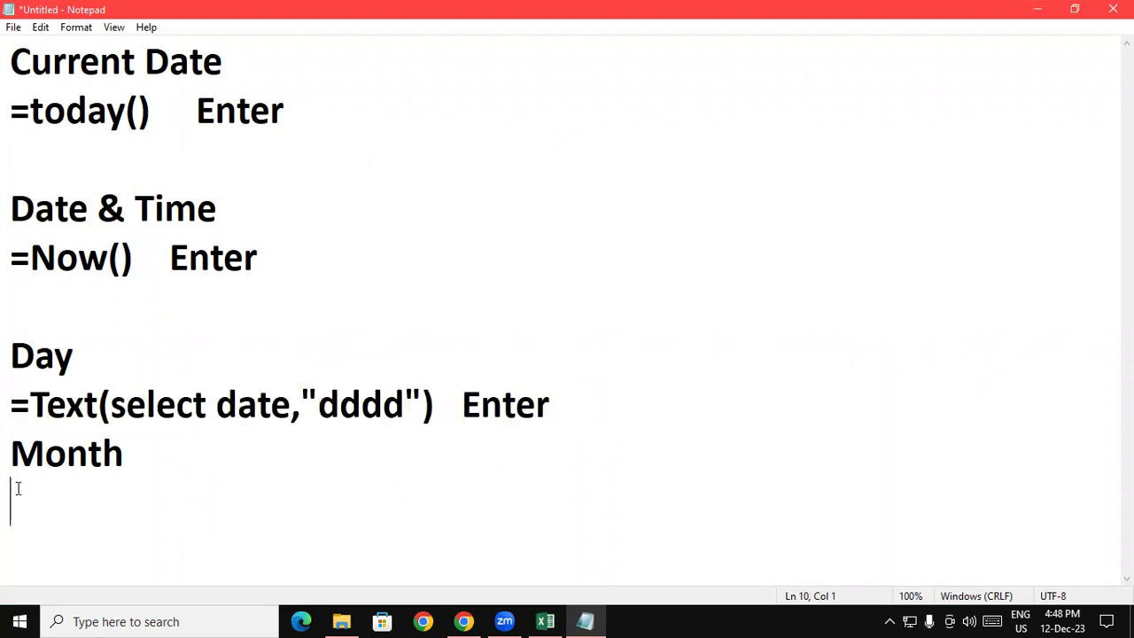
pyautogui.hotkey('ctrl', 'v')
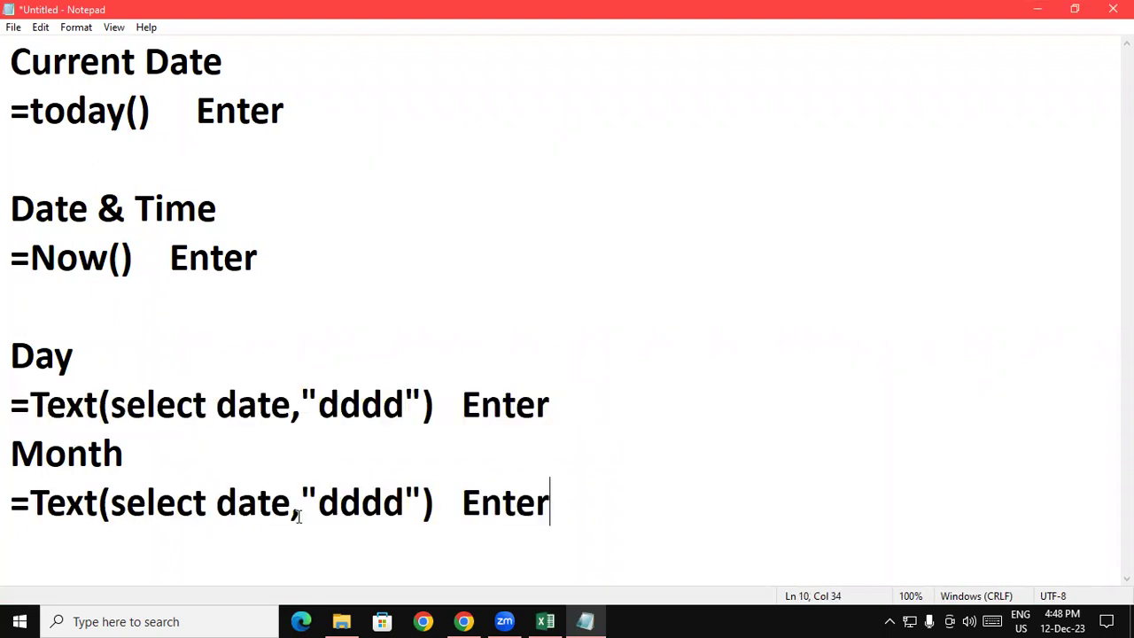
pyautogui.moveTo(318, 502); pyautogui.dragTo(405, 502)
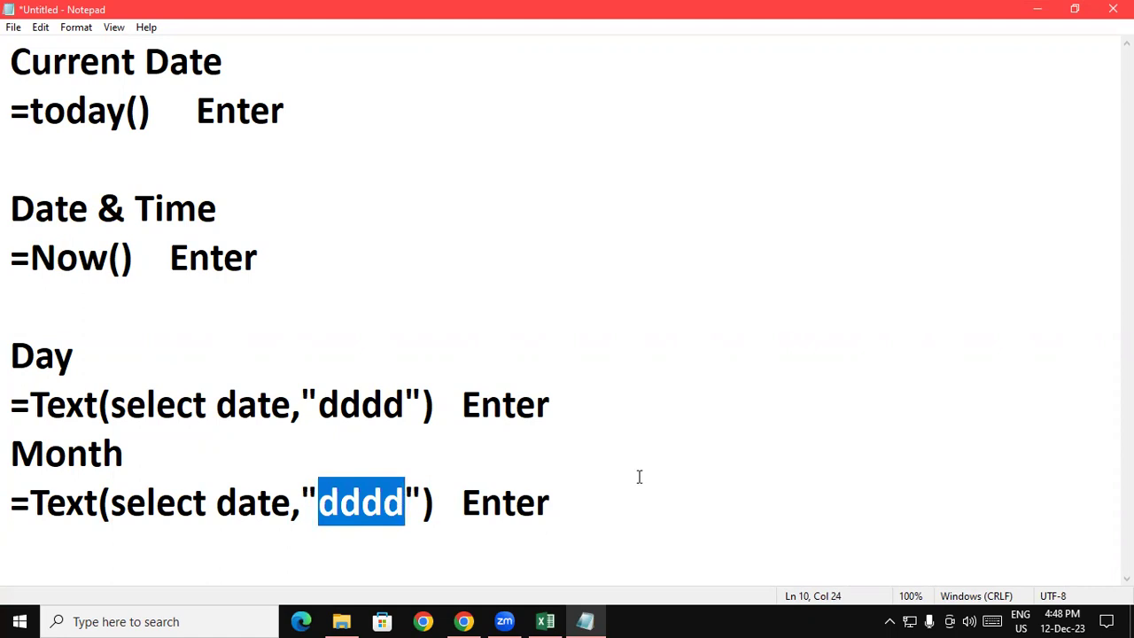
pyautogui.write('mmmm')
# - Leave blank lines below the Month formula for the next section
pyautogui.click(634, 505)
pyautogui.press('Return')
pyautogui.press('Return')
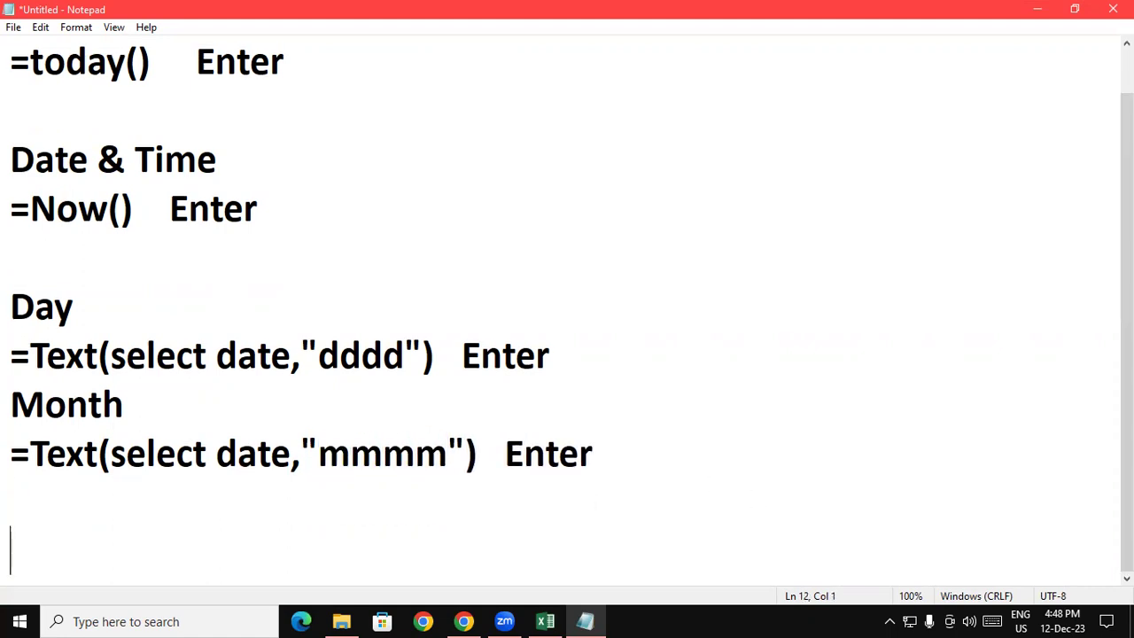
pyautogui.press('Return')
pyautogui.scroll(-1, 634, 505)
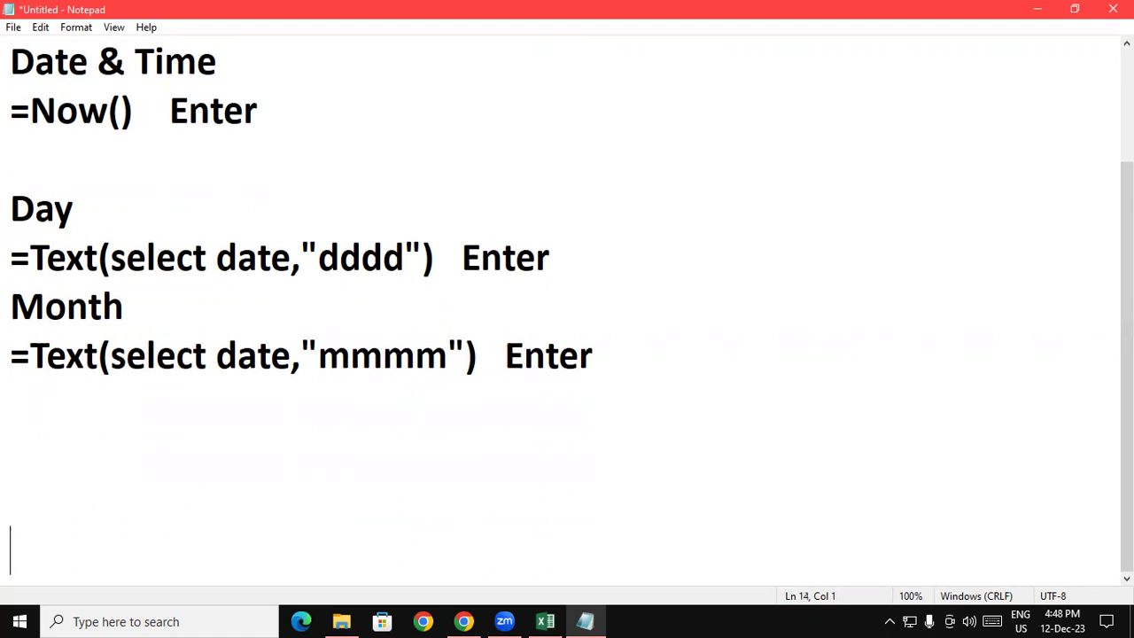
pyautogui.press('Up')
pyautogui.press('Up')
pyautogui.press('Return')
pyautogui.press('Up')
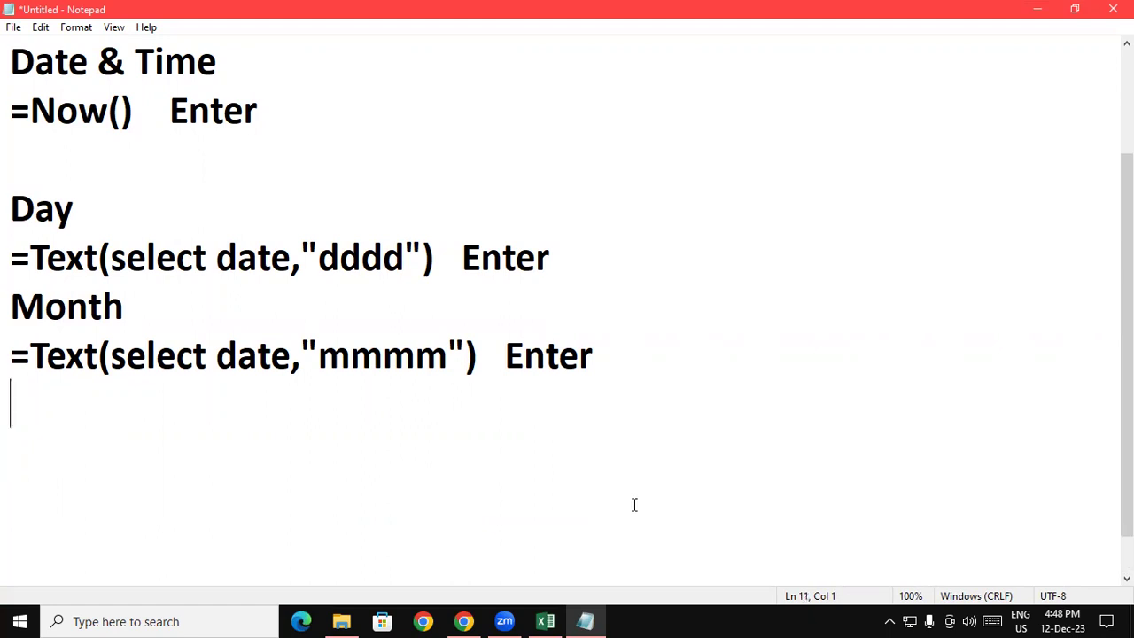
# - Type the section heading 'Old Date To Current Date'
pyautogui.write('Old D')
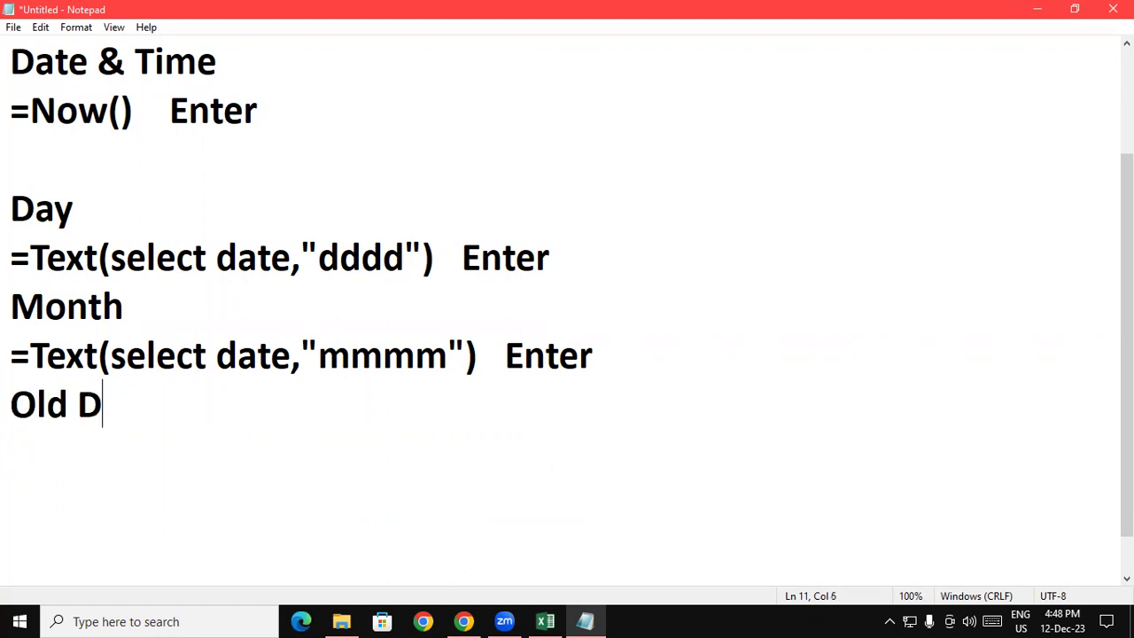
pyautogui.write('ate To Current')
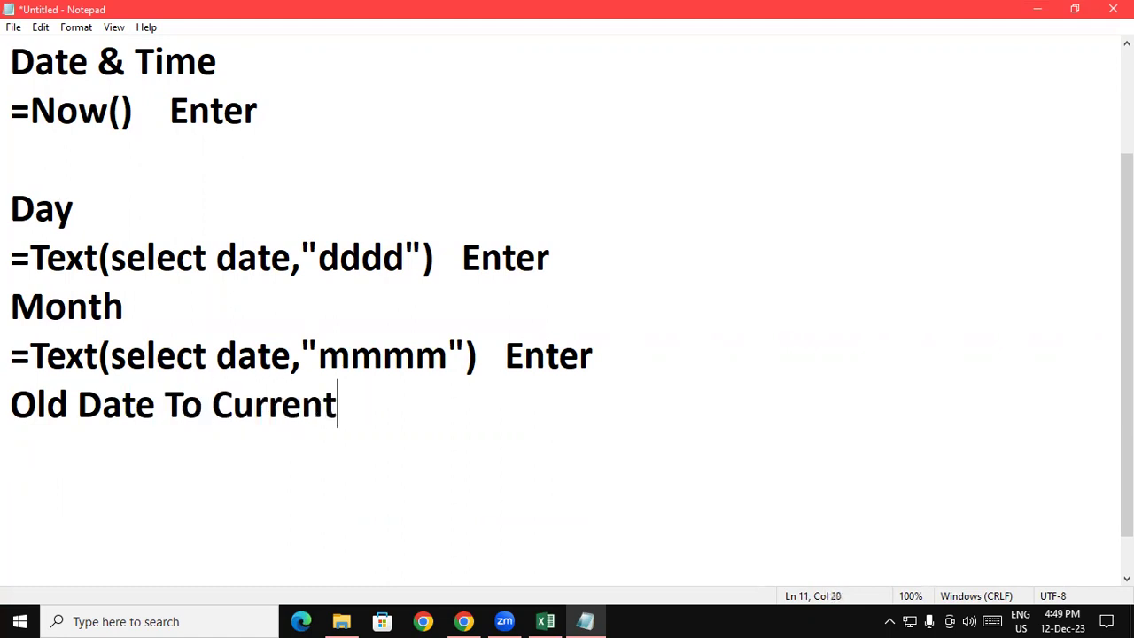
pyautogui.press('Return')
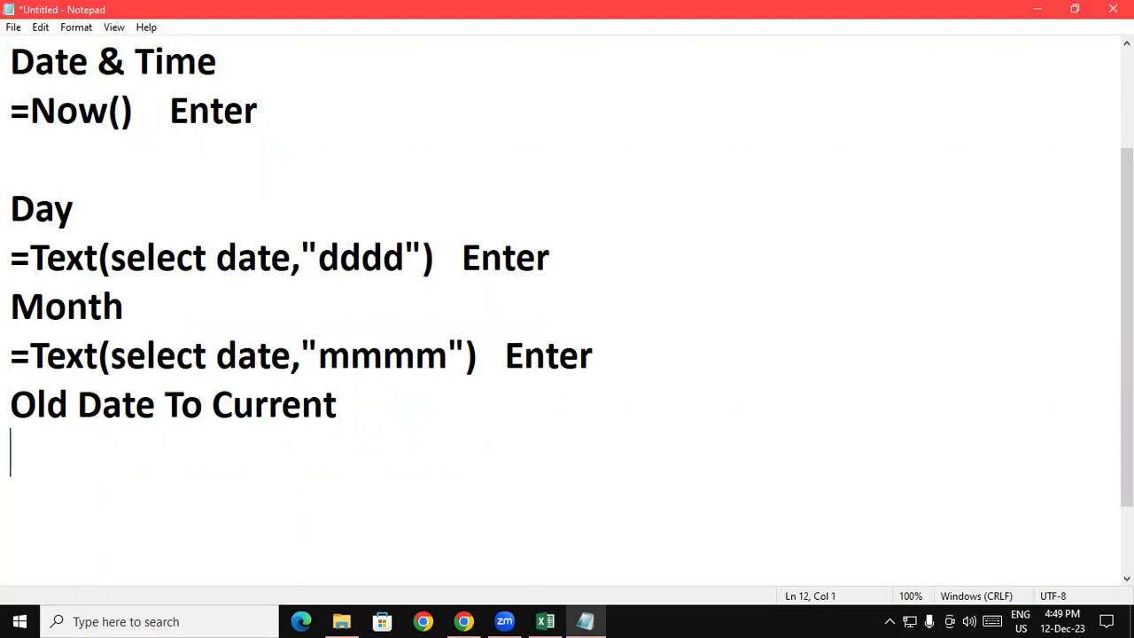
pyautogui.click(441, 417)
pyautogui.write('Date')
pyautogui.press('Return')
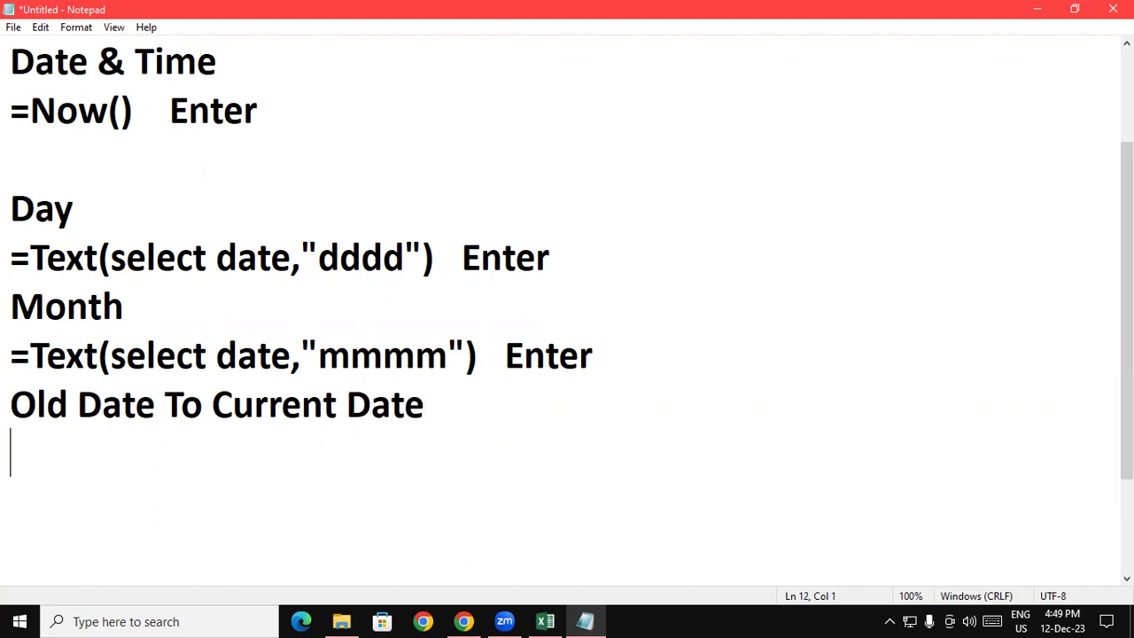
# - Add Year with =datedif(select old date , select current date ,"y") Enter beneath it
pyautogui.write('Y')
pyautogui.write('ear')
pyautogui.press('Return')
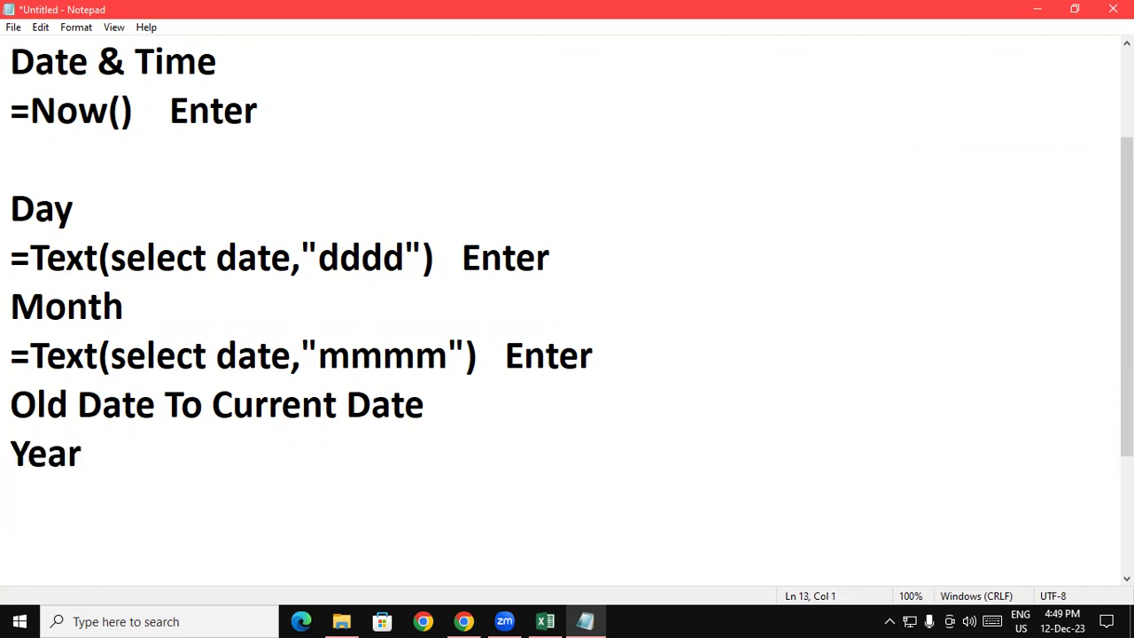
pyautogui.write('=datedif')
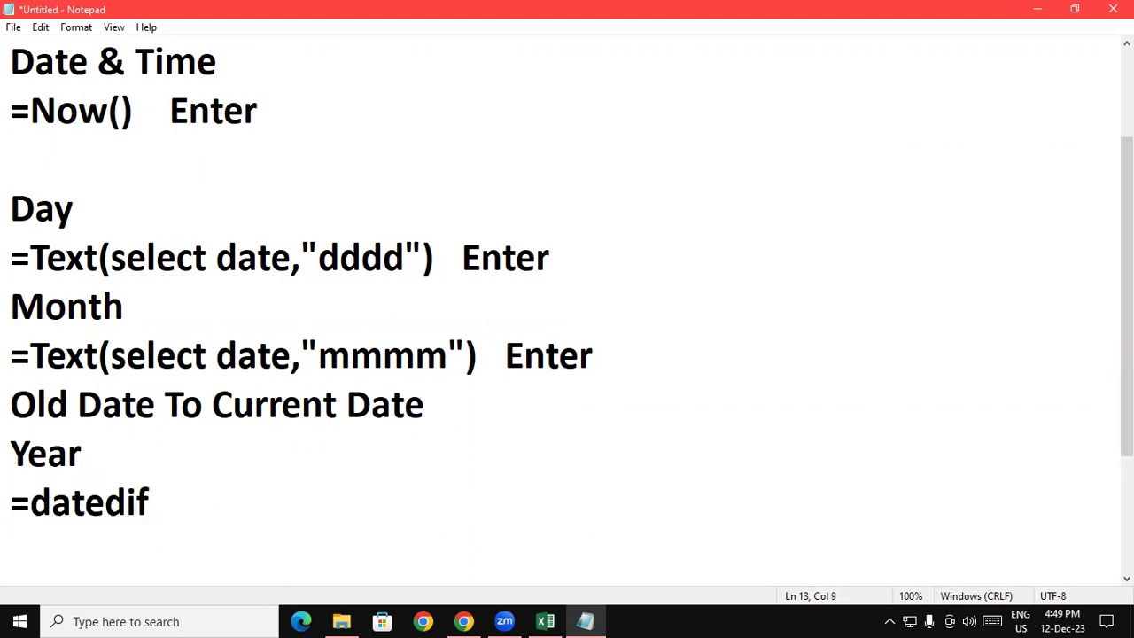
pyautogui.write('(')
pyautogui.write('select ')
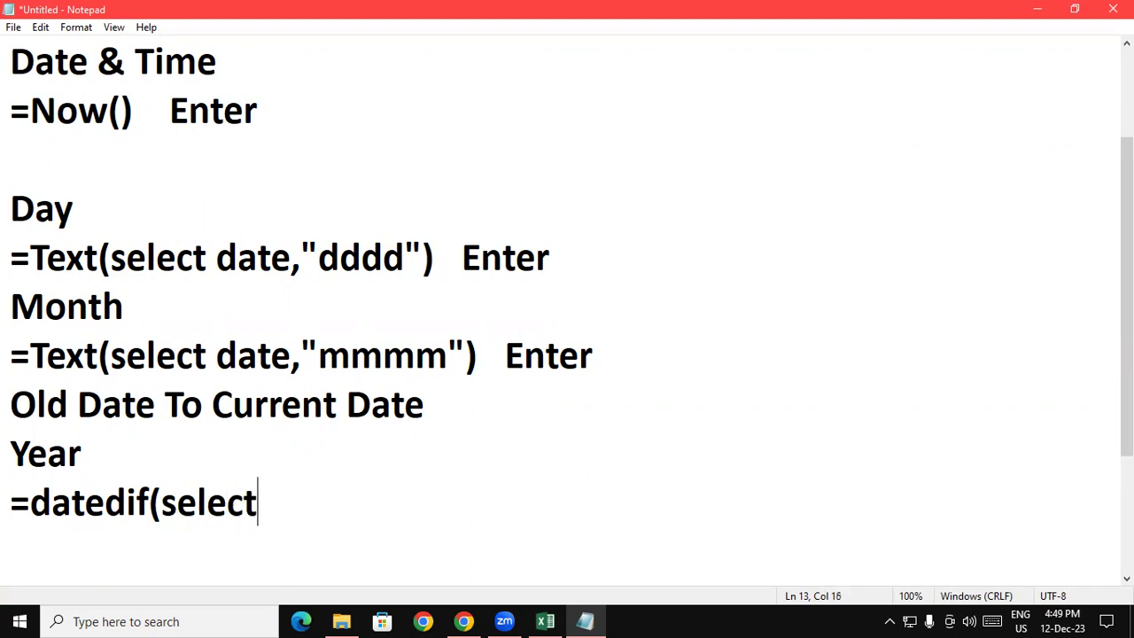
pyautogui.write('old ')
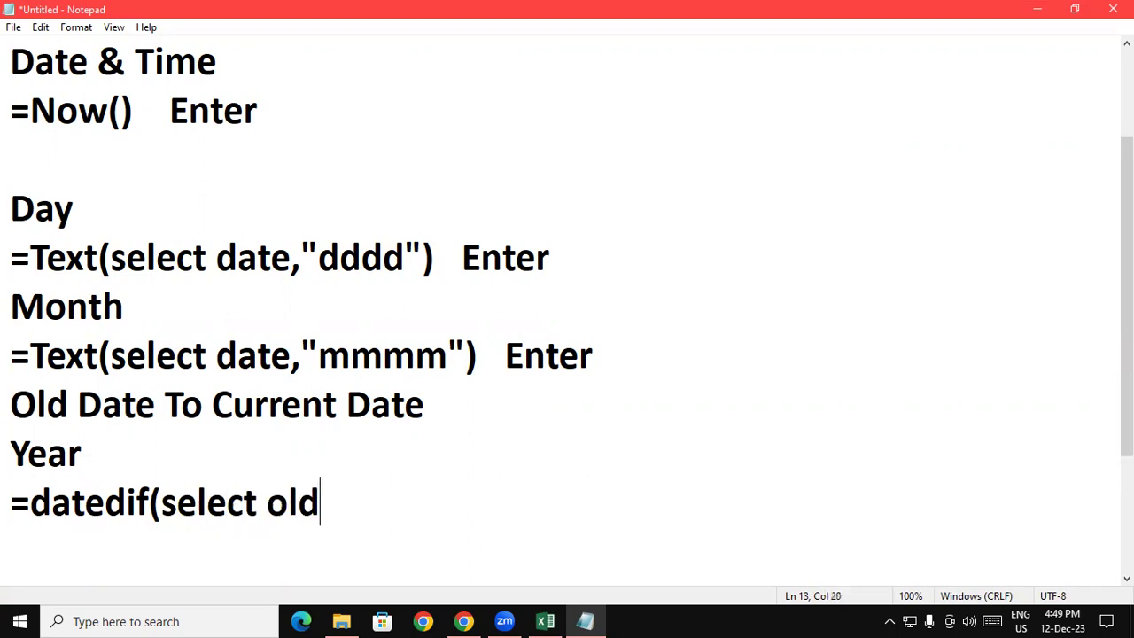
pyautogui.write('date , select ')
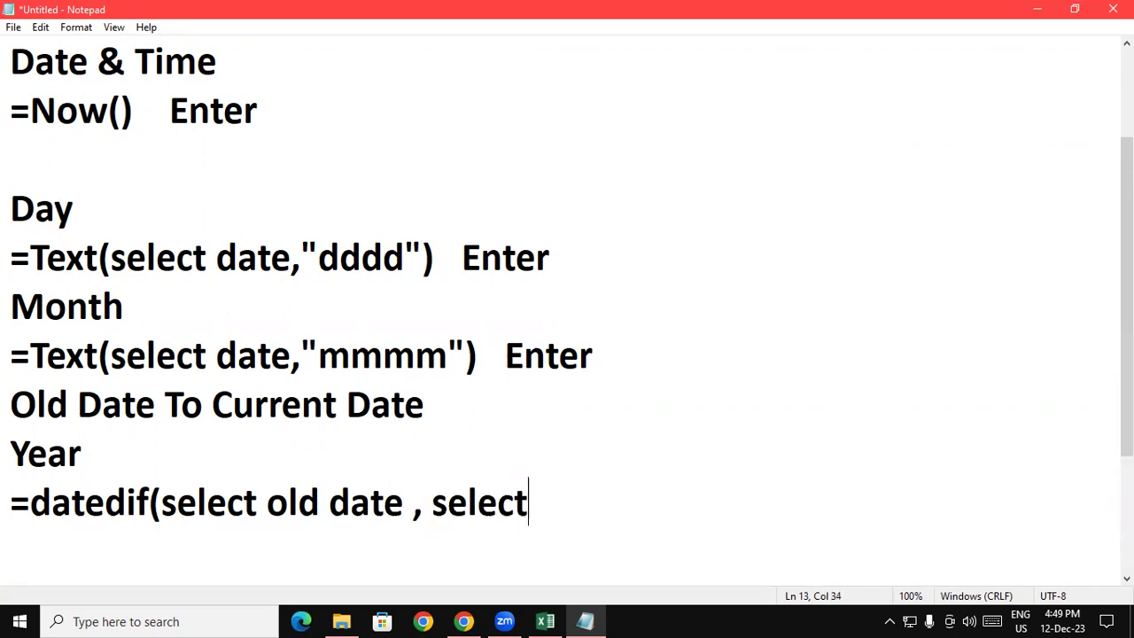
pyautogui.write('current ')
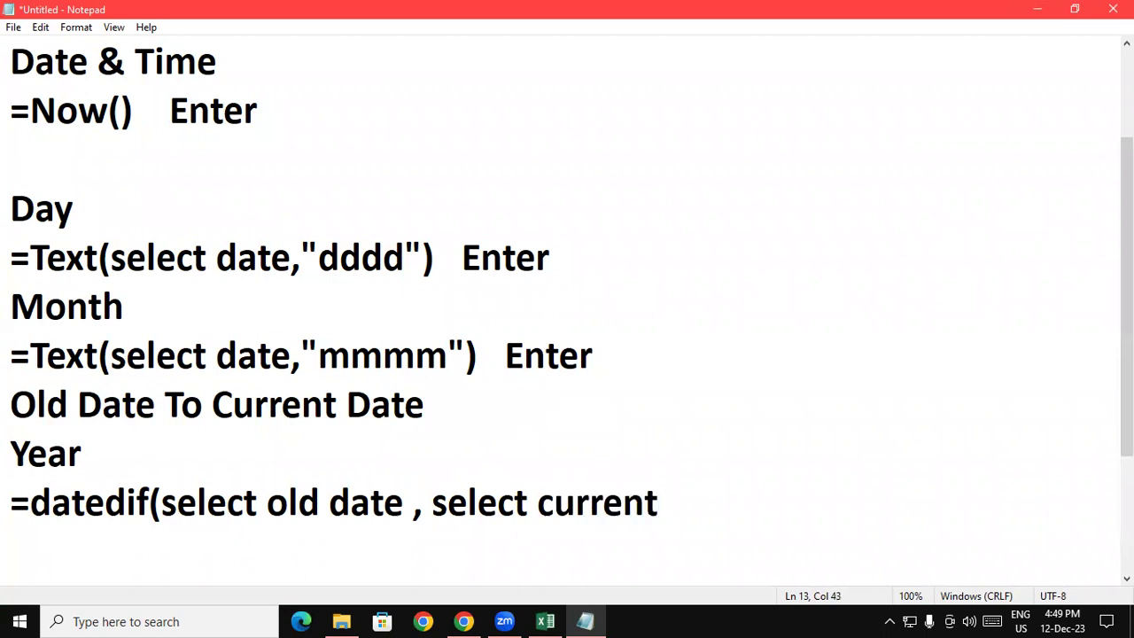
pyautogui.write('date ')
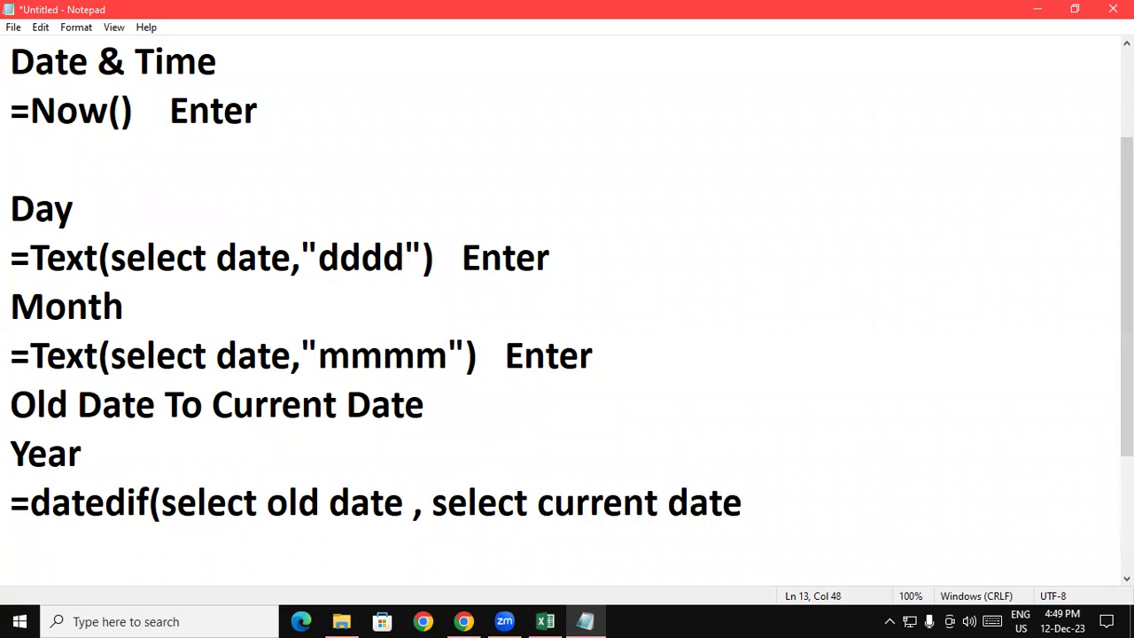
pyautogui.write(',"y")    ')
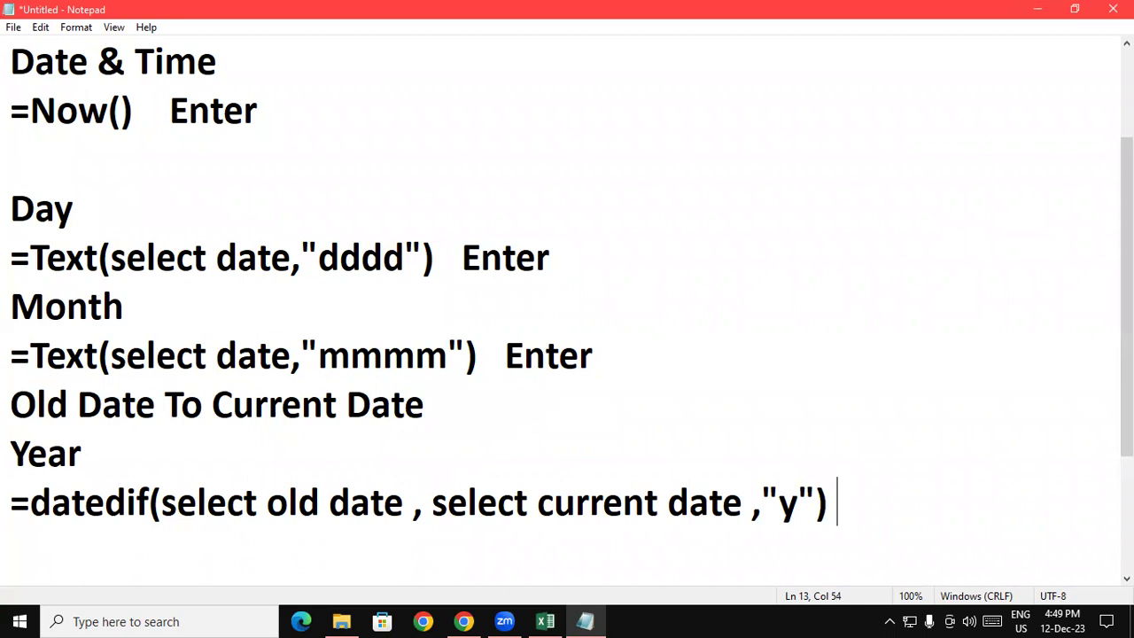
pyautogui.write('Enter')
pyautogui.press('Return')
pyautogui.press('Return')
pyautogui.press('Return')
pyautogui.press('Return')
pyautogui.press('Return')
pyautogui.press('Up')
pyautogui.press('Up')
pyautogui.press('Up')
pyautogui.press('Up')
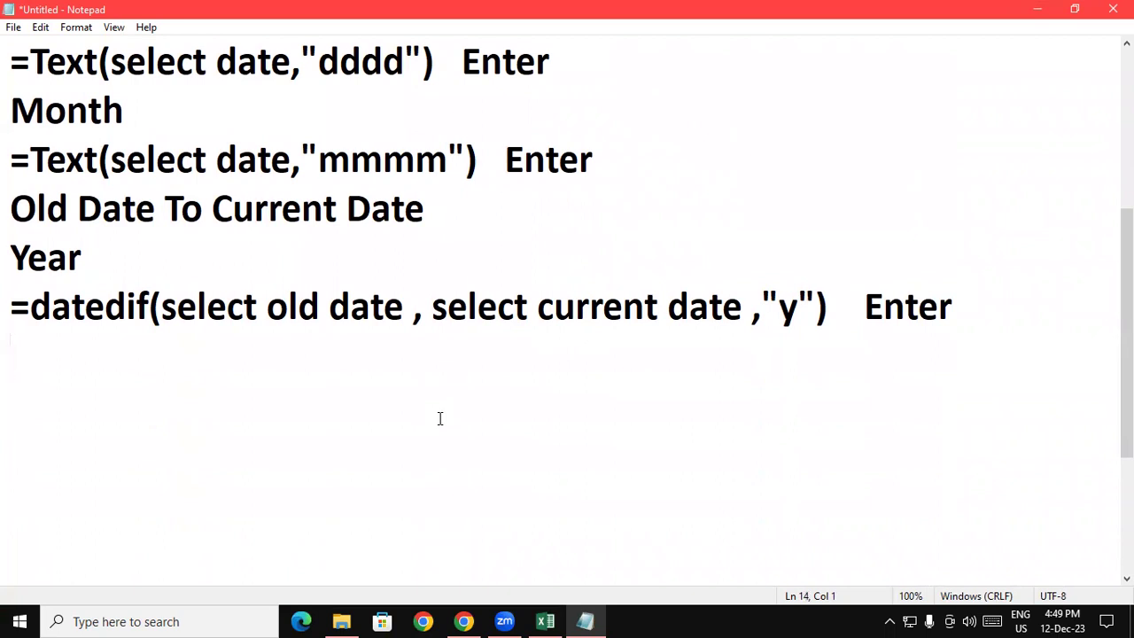
# - Add a Month heading with the Year datedif formula pasted below, unit changed to "m"
pyautogui.write('Mo')
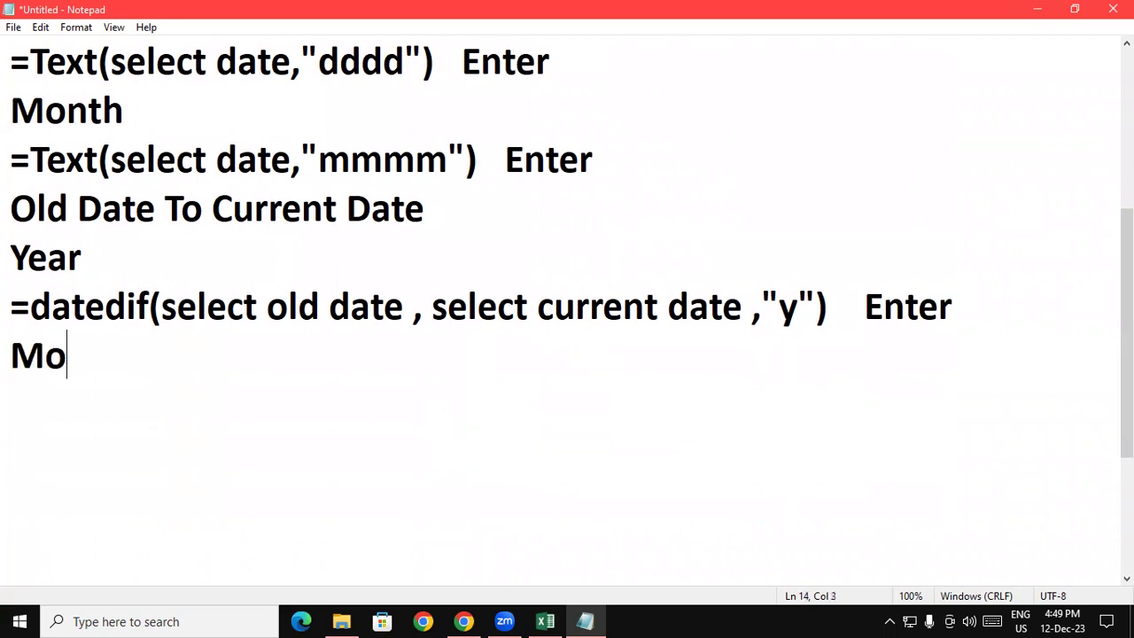
pyautogui.write('nth')
pyautogui.press('Return')
pyautogui.write('=')
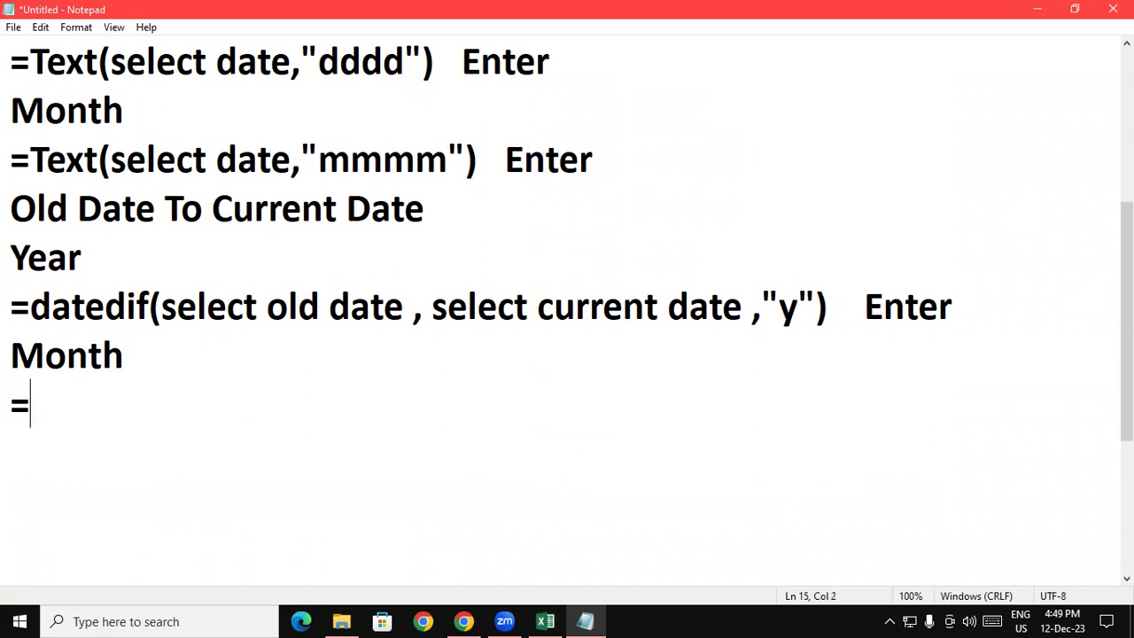
pyautogui.write('date')
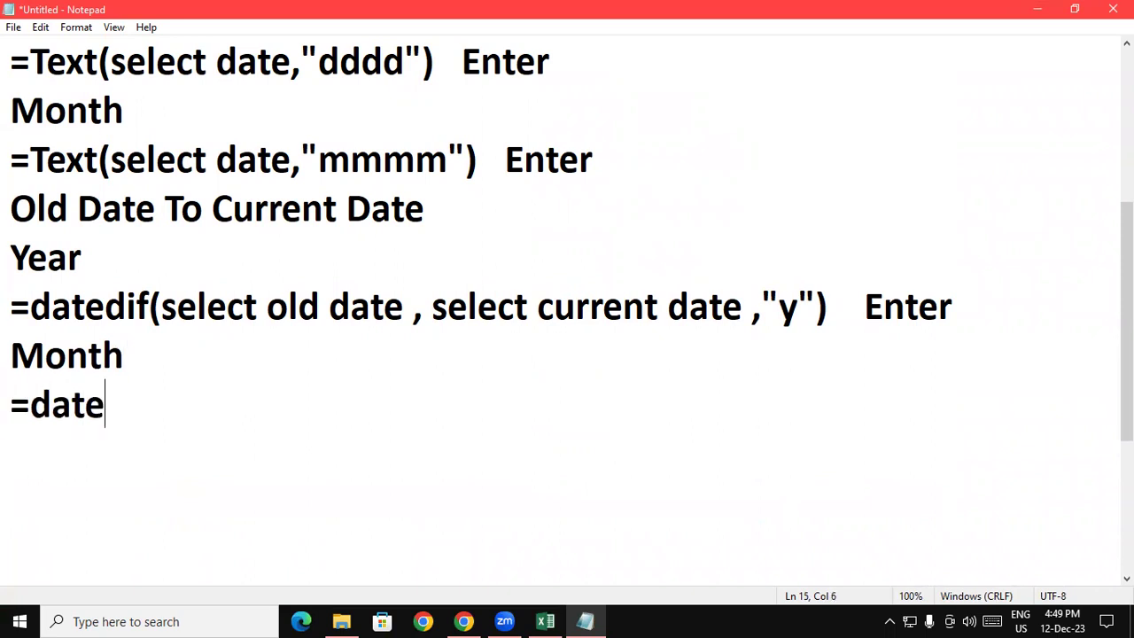
pyautogui.write('dif(')
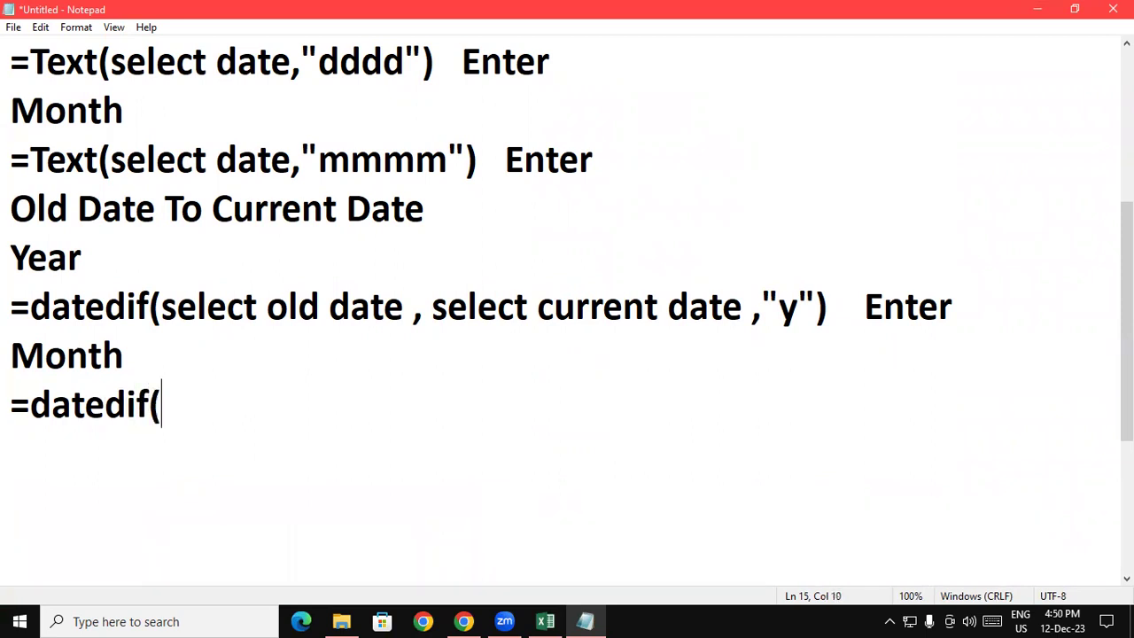
pyautogui.write('sele')
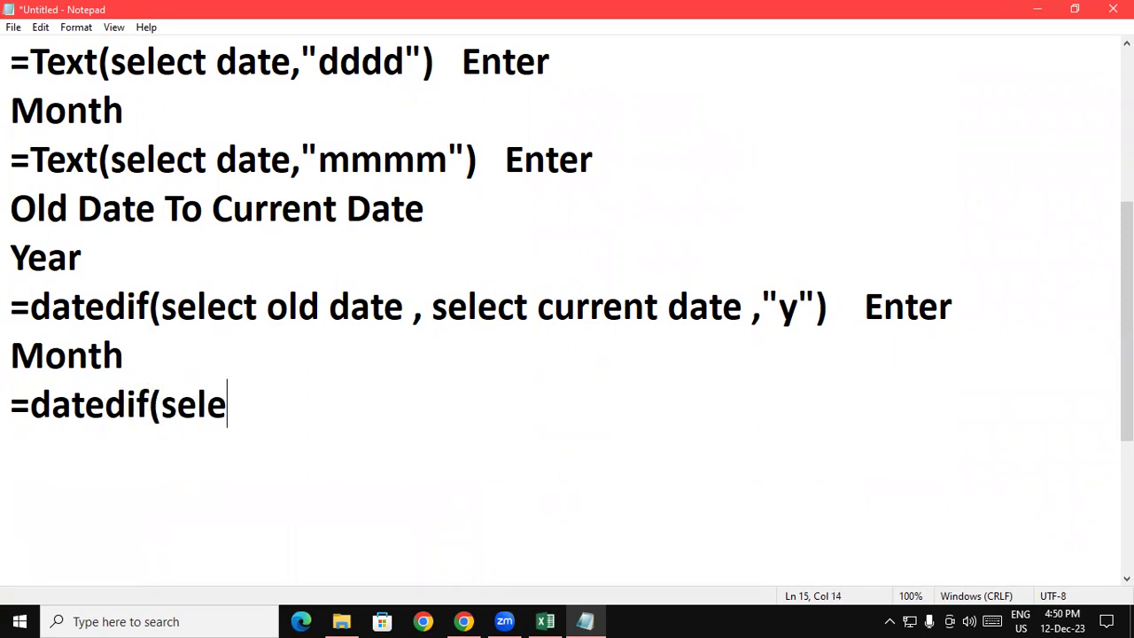
pyautogui.press('BackSpace')
pyautogui.press('BackSpace')
pyautogui.press('BackSpace')
pyautogui.press('BackSpace')
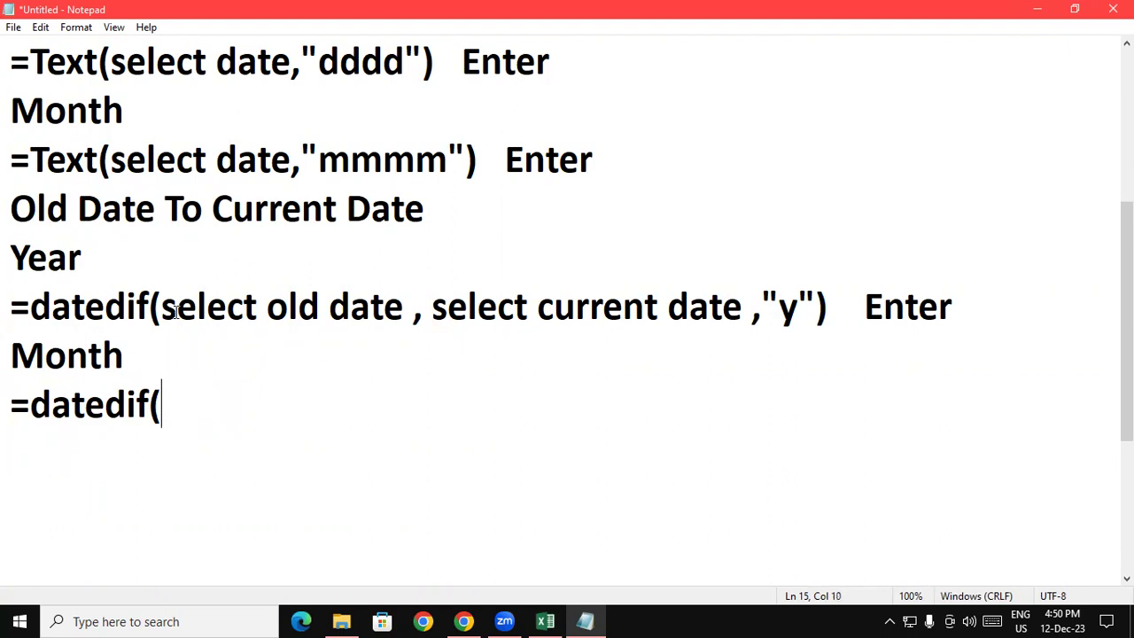
pyautogui.moveTo(15, 309); pyautogui.dragTo(827, 319)
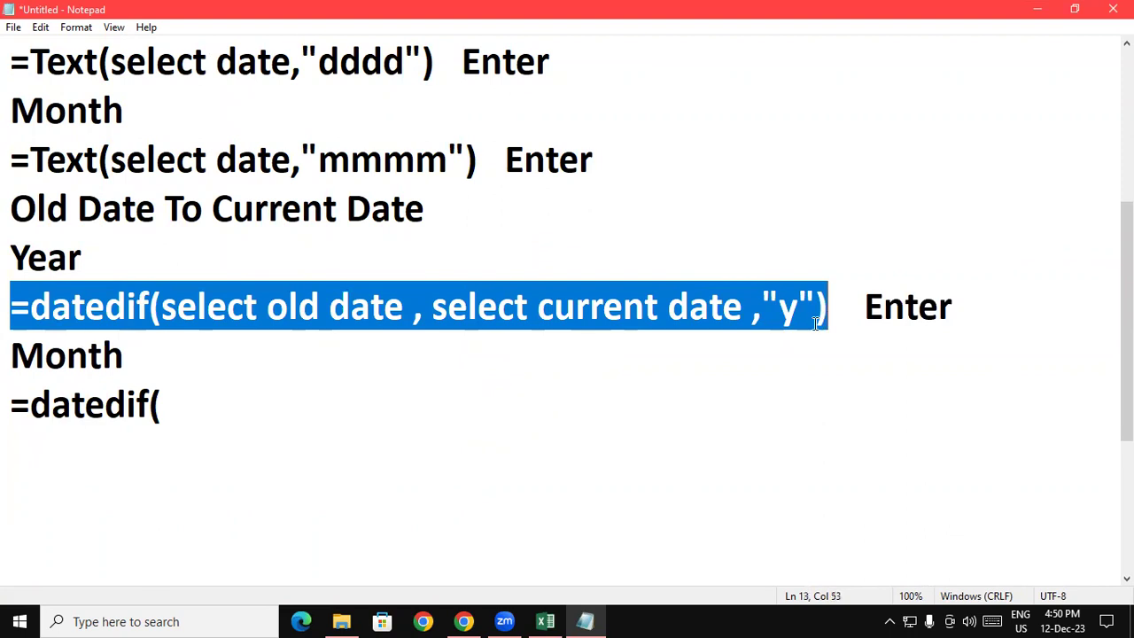
pyautogui.moveTo(8, 403); pyautogui.dragTo(175, 397)
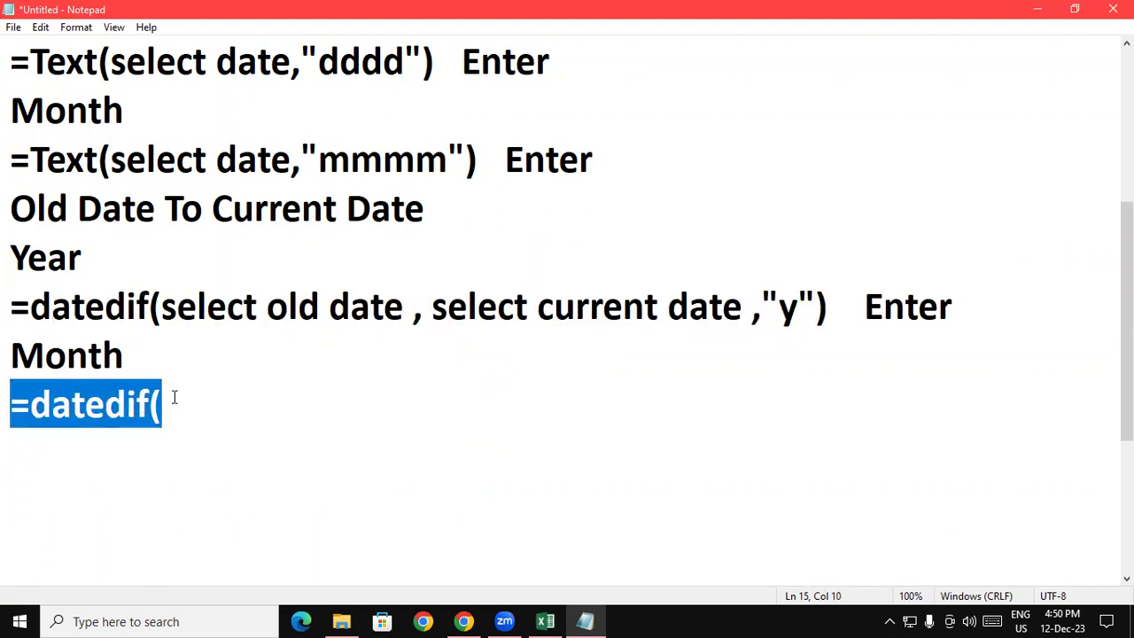
pyautogui.write('=datedif(select old date , select current date ,"y")')
pyautogui.moveTo(797, 405); pyautogui.dragTo(778, 407)
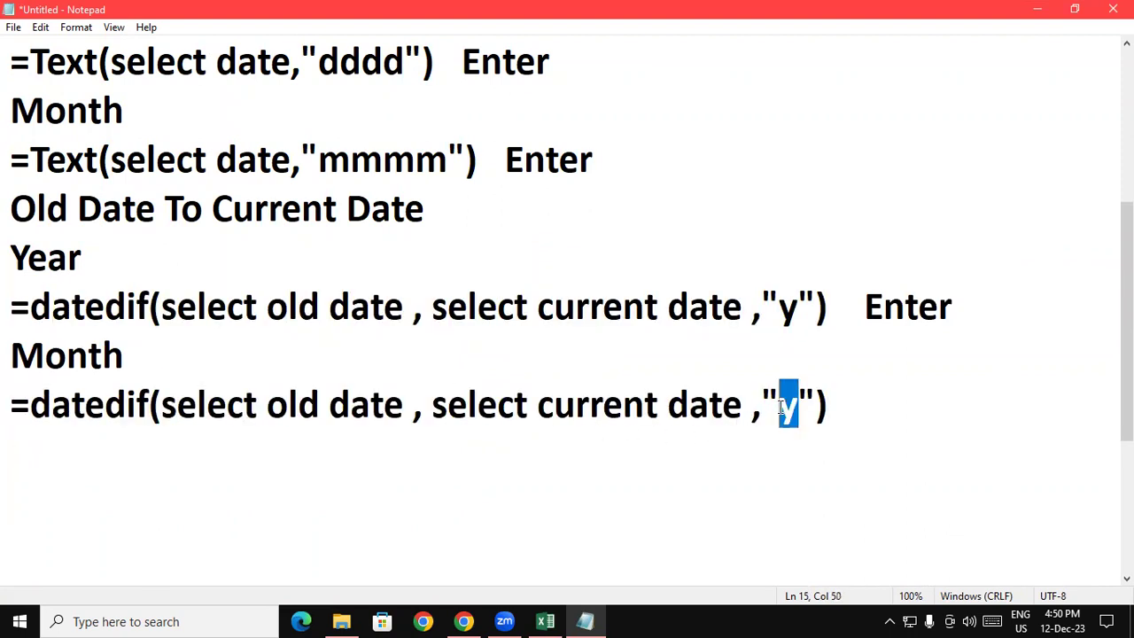
pyautogui.write('m')
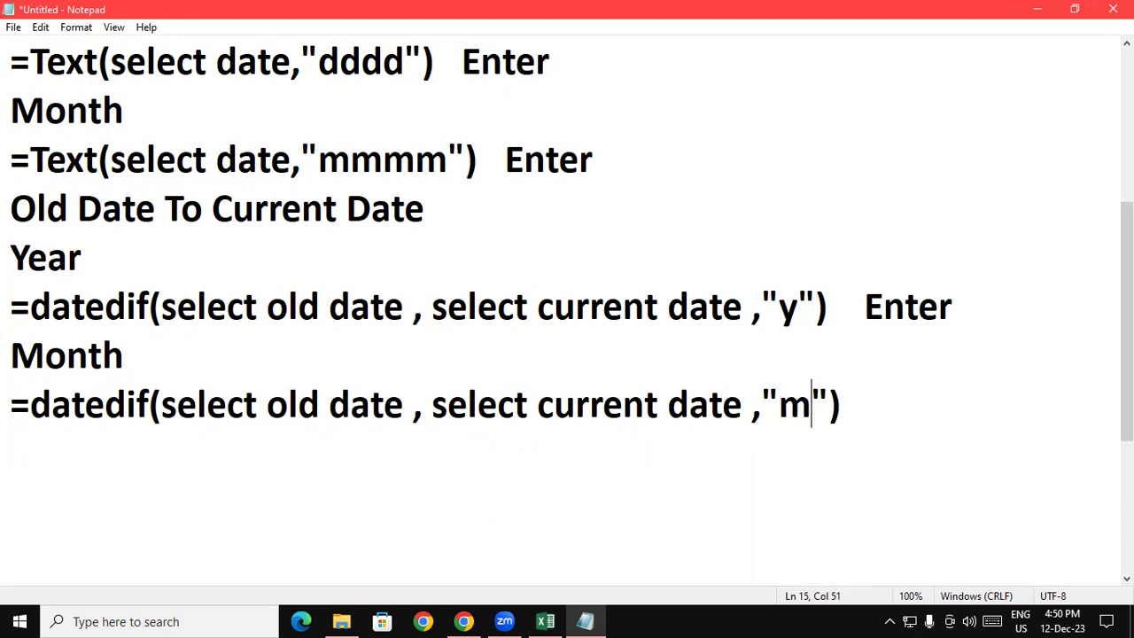
pyautogui.click(878, 422)
pyautogui.press('Return')
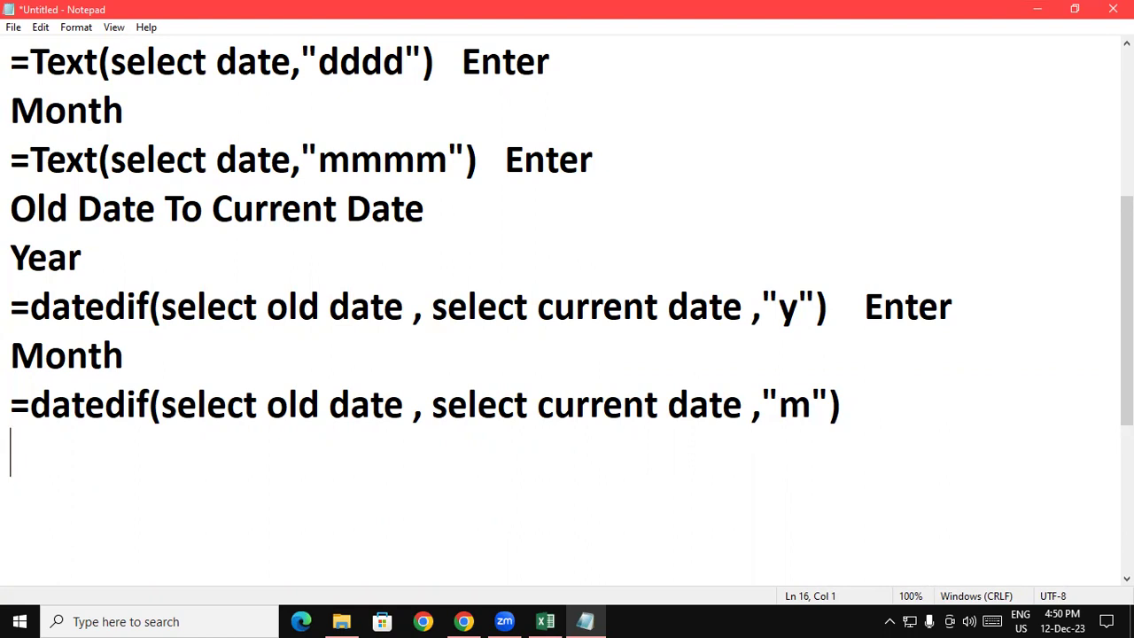
# - Add a Day heading with the datedif formula pasted below, unit changed to "d"
pyautogui.write('Day')
pyautogui.press('Return')
pyautogui.write('=datedif(select old date , select current date ,"y")')
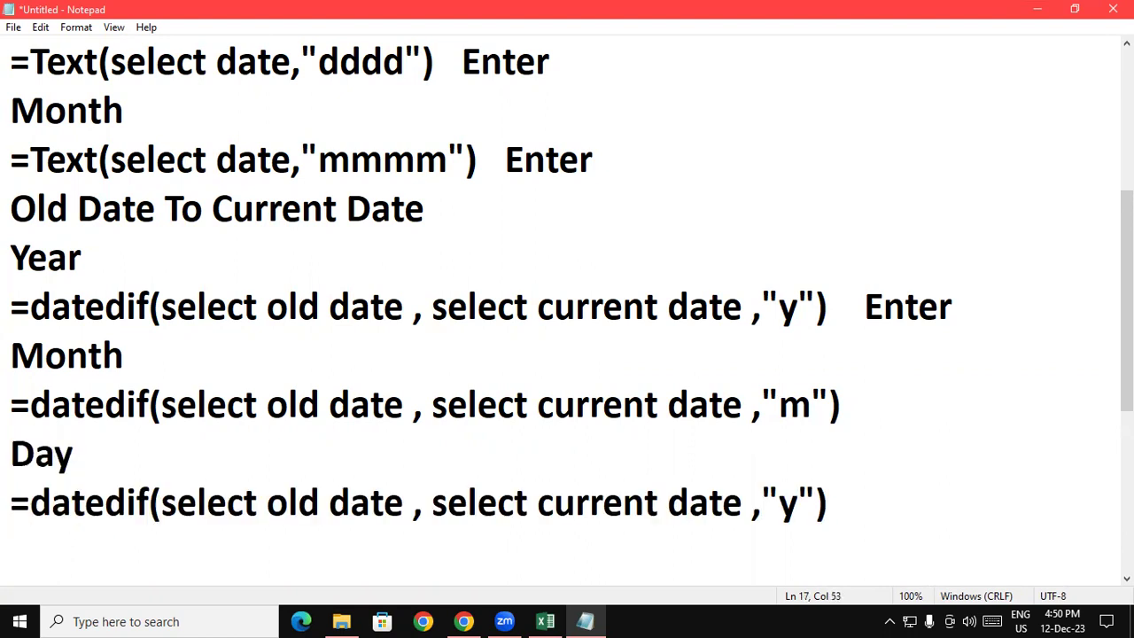
pyautogui.doubleClick(791, 501)
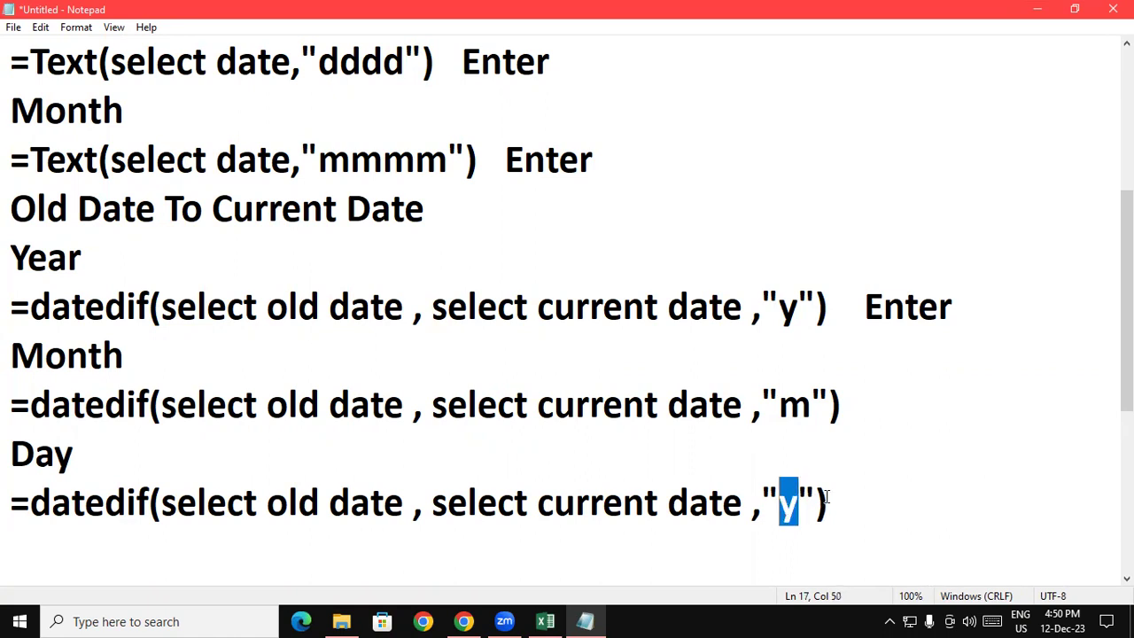
pyautogui.write('d')
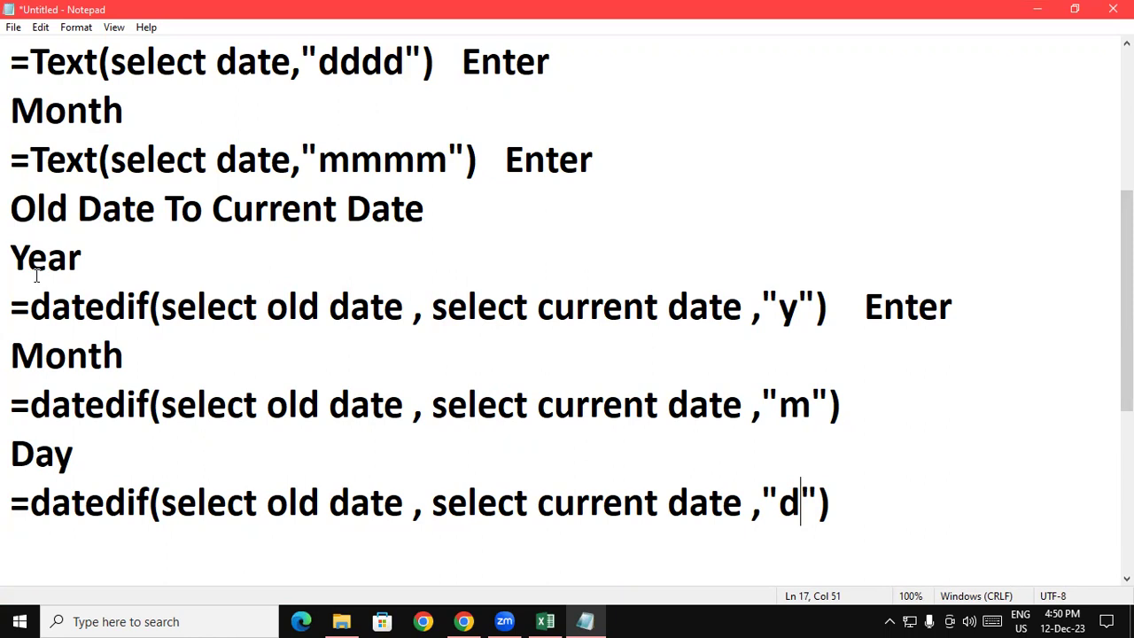
# - Append 'or {ym}' to the end of the Month datedif formula
pyautogui.click(801, 407)
pyautogui.doubleClick(795, 406)
pyautogui.click(799, 507)
pyautogui.doubleClick(786, 509)
pyautogui.click(856, 306)
pyautogui.click(835, 307)
pyautogui.write('or')
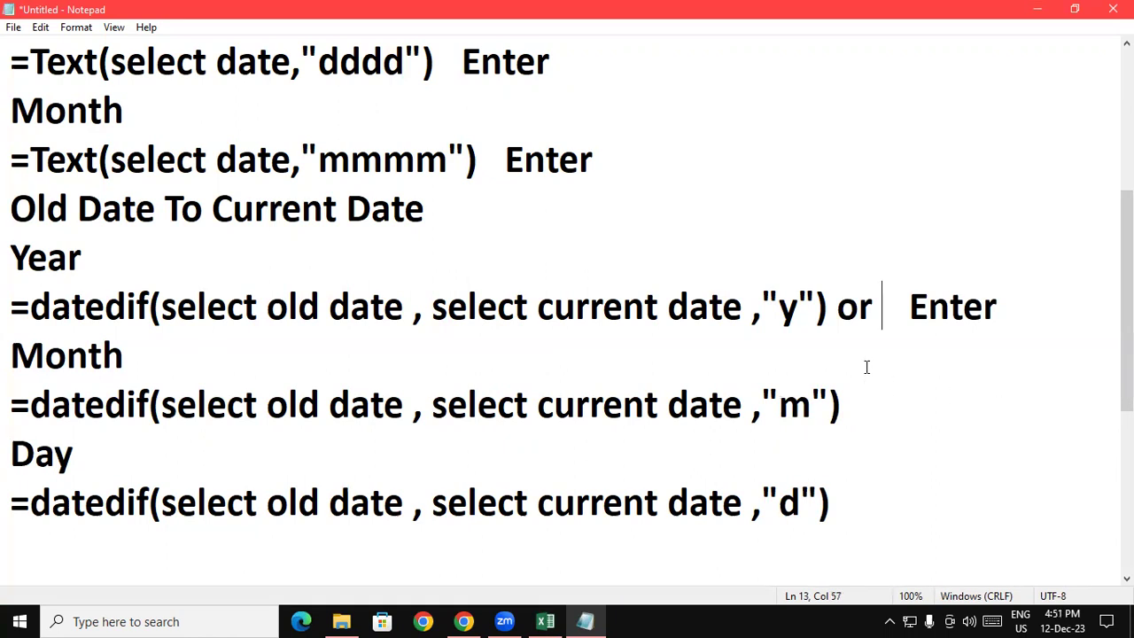
pyautogui.press('BackSpace')
pyautogui.press('BackSpace')
pyautogui.press('BackSpace')
pyautogui.press('BackSpace')
pyautogui.press('Down')
pyautogui.press('Down')
pyautogui.write('or ')
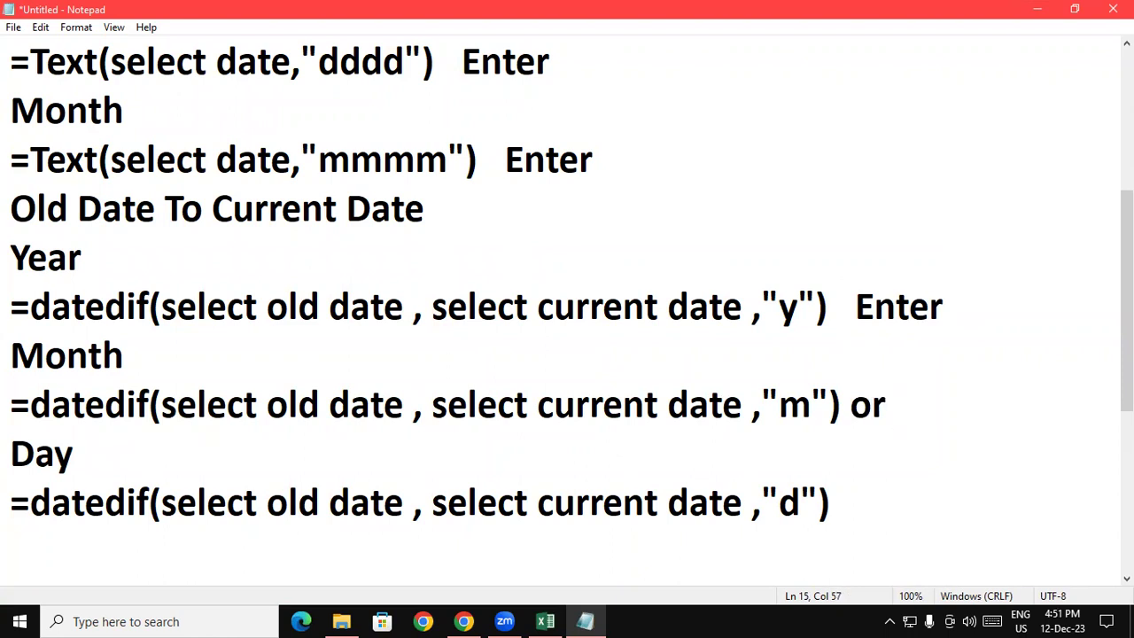
pyautogui.write('{ym}')
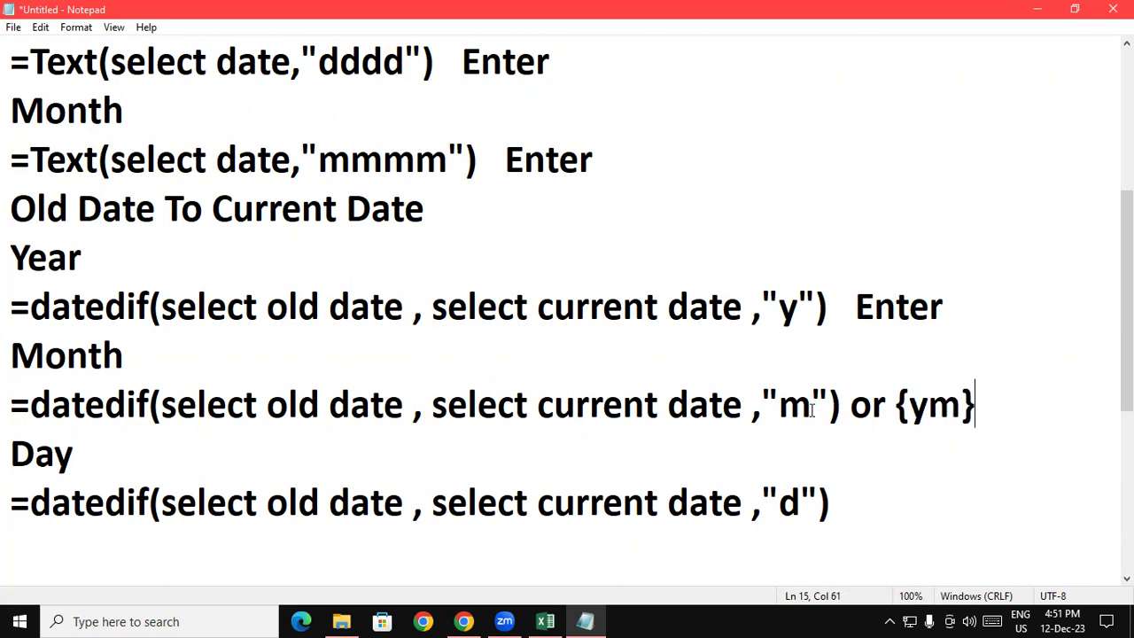
# - Append 'or {md}' to the Day datedif formula, then switch over to Zoom
pyautogui.moveTo(813, 406); pyautogui.dragTo(779, 406)
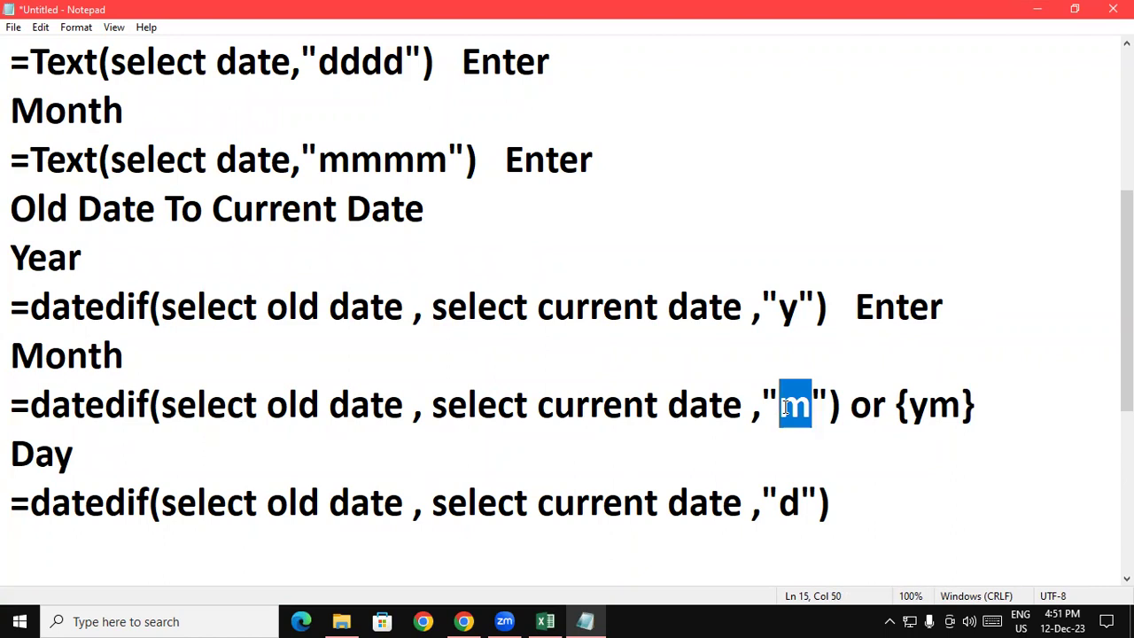
pyautogui.click(837, 514)
pyautogui.write('o')
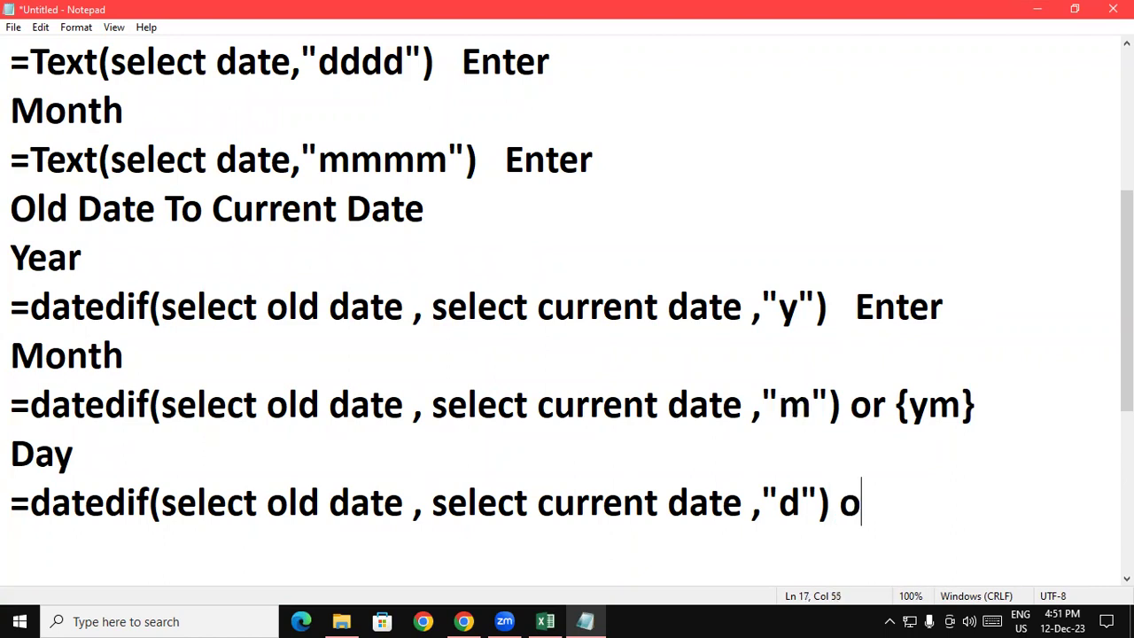
pyautogui.write('r ')
pyautogui.write('{md}')
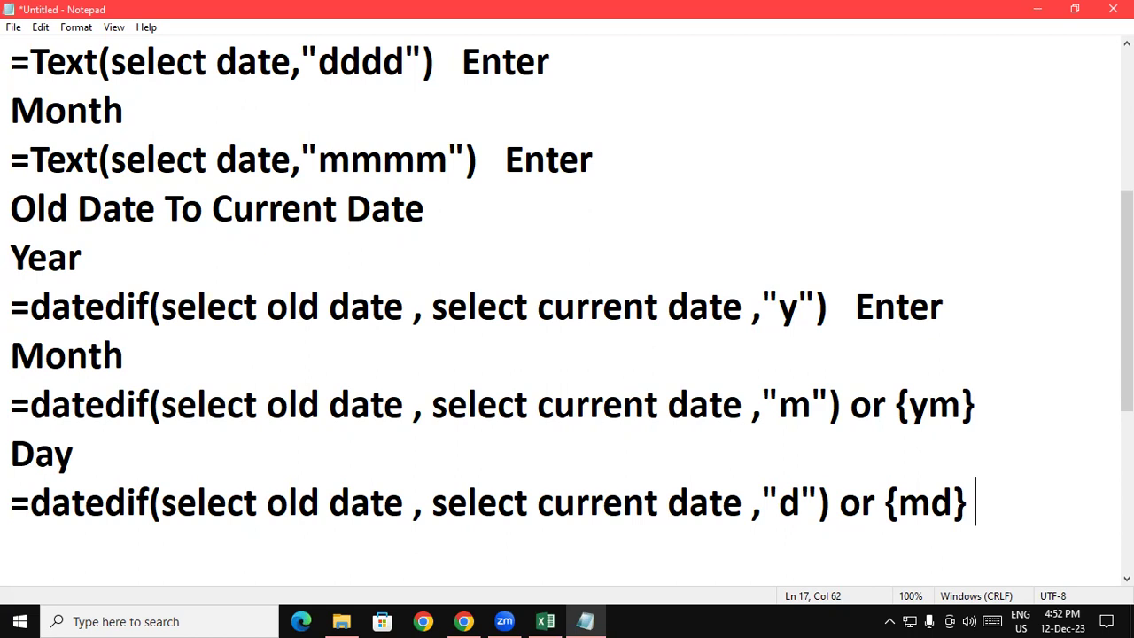
pyautogui.click(899, 617)
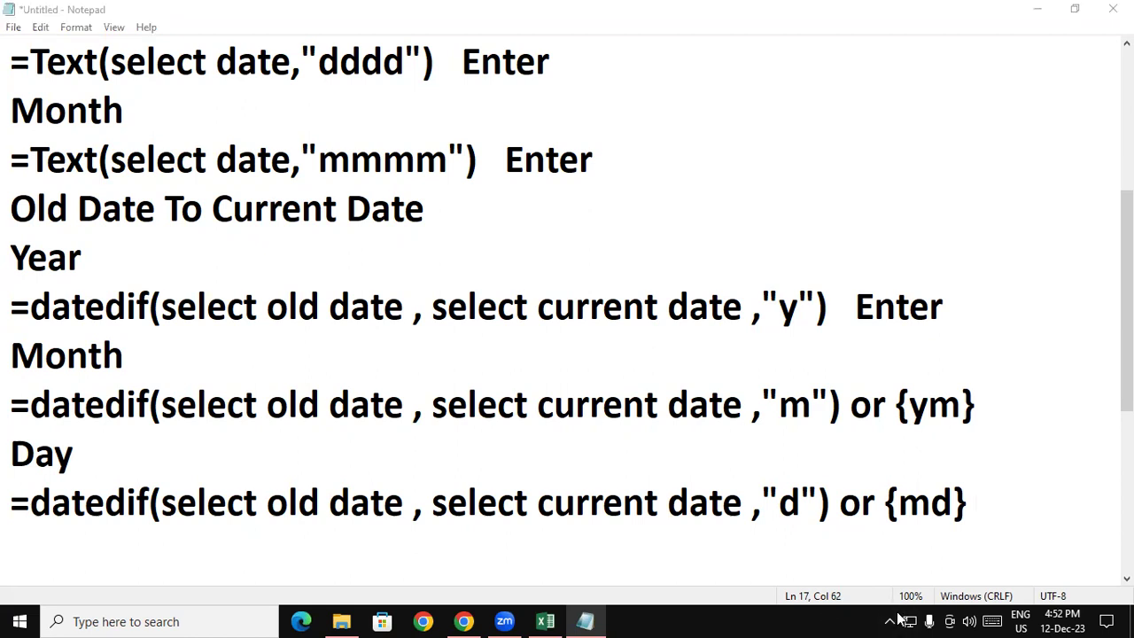